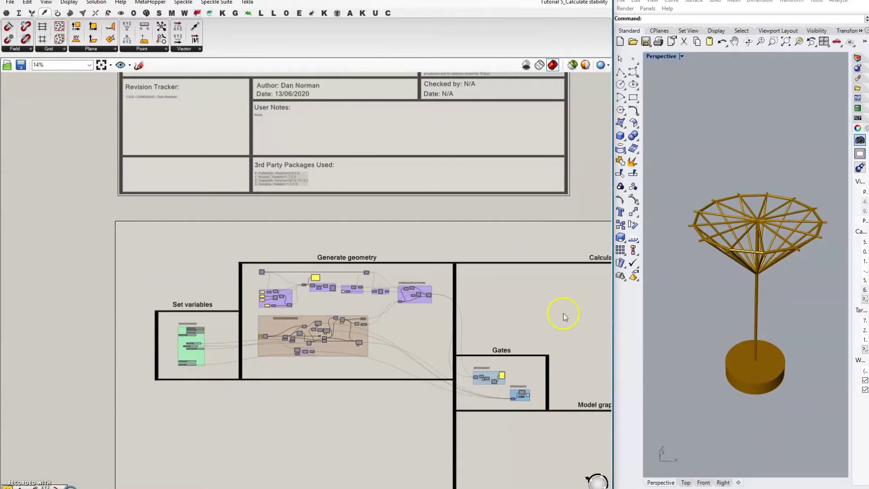
Step: Add a List Length component and feed it the final geometry output of the Place coats on hooks group
scroll(558, 312, "up", 2)
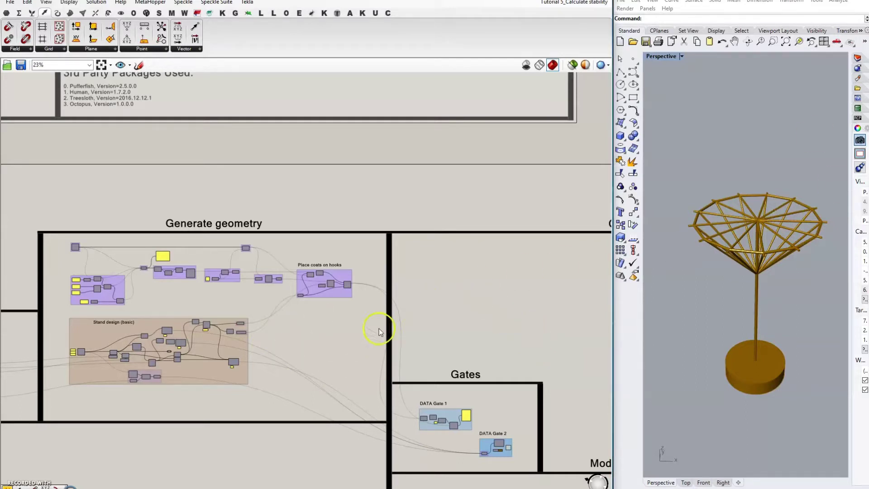
scroll(426, 284, "up", 6)
double_click(420, 266)
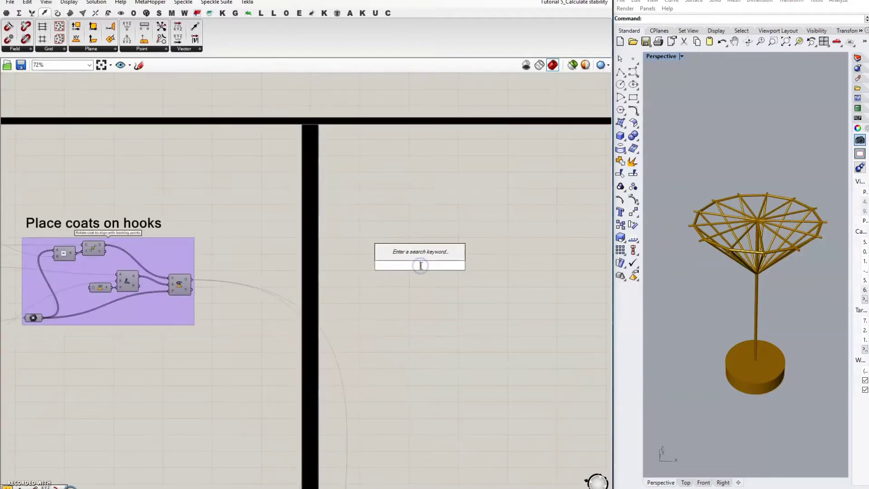
type("list")
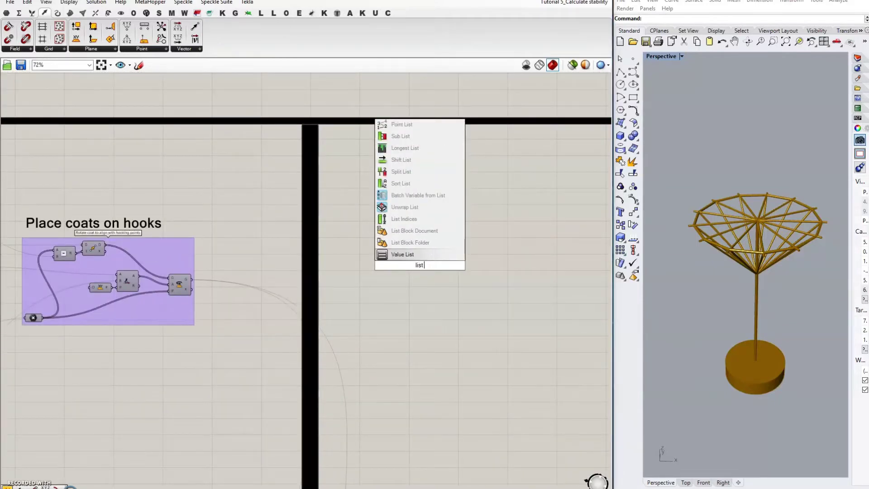
type(" length")
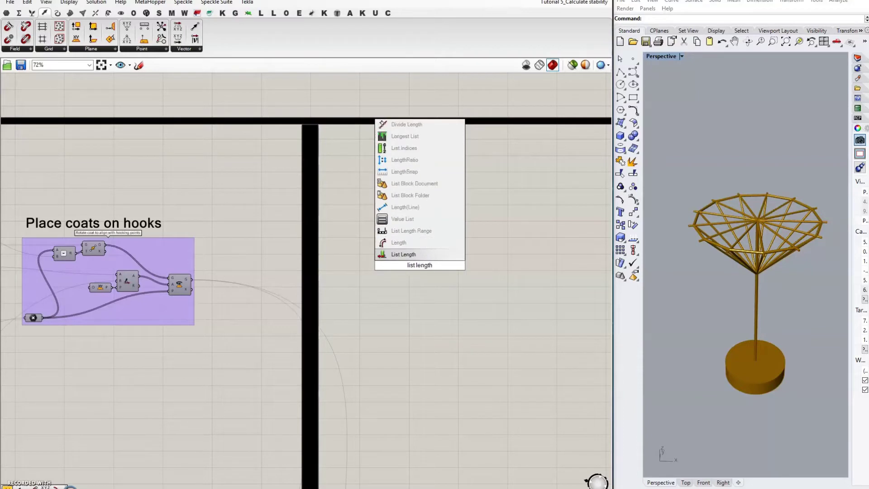
left_click(414, 255)
left_click(190, 284)
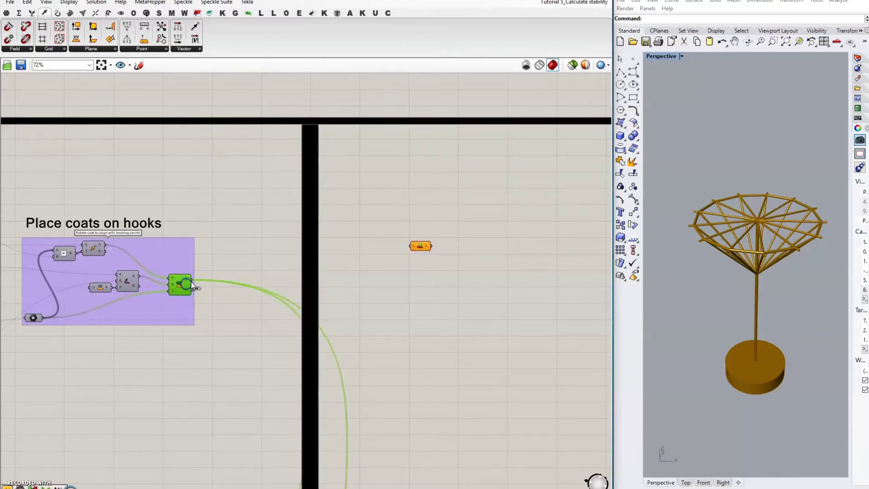
left_click_drag(191, 278, 408, 246)
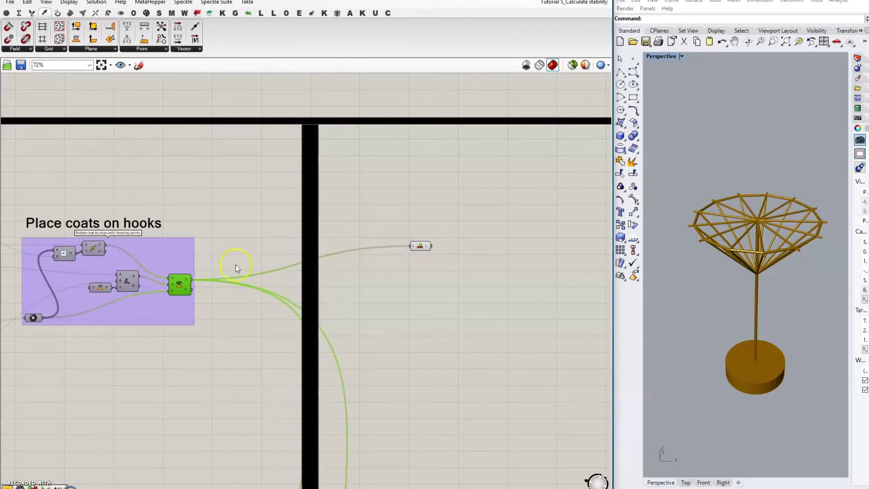
left_click(421, 247)
Step: Add a Division component that divides the list length by a panel value of 2
double_click(518, 270)
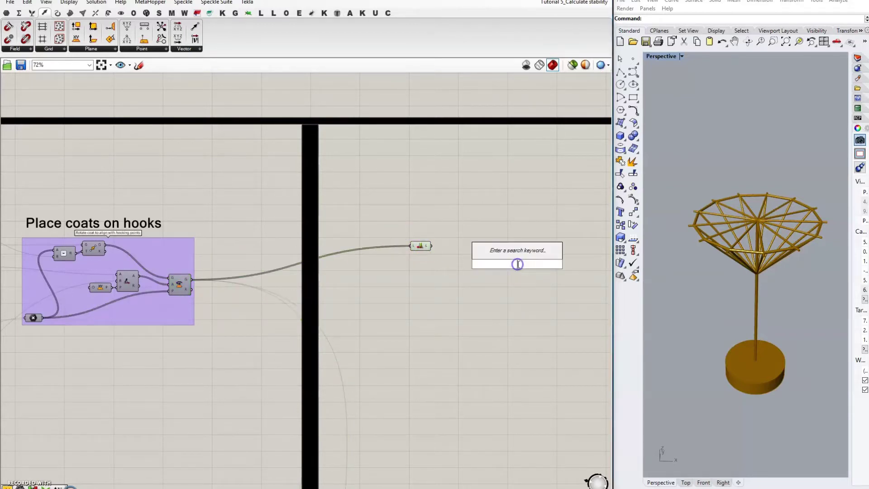
type("division")
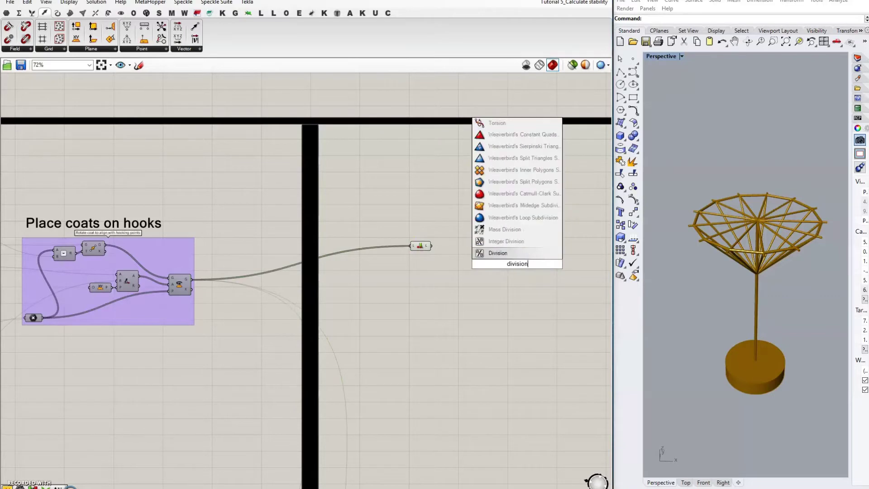
key("Return")
left_click_drag(514, 269, 466, 246)
double_click(432, 267)
type("//2")
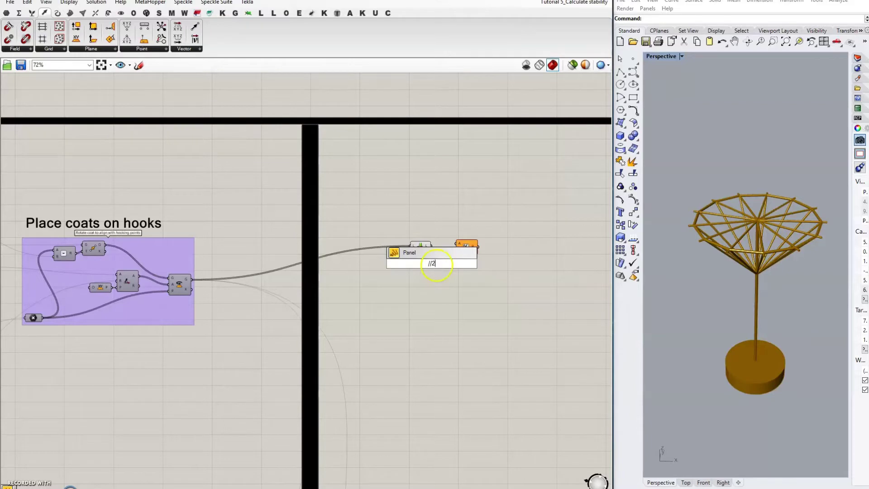
key("Return")
left_click_drag(437, 264, 454, 252)
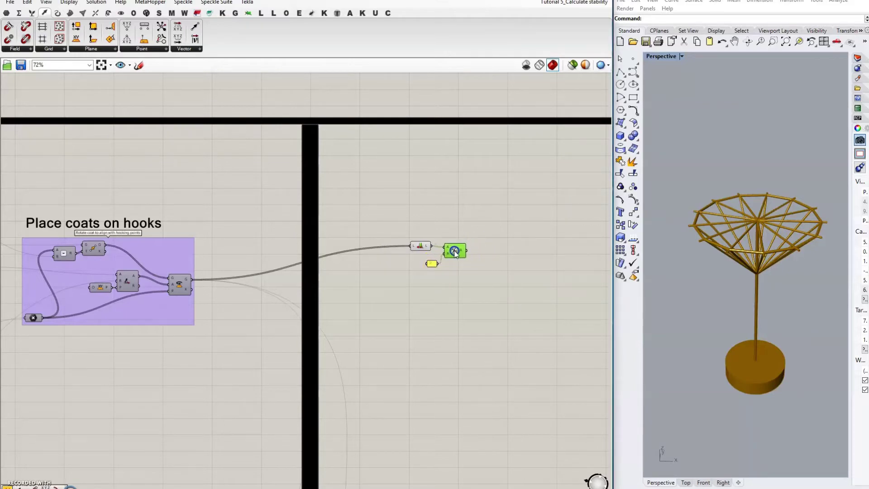
left_click(433, 264)
left_click(475, 249)
Step: Add a Round To Decimal Place component and connect the division result to its x input
double_click(495, 259)
type("round")
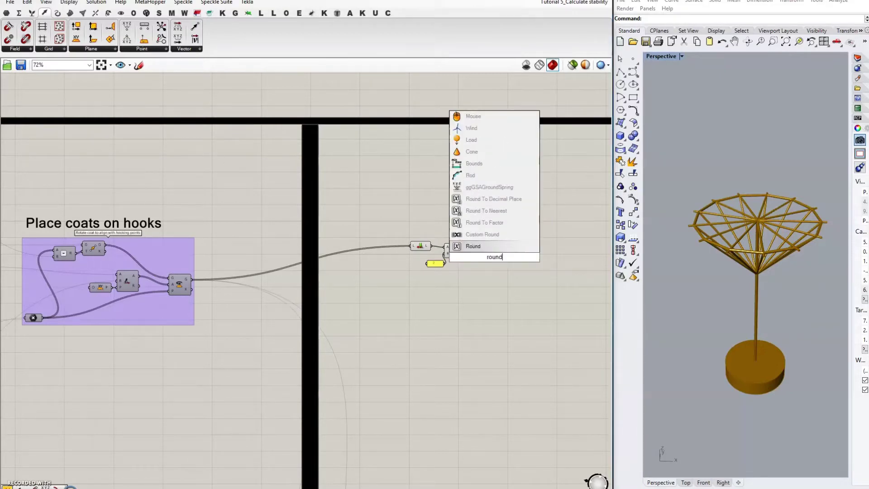
left_click(514, 200)
scroll(494, 264, "up", 4)
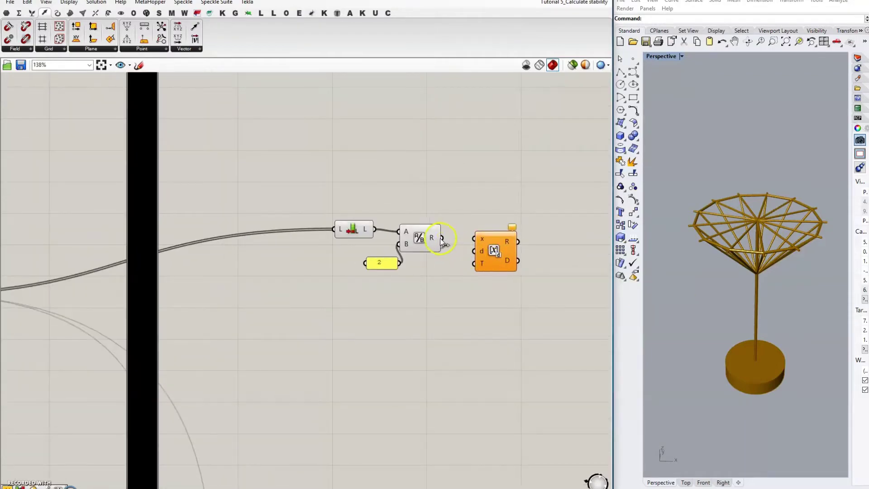
left_click_drag(442, 238, 489, 266)
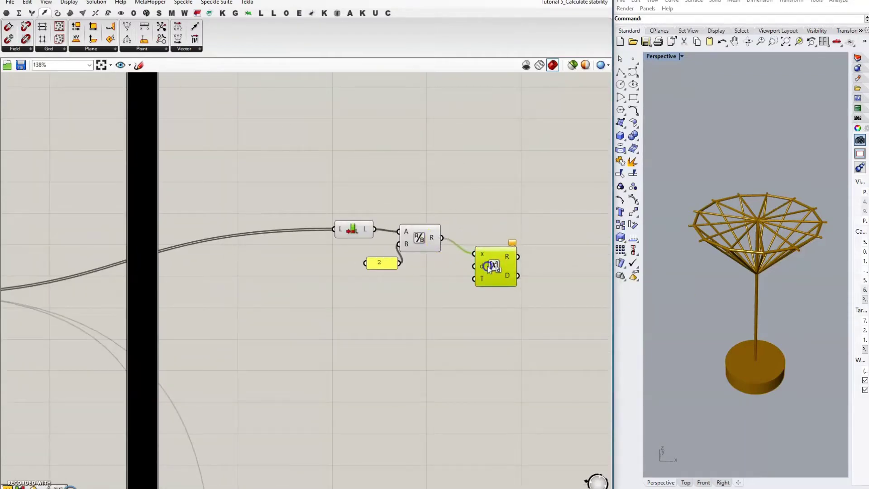
left_click(450, 284)
left_click(698, 209)
left_click(442, 239)
mouse_move(431, 238)
left_click(430, 240)
left_click_drag(497, 281, 502, 290)
Step: Add a panel with the value 0 and connect it to the rounding component's d input
double_click(444, 278)
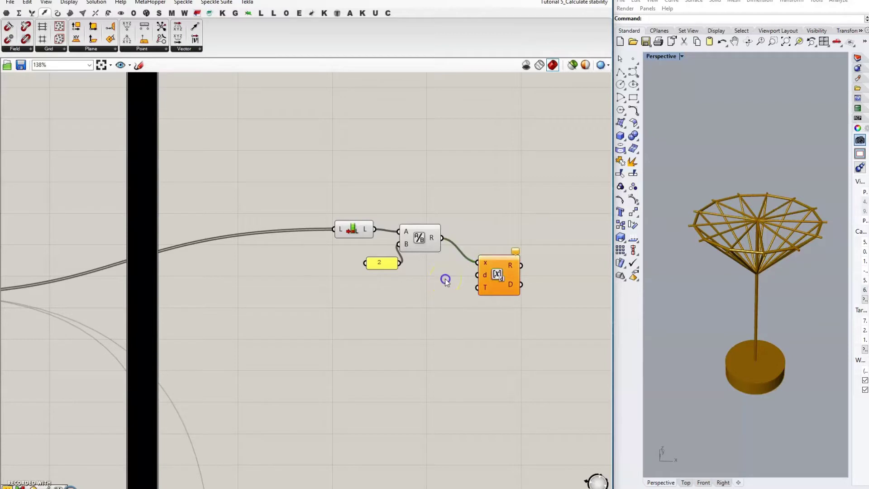
type("//0")
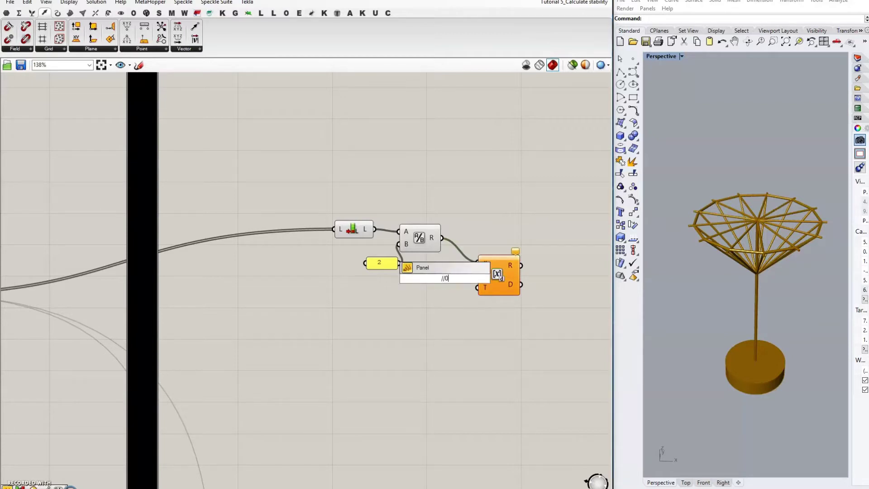
key("Return")
left_click_drag(455, 278, 478, 274)
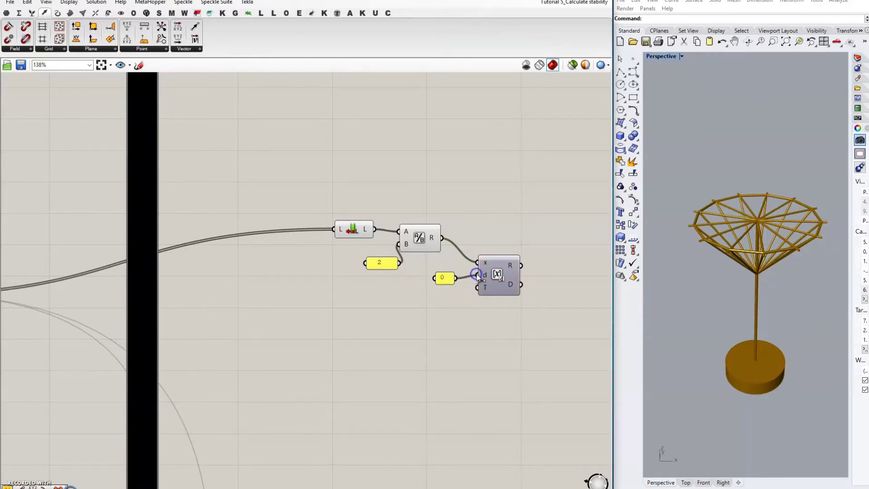
Step: Add a panel with the value 1 and connect it to the rounding component's round type input
left_click(449, 300)
double_click(449, 299)
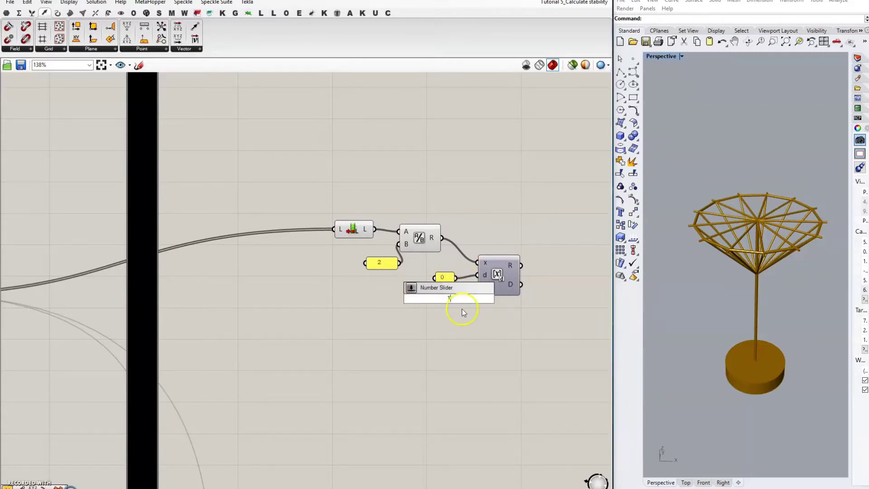
left_click(442, 300)
double_click(442, 301)
type("//1")
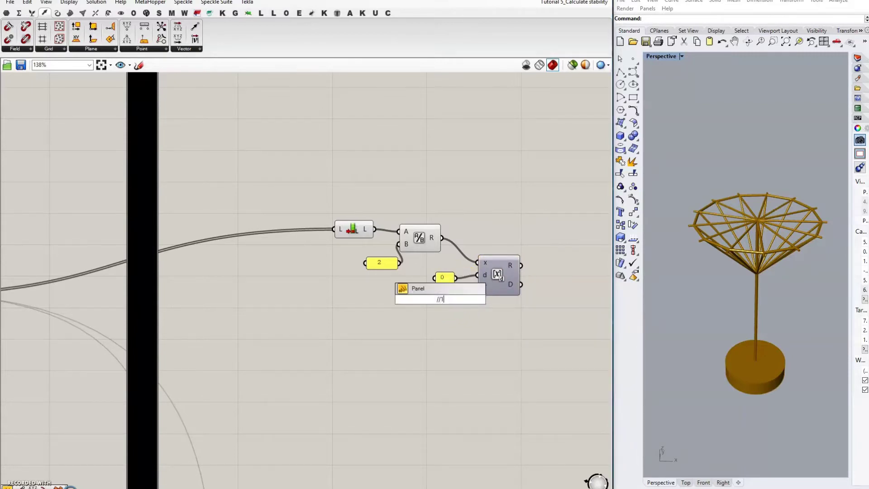
key("Return")
left_click_drag(451, 299, 485, 288)
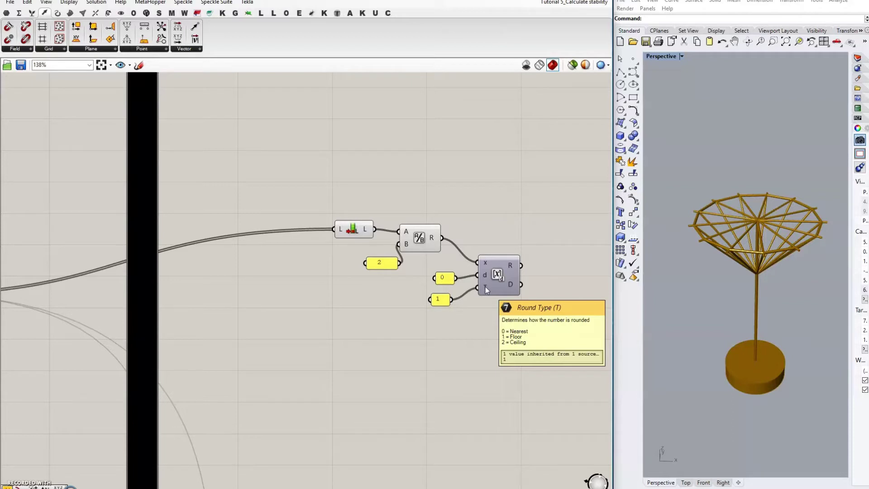
left_click_drag(441, 300, 446, 296)
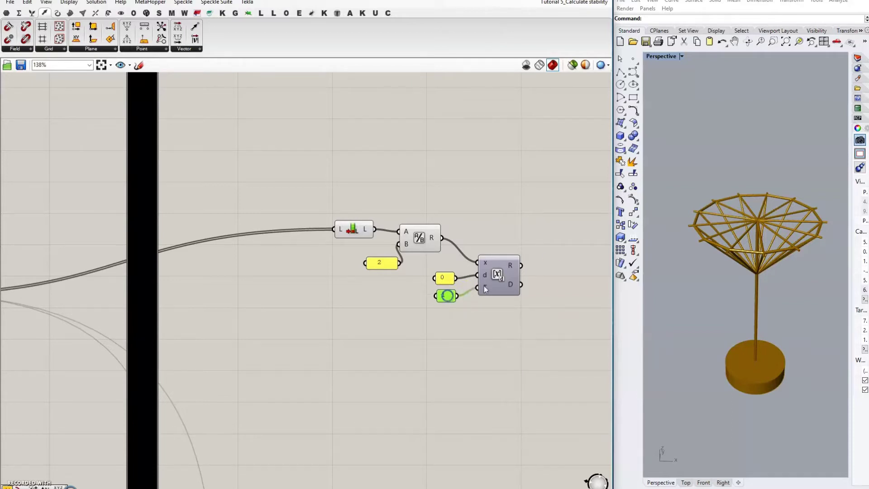
Step: Add a Split List component, using the rounded number as its index and the coats' geometry as its list
right_click_drag(564, 300, 528, 274)
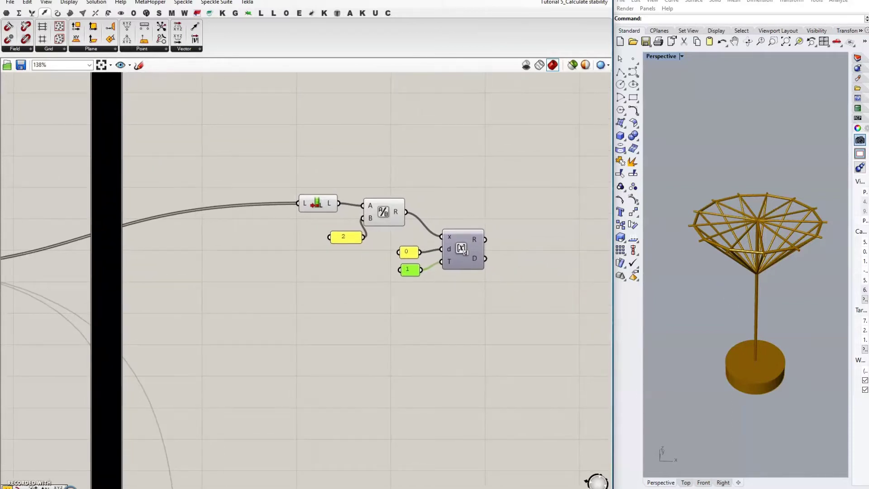
double_click(539, 278)
type("split")
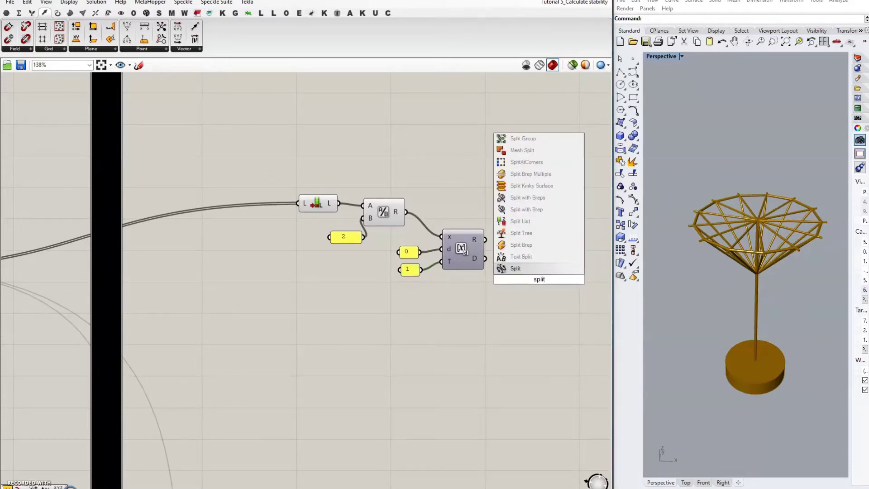
left_click(533, 222)
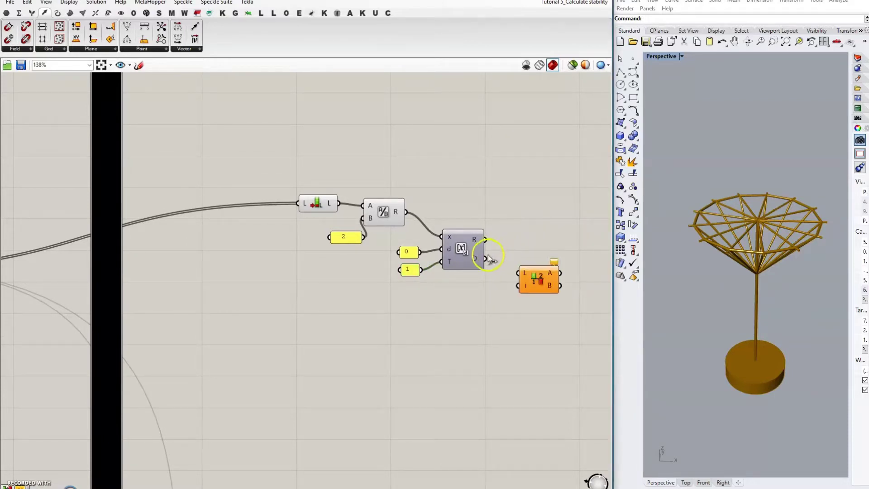
left_click_drag(485, 239, 521, 295)
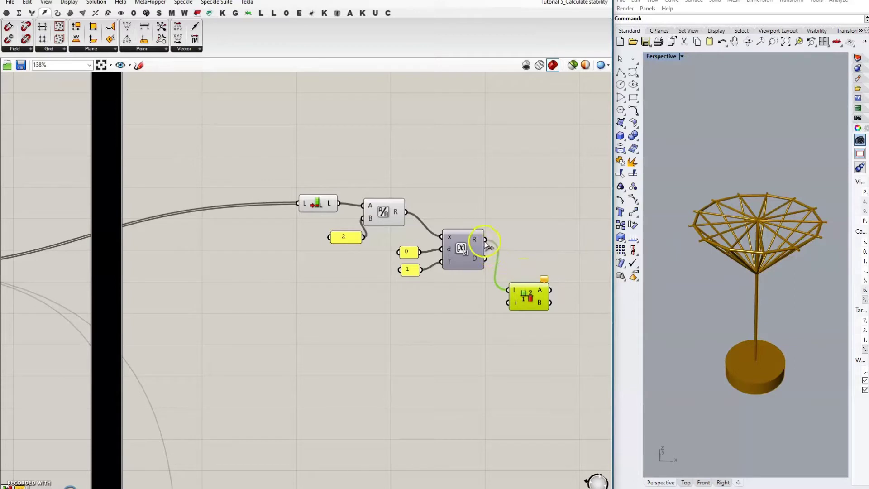
left_click_drag(484, 239, 508, 303)
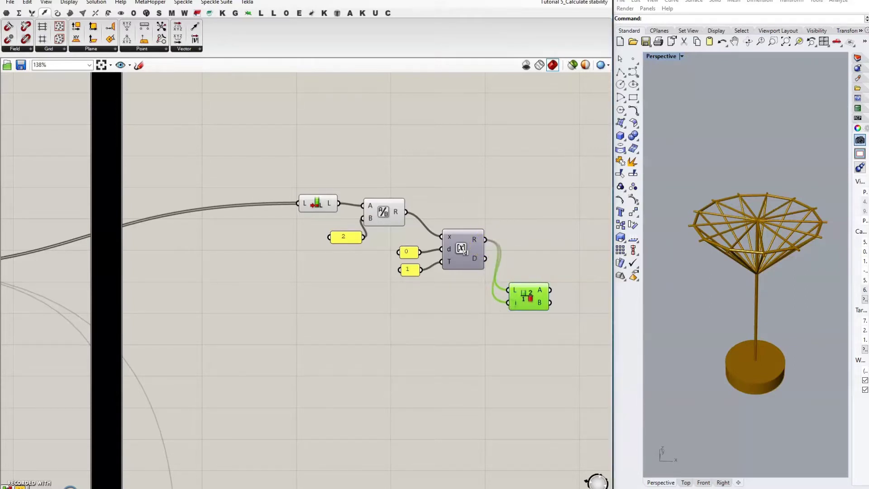
scroll(425, 313, "down", 4)
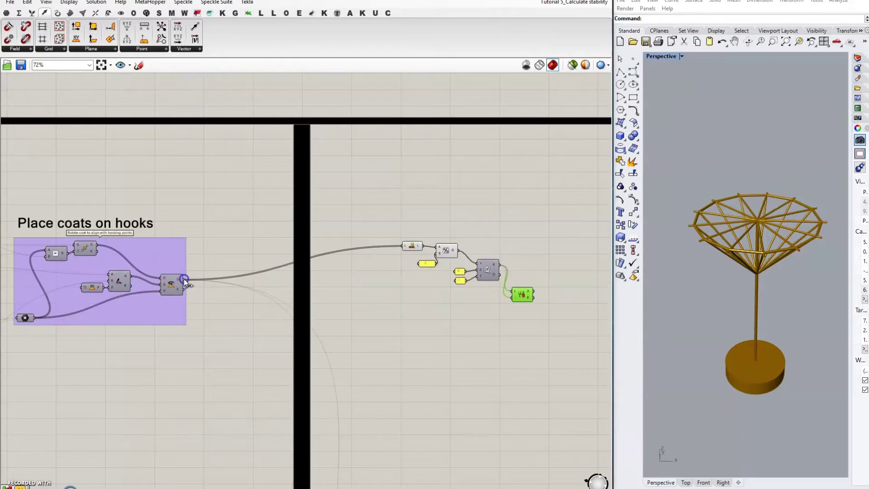
left_click_drag(184, 280, 525, 295)
scroll(562, 295, "up", 3)
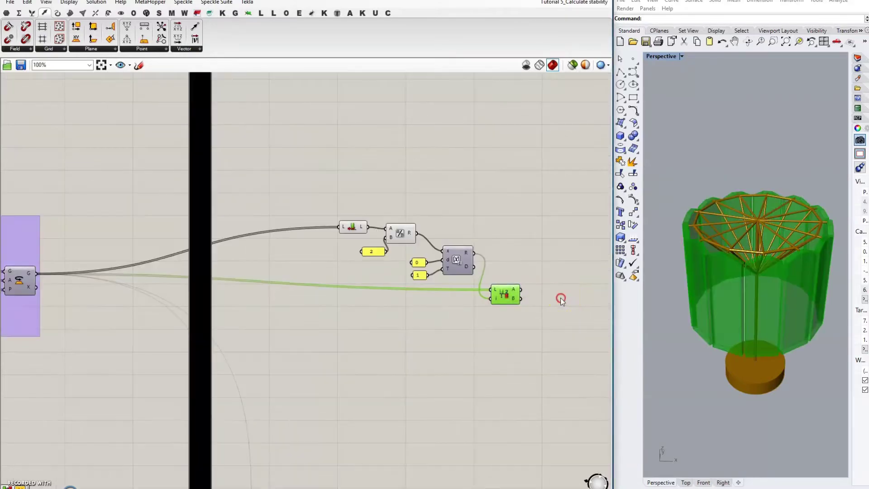
Step: Add a Geometry parameter and connect it to output A of the Split List component
double_click(534, 255)
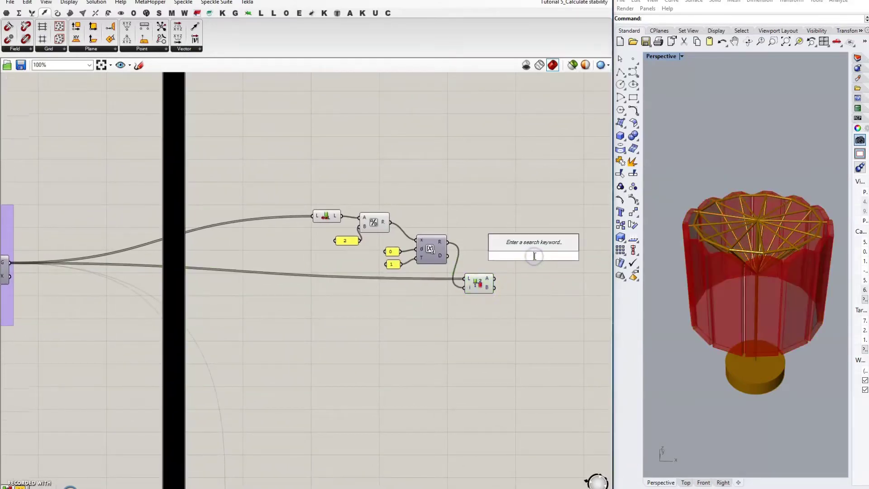
type("geo")
key("Return")
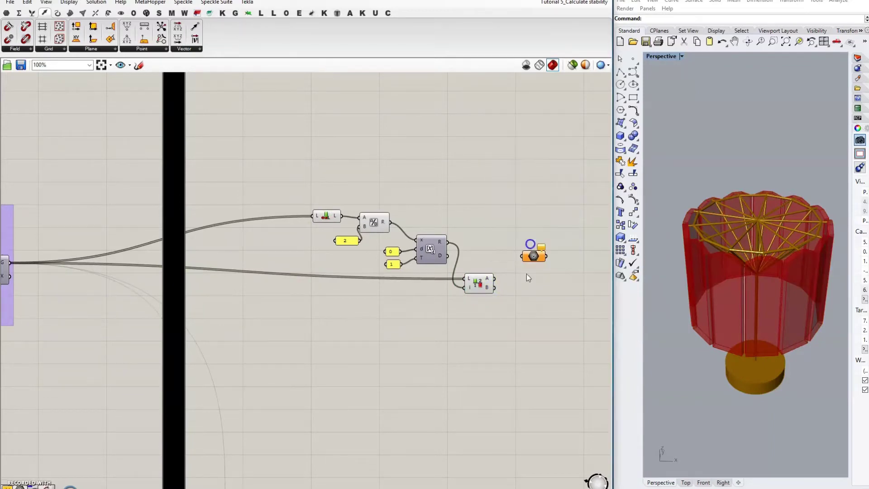
right_click_drag(528, 275, 479, 272)
left_click_drag(473, 259, 442, 270)
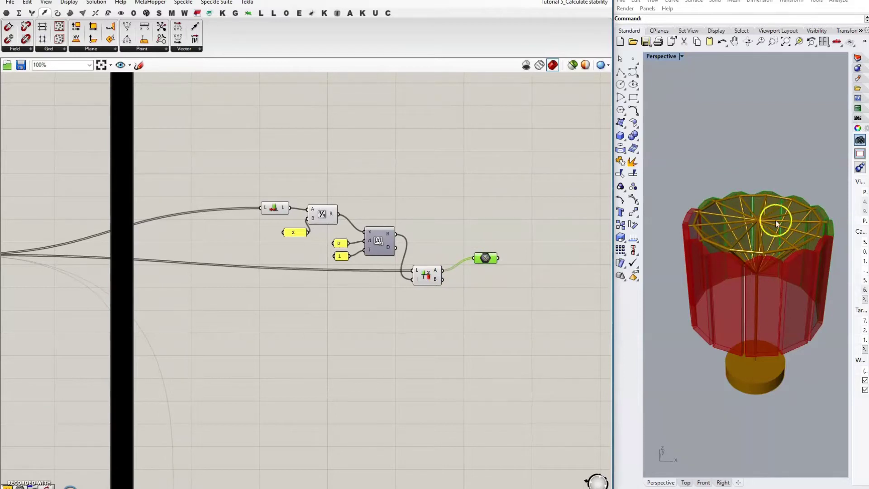
Step: Preview Split List output B in the Geometry parameter, reconnect output A, and inspect the coat halves from above
mouse_move(435, 271)
mouse_move(417, 283)
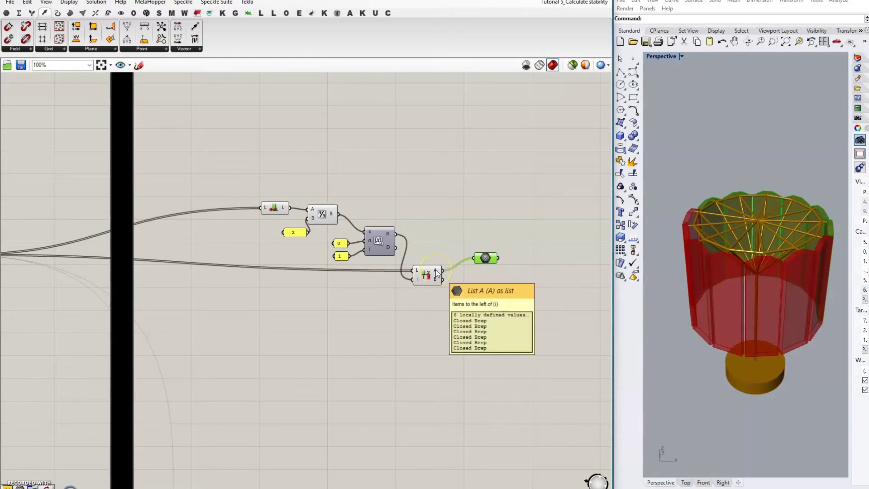
left_click_drag(442, 279, 475, 258)
mouse_move(434, 281)
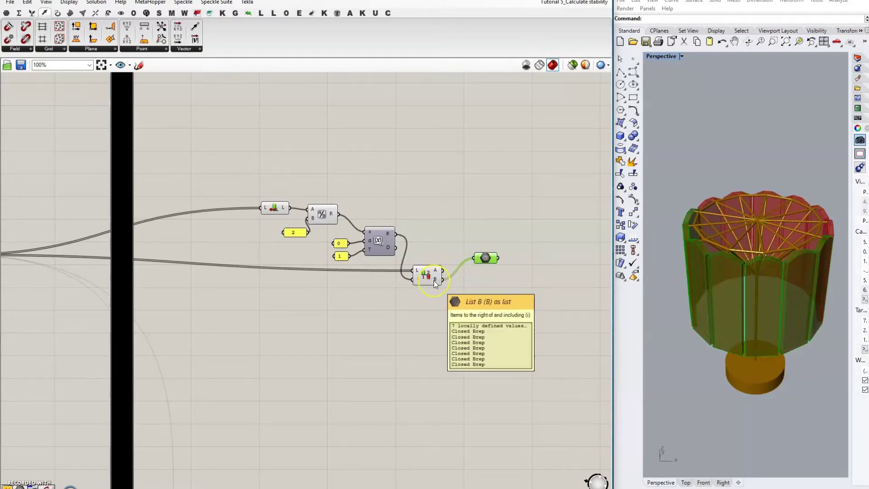
left_click_drag(442, 270, 474, 258)
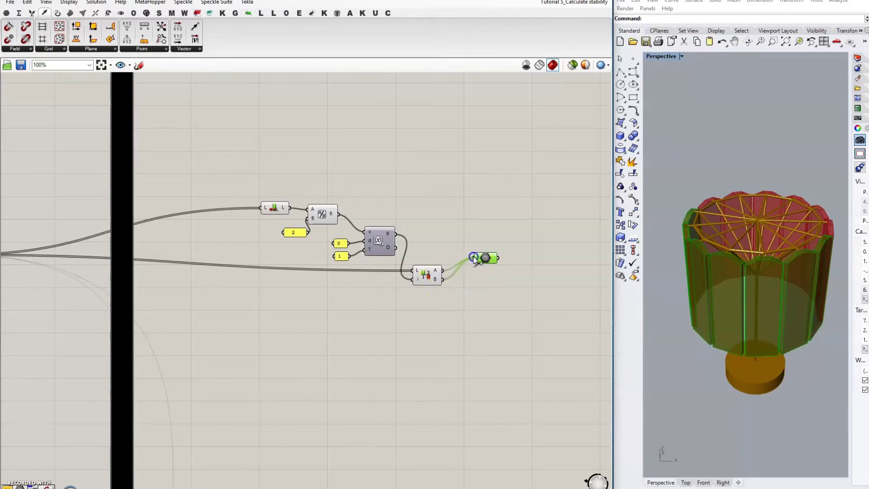
right_click_drag(824, 314, 817, 376)
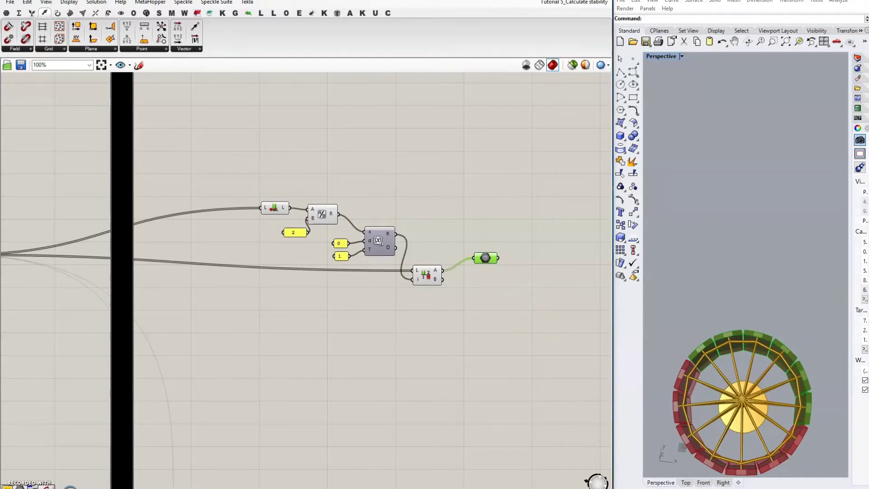
left_click(399, 249)
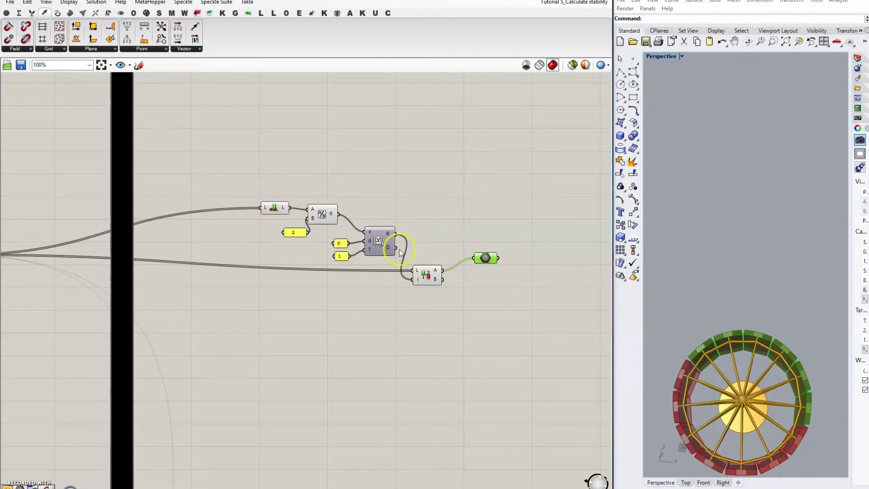
Step: Add a panel and connect it to output A of the Split List component to list the coats in that half
double_click(485, 188)
type("panel")
key("Return")
left_click(436, 264)
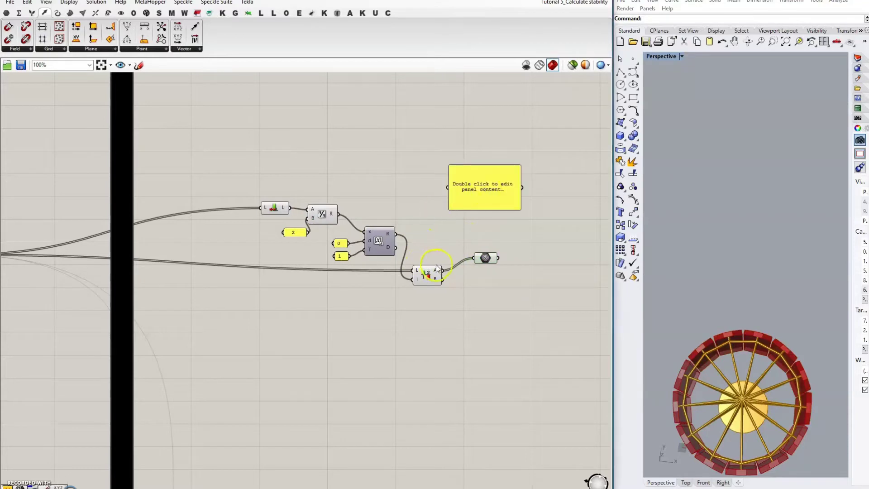
left_click_drag(442, 272, 509, 198)
left_click(543, 188)
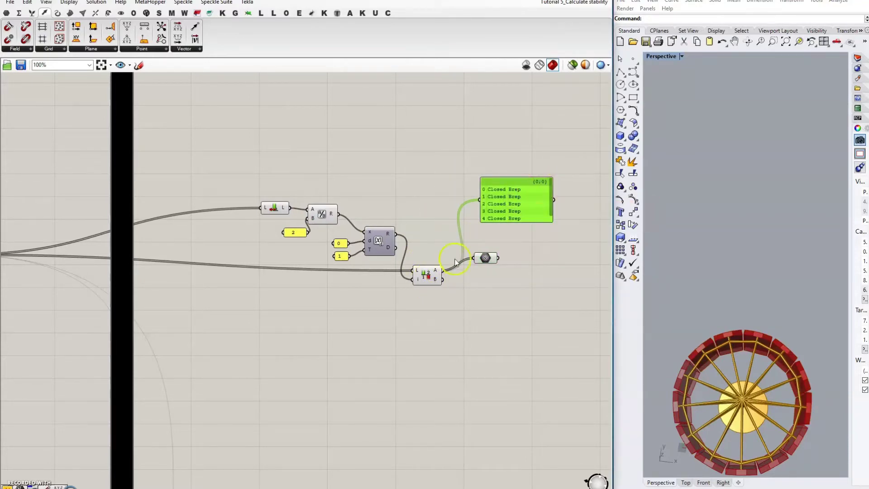
left_click(540, 187)
left_click(375, 170)
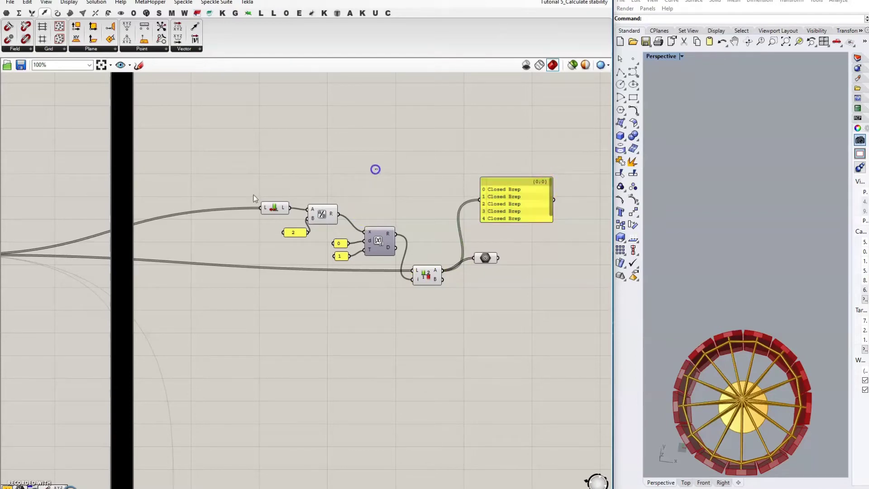
Step: Group the list length, division, rounding and Split List components with their panels, and name the group "Coats in the least balanced condition"
left_click_drag(225, 192, 454, 321)
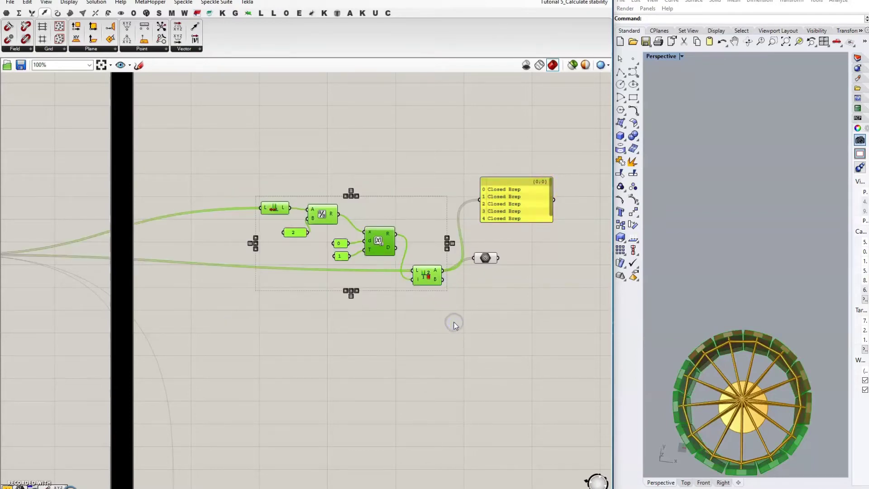
key("ctrl+g")
right_click(417, 222)
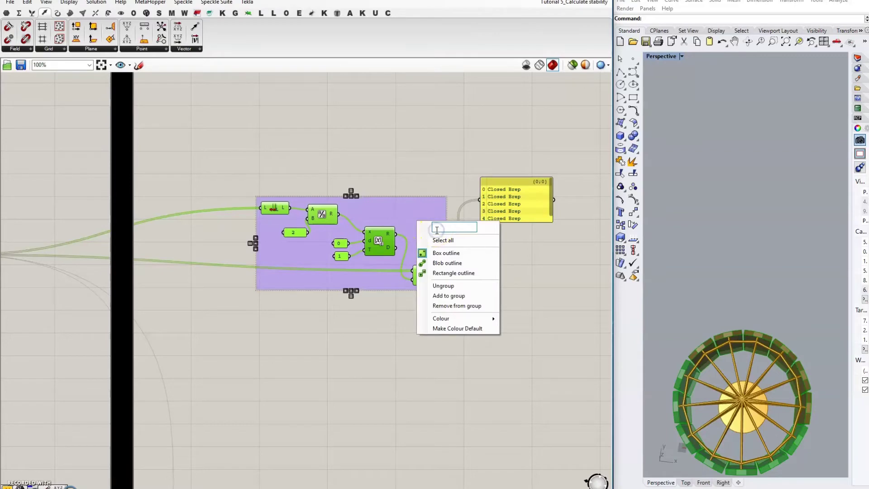
type("Coats in the l")
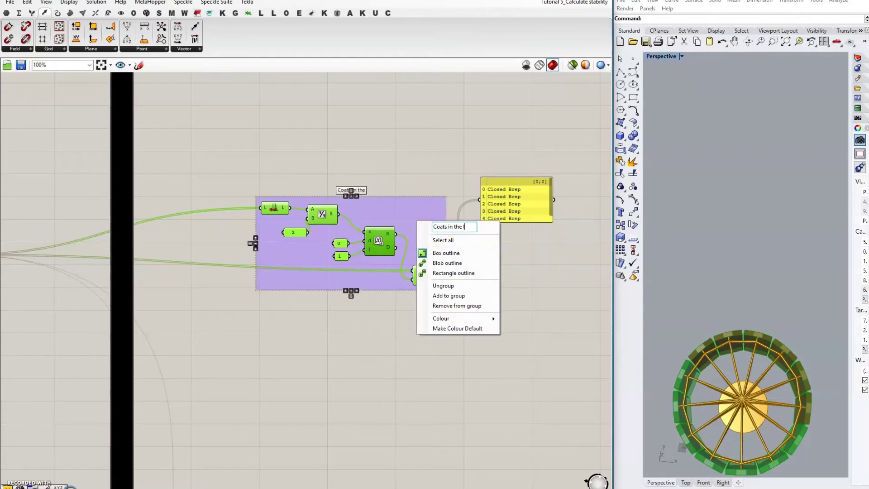
type("east balanc")
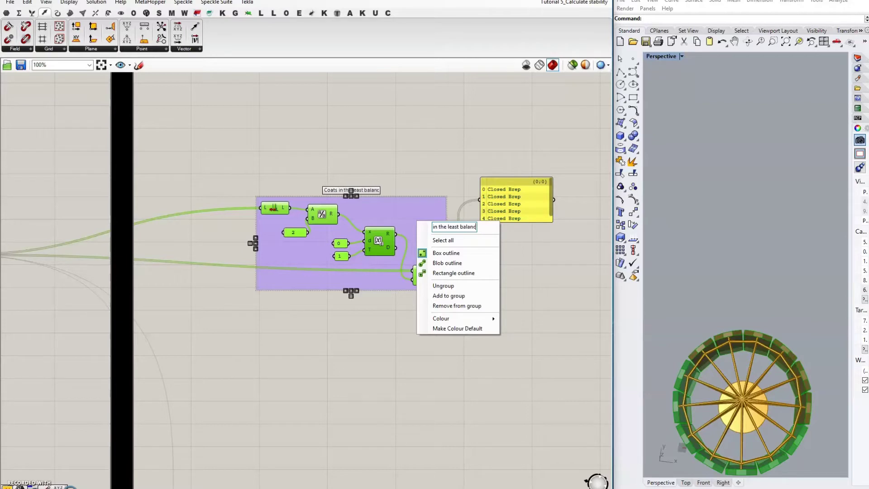
type("ed condition")
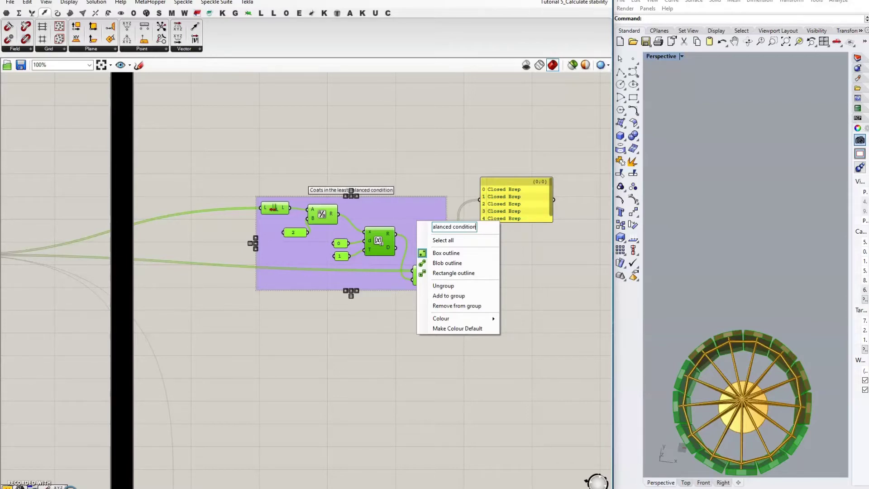
Step: Delete the output panel and the Geometry parameter outside the group, and flatten output A of the Split List component
left_click(533, 198)
key("Delete")
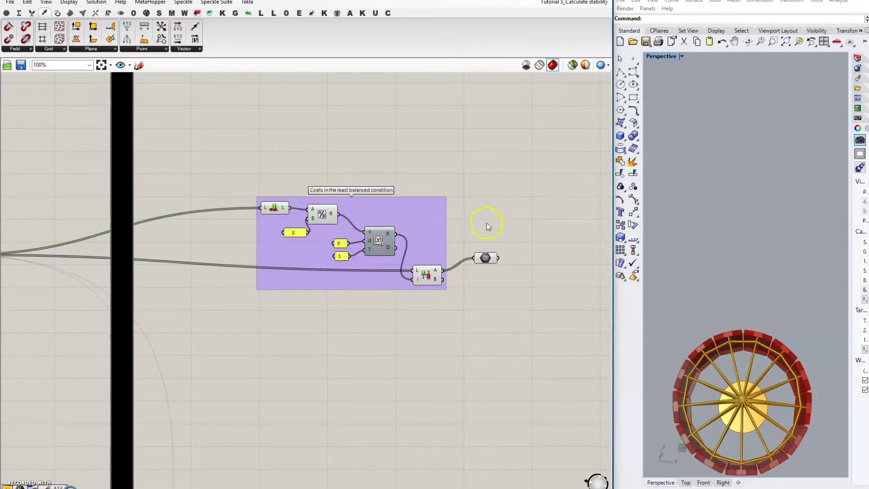
left_click(485, 258)
key("Delete")
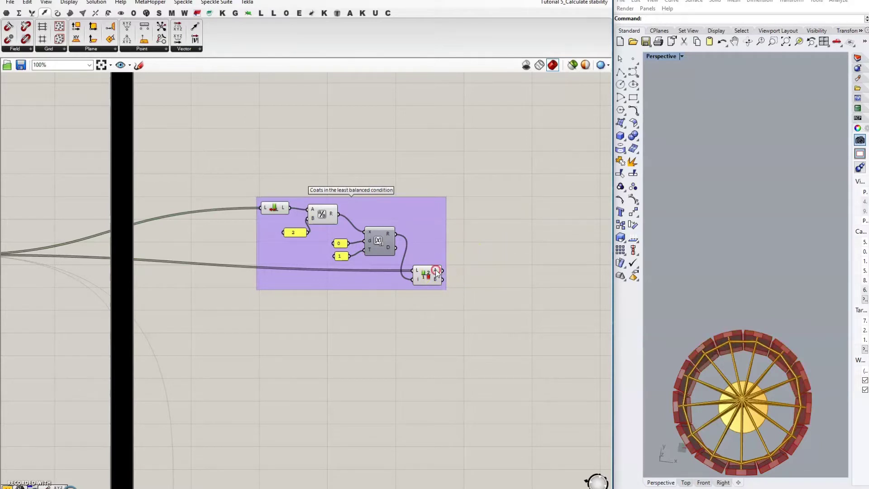
right_click(435, 270)
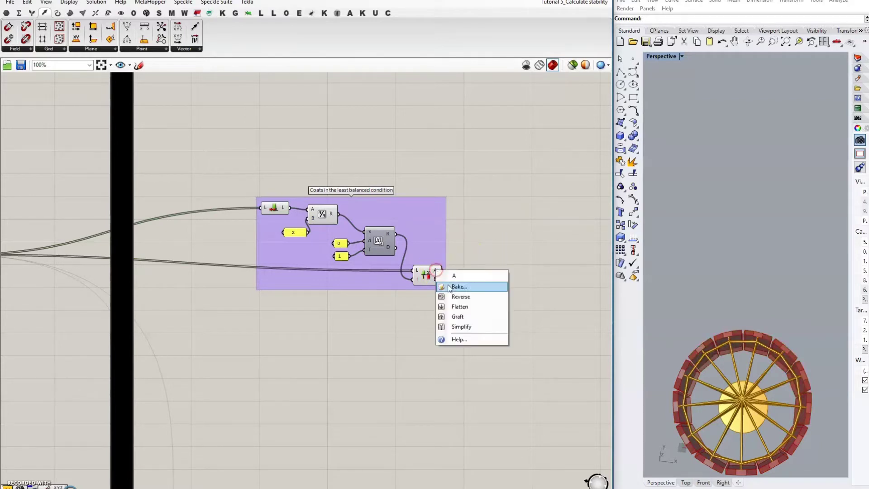
left_click(466, 307)
Step: Duplicate the Split List component and place the copy outside the group, keeping its rounded index input
right_click_drag(504, 293, 412, 294)
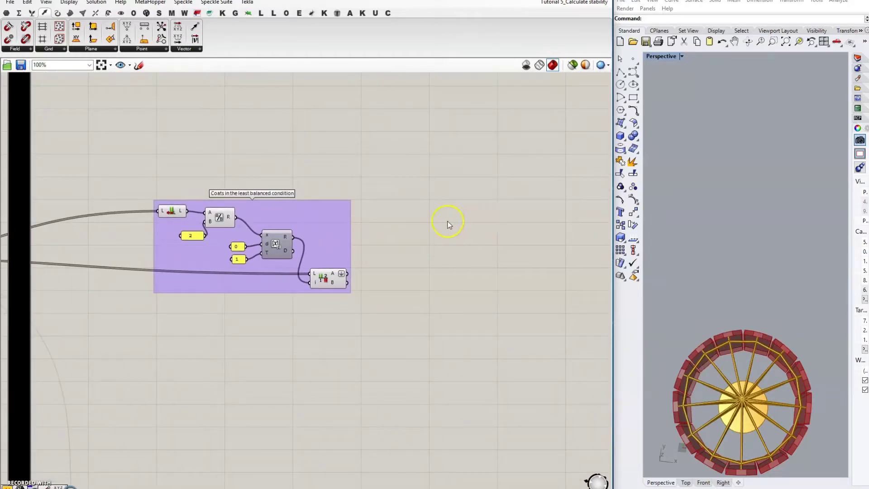
left_click(332, 278)
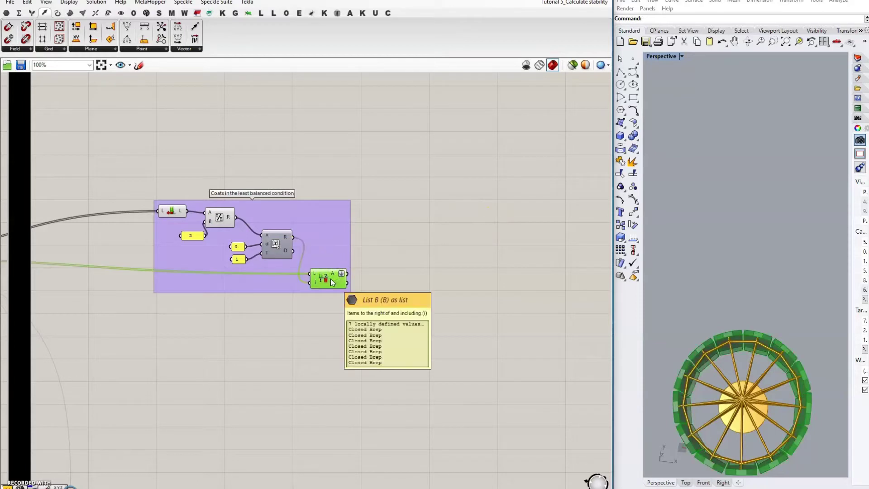
left_click_drag(461, 235, 511, 210)
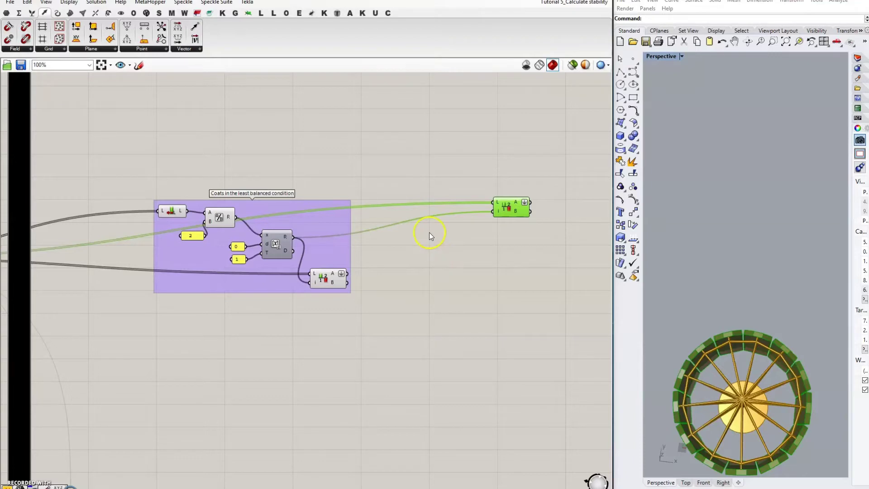
Step: Connect the available hooking points to the list input of the duplicated Split List, and place it slightly closer to the group
scroll(380, 193, "down", 5)
scroll(131, 267, "up", 1)
scroll(130, 267, "up", 4)
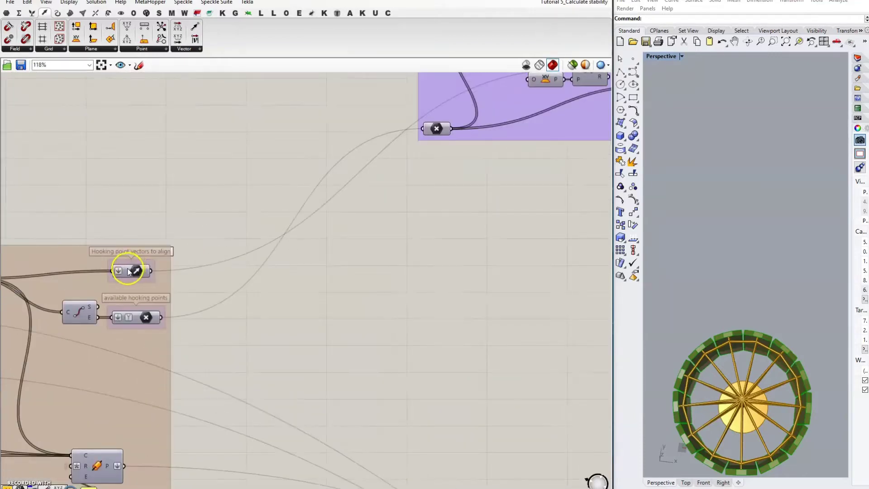
left_click_drag(162, 316, 450, 251)
scroll(175, 310, "down", 4)
scroll(430, 252, "up", 3)
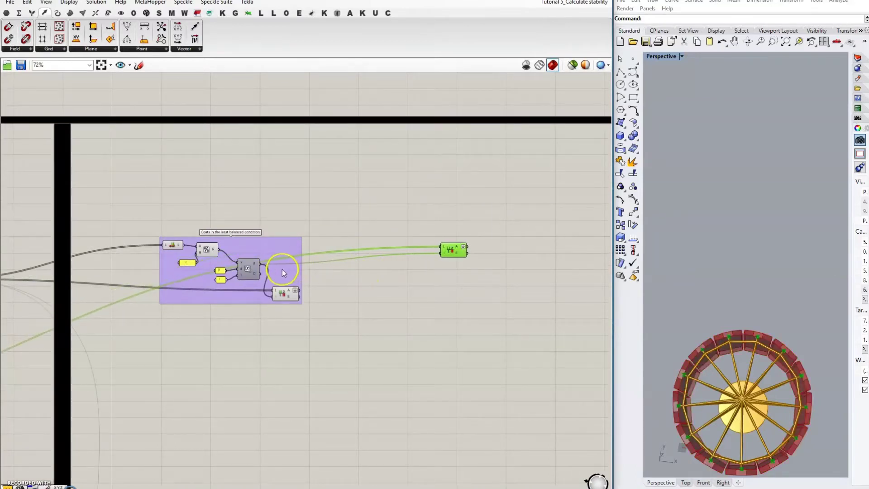
scroll(282, 270, "up", 2)
left_click(247, 265)
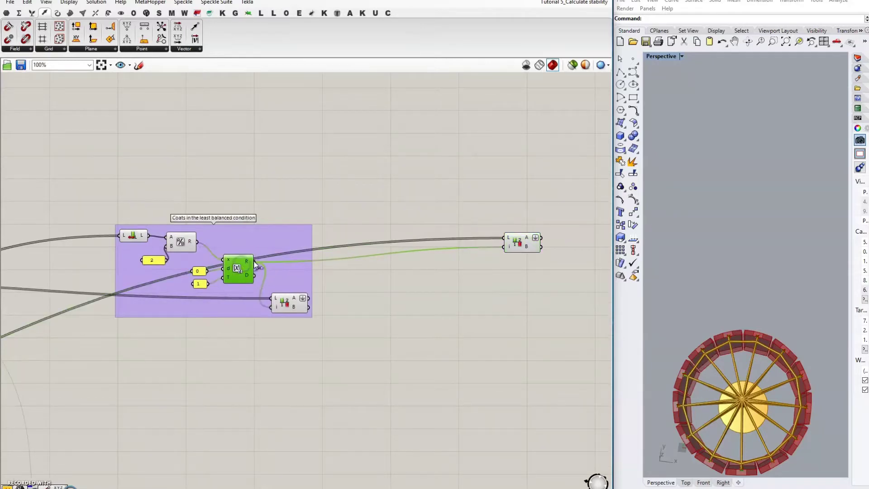
left_click_drag(518, 240, 482, 238)
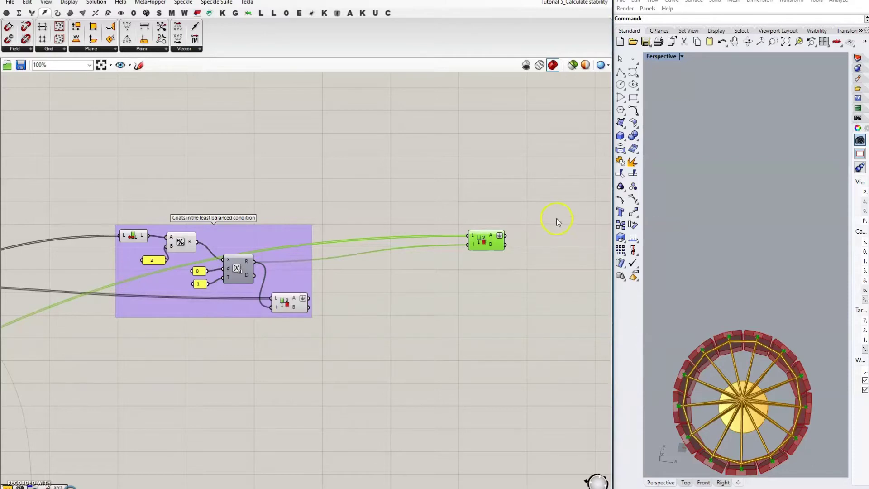
Step: Add a First/Last component and connect output A of the duplicated Split List to its list input
double_click(548, 271)
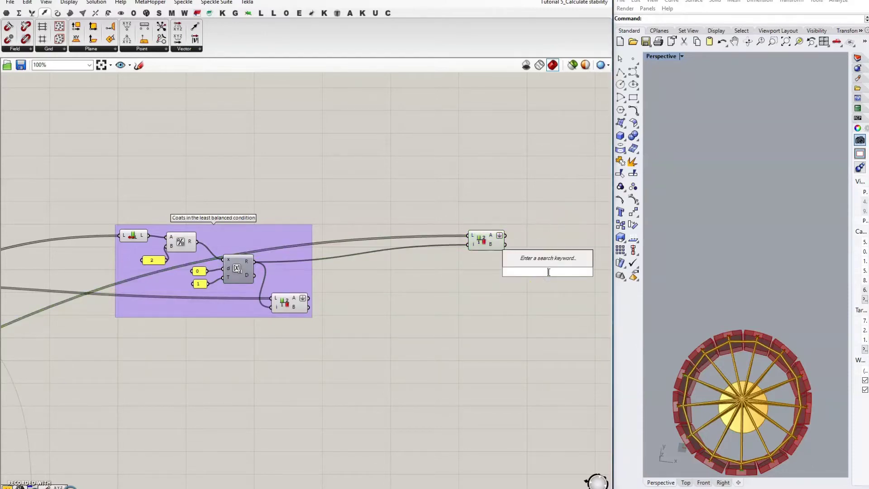
left_click(554, 275)
type("first")
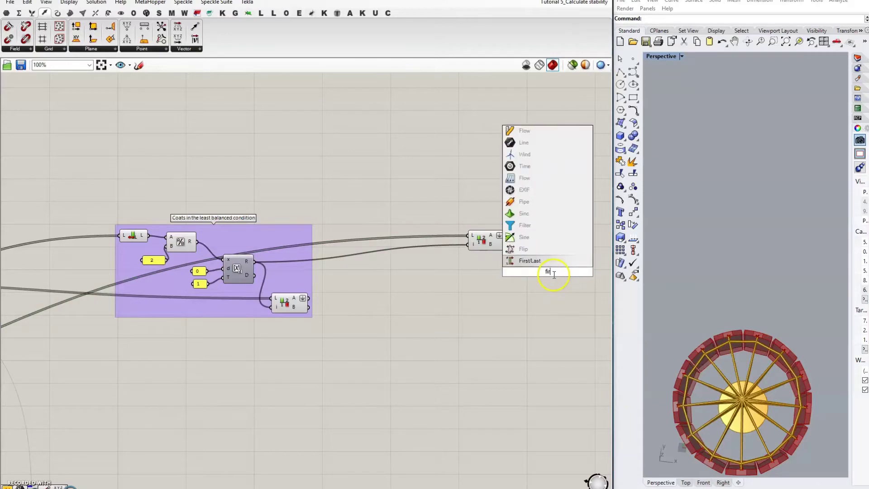
left_click(530, 261)
left_click_drag(505, 235, 523, 262)
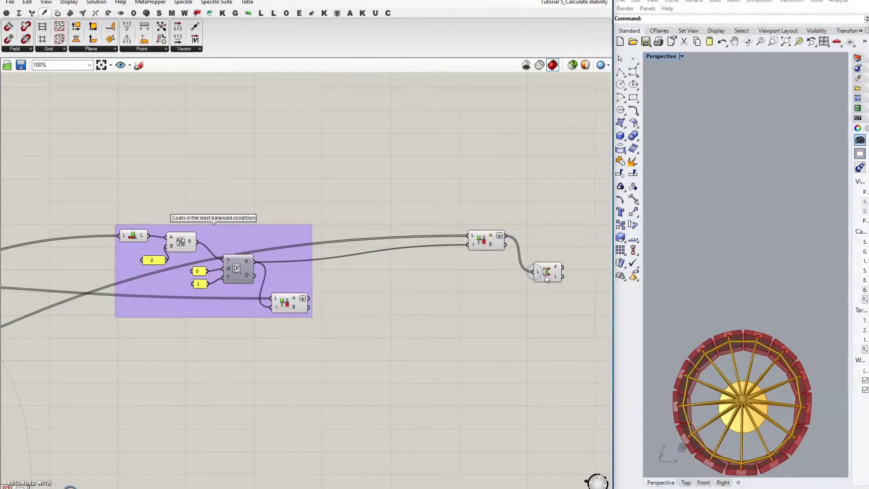
Step: Add a Point parameter and connect output A of the duplicated Split List to it to preview the hooking points
right_click_drag(547, 219, 429, 186)
left_click(356, 205)
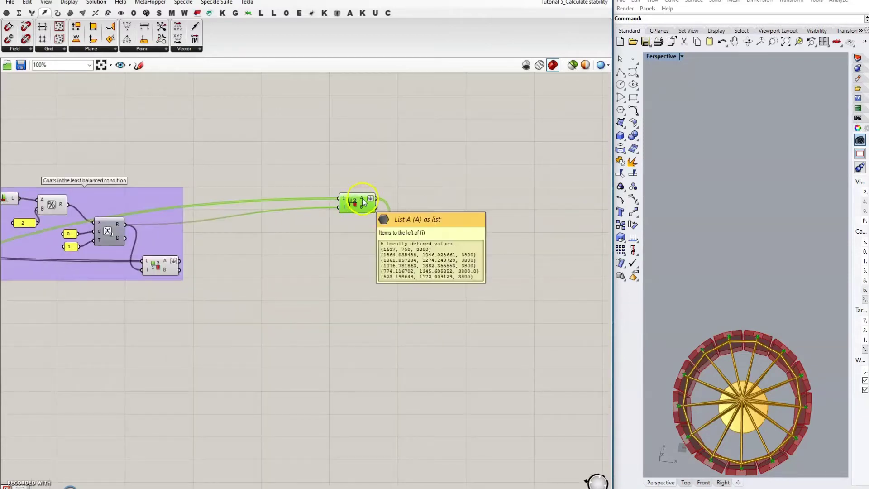
double_click(419, 183)
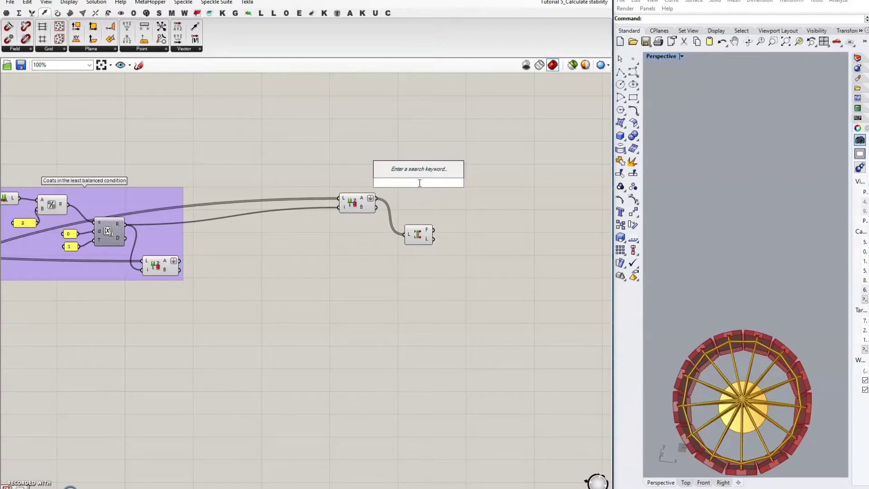
type("point")
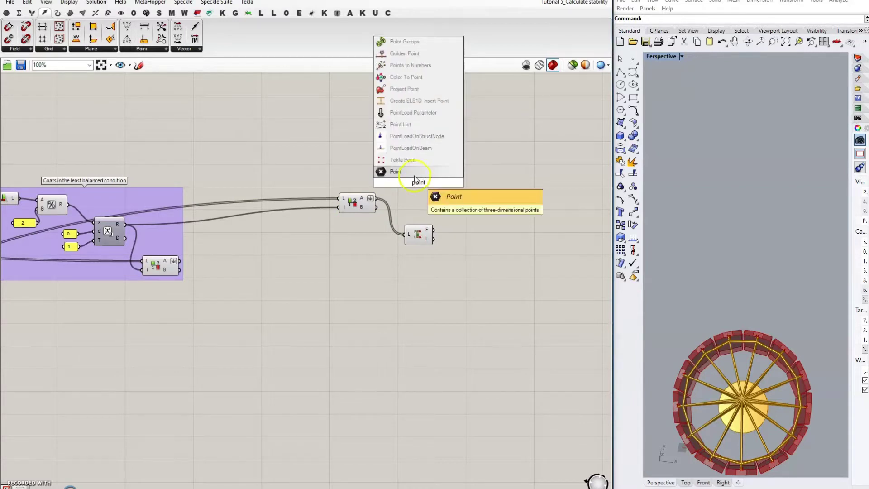
key("Return")
key("Delete")
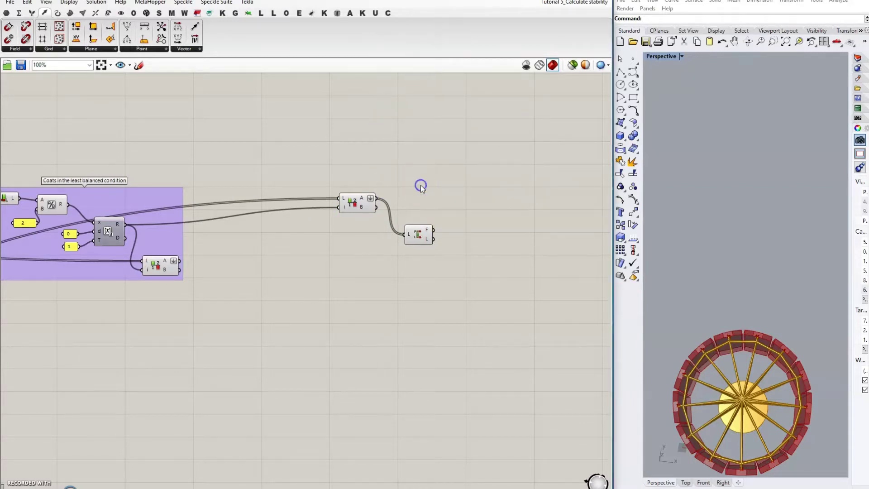
double_click(420, 186)
type("point")
key("Return")
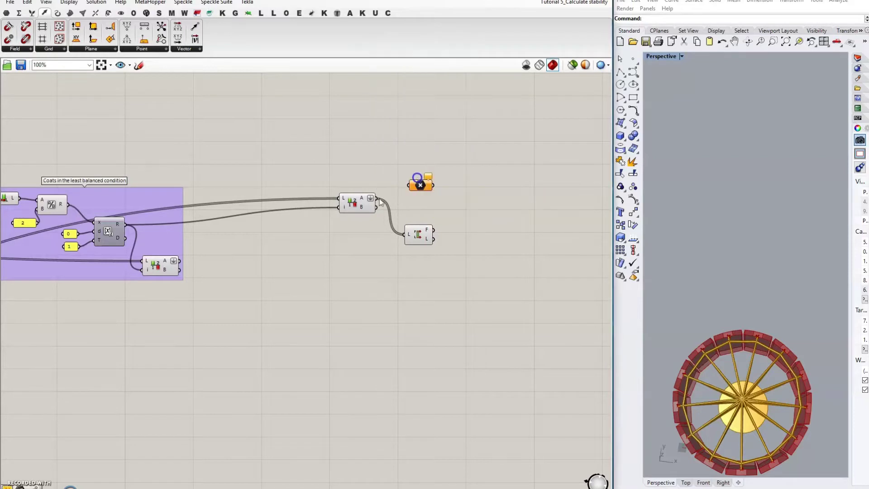
left_click_drag(377, 198, 422, 187)
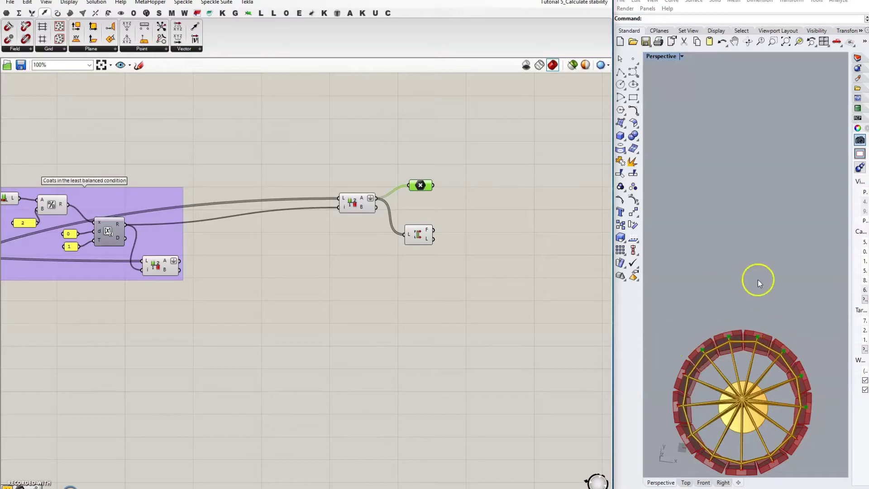
Step: Preview the First/Last component's output F in the Point parameter, then reconnect the parameter to output L
left_click(417, 236)
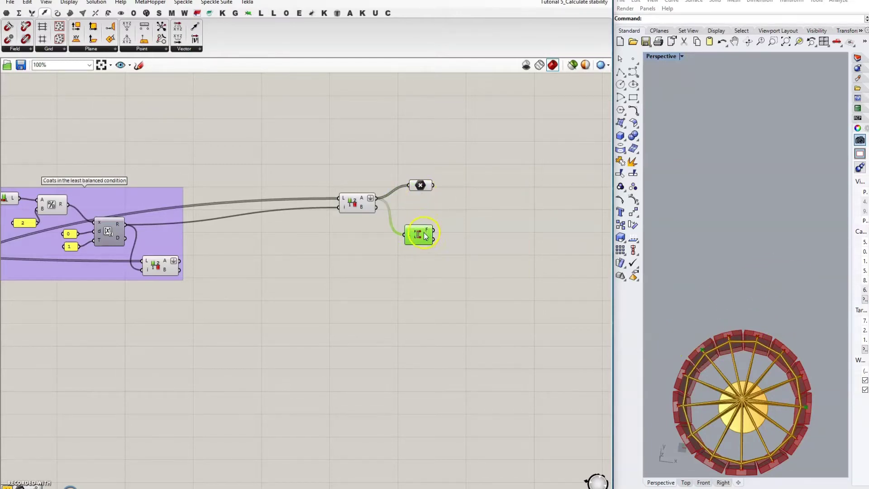
left_click_drag(421, 185, 473, 222)
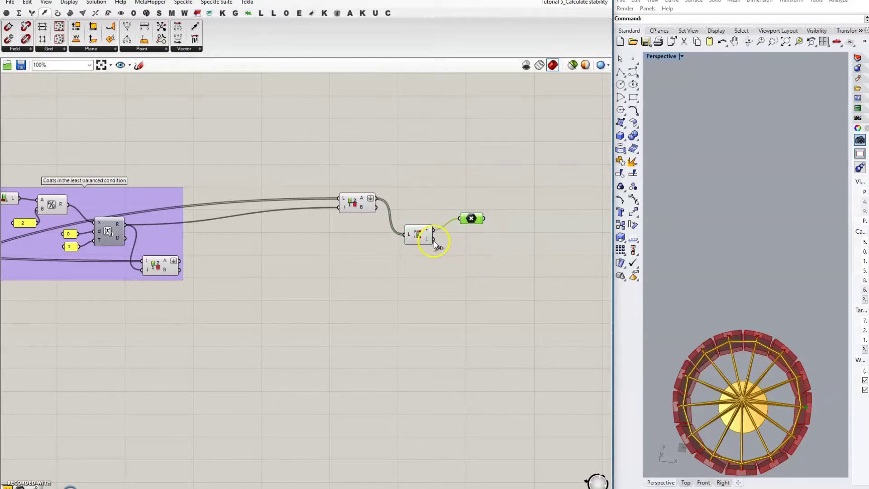
left_click_drag(473, 221, 450, 270)
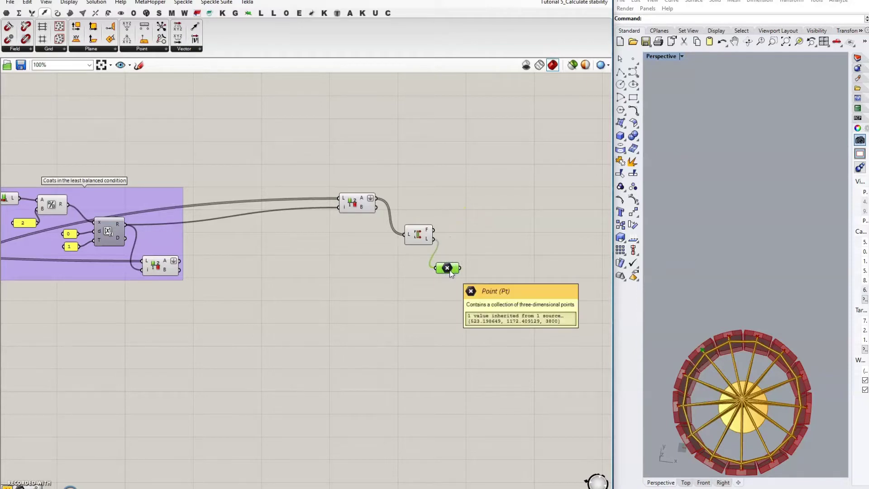
Step: Move the First/Last component closer to the duplicated Split List and reposition the Point parameter just below it
left_click_drag(422, 232, 415, 210)
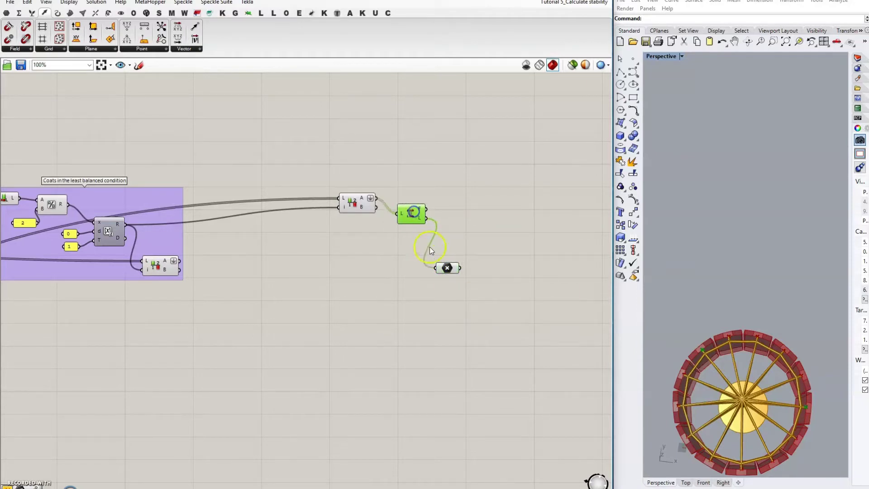
left_click(447, 267)
left_click_drag(447, 267, 452, 250)
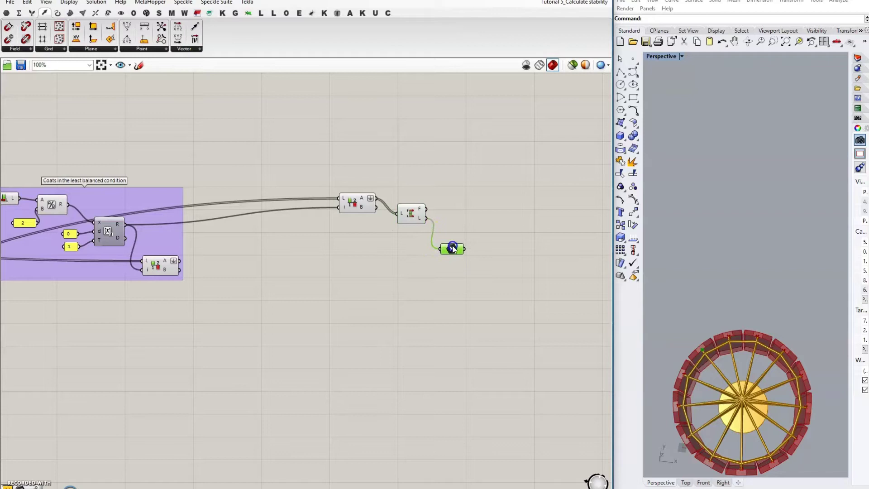
Step: Add a Line component between the first and last hooking points, connecting F to A and L to B, and place it beside First/Last
left_click(483, 212)
double_click(483, 212)
type("line")
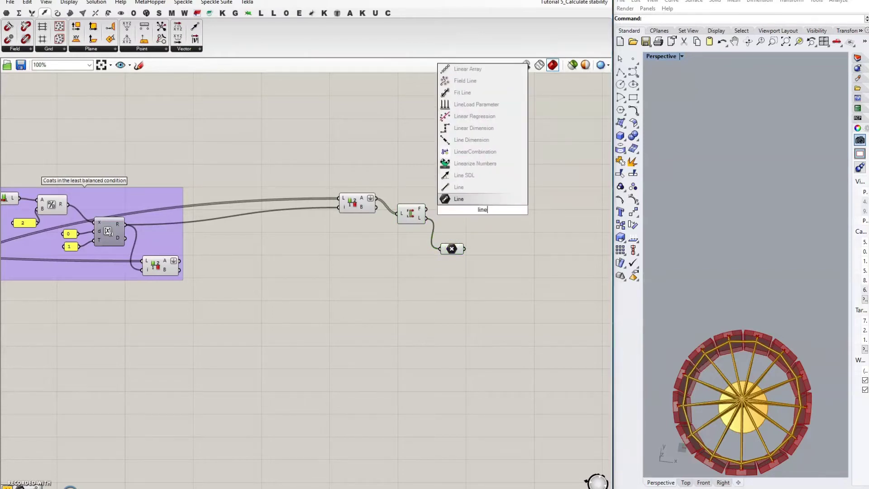
left_click(458, 199)
left_click_drag(425, 208, 467, 213)
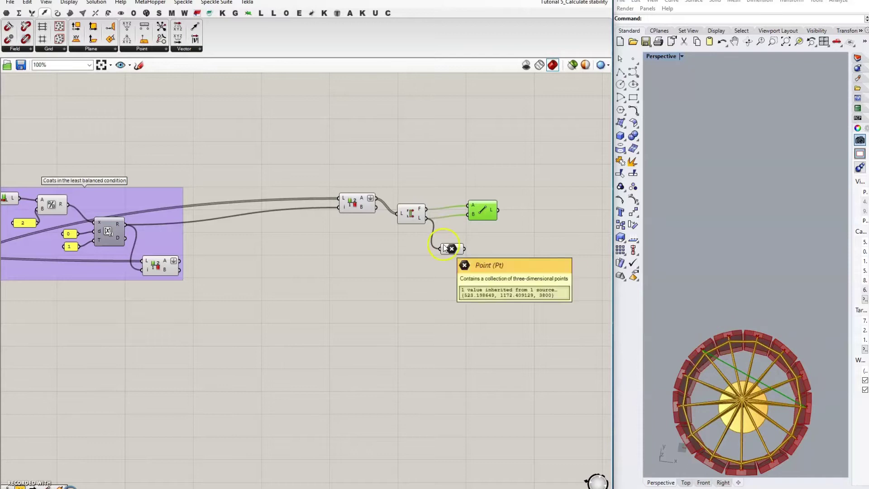
left_click_drag(480, 211, 454, 214)
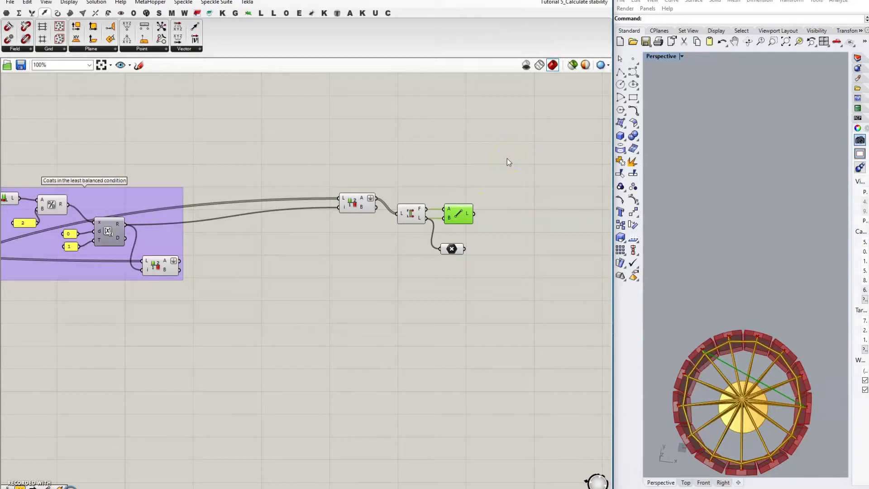
Step: Add an End Points component in the empty canvas area above the Line component
right_click_drag(507, 159, 330, 183)
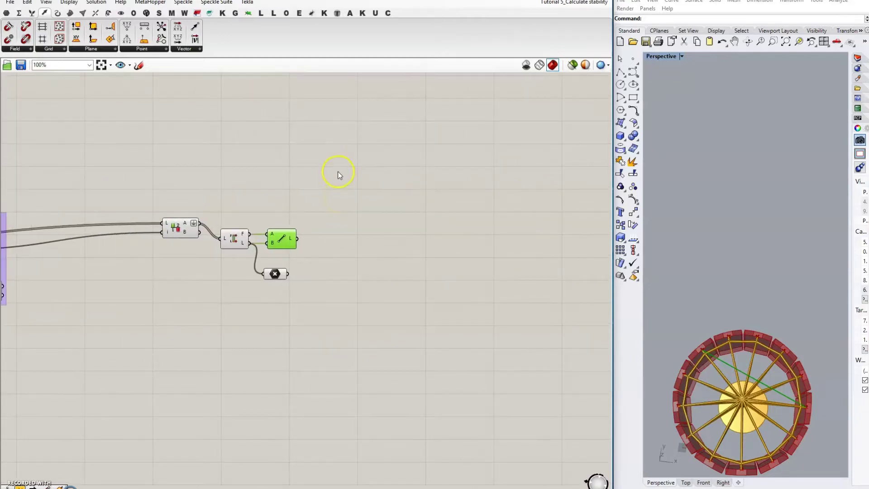
right_click_drag(338, 171, 346, 225)
double_click(322, 219)
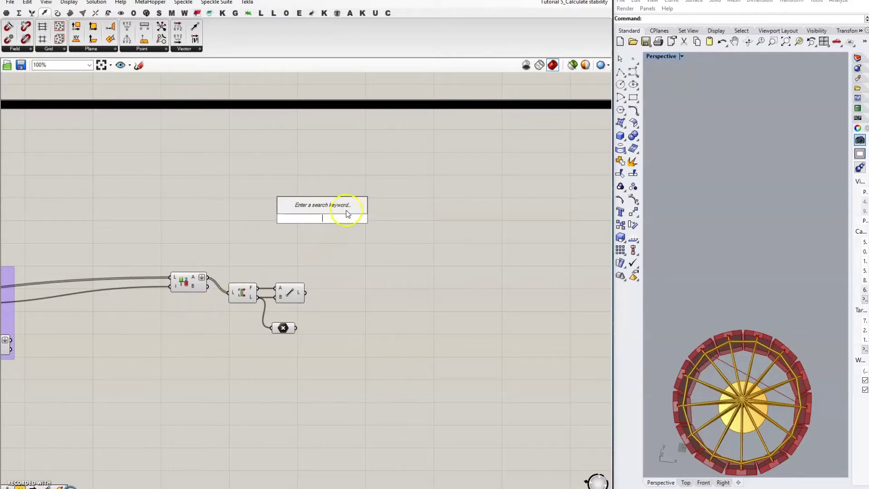
type("end")
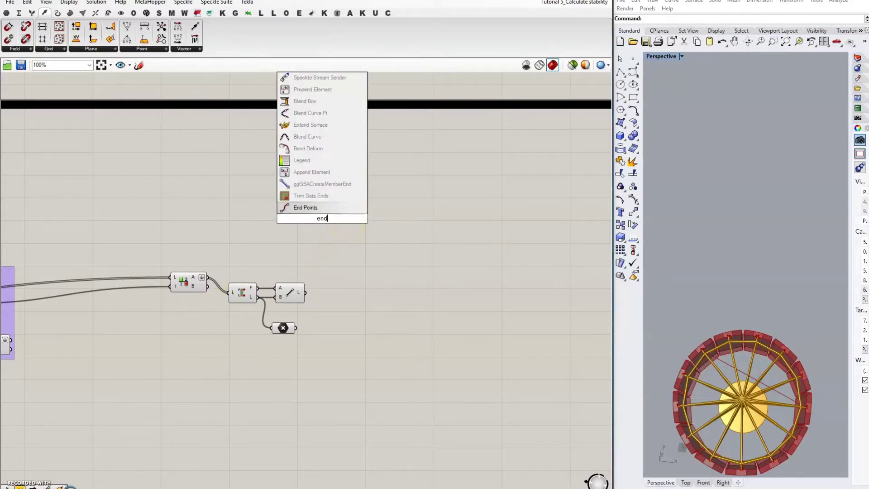
key("Return")
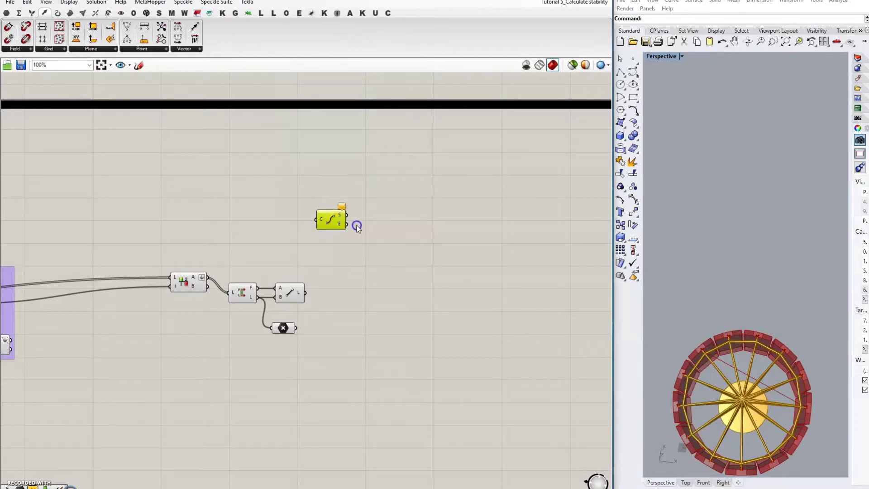
Step: Add an Addition component beside End Points and connect S to input A and E to input B
double_click(422, 227)
type("ad")
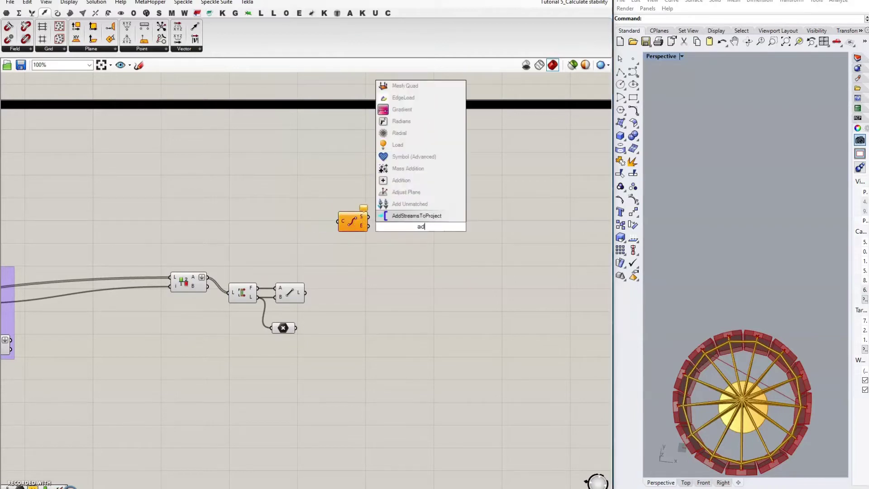
type("d")
key("Return")
left_click_drag(421, 227, 351, 224)
left_click(347, 224)
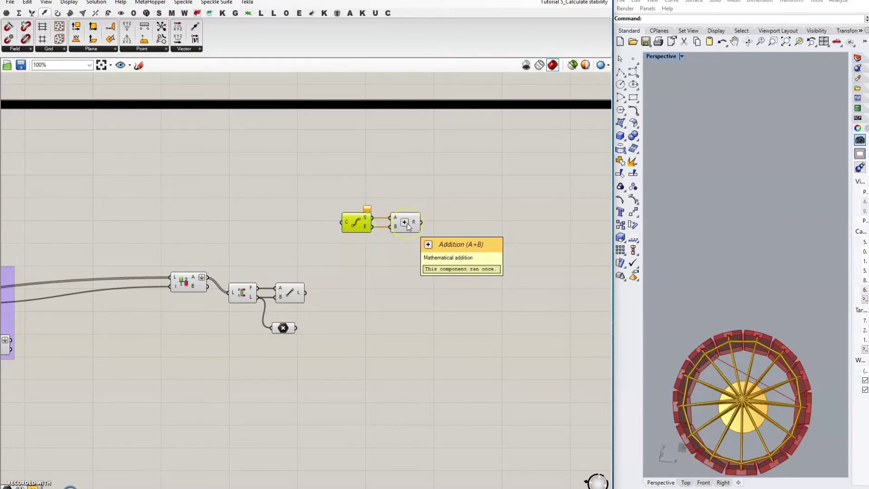
Step: Add a Division component beside Addition and connect Addition's output R to its input A
double_click(468, 227)
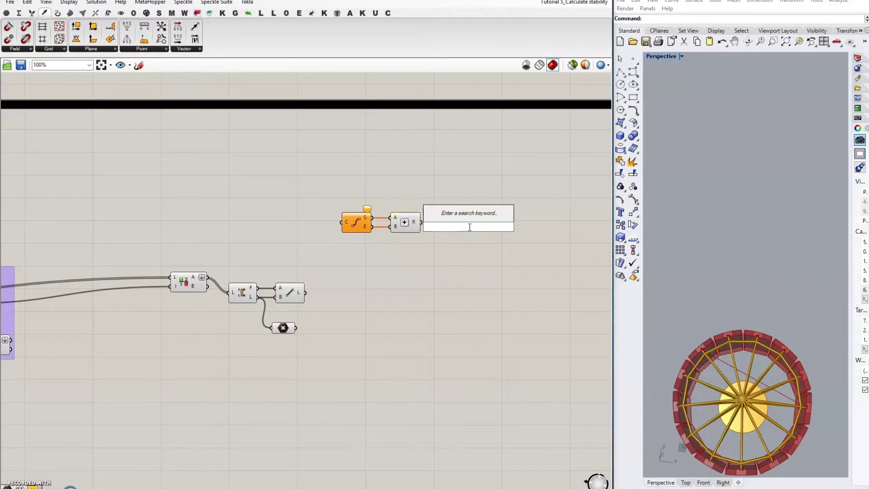
type("divi")
left_click(462, 138)
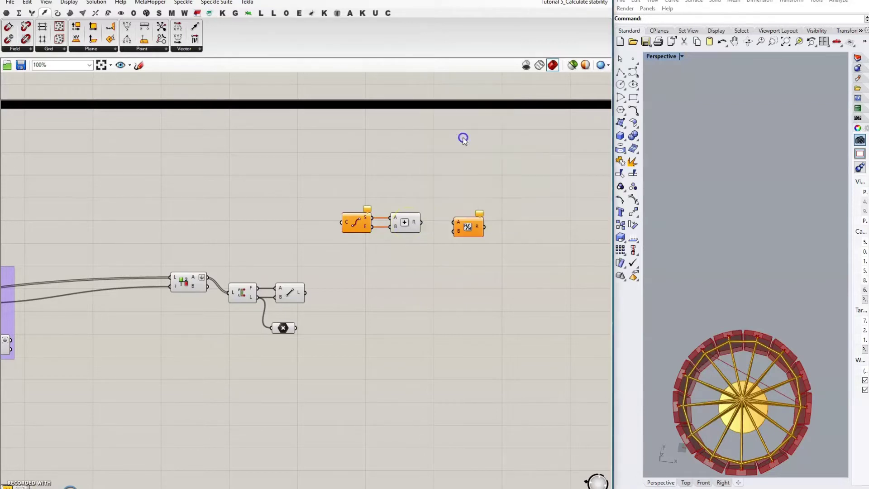
left_click_drag(423, 222, 455, 231)
Step: Create a panel containing 2 and connect it to the Division component's input B
left_click(417, 242)
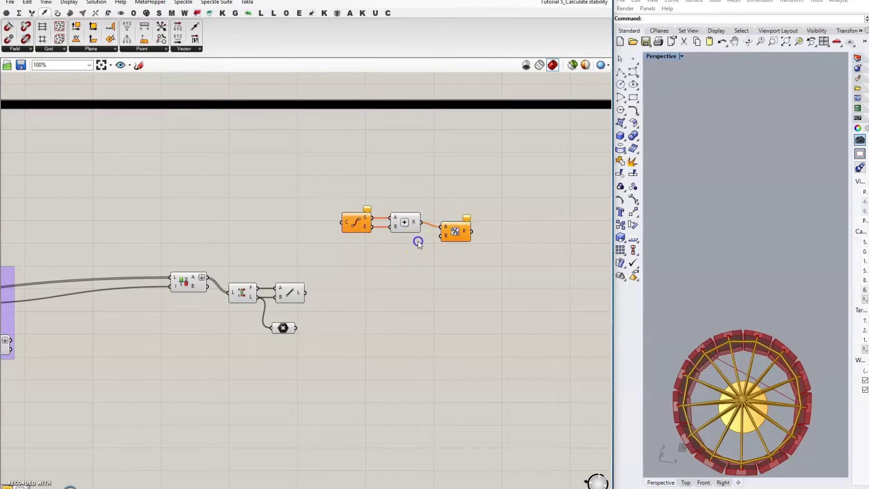
double_click(418, 242)
type("2")
key("Return")
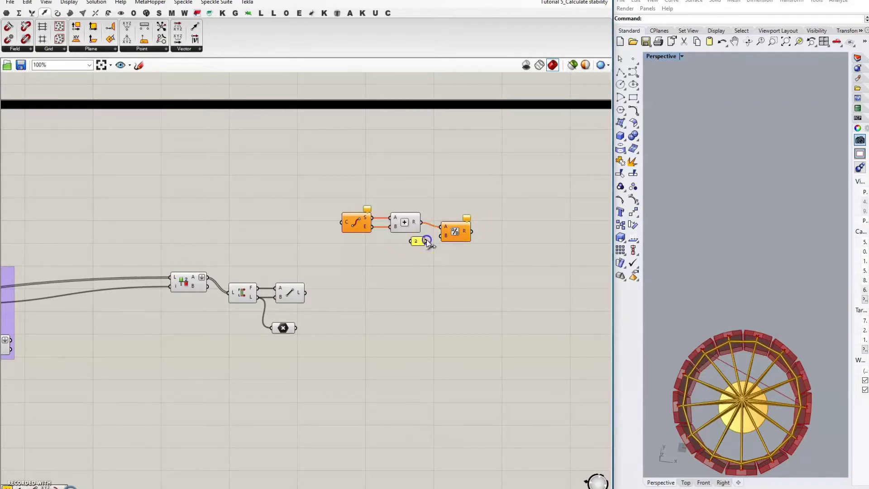
left_click_drag(427, 241, 442, 236)
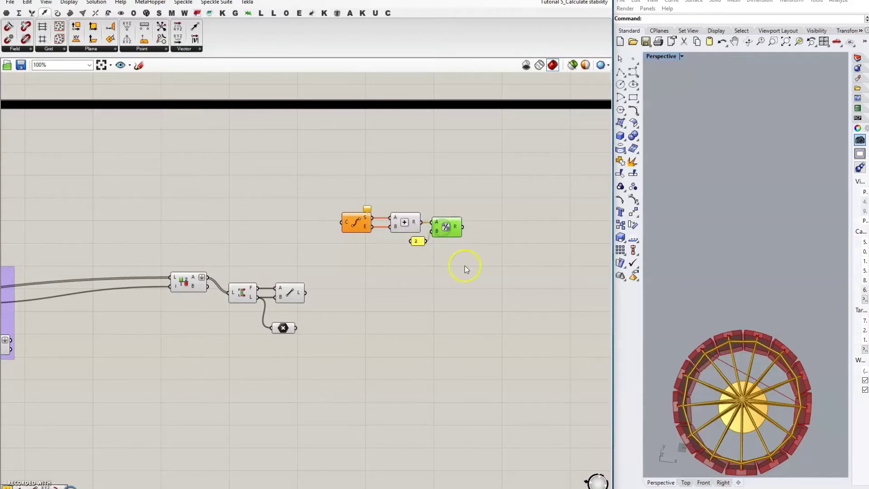
Step: Move the End Points, Addition, Division and panel set slightly higher on the canvas together
left_click_drag(334, 200, 524, 272)
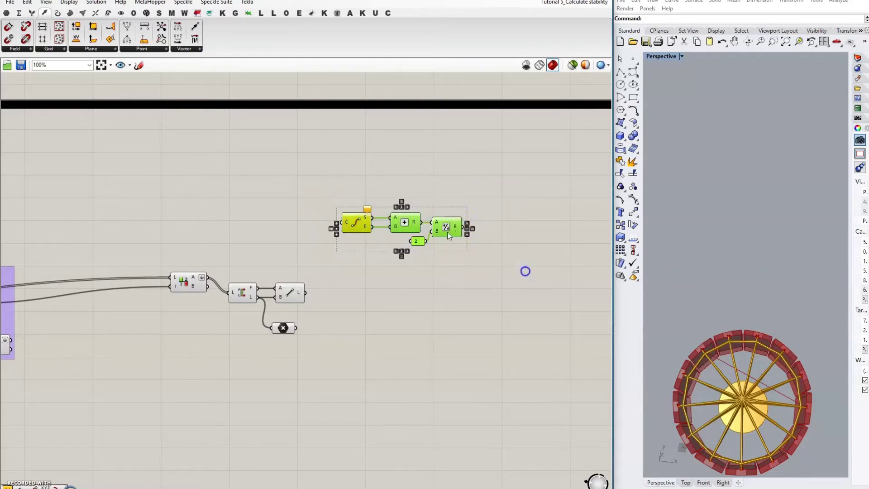
left_click_drag(405, 221, 413, 197)
left_click(479, 143)
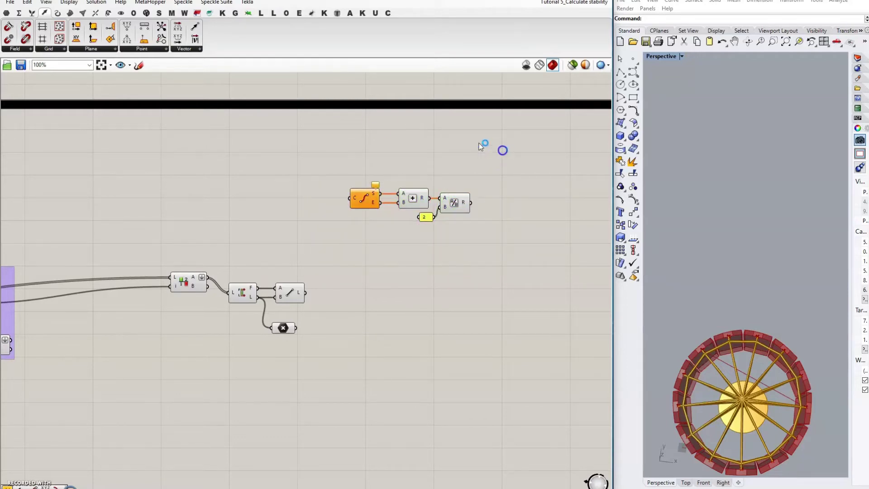
Step: Place a Cluster Input before the End Points component and a Cluster Output after the Division component
left_click(18, 12)
left_click(31, 13)
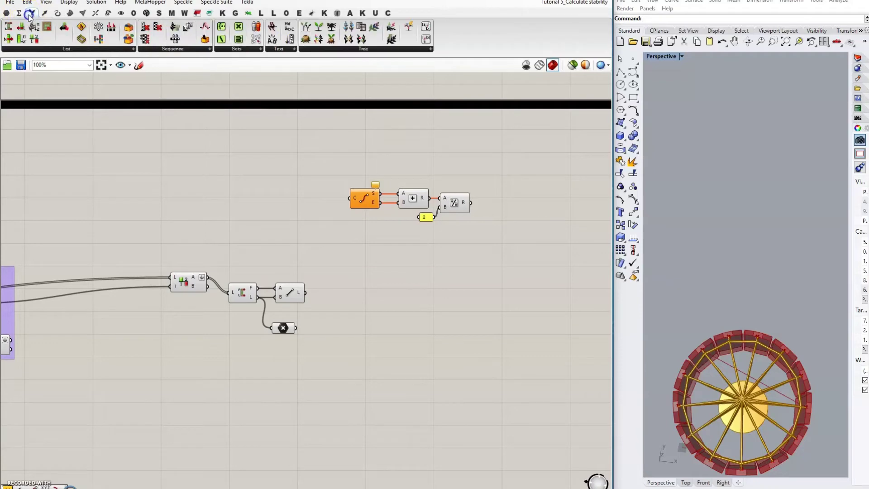
left_click(7, 13)
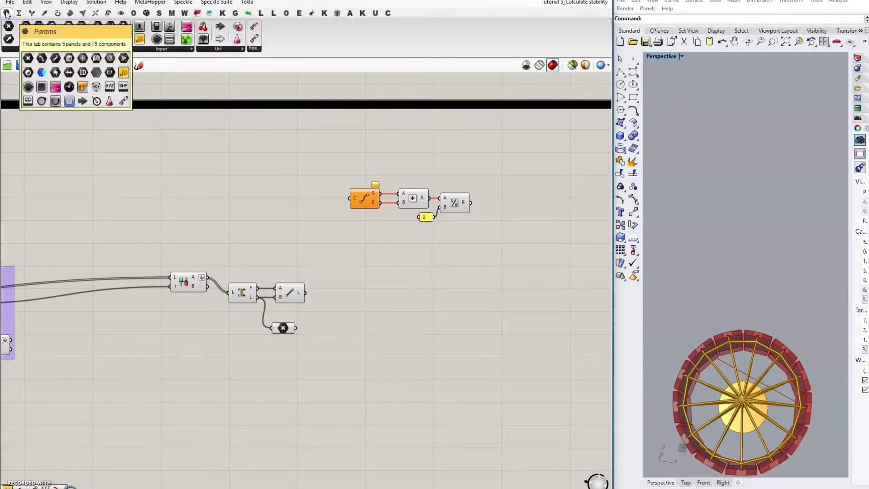
left_click(221, 28)
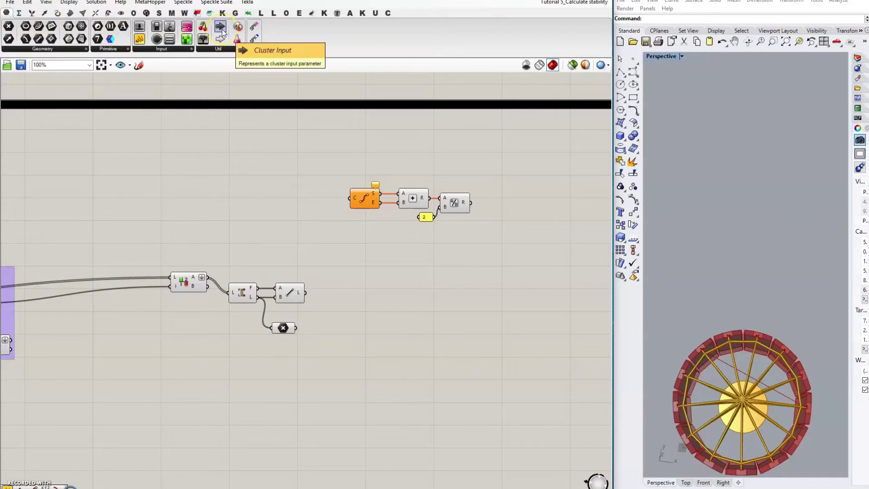
left_click(222, 28)
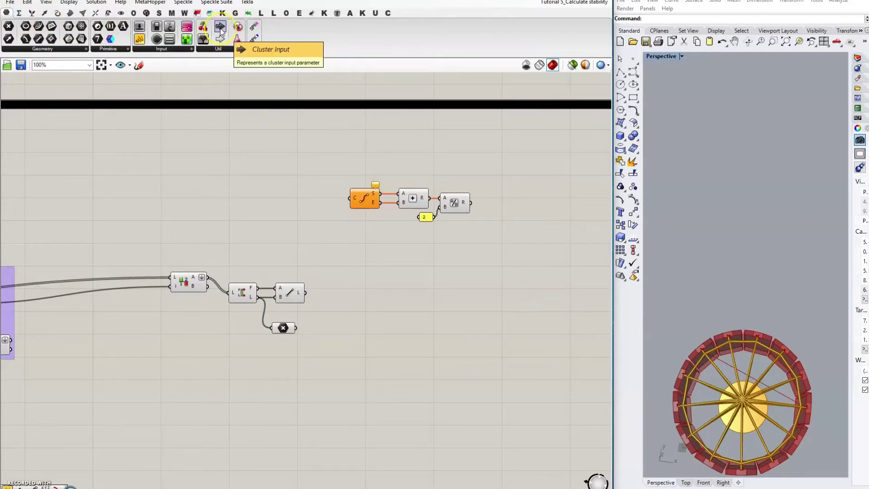
left_click(221, 39)
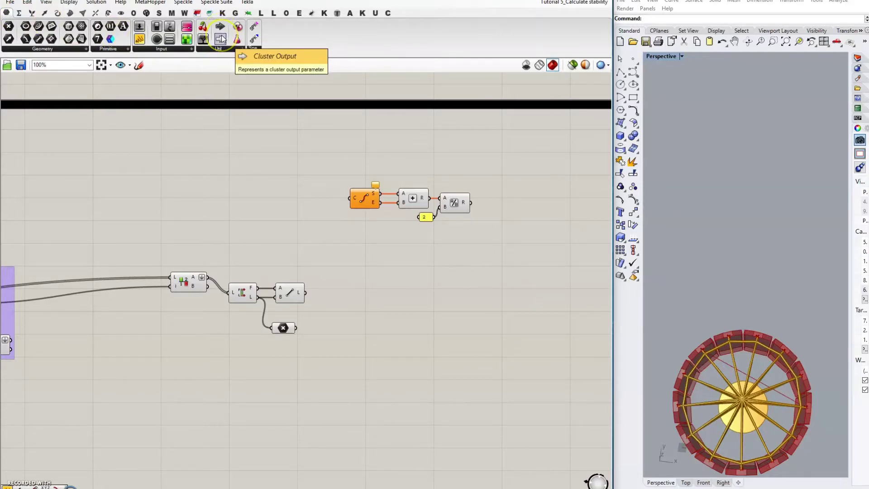
left_click(221, 29)
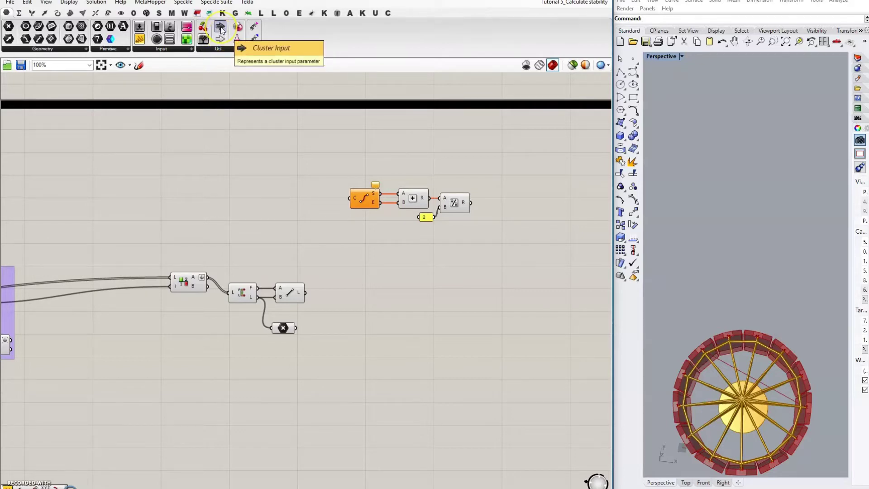
left_click_drag(221, 29, 317, 187)
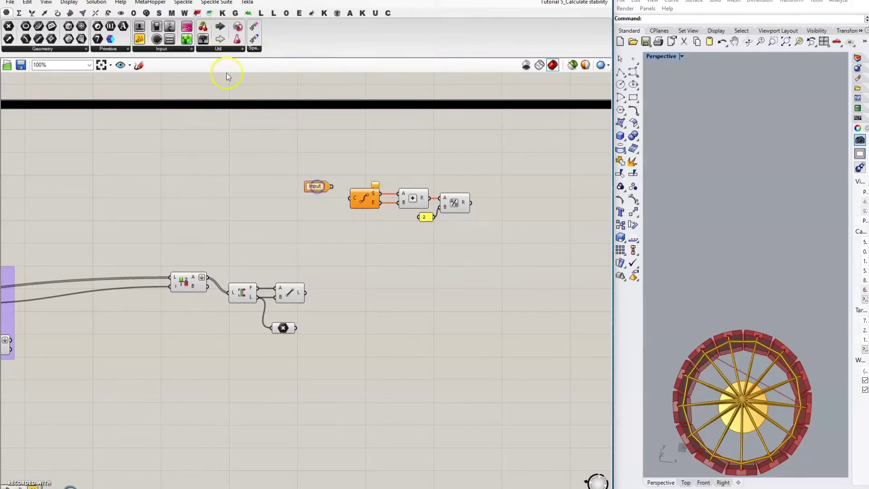
left_click(222, 40)
left_click_drag(221, 41, 498, 203)
left_click(334, 186)
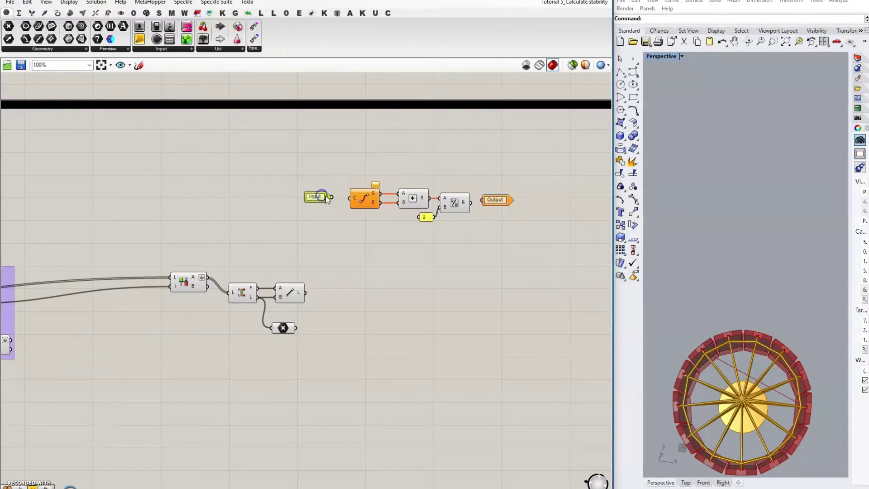
Step: Connect the Cluster Input to End Points input C and Division output R to the Cluster Output, spacing both outward
left_click_drag(331, 197, 350, 198)
left_click_drag(471, 202, 517, 208)
left_click_drag(316, 197, 308, 198)
left_click(340, 172)
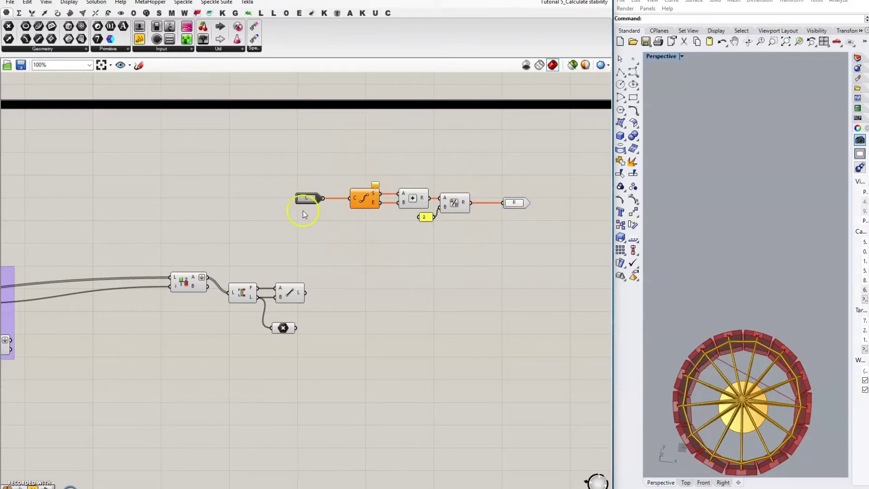
left_click(309, 200)
left_click(338, 166)
Step: Combine the End Points, Addition, Division and panel components into a cluster
left_click_drag(338, 166, 486, 245)
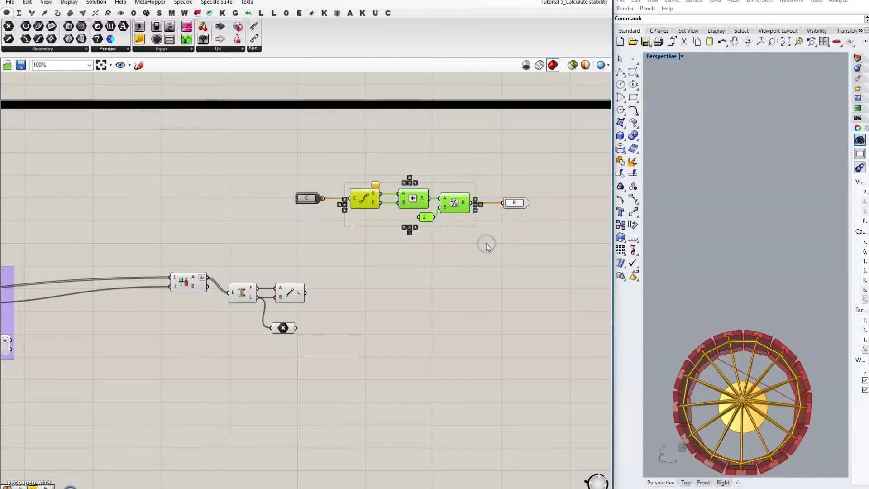
right_click(457, 226)
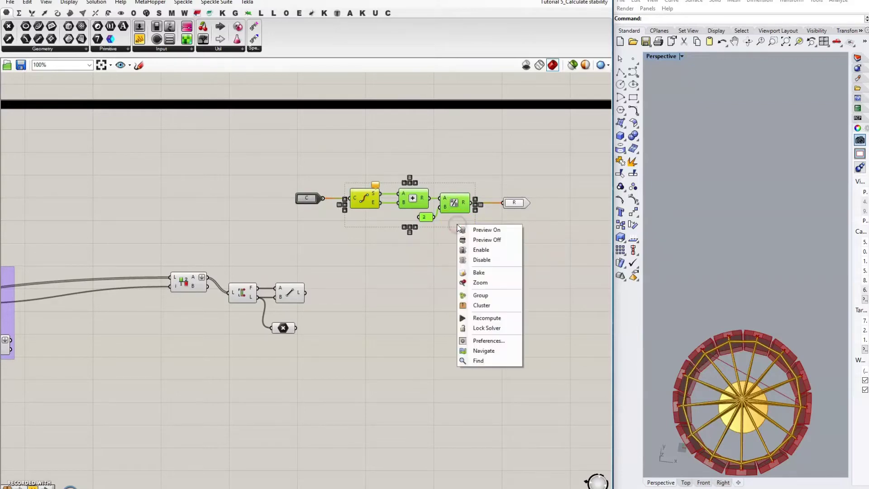
left_click(492, 305)
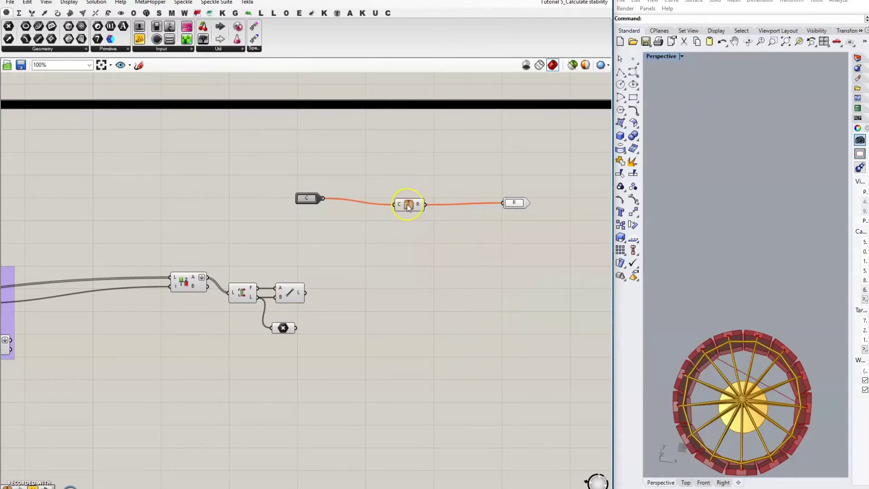
Step: Align the cluster and its output parameter in a row with the input parameter, closing up the spacing
mouse_move(408, 207)
left_click_drag(409, 206, 415, 203)
mouse_move(414, 203)
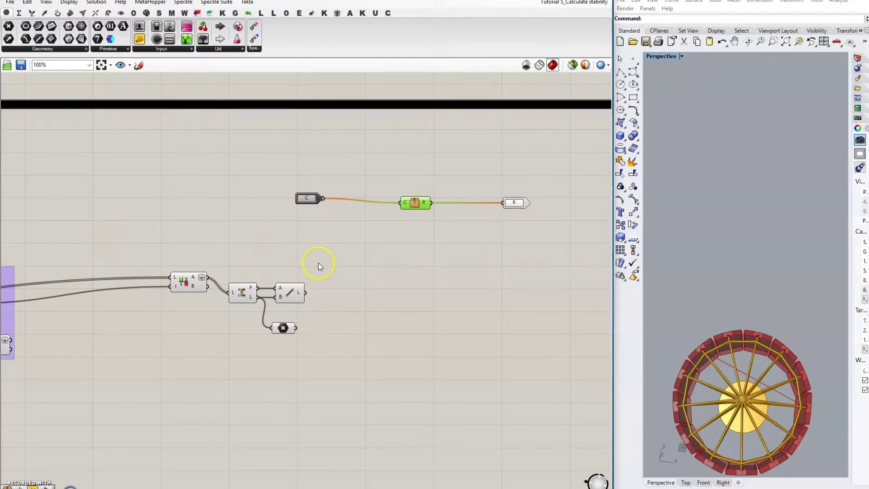
left_click(362, 233)
left_click_drag(413, 208, 395, 199)
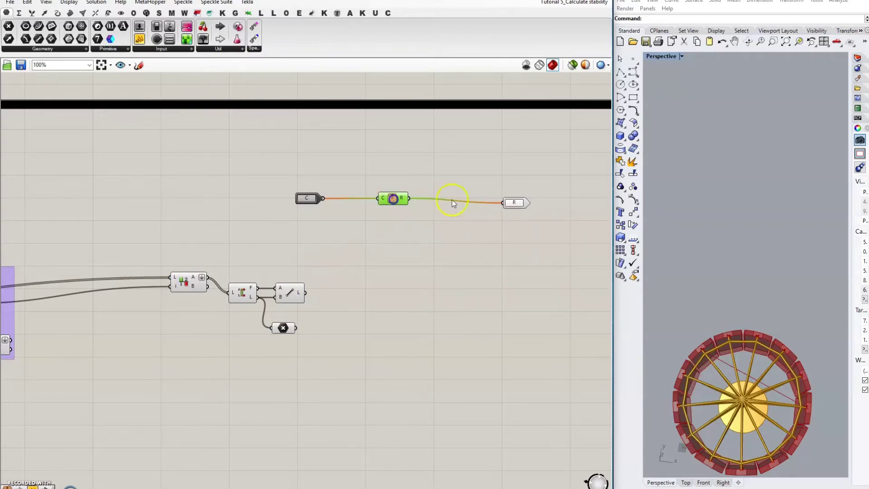
left_click_drag(506, 203, 462, 198)
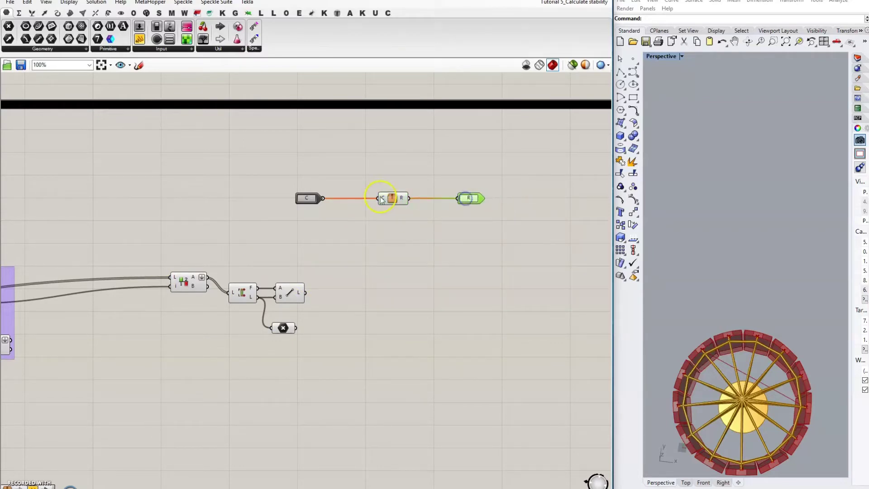
left_click_drag(381, 200, 372, 200)
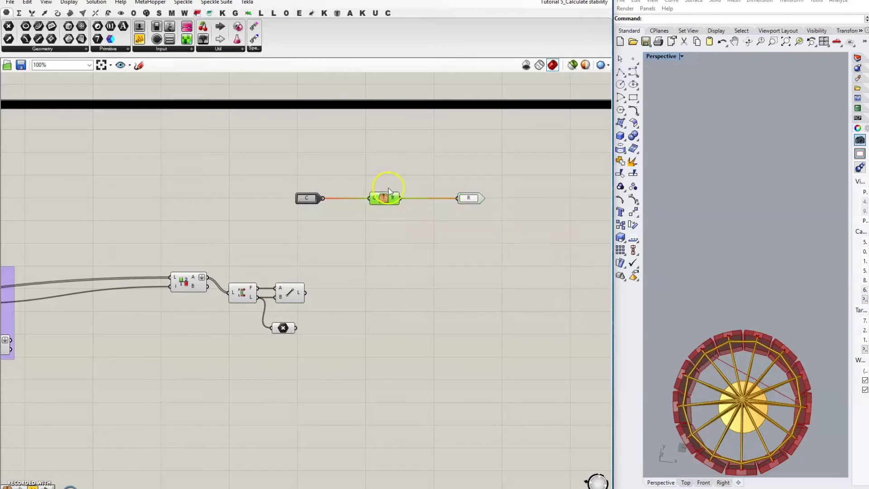
Step: Create a user object from the cluster, named "Find Midpoint of Line", in the User category
left_click(10, 3)
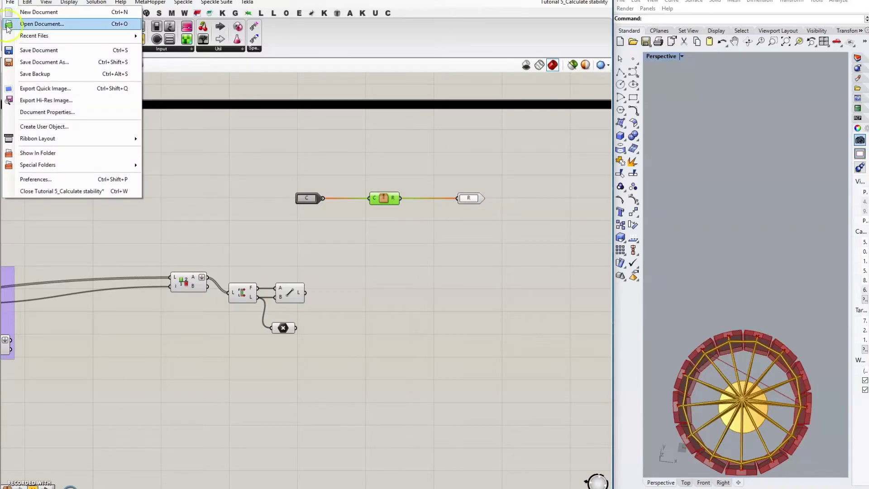
left_click(51, 127)
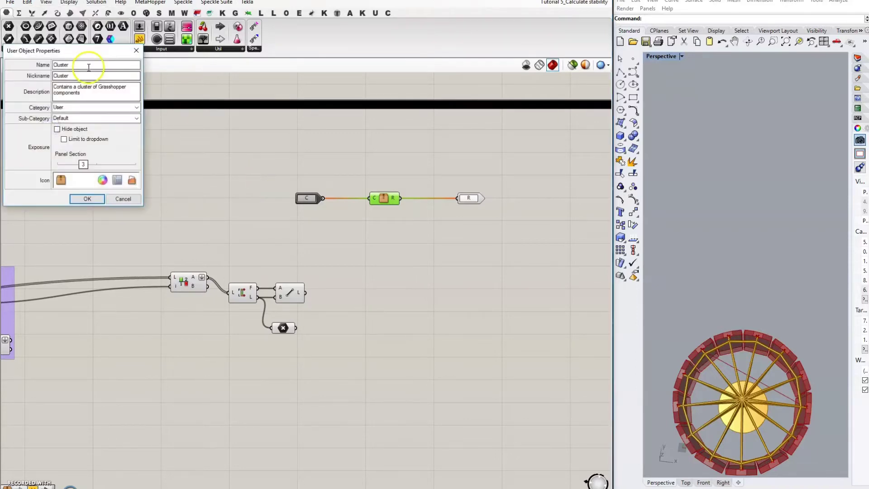
left_click(33, 67)
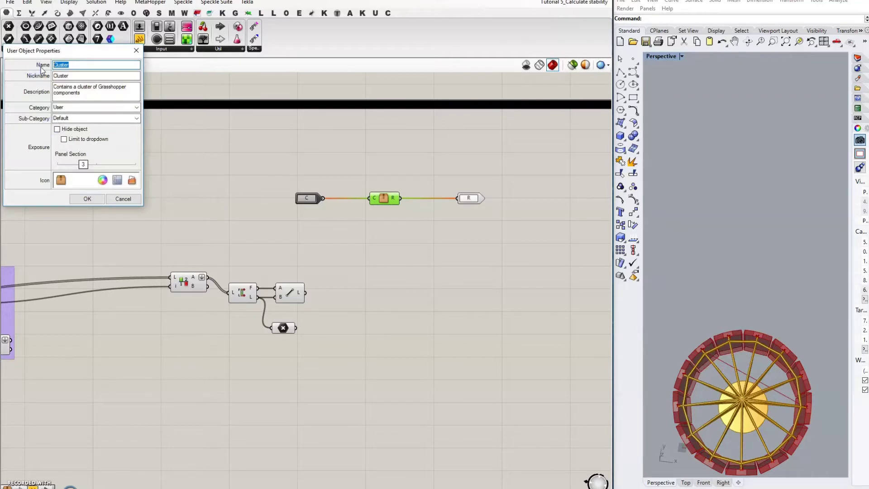
type("Find Midpoint of Line")
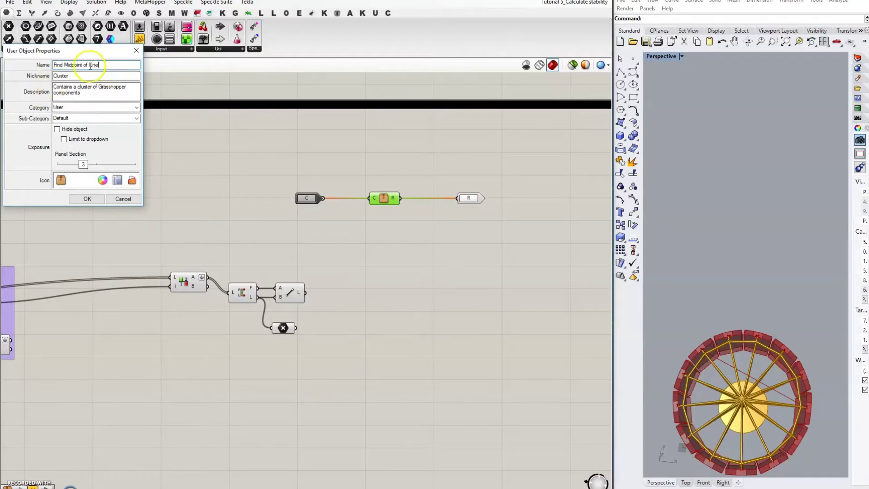
left_click(98, 200)
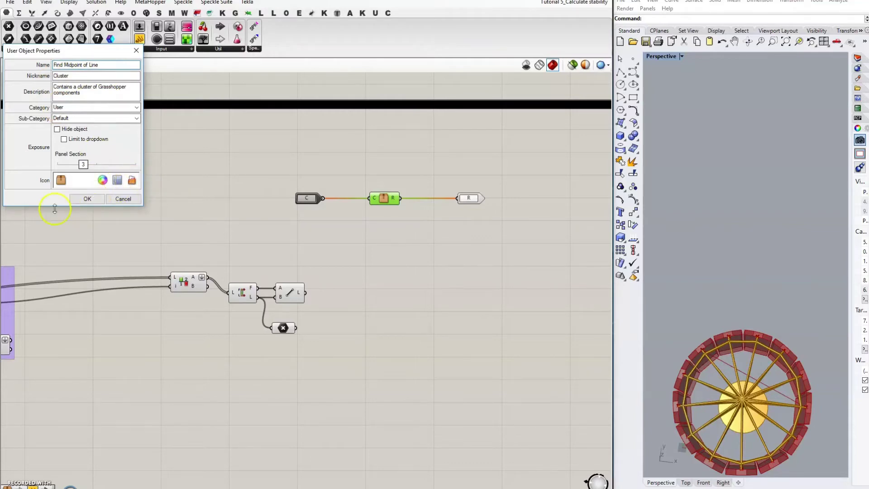
left_click(82, 200)
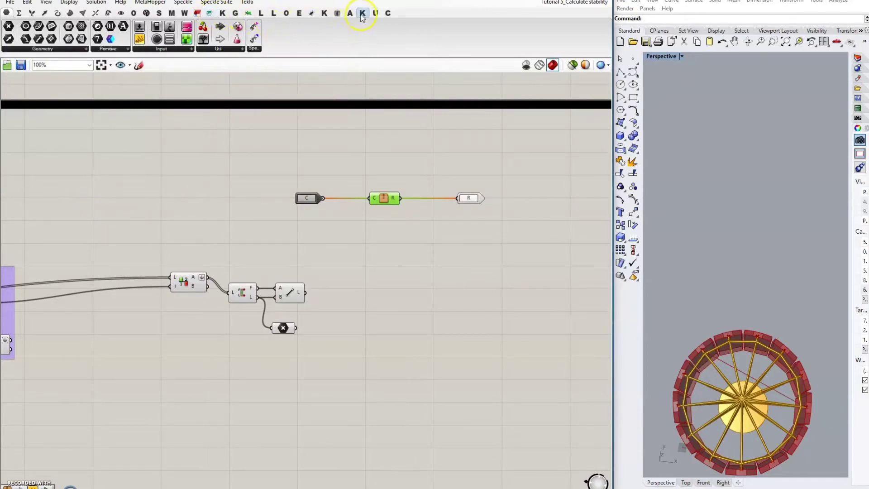
Step: Insert the user object "Find Midpoint of Line" onto the canvas directly above the original cluster
left_click(376, 14)
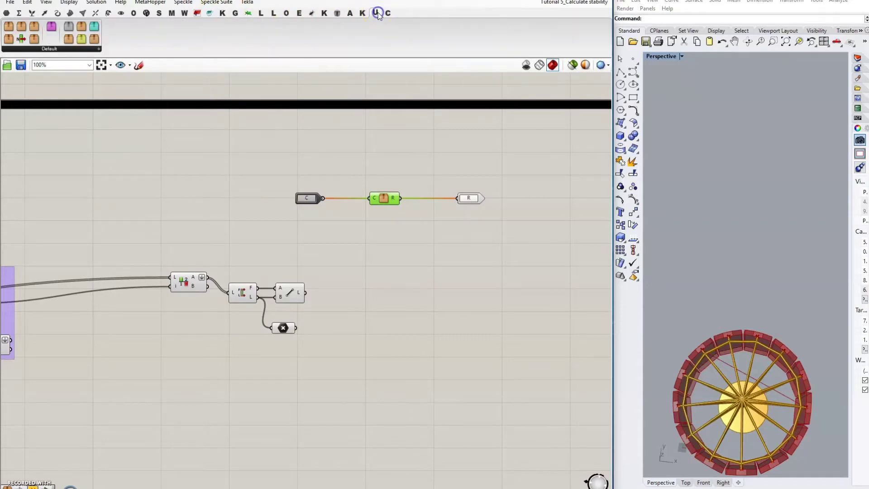
left_click(97, 49)
left_click(48, 64)
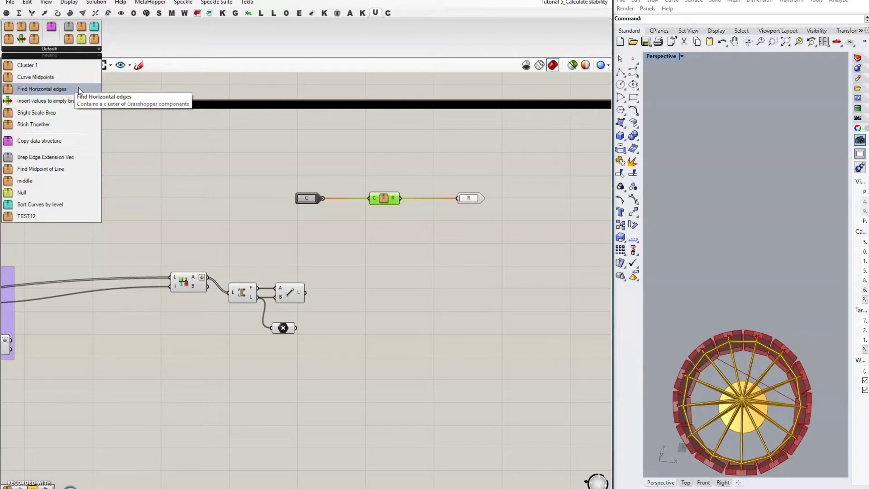
left_click(50, 169)
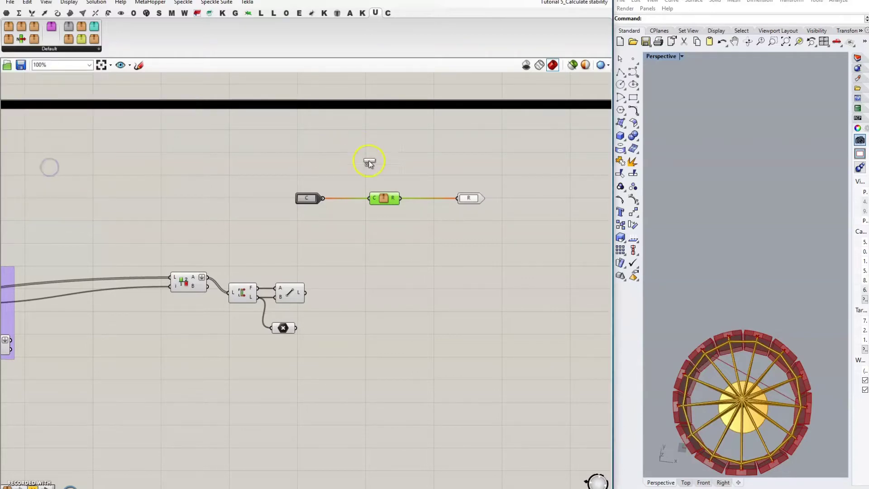
left_click(370, 162)
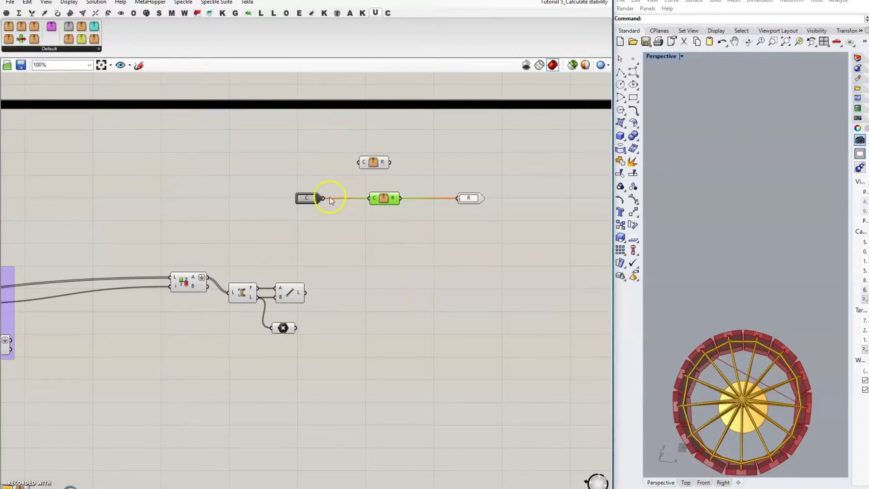
left_click_drag(370, 169, 383, 168)
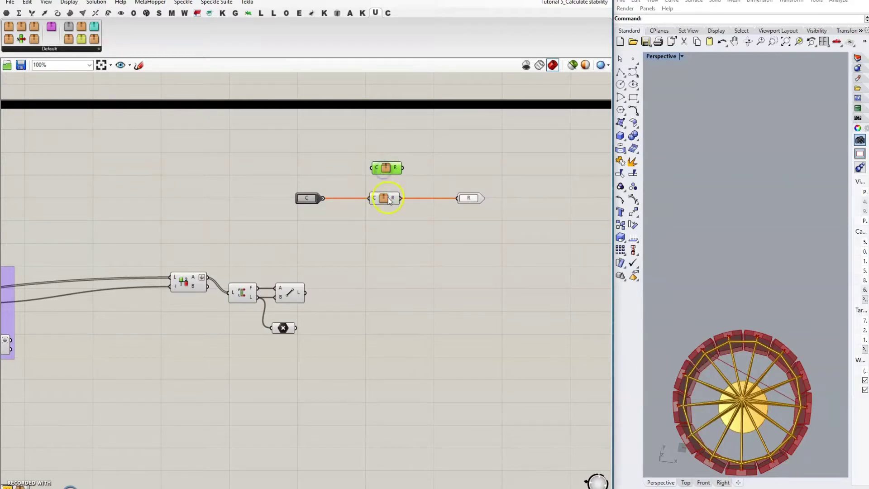
Step: Open the inserted midpoint cluster, examine its End Points, Addition and Division chain, and save and close it
double_click(385, 168)
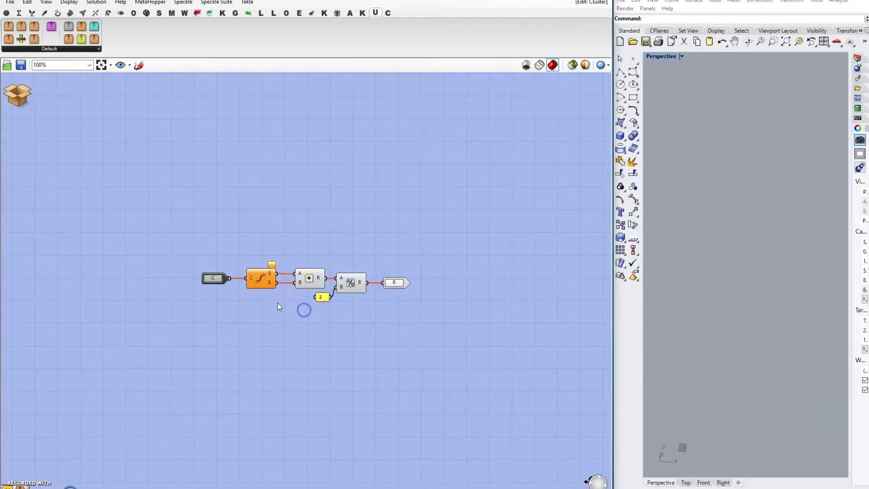
scroll(278, 302, "up", 5)
left_click(248, 246)
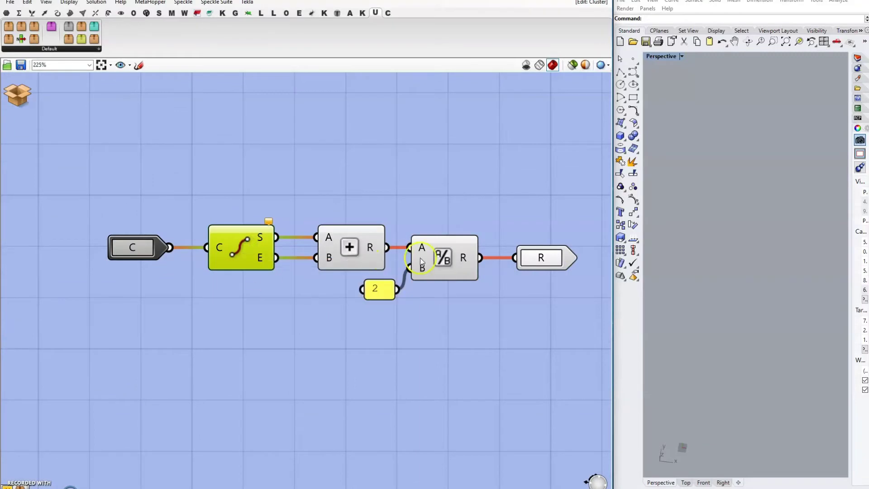
left_click(248, 253)
mouse_move(249, 253)
left_mouse_down()
mouse_move(250, 197)
mouse_move(252, 253)
left_mouse_up()
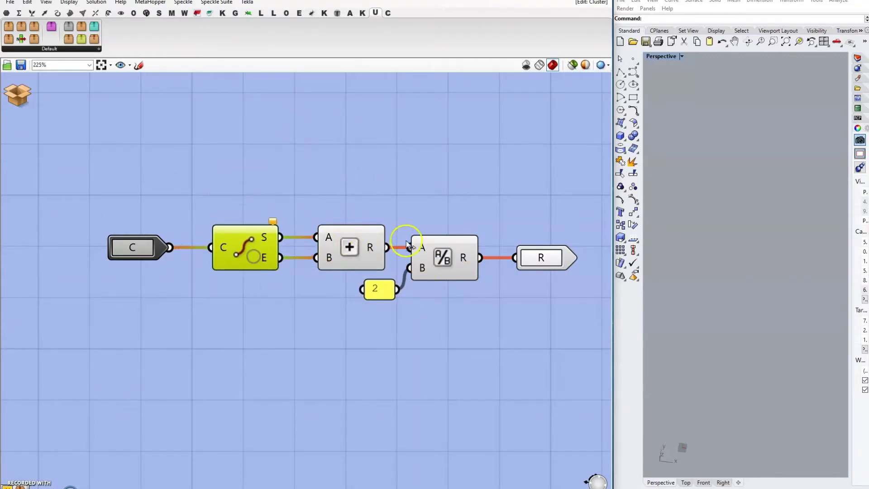
scroll(310, 246, "down", 3)
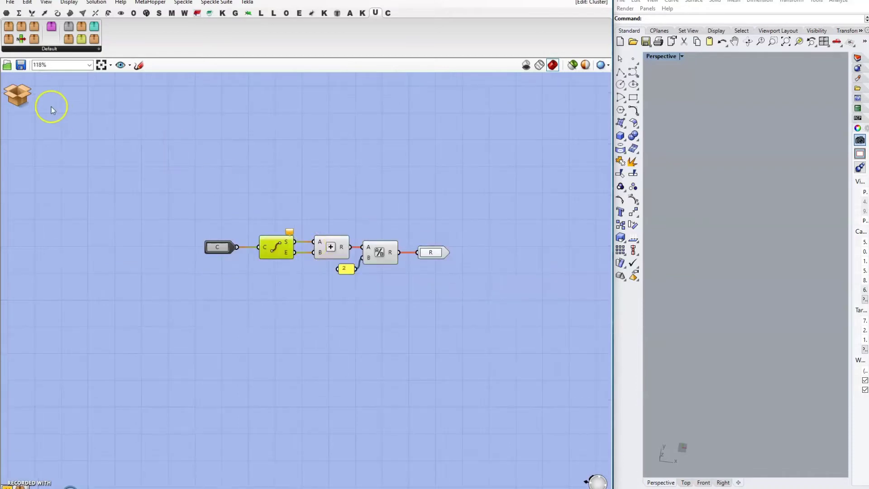
left_click(20, 97)
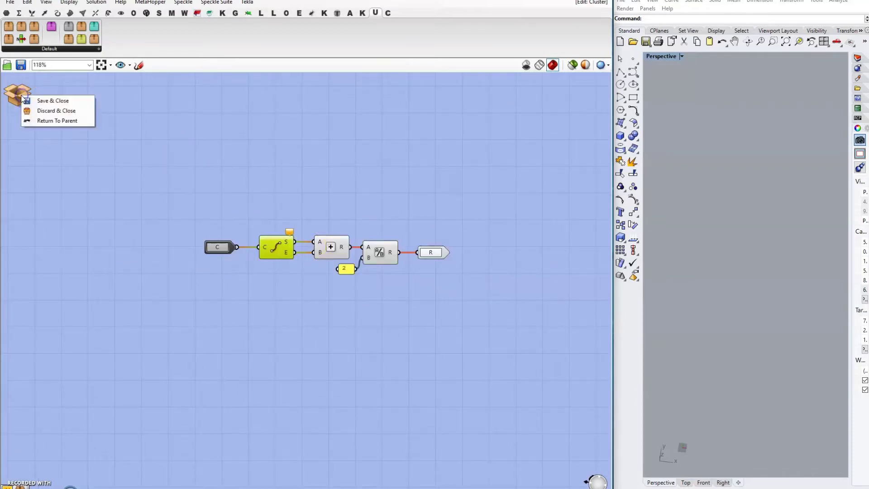
left_click(48, 102)
Step: Delete the original midpoint cluster together with its connected input and output parameters
left_click_drag(264, 149, 334, 214)
left_click_drag(267, 189, 533, 218)
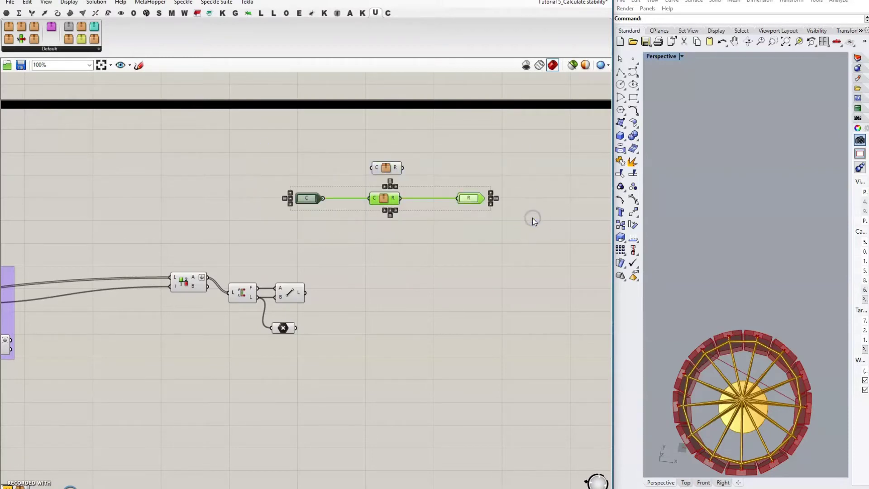
key("Delete")
Step: Rename the remaining cluster's input to "Curves" and its output to "midpoints"
left_click_drag(391, 167, 396, 220)
right_click(389, 232)
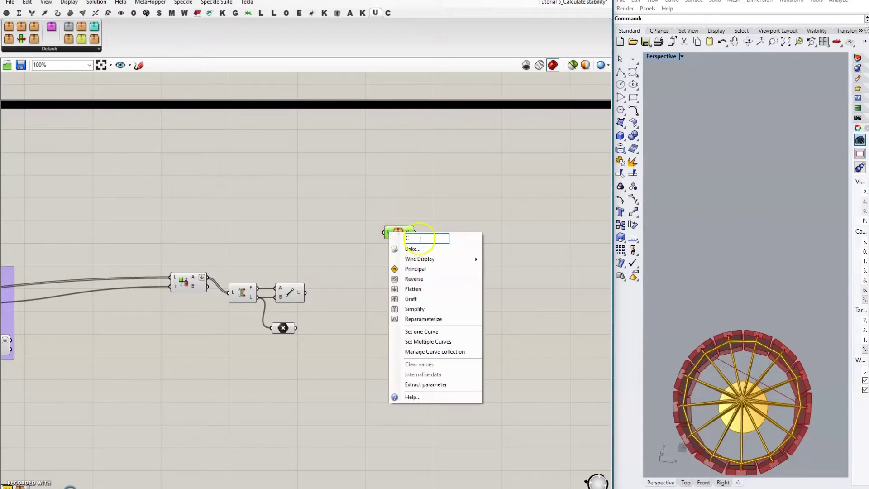
type("urves")
left_click(431, 201)
right_click(408, 232)
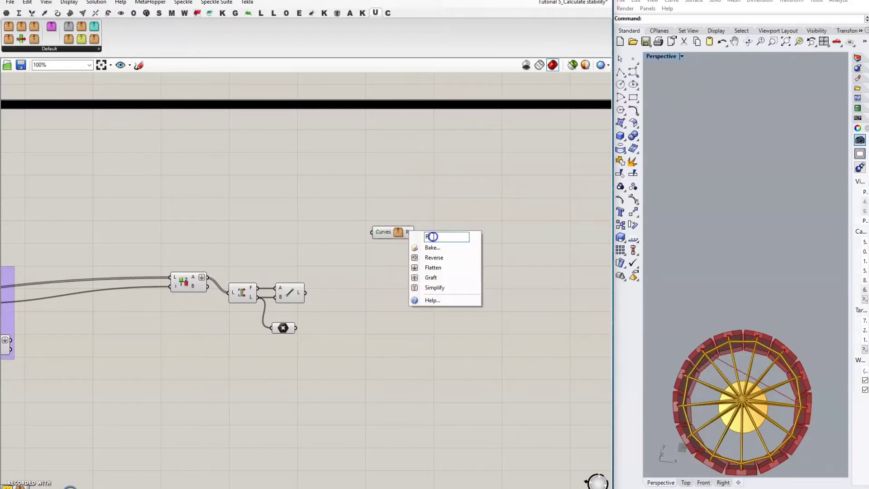
type("midpoints")
left_click(428, 208)
Step: Place the midpoint cluster beside the Line component and connect Line output L to its Curves input
left_click_drag(400, 235, 344, 289)
left_click(361, 264)
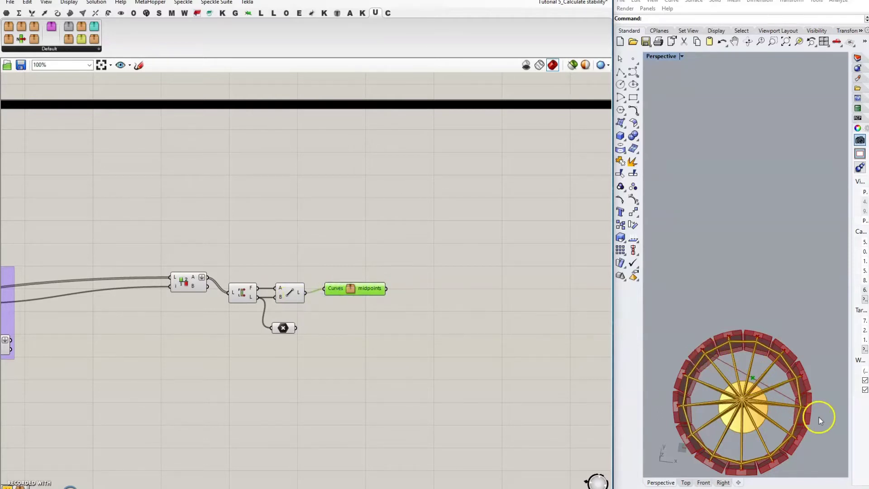
left_click(275, 247)
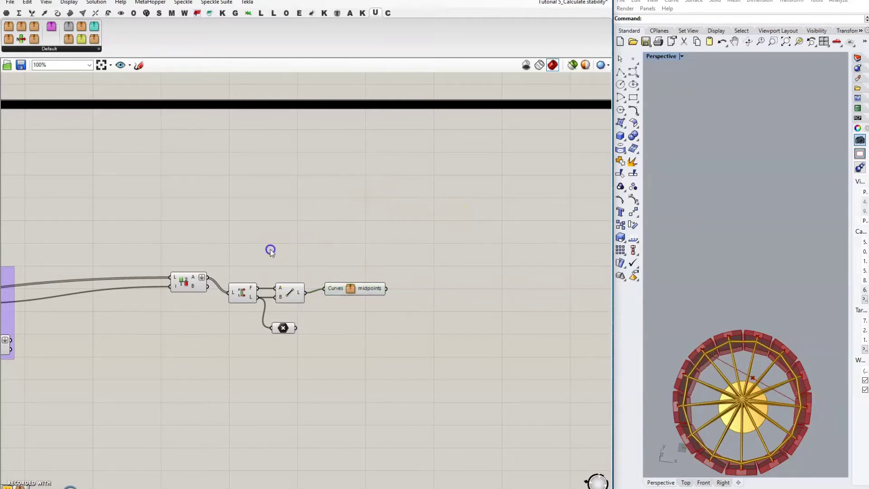
Step: Add a Pull Point component after the cluster and connect the midpoints output to its P input
double_click(429, 307)
type("pul")
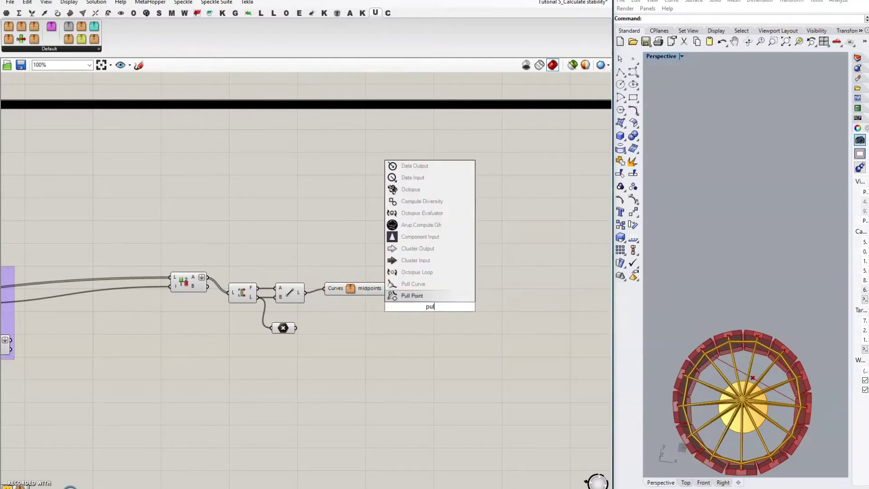
type("l")
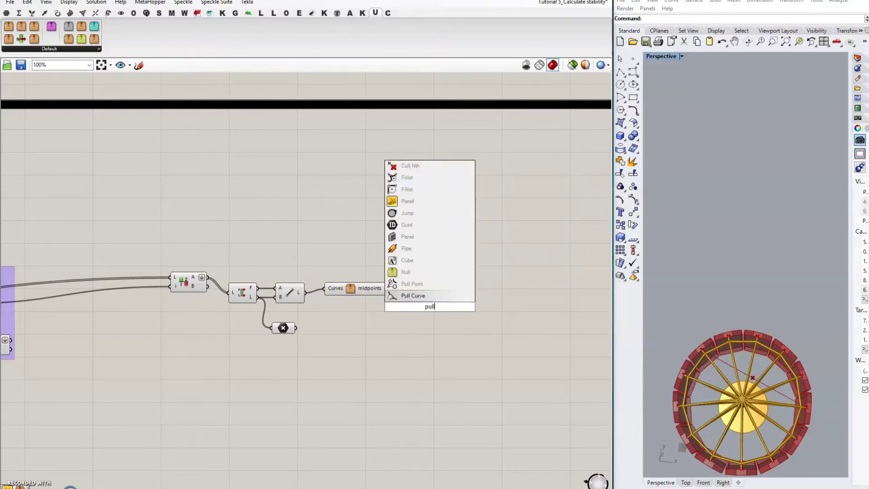
left_click(428, 287)
left_click_drag(386, 288, 405, 300)
Step: Add a Move component below the cluster and connect the Base group's circle output C to its G input
scroll(514, 260, "down", 5)
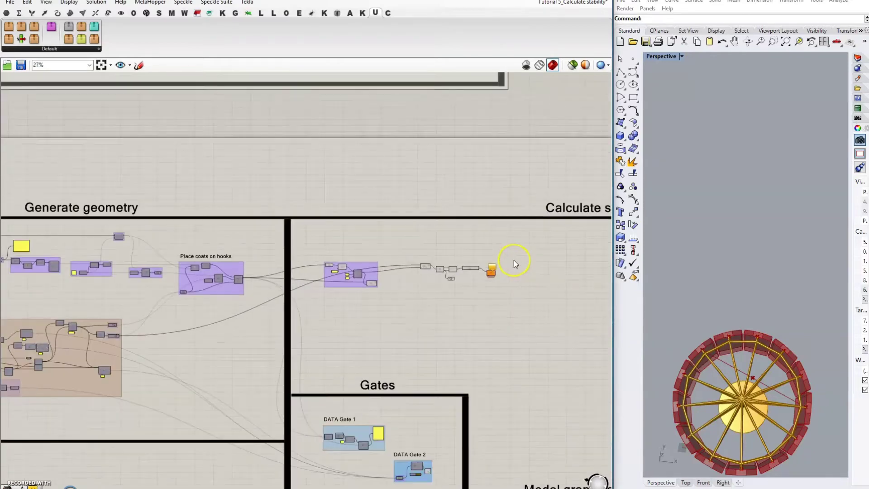
scroll(484, 272, "up", 4)
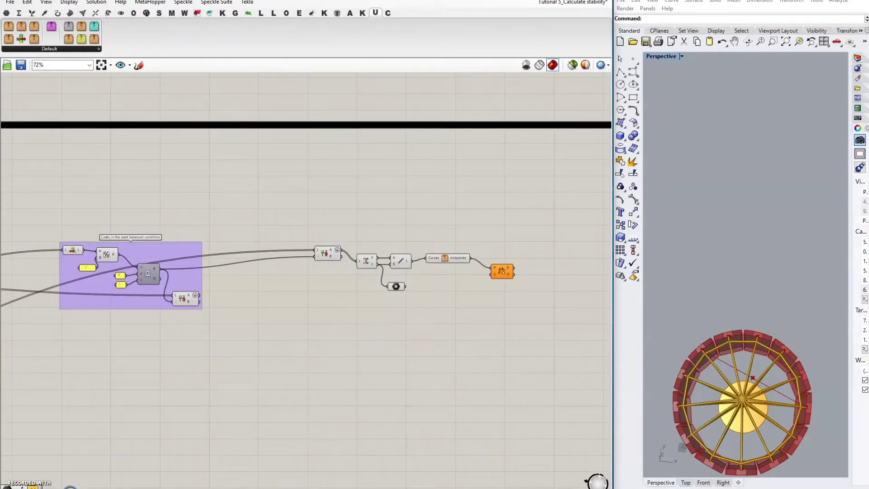
double_click(445, 313)
type("move")
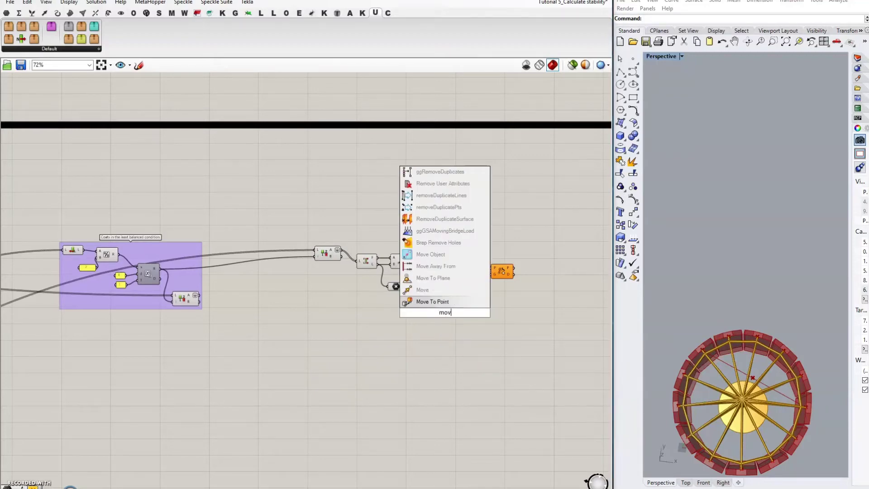
left_click(441, 302)
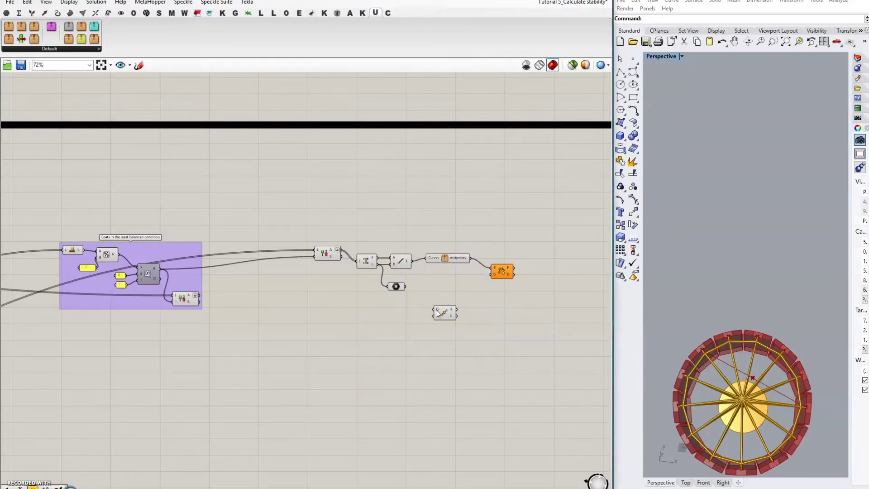
scroll(432, 310, "down", 5)
left_click_drag(433, 309, 289, 319)
scroll(322, 333, "up", 4)
scroll(321, 333, "up", 5)
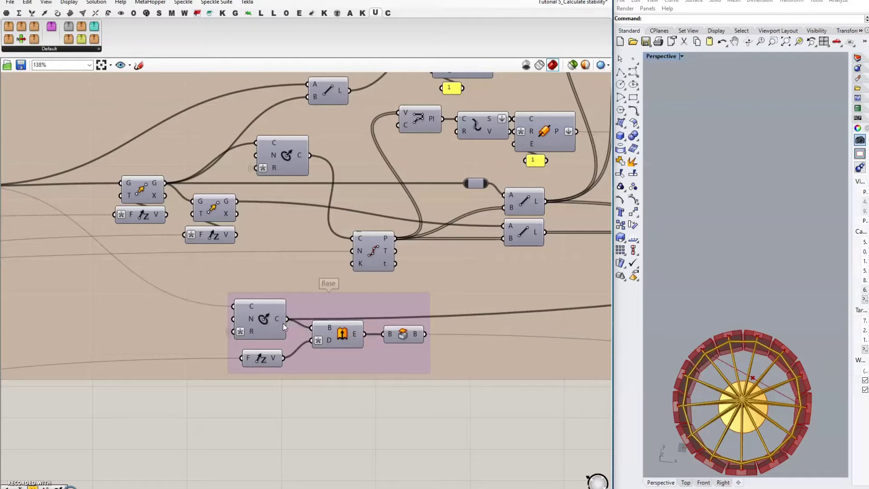
Step: Examine the Base group's circle component and the stand's base from the side in the Rhino viewport
left_click(261, 319)
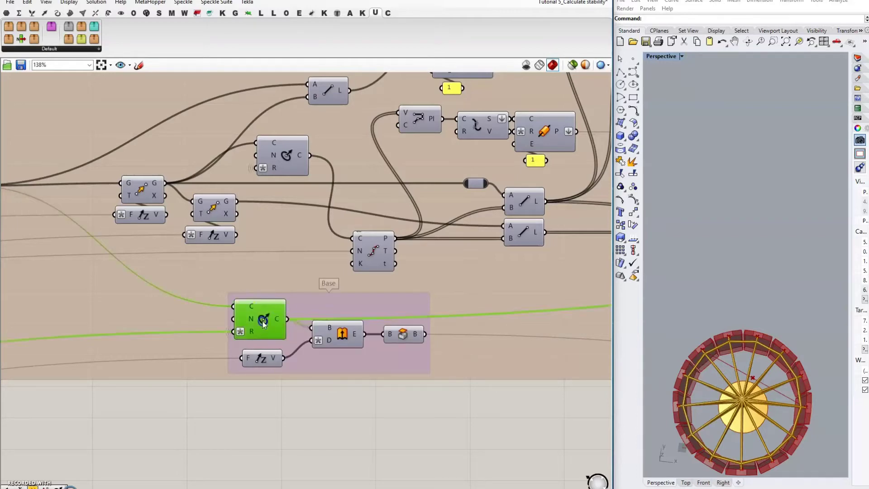
scroll(191, 326, "down", 6)
left_click(696, 370)
right_click_drag(696, 371, 707, 269)
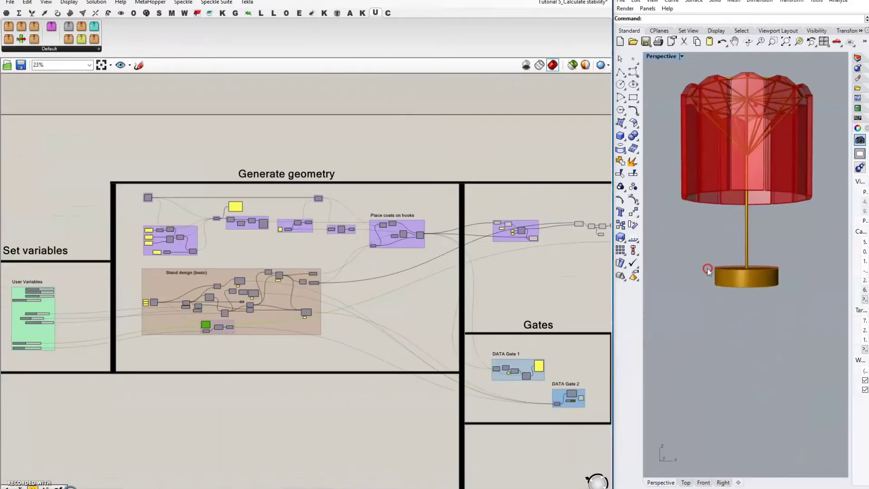
right_click_drag(496, 275, 244, 299)
scroll(358, 270, "up", 10)
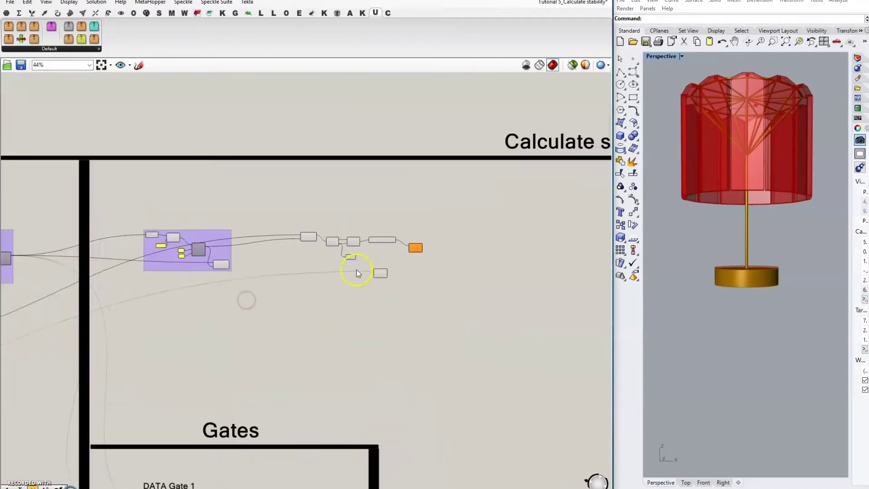
left_click(380, 316)
double_click(285, 345)
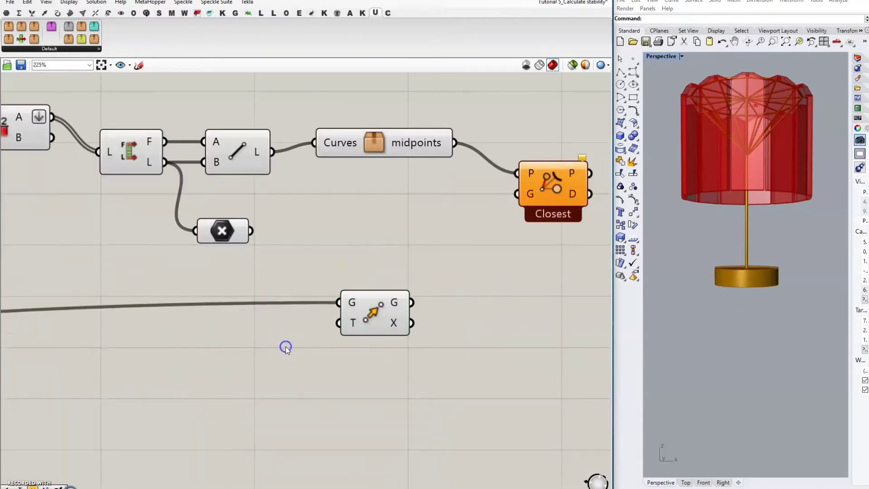
left_click(312, 397)
Step: Copy the Base group's Unit Z component beside the new Move component and connect its V output to input T
scroll(313, 398, "down", 10)
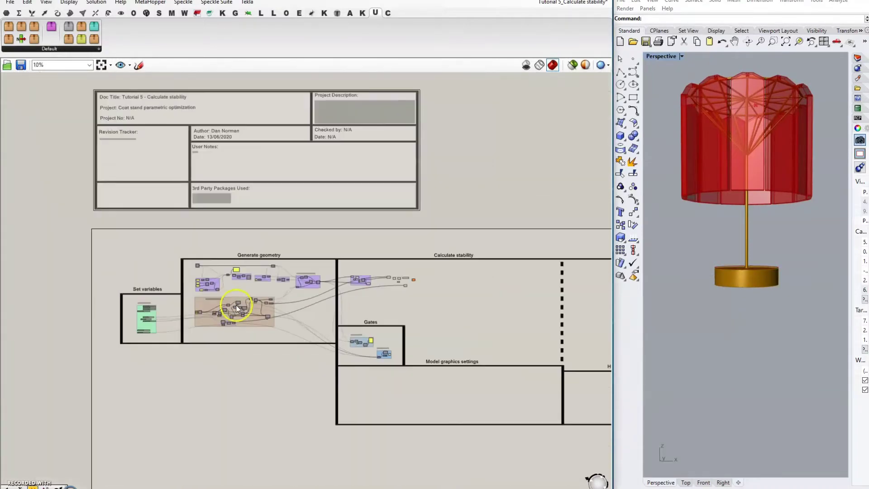
scroll(222, 339, "up", 10)
left_click(173, 346)
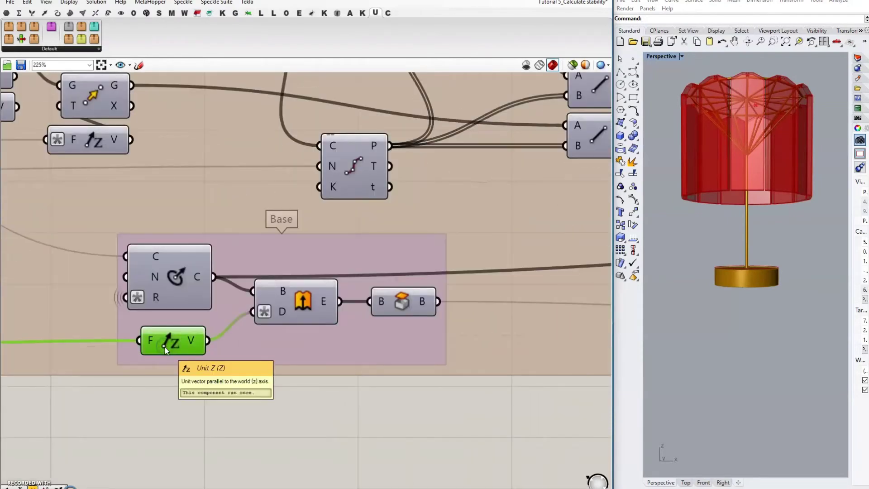
left_click(177, 351)
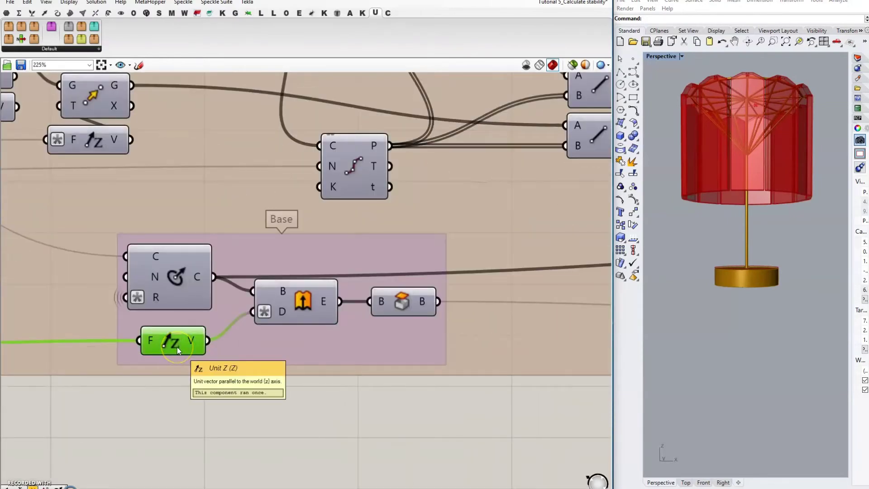
left_click_drag(177, 349, 180, 353, "alt")
scroll(179, 353, "down", 10)
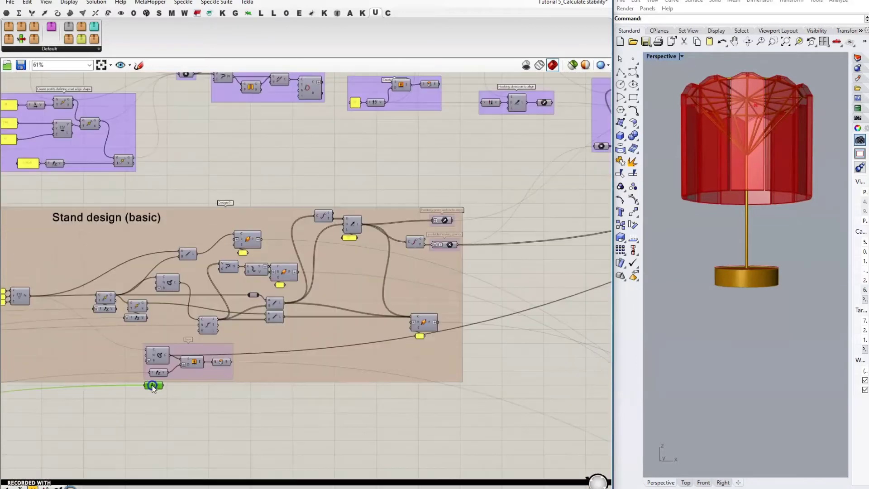
scroll(233, 353, "up", 8)
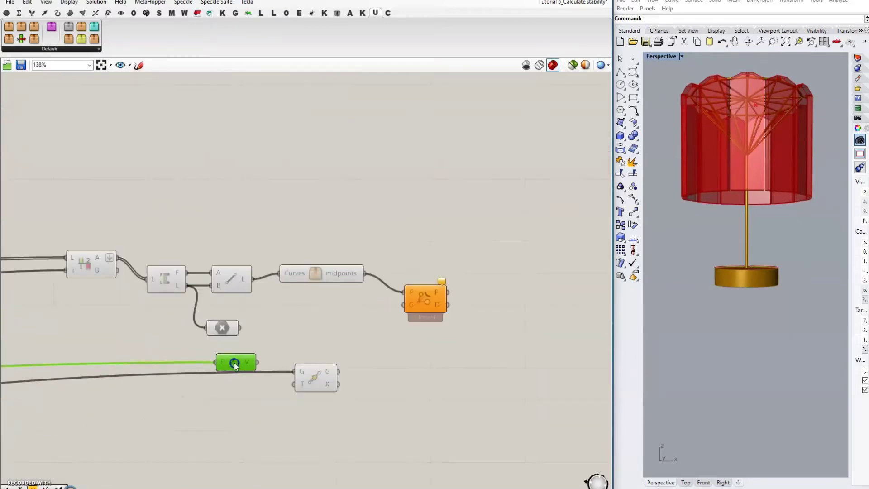
left_click_drag(236, 363, 252, 395)
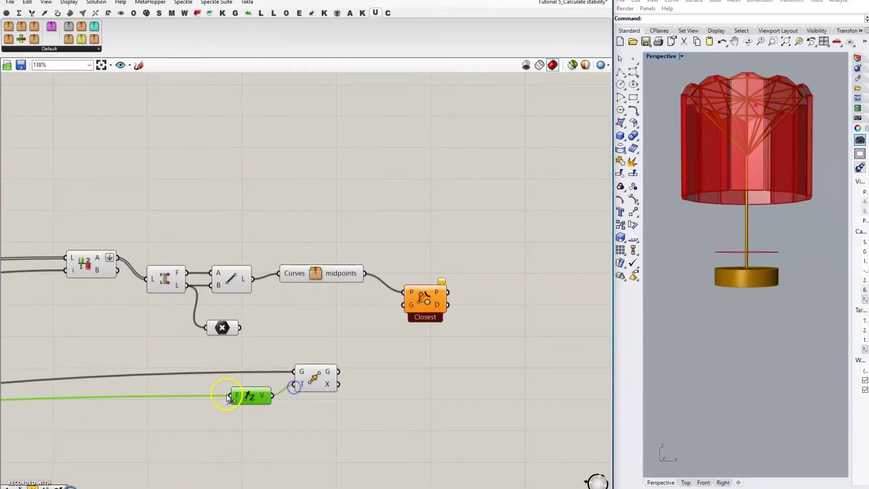
Step: Disconnect Depth of Base (mm) from the copied Unit Z component's F input
right_click(235, 396)
mouse_move(279, 424)
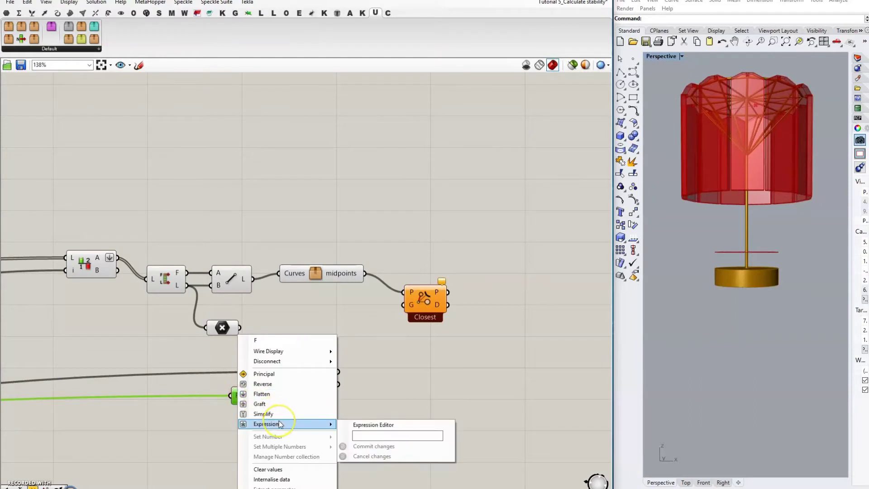
mouse_move(271, 361)
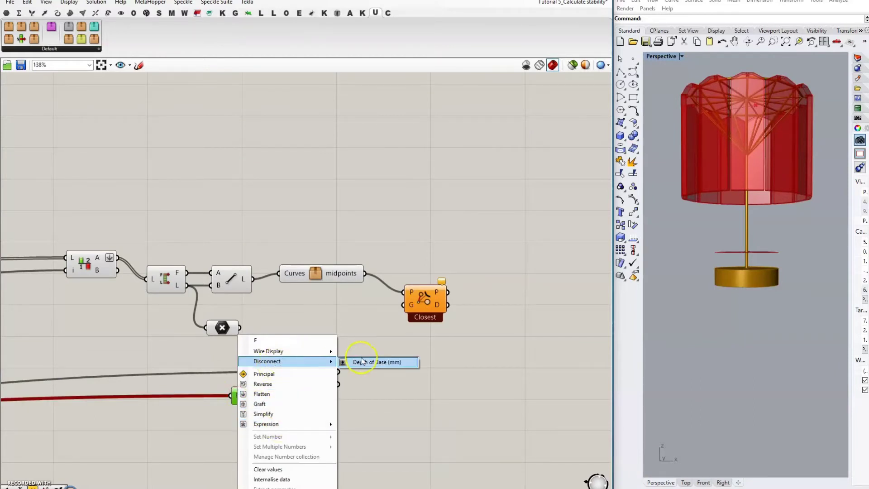
left_click(366, 362)
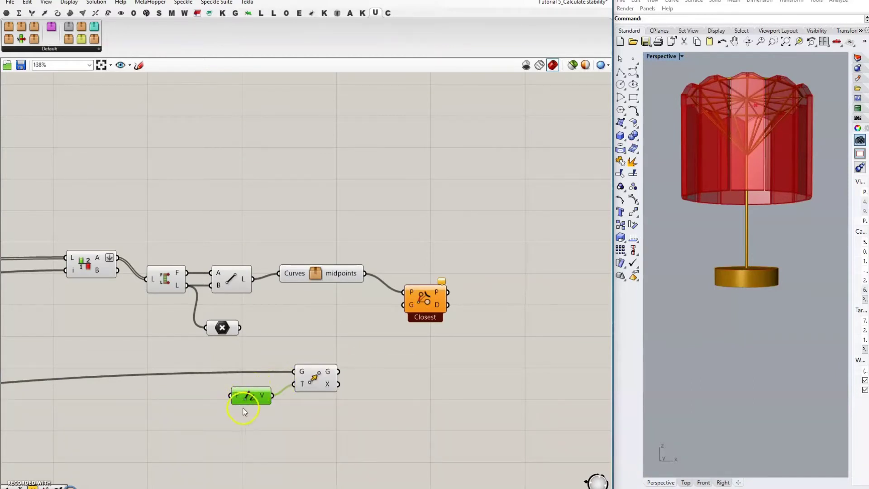
Step: Move the copied Unit Z component closer to Move and connect the Depth of Base (mm) slider to its F input
left_click_drag(239, 397, 244, 394)
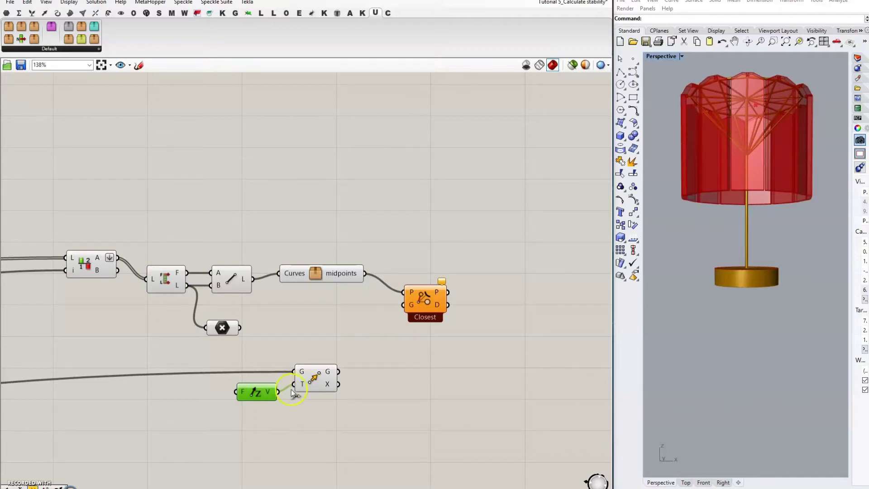
left_click_drag(236, 392, 262, 345)
scroll(484, 285, "down", 8)
scroll(170, 345, "down", 2)
scroll(110, 352, "up", 8)
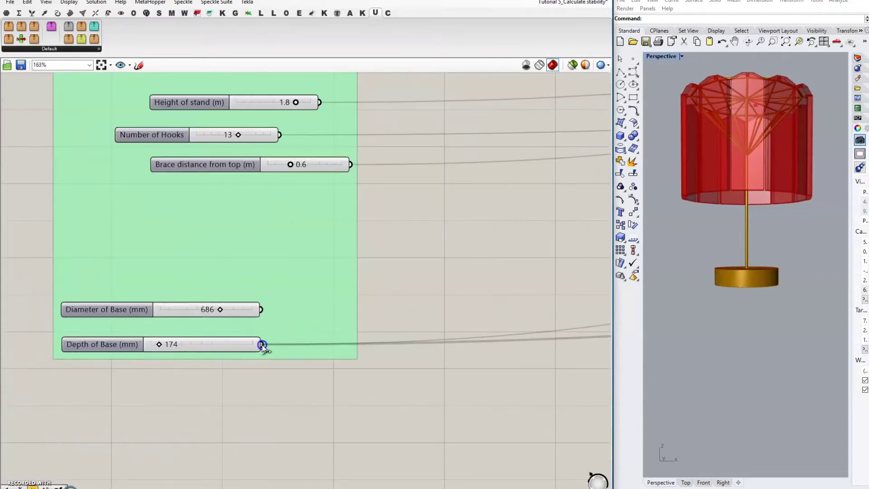
scroll(195, 338, "down", 10)
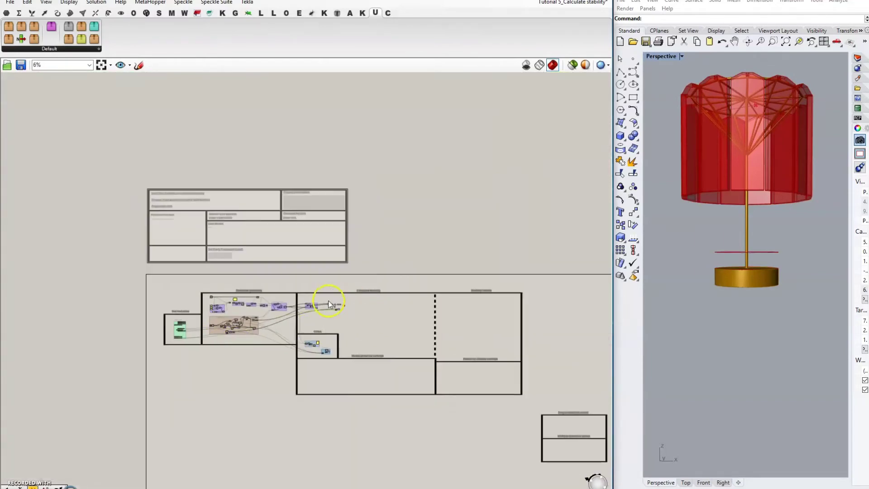
scroll(330, 302, "up", 8)
Step: Apply the expression x*-1 to the copied Unit Z component's F input
right_click(392, 347)
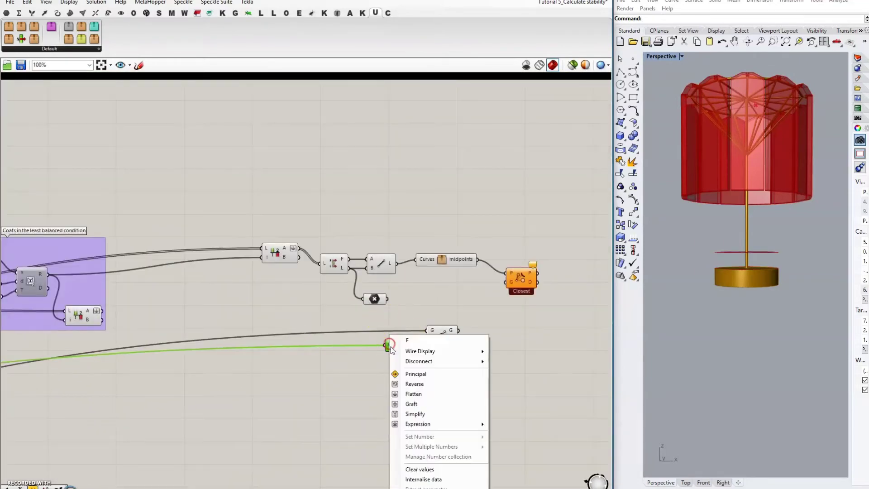
mouse_move(434, 423)
left_click(520, 433)
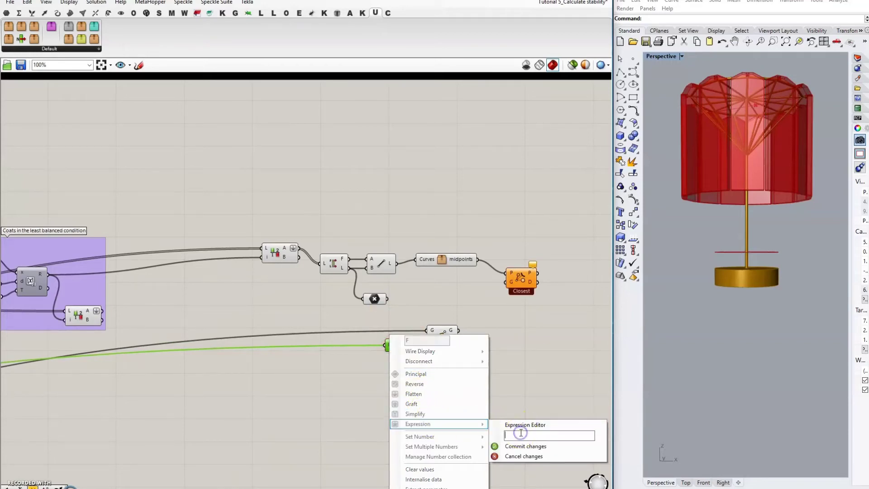
type("x*-1")
left_click(521, 446)
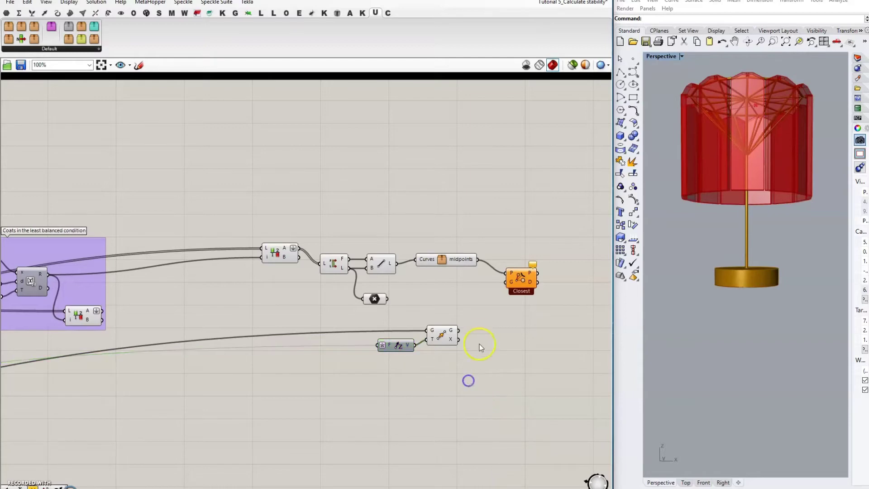
Step: Connect the Move component's G output to the G input of the Closest pull component
scroll(480, 337, "up", 3)
left_click(409, 335)
right_click_drag(452, 311, 288, 342)
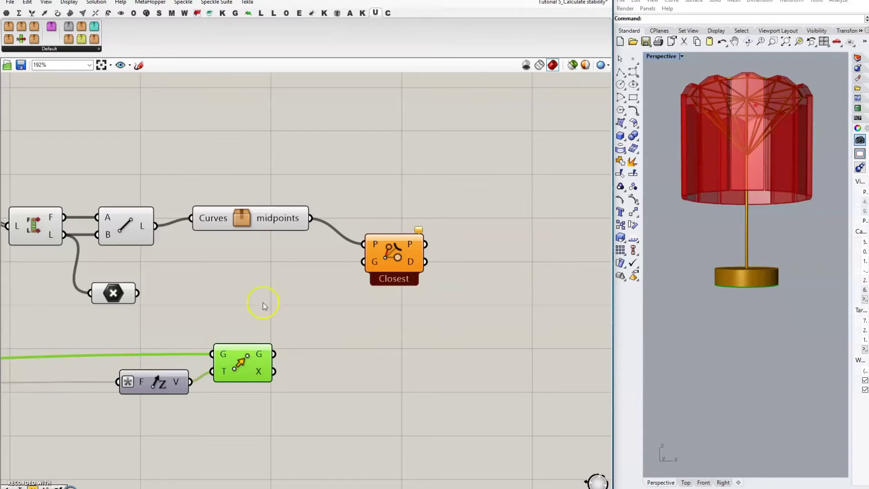
left_click(289, 342)
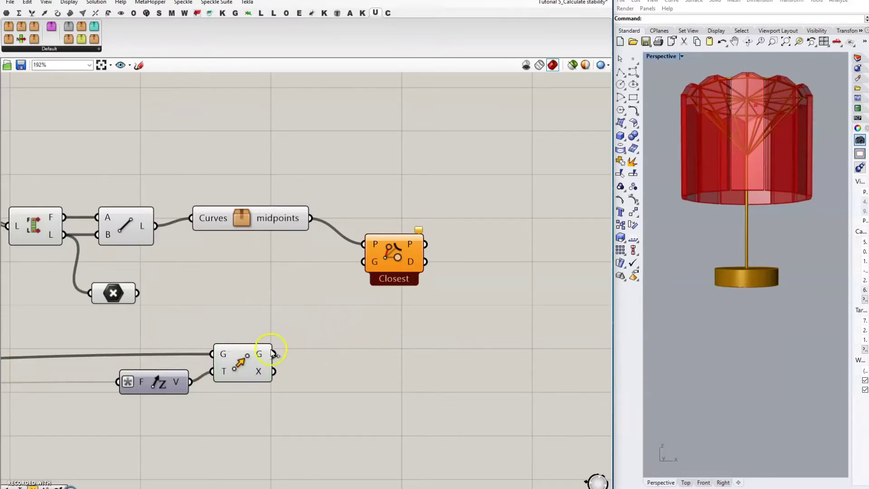
left_click_drag(276, 354, 362, 270)
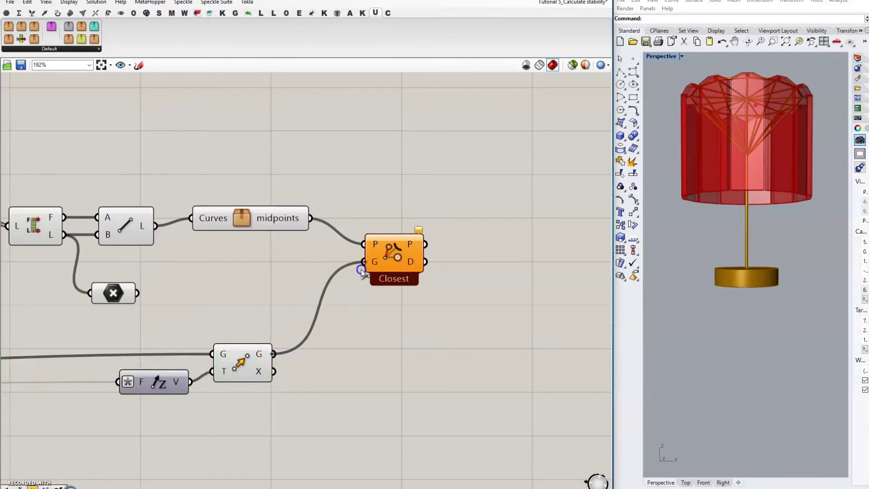
Step: Shift the Move and Unit Z components together closer to the Closest pull component
left_click_drag(101, 334, 348, 435)
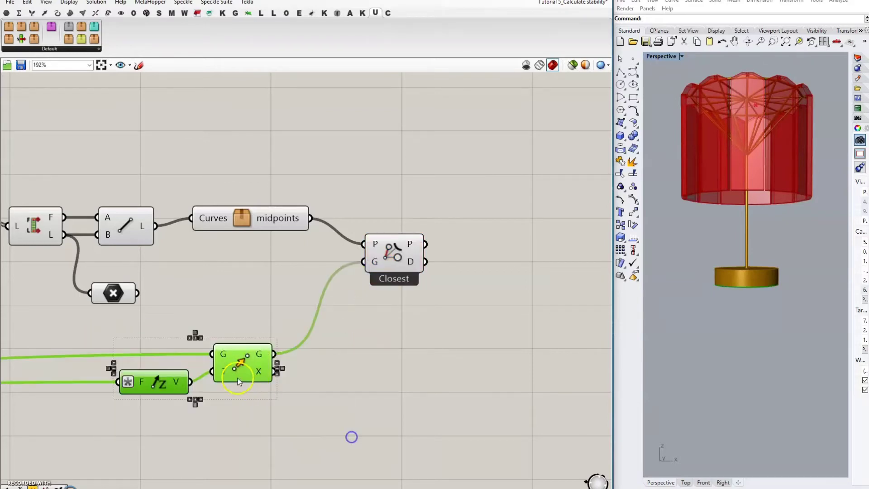
left_click_drag(232, 374, 281, 368)
left_click(398, 348)
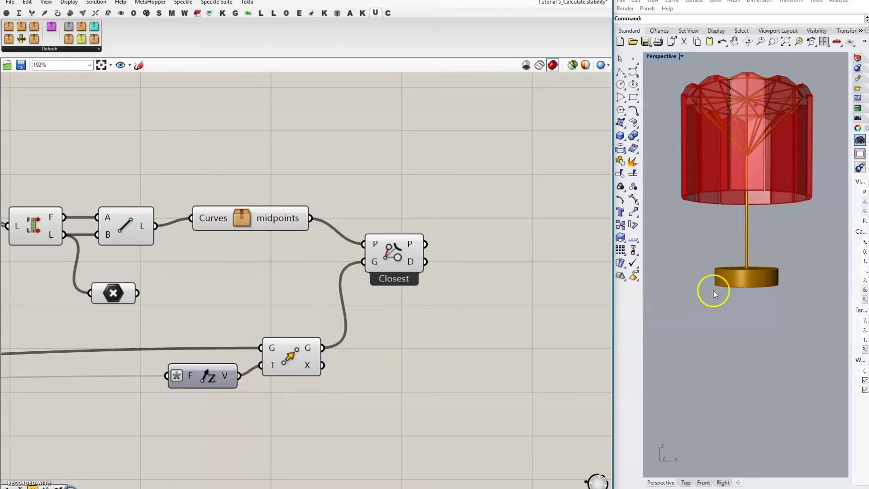
Step: Examine the geometry of the Closest pull, Move and midpoints components around the stand's base in the Rhino viewport
right_click_drag(743, 321, 745, 372)
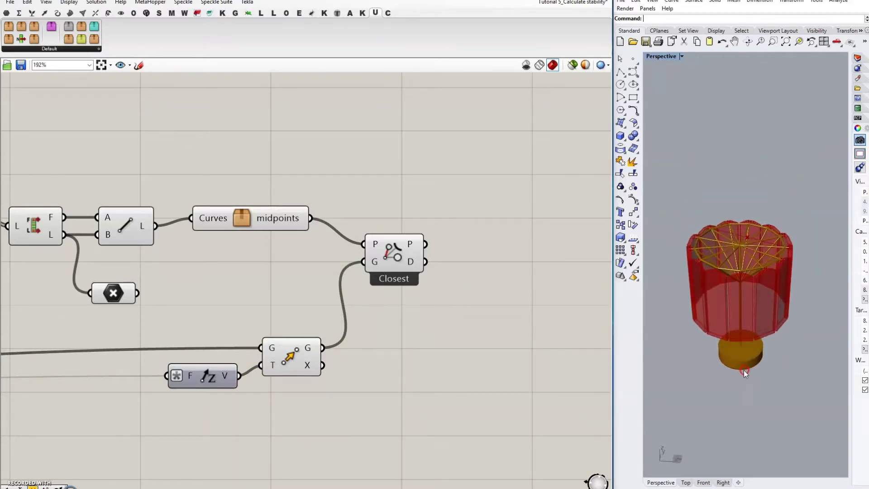
scroll(473, 267, "down", 3)
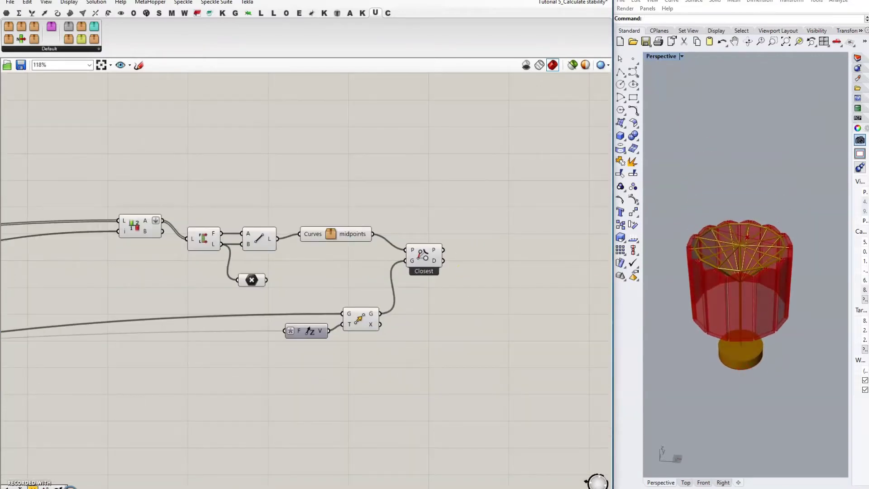
left_click(430, 267)
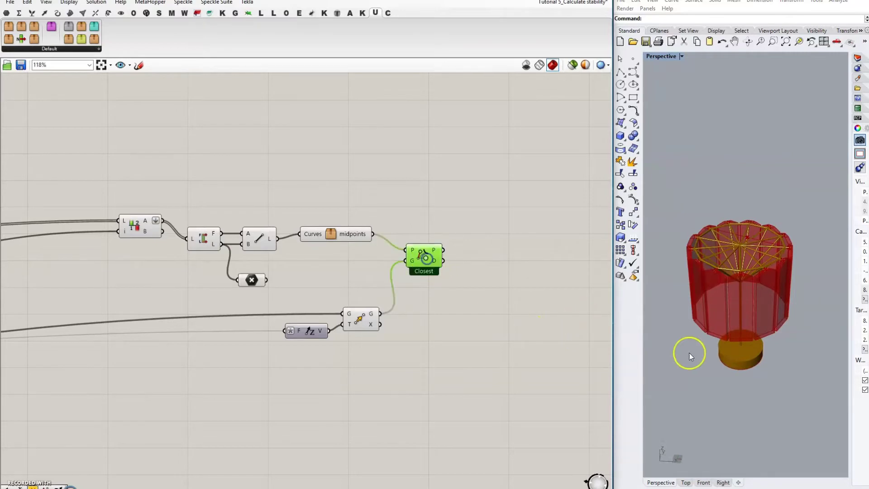
scroll(688, 352, "down", 5)
right_click_drag(794, 300, 721, 316)
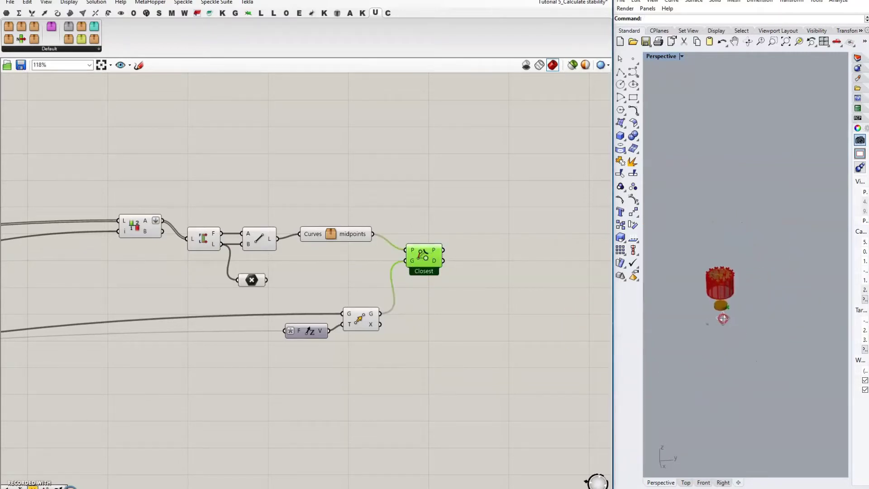
scroll(721, 291, "up", 5)
scroll(727, 290, "down", 3)
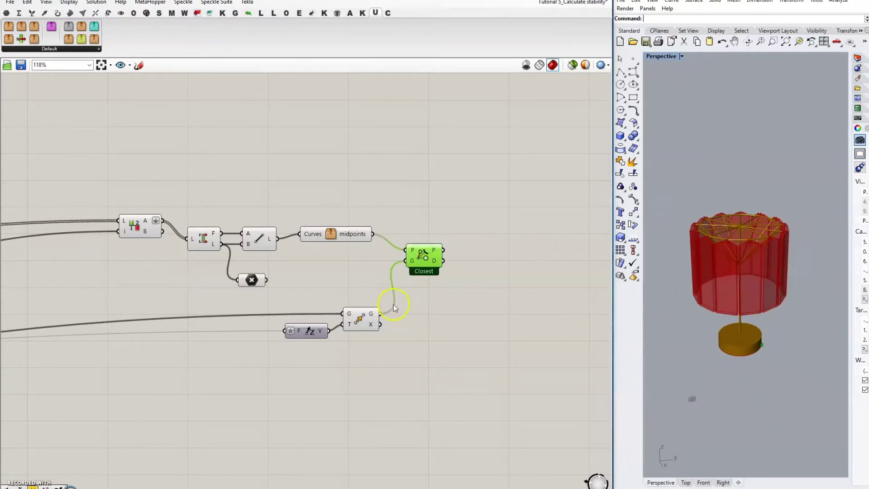
left_click(86, 191)
left_click(372, 315)
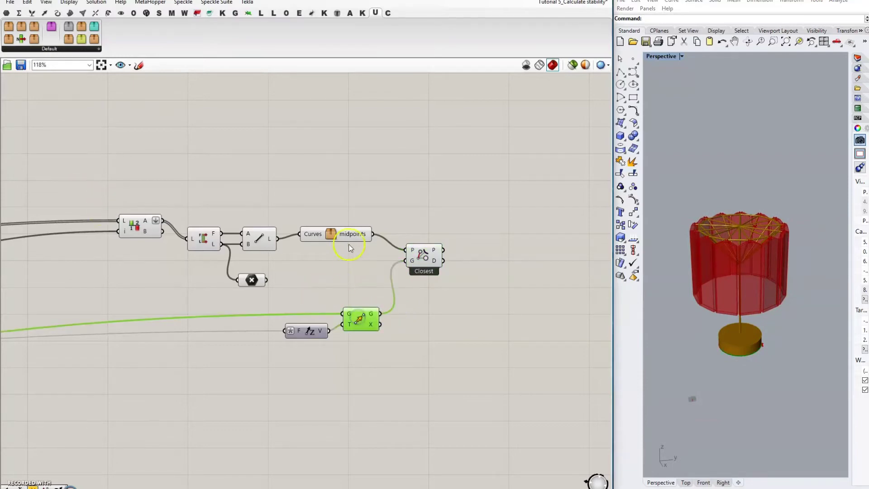
left_click(332, 233)
Step: Review the Coats in the least balanced condition group and inspect the pulled point on the base's lower edge from several angles
scroll(435, 215, "down", 5)
scroll(202, 219, "up", 3)
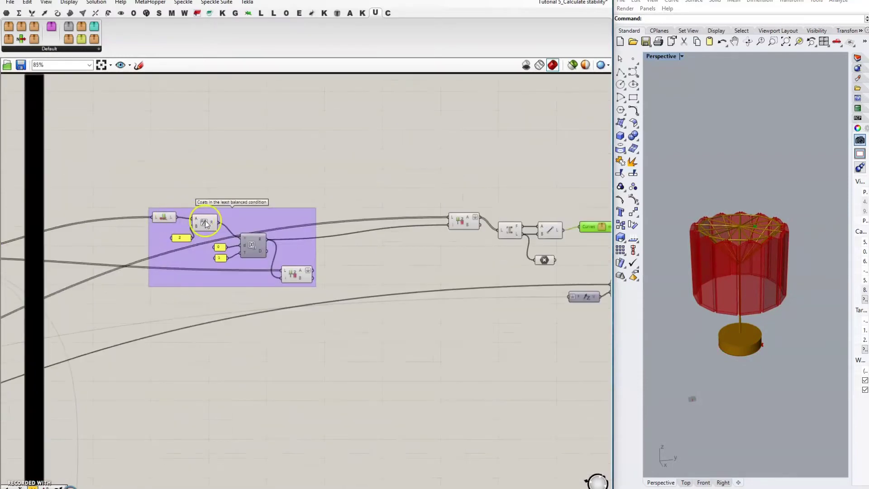
left_click(236, 245)
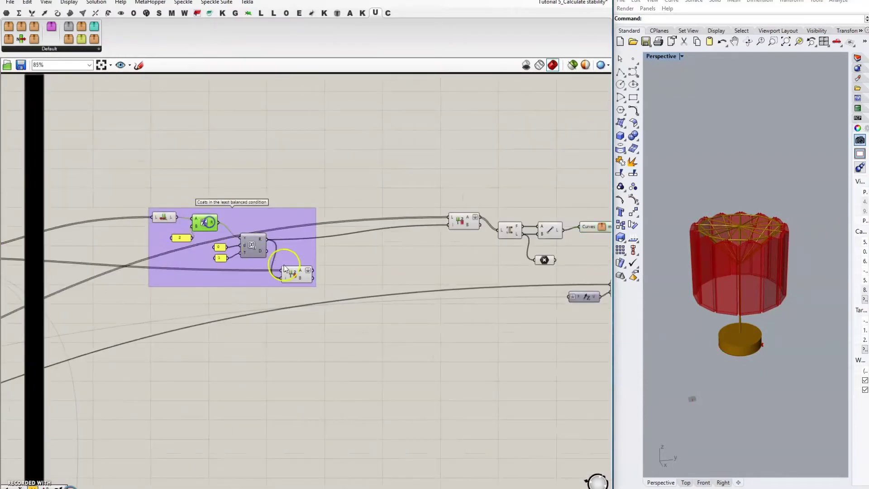
left_click(165, 179)
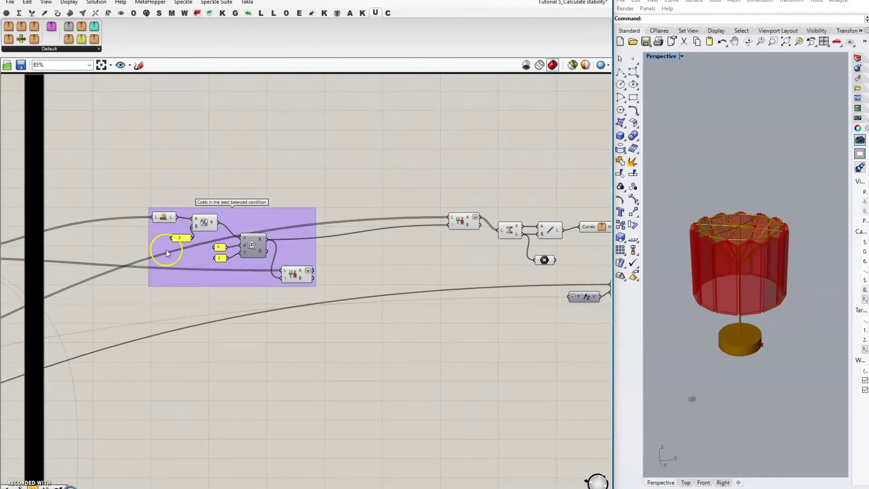
scroll(168, 250, "down", 3)
scroll(471, 247, "up", 5)
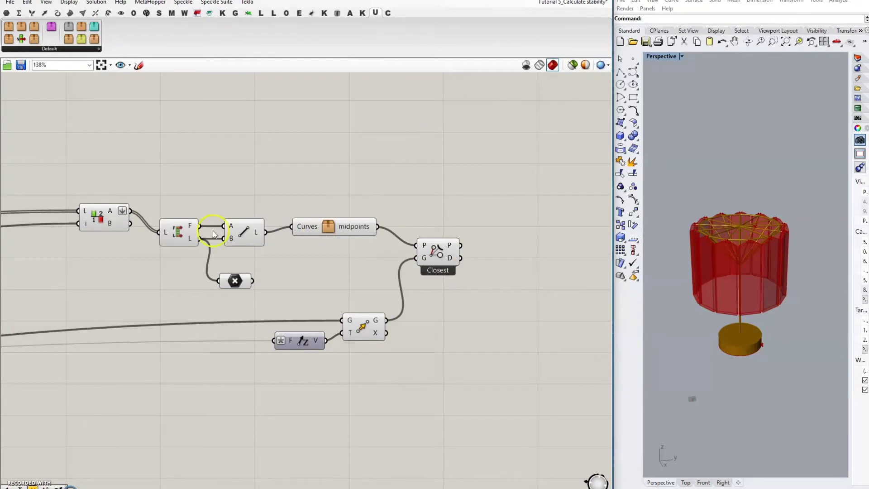
right_click_drag(751, 238, 787, 333)
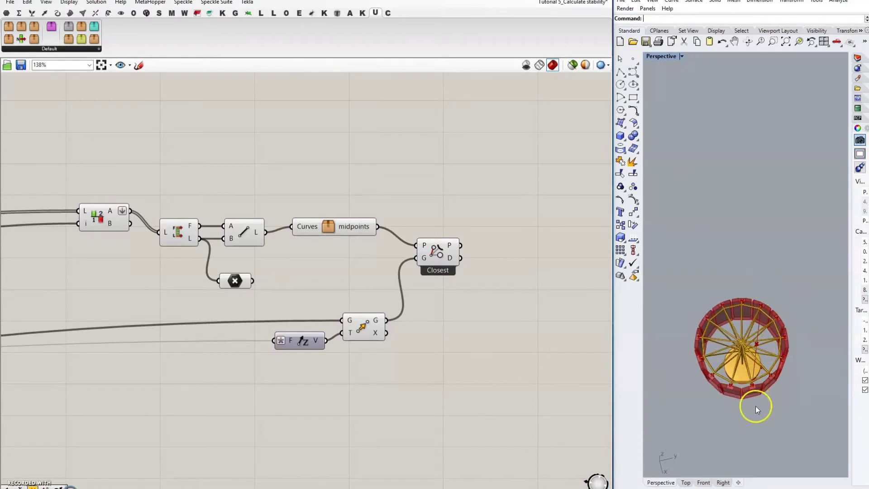
right_click_drag(756, 392, 760, 343)
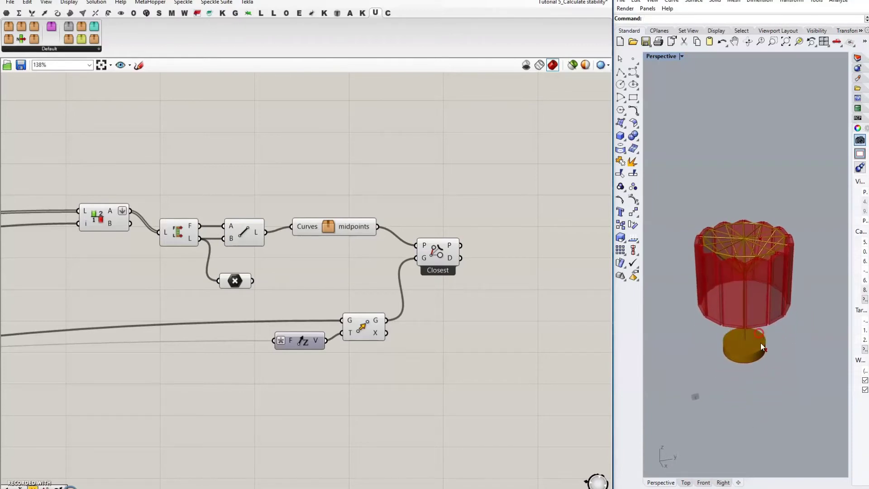
scroll(765, 345, "up", 5)
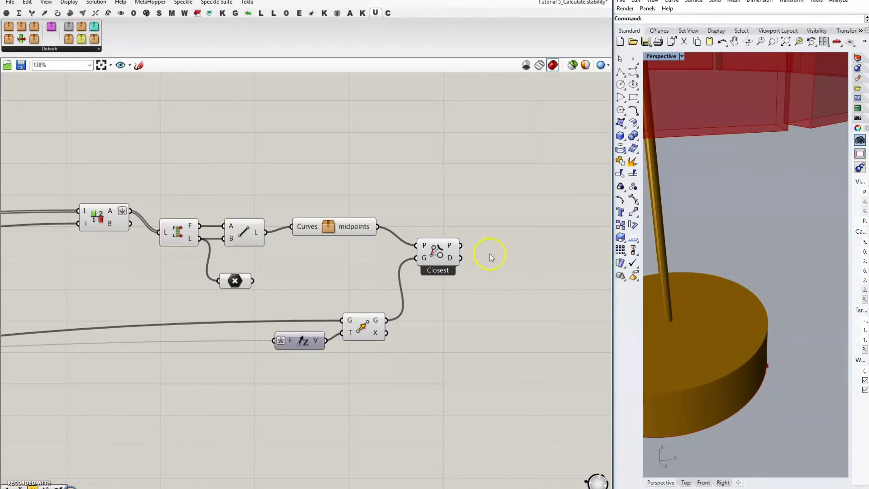
left_click(442, 254)
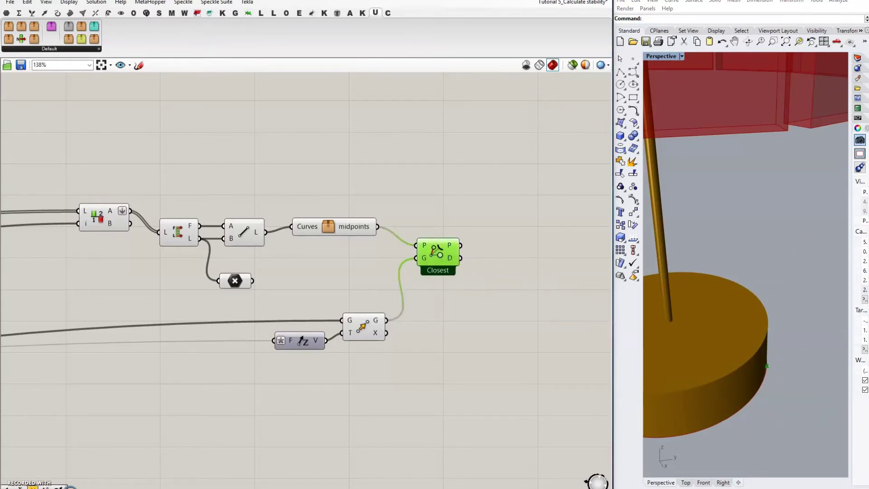
Step: Group the components from the list item through the Closest pull component and name the group "Find point of rotation on the base"
scroll(360, 178, "down", 3)
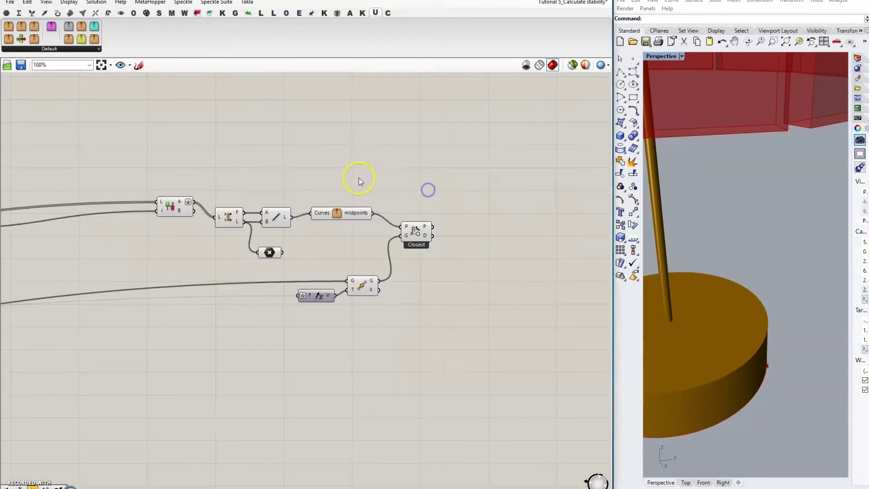
left_click_drag(116, 165, 509, 333)
key("ctrl+g")
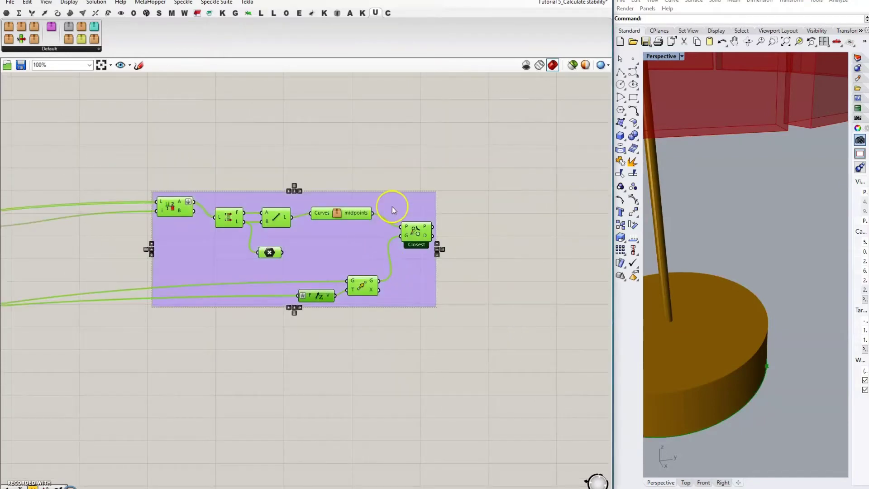
right_click(392, 206)
type("Fin")
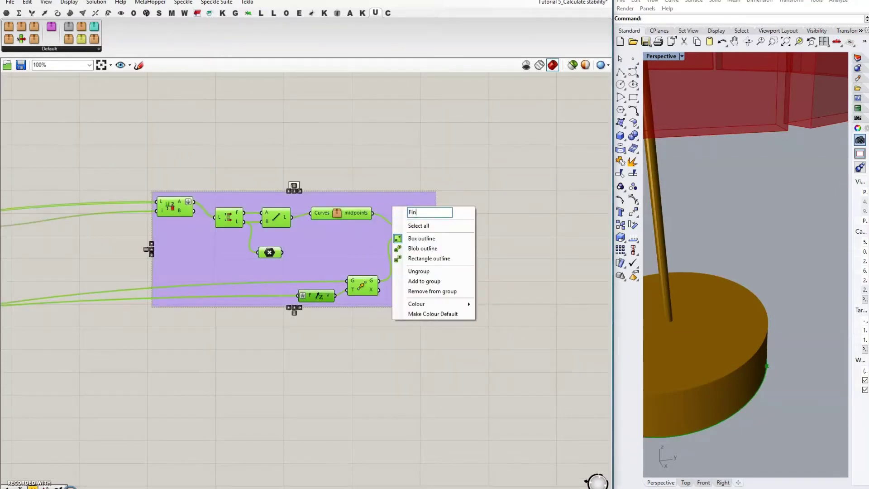
type("d point of r")
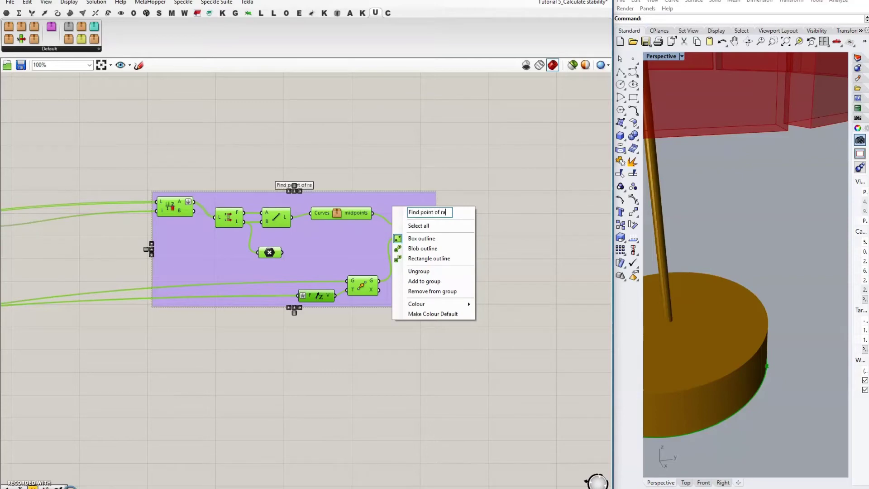
type("otation")
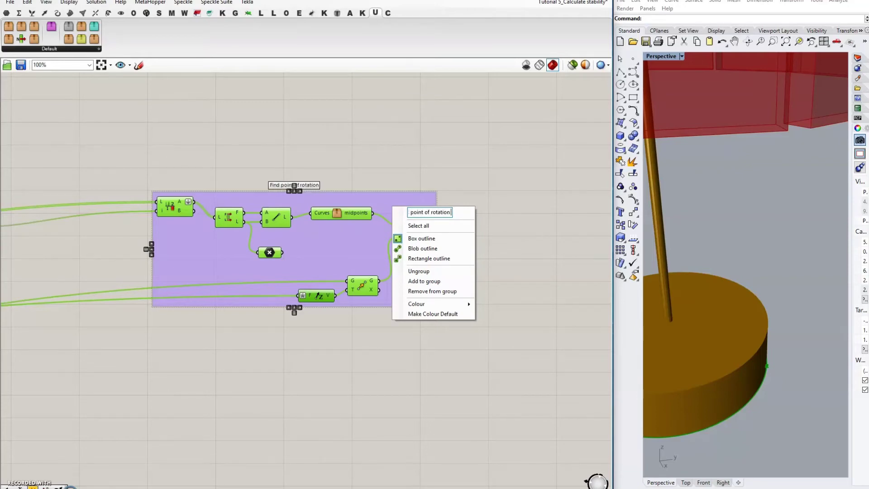
type(" on the base")
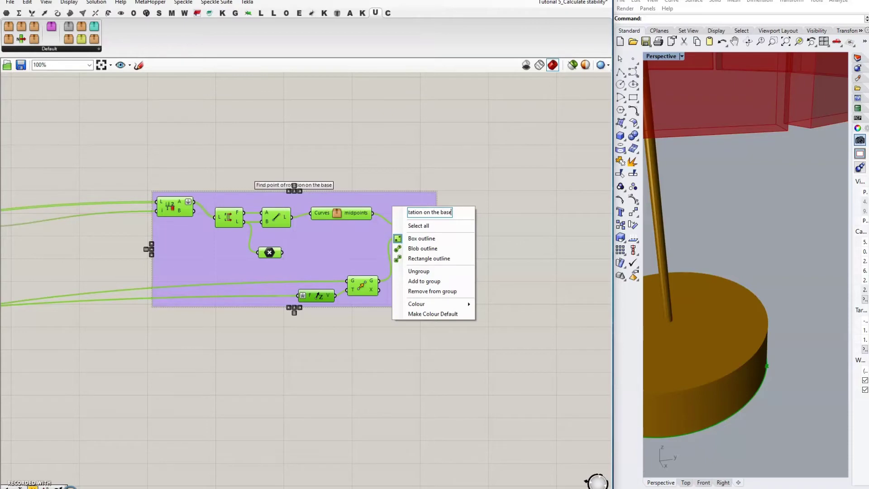
left_click(474, 174)
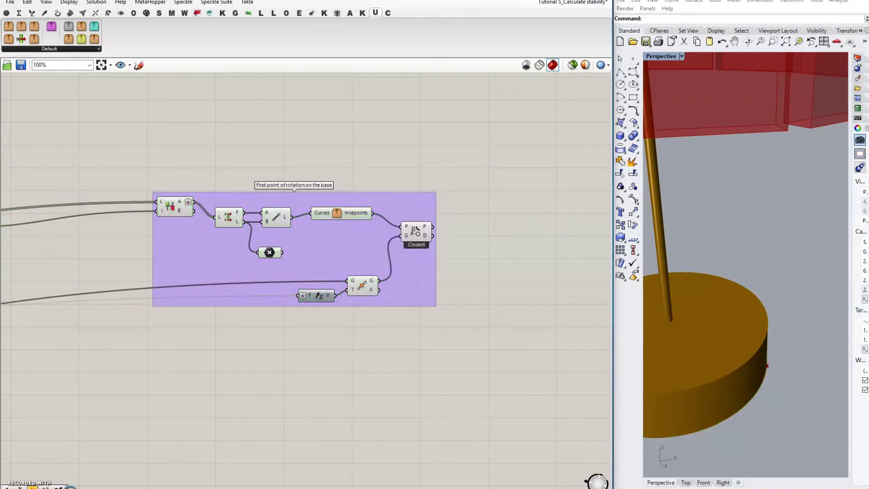
Step: Add a Subtraction component and connect the Closest component's point output to A and the midpoints output to B
right_click_drag(472, 213, 301, 181)
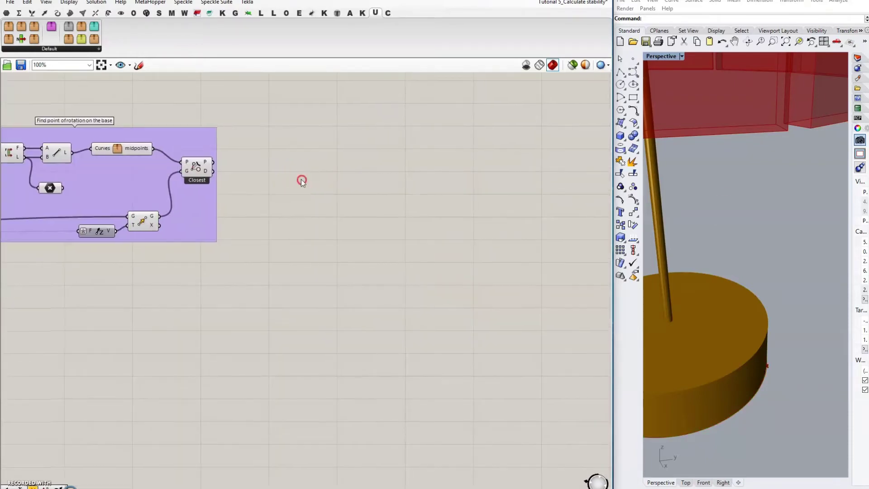
double_click(416, 275)
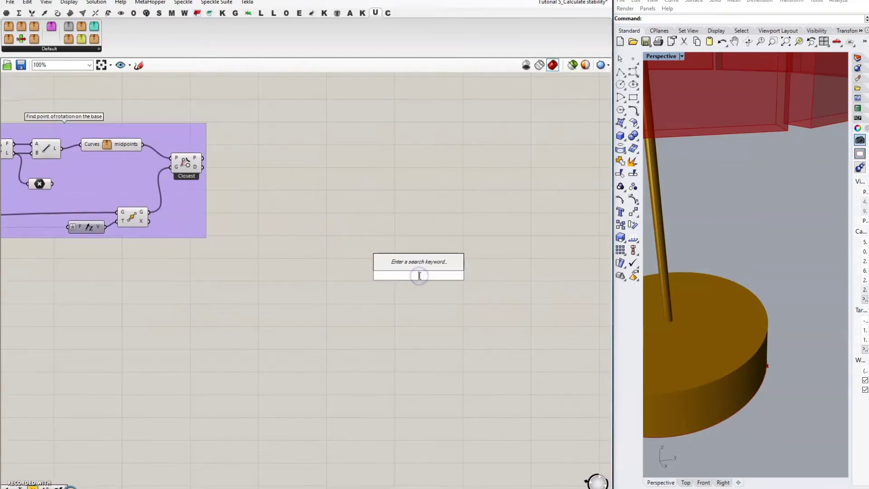
type("sub")
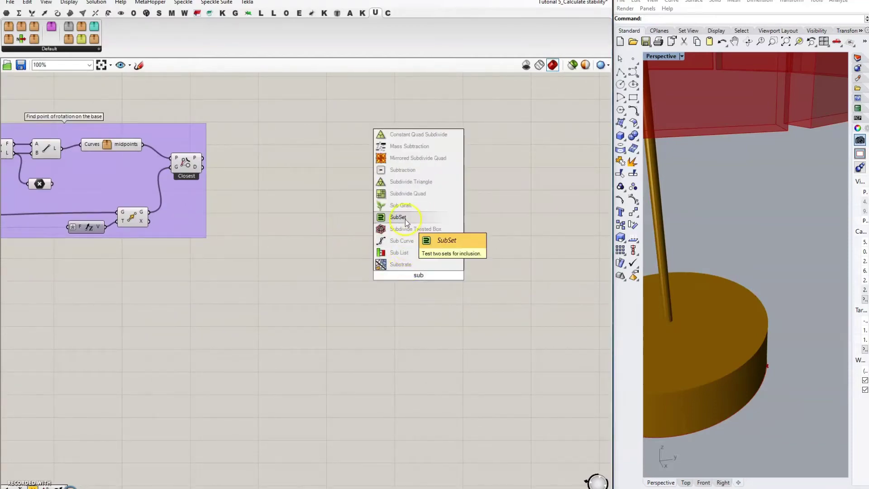
left_click(413, 171)
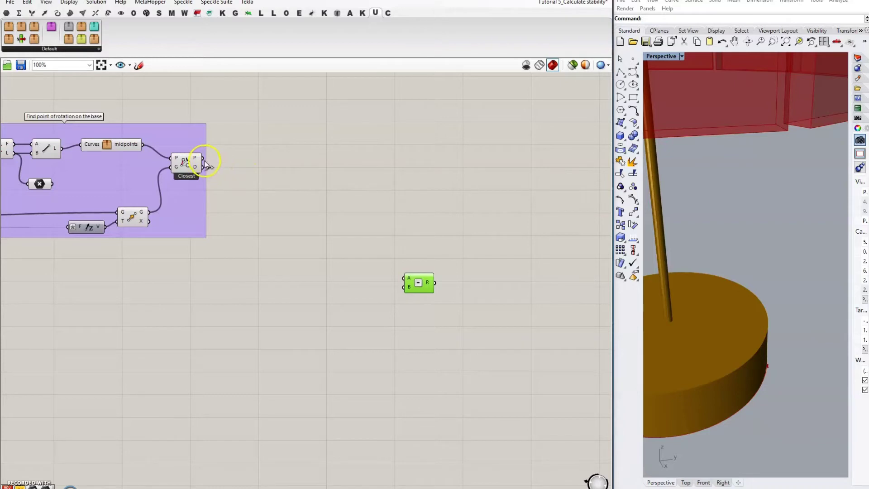
left_click_drag(203, 158, 403, 278)
left_click(172, 153)
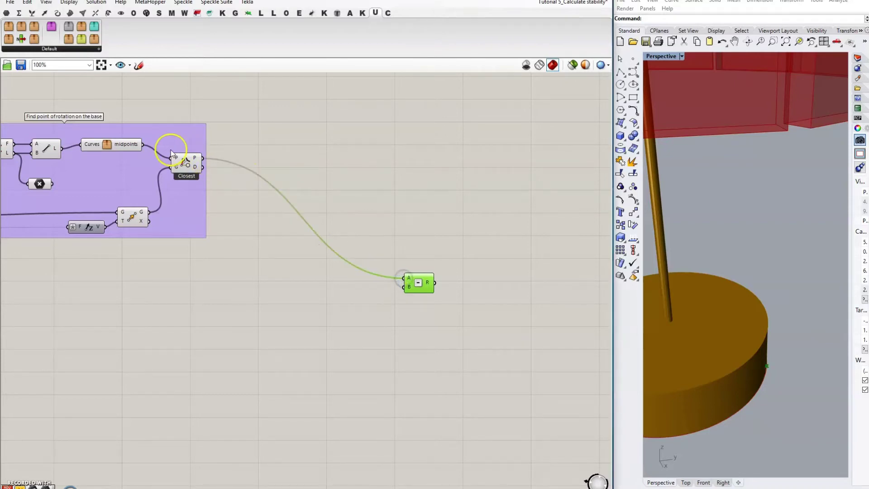
left_click_drag(143, 146, 404, 287)
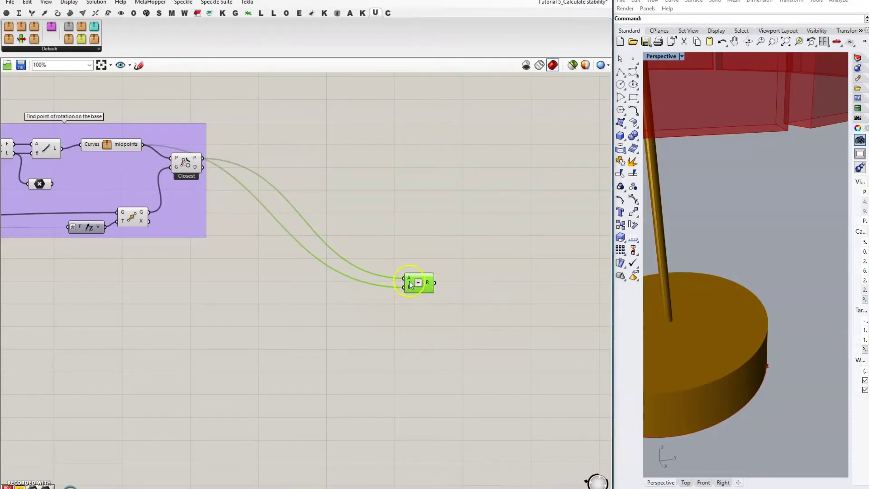
left_click_drag(417, 283, 385, 286)
Step: Examine the line and the closest point on the base from above and from the side in the Rhino viewport
scroll(717, 275, "down", 5)
scroll(724, 273, "up", 2)
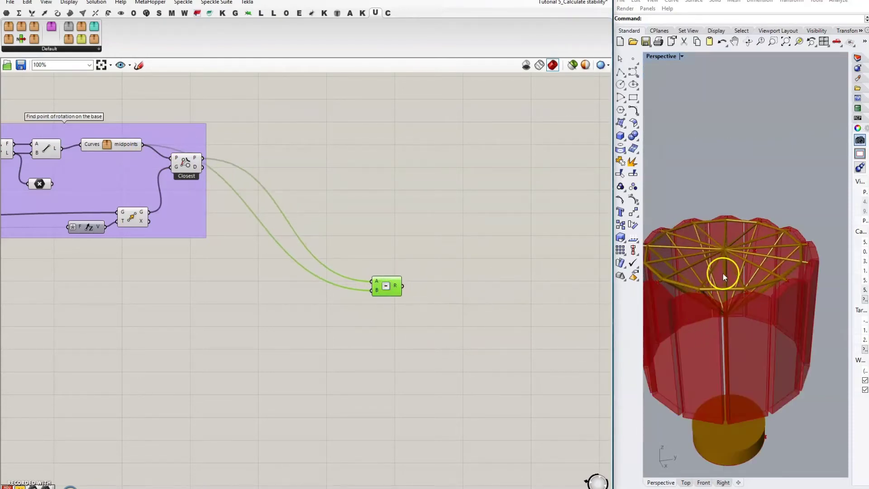
left_click(45, 148)
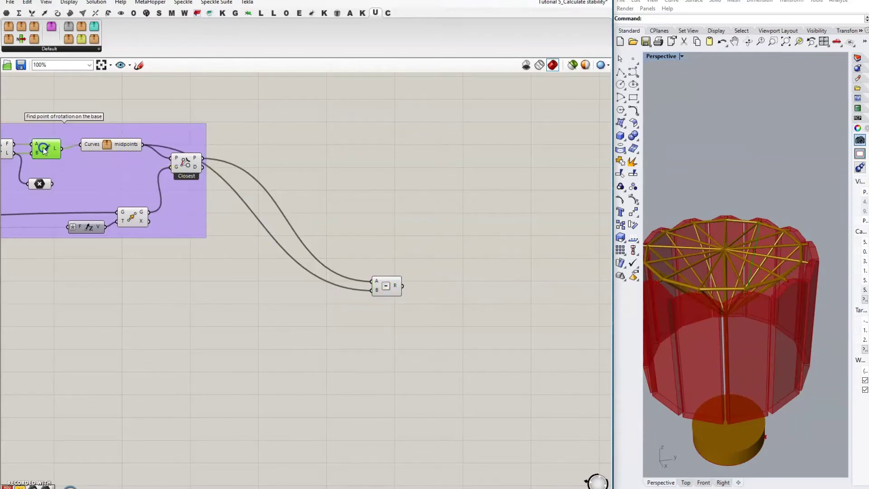
left_click(186, 163)
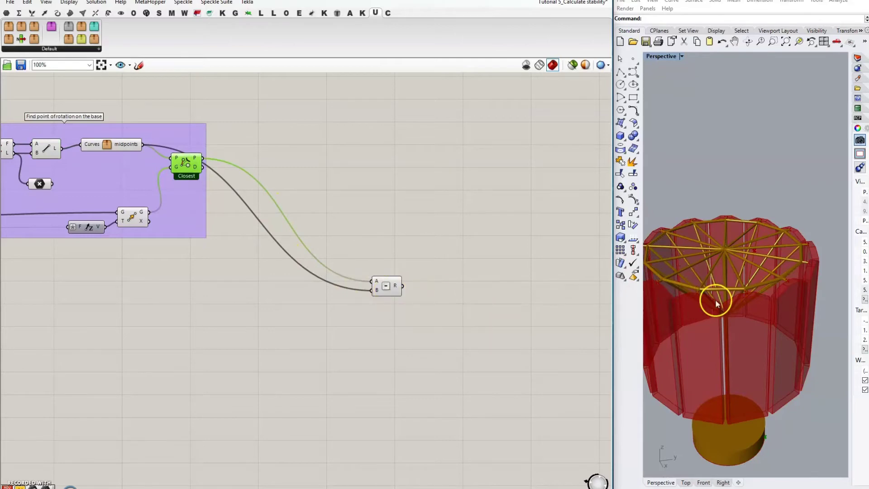
right_click_drag(753, 267, 756, 324)
scroll(716, 289, "down", 3)
scroll(748, 360, "up", 5)
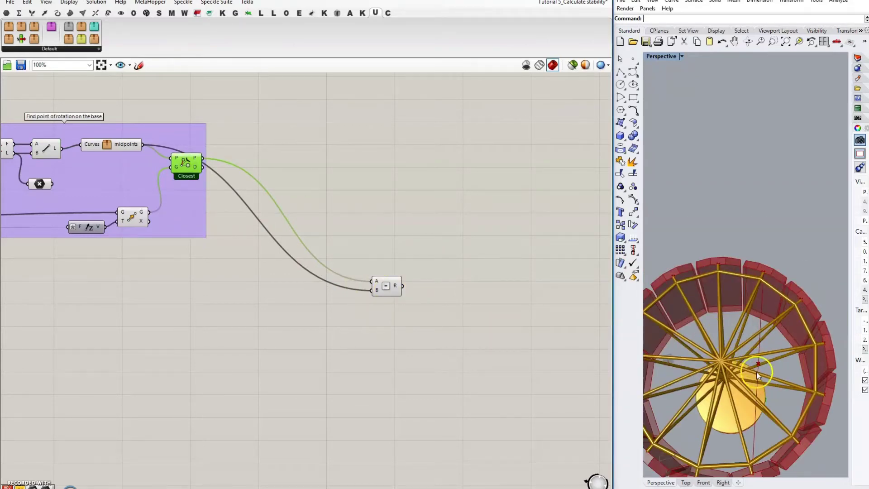
right_click_drag(765, 395, 772, 368)
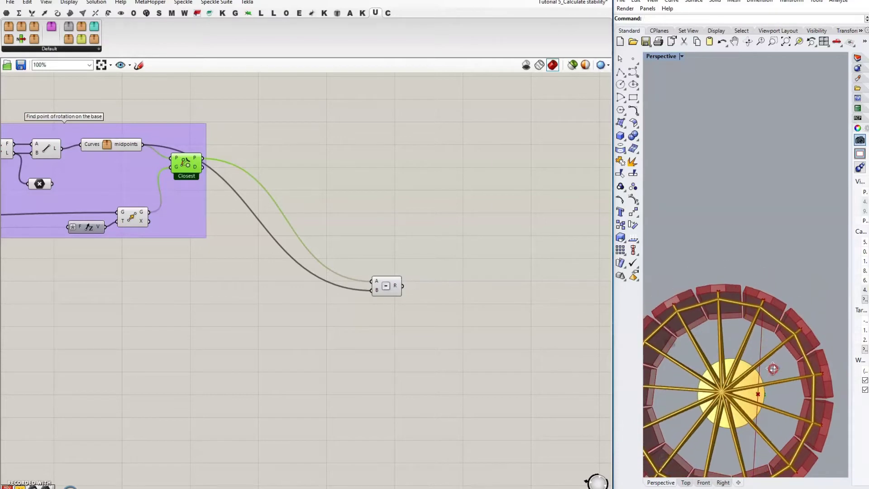
scroll(767, 404, "up", 5)
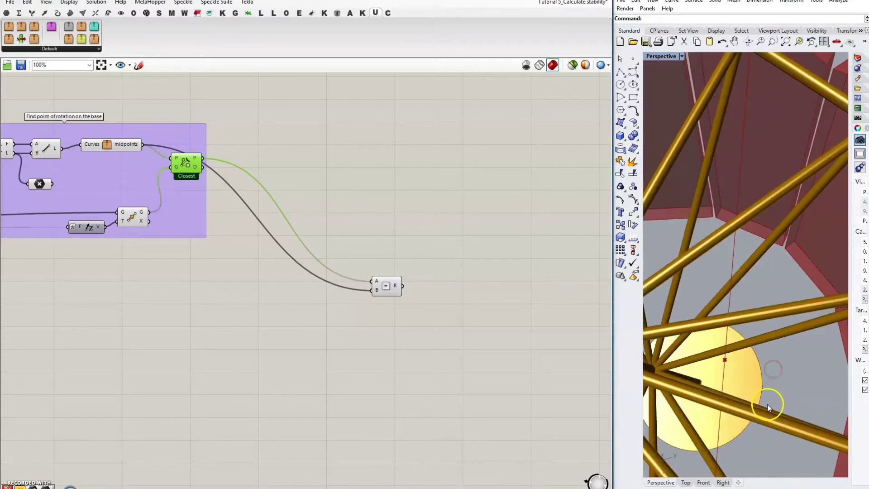
scroll(756, 388, "down", 5)
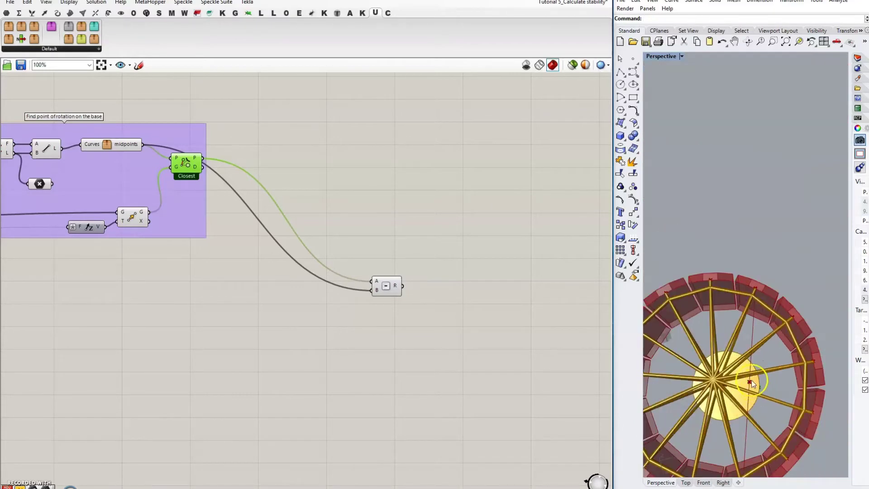
right_click_drag(756, 387, 745, 302)
Step: Add a Deconstruct component beside the Subtraction component and feed it the subtraction result
left_click(479, 239)
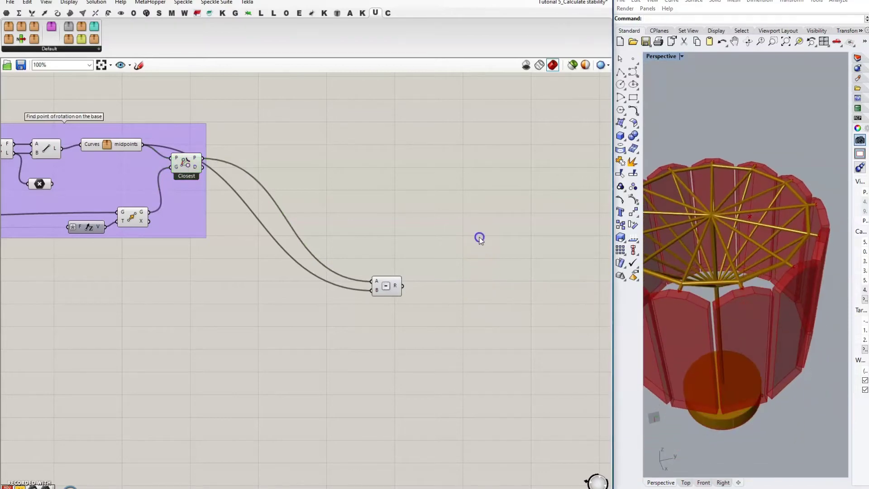
double_click(480, 238)
type("deco")
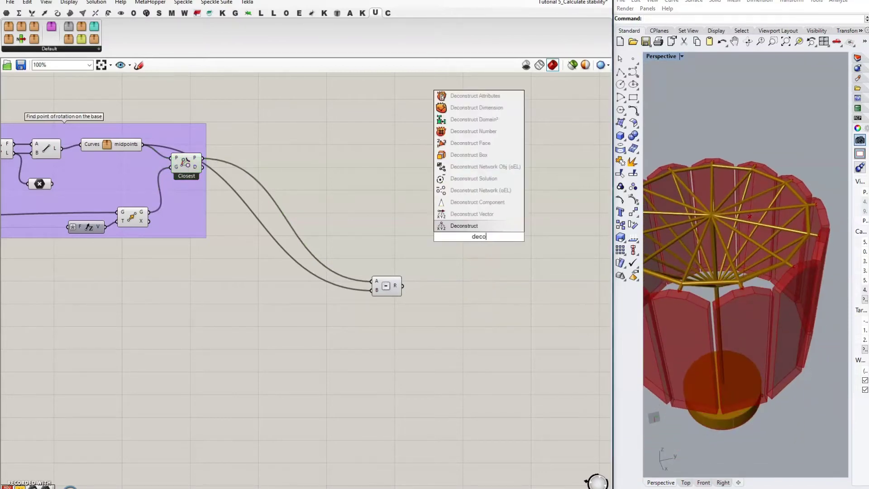
left_click(451, 225)
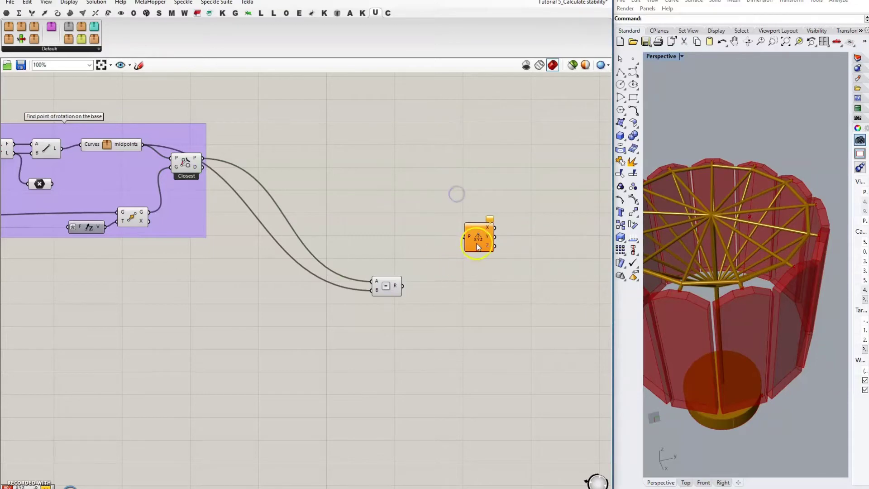
left_click_drag(476, 246, 428, 274)
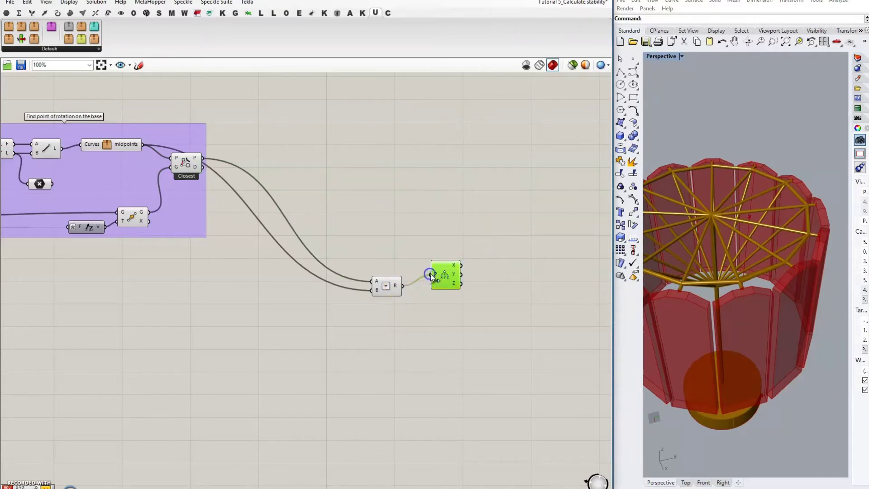
Step: Add a Construct Point component and connect only the deconstructed X and Y values to its X and Y inputs
double_click(484, 283)
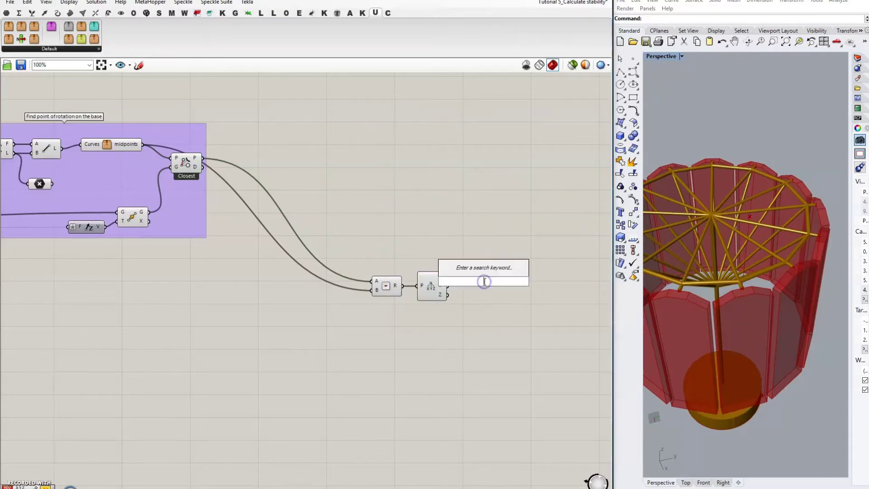
type("construct")
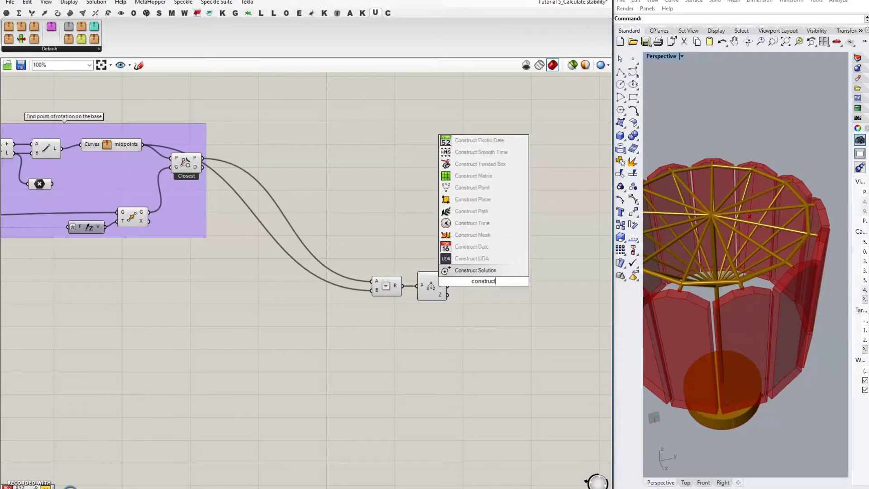
left_click(468, 189)
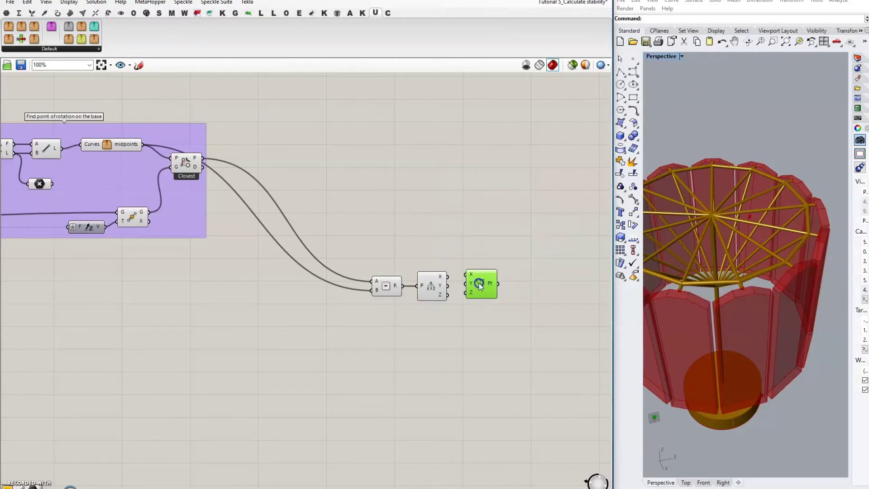
left_click_drag(447, 277, 483, 289)
right_click_drag(511, 311, 485, 301)
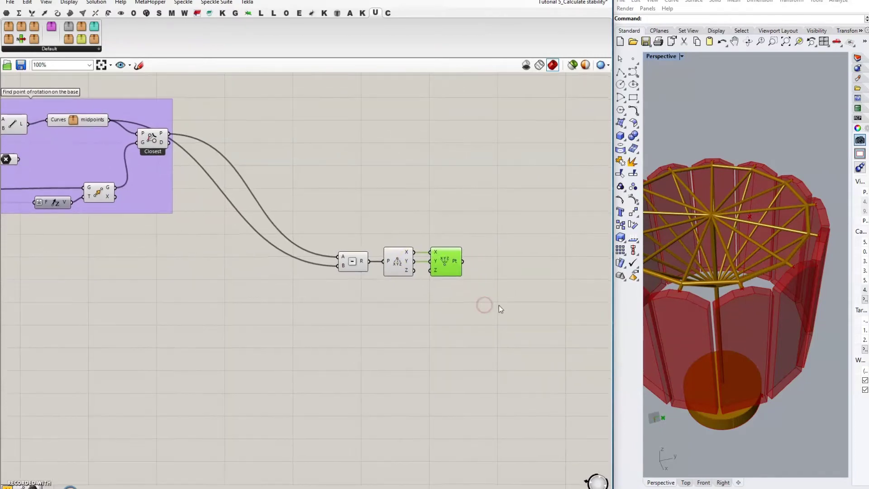
left_click(441, 264)
right_click_drag(457, 313, 505, 307)
Step: Add a Move component that translates the Line component's line by the constructed point, and check the moved line in the viewport
double_click(411, 298)
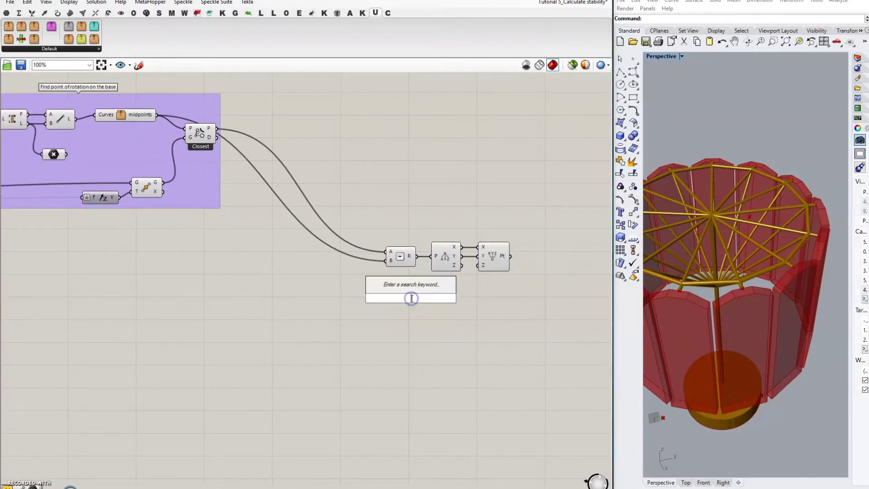
type("move")
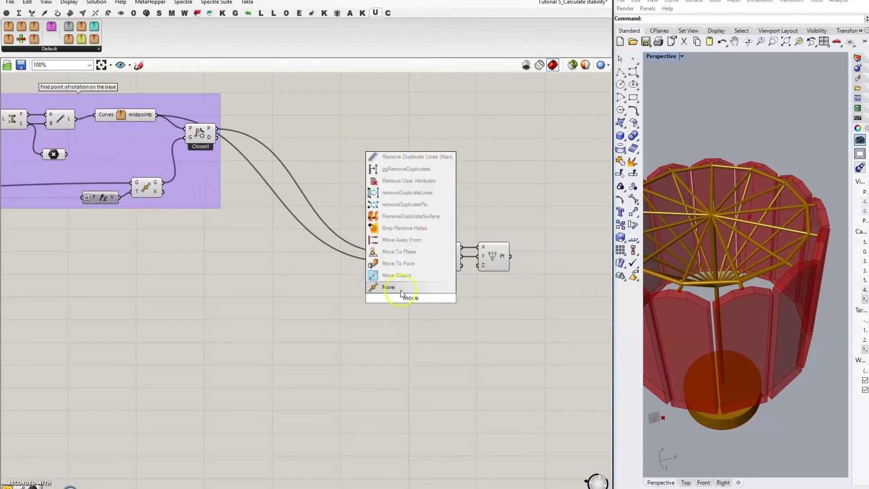
left_click(401, 290)
right_click_drag(348, 278, 387, 286)
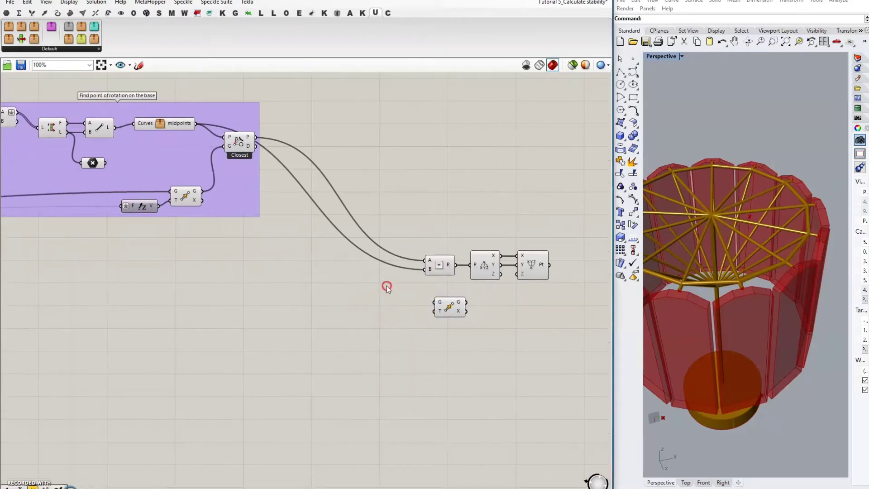
left_click(484, 298)
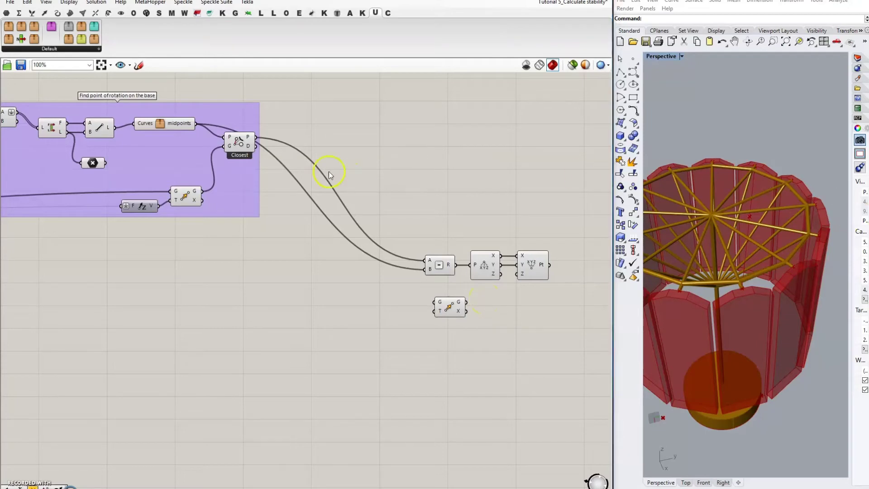
left_click_drag(114, 128, 435, 302)
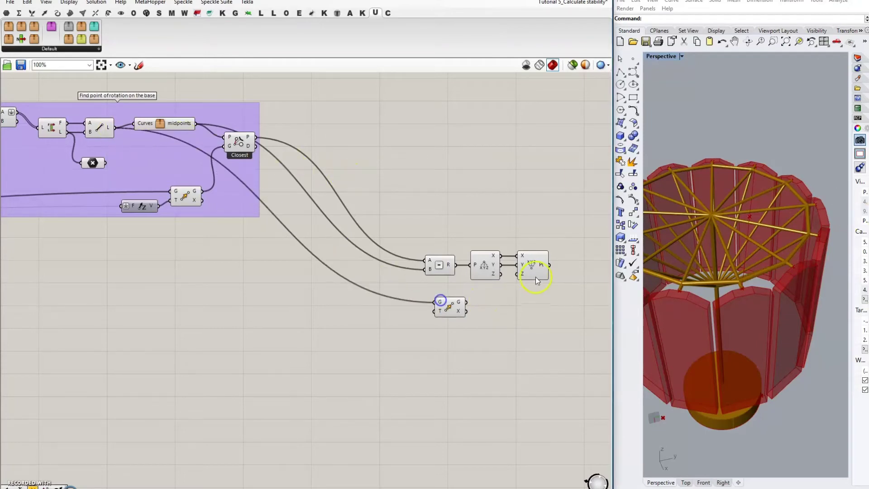
left_click_drag(550, 266, 439, 311)
left_click(451, 308)
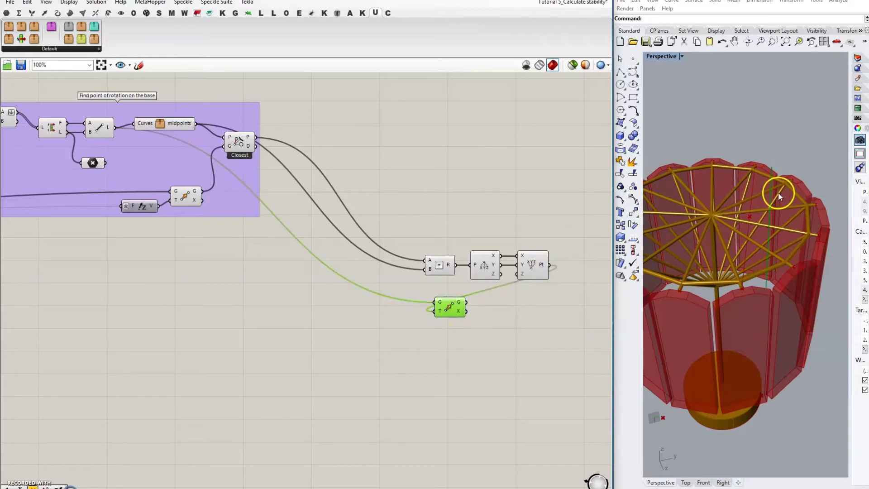
right_click_drag(771, 177, 756, 236)
scroll(773, 323, "up", 3)
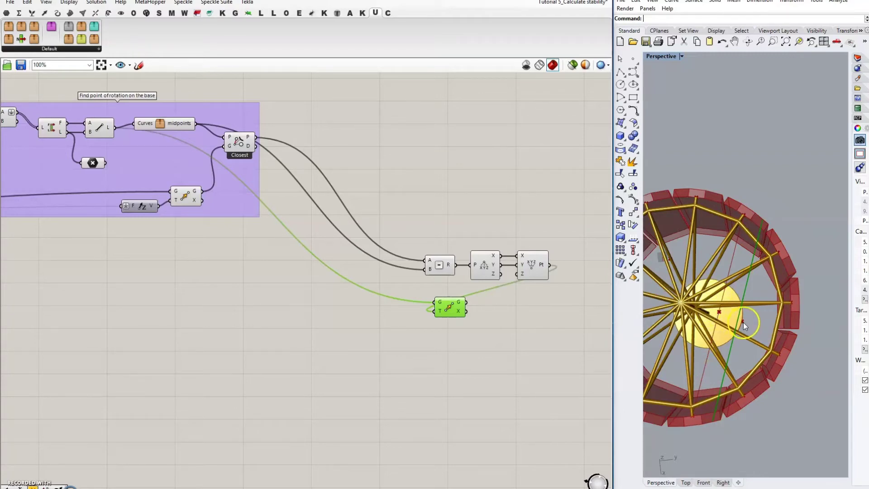
right_click_drag(743, 321, 750, 322)
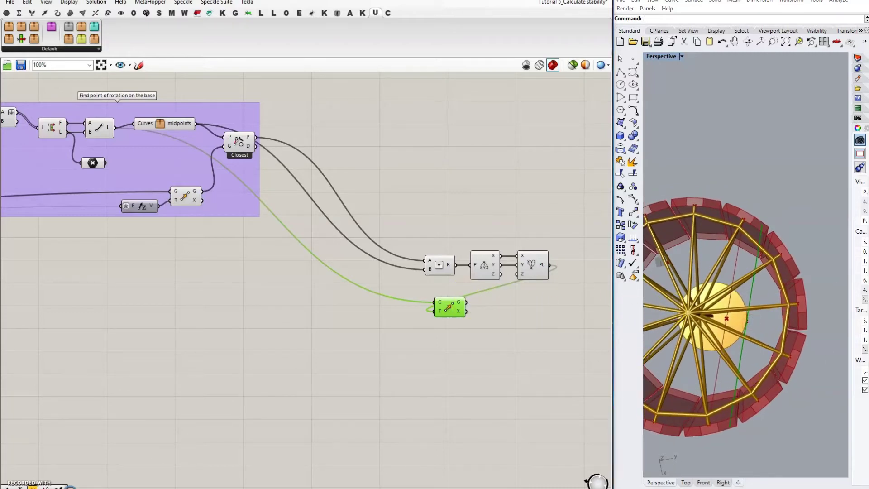
Step: Add an Extend Curve component and connect the Move component's geometry output to its curve input
double_click(529, 319)
type("extend")
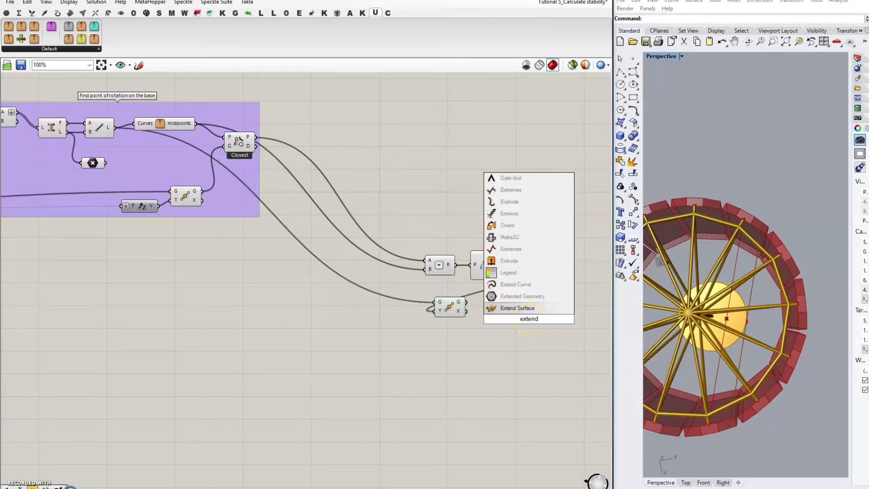
type(" curve")
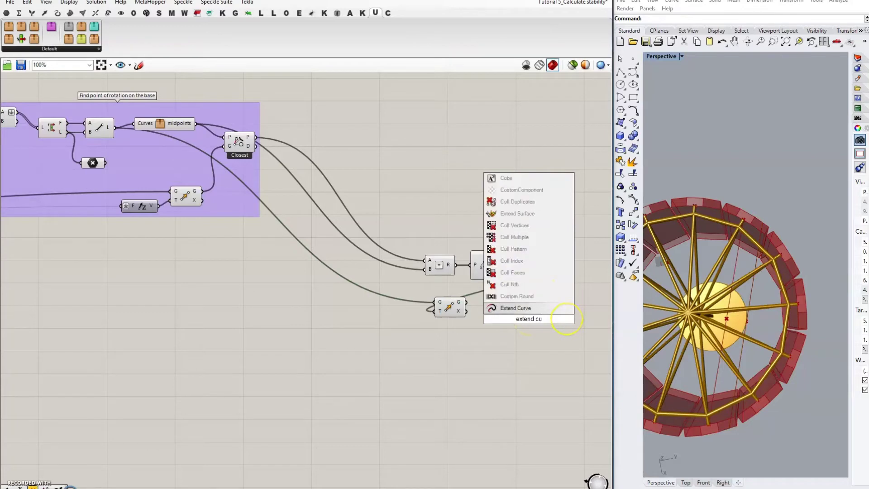
left_click(557, 309)
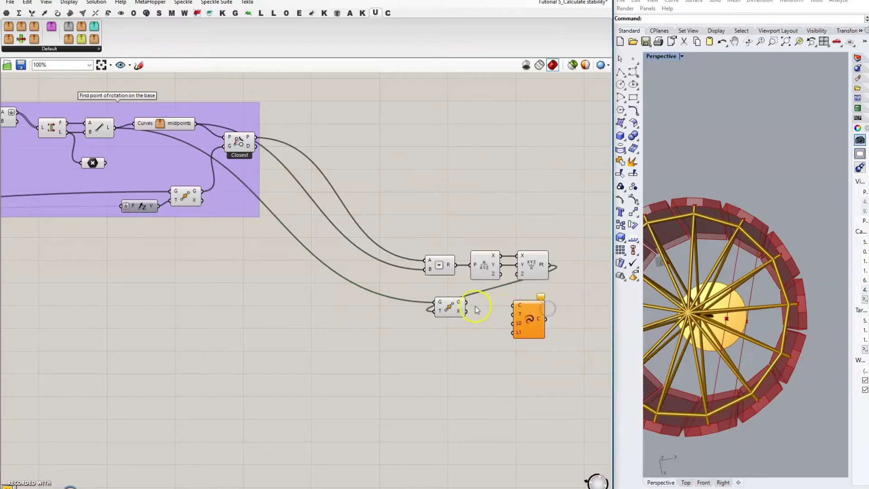
left_click_drag(466, 302, 512, 307)
Step: Add a panel containing 500 and connect it to both the L0 and L1 inputs of Extend Curve
double_click(487, 342)
type("//")
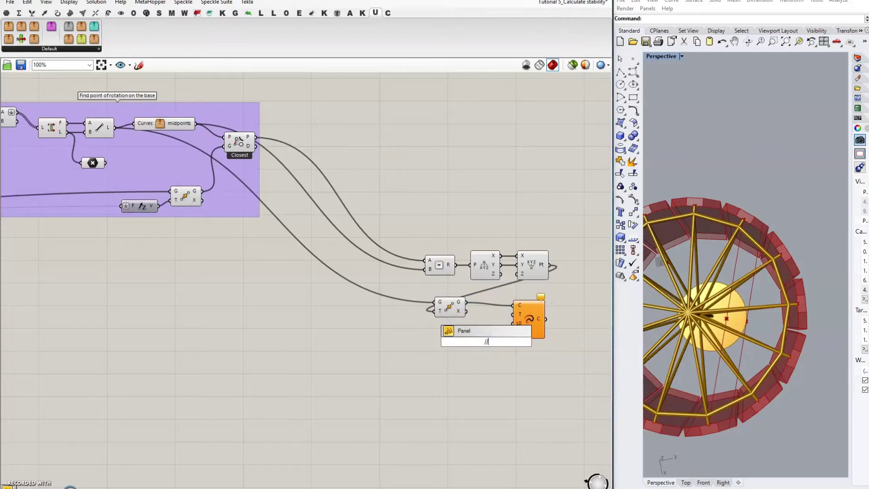
type("500")
key("Return")
mouse_move(498, 341)
left_mouse_down()
mouse_move(511, 324)
mouse_move(475, 338)
mouse_move(512, 335)
left_mouse_up()
left_click(519, 324)
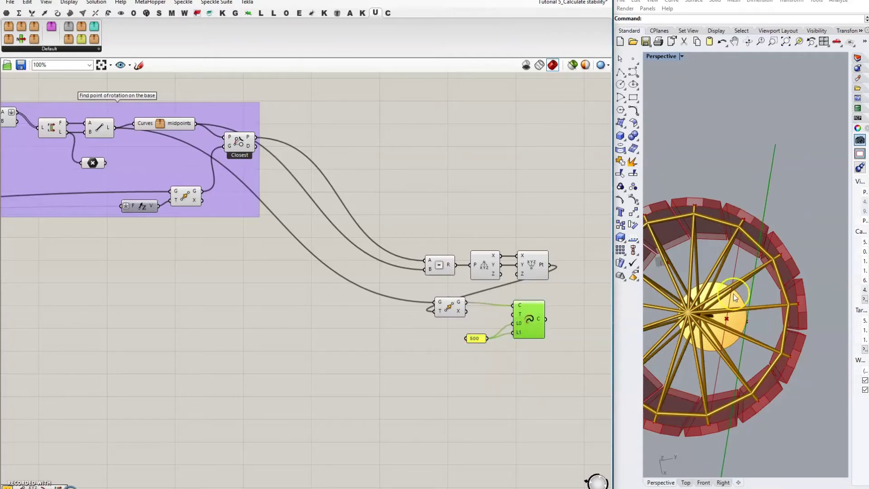
Step: Group the vector subtraction, point, Move, 500 panel and Extend Curve components and name the group "Tipping plane"
left_click_drag(403, 226, 571, 361)
key("ctrl+g")
left_click(477, 268)
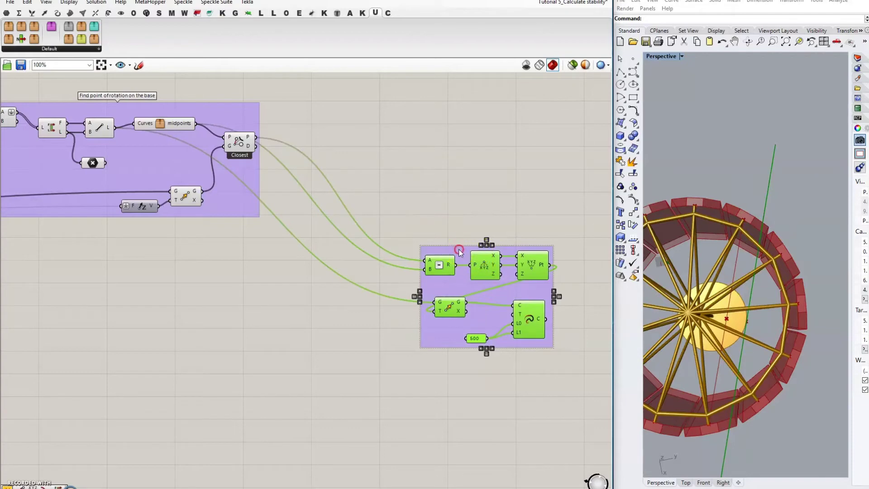
right_click(459, 250)
type("Tippi")
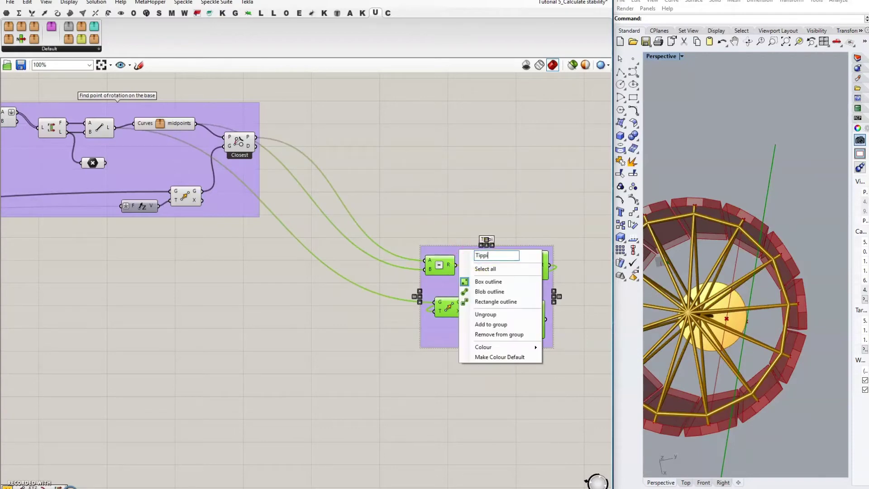
type("ng plane")
left_click(466, 170)
Step: Inspect the extended rotation line against the coat stand from the side and from above
right_click_drag(494, 217, 343, 216)
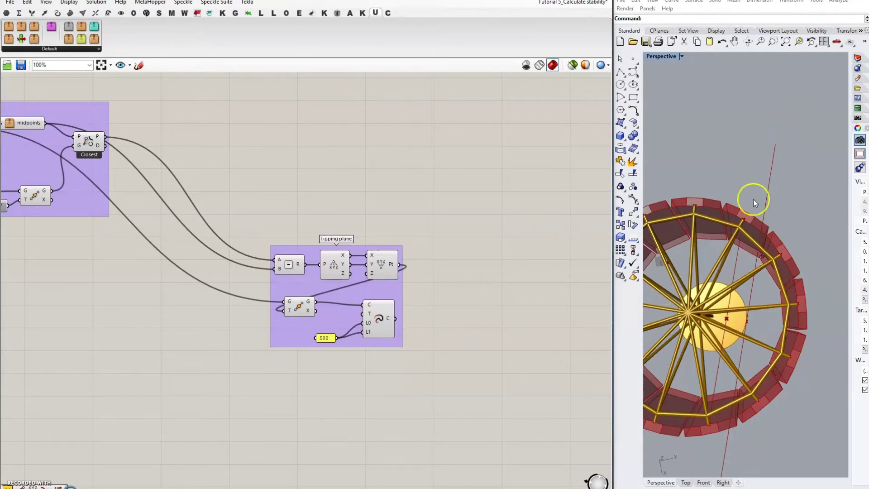
right_click_drag(724, 371, 722, 246)
right_click_drag(720, 251, 720, 254)
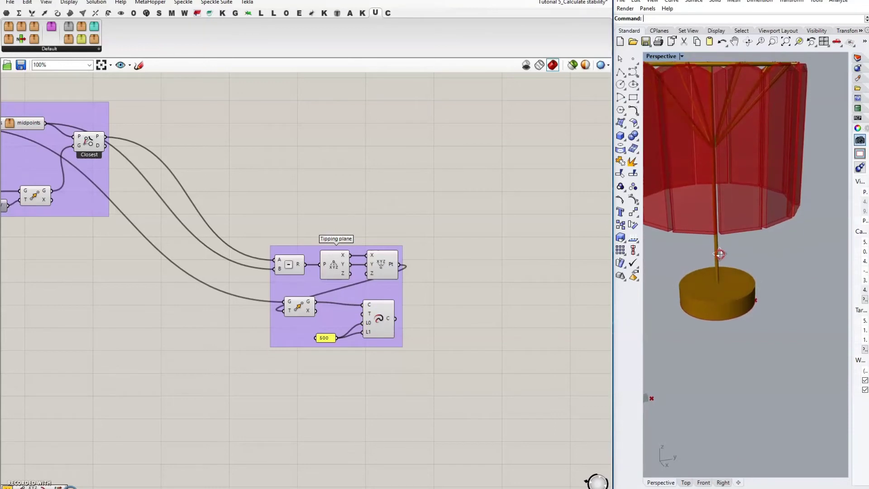
left_click(780, 70)
right_click_drag(766, 64, 730, 184)
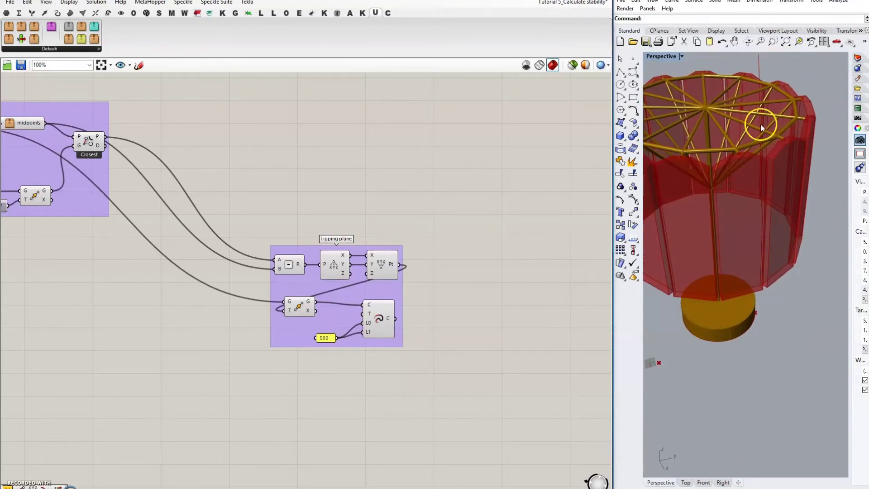
scroll(790, 283, "down", 5)
right_click_drag(791, 284, 790, 353)
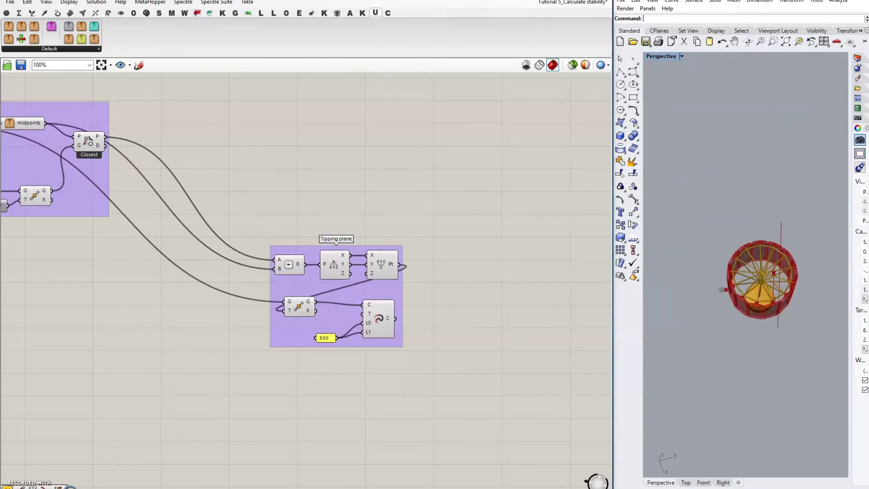
Step: Add two Point parameters beyond the Tipping plane group, then group the first one and name it "centre point"
double_click(492, 225)
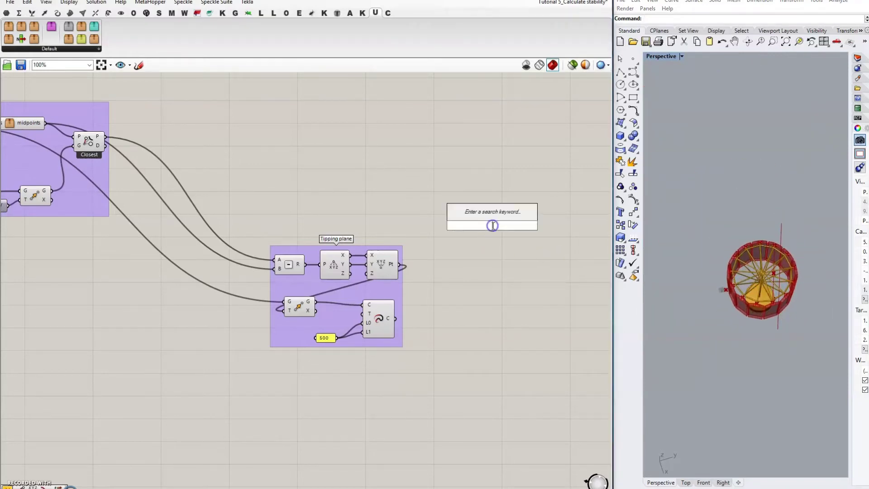
type("poin")
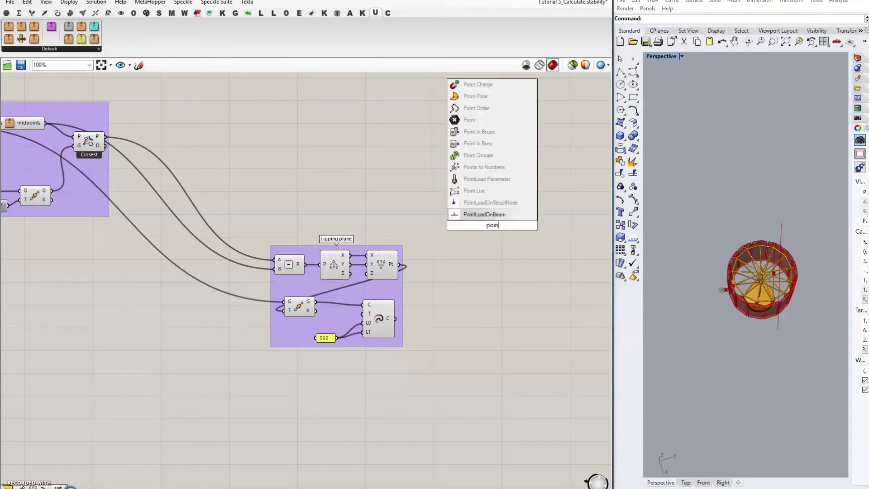
type("t")
left_click(475, 214)
left_click_drag(500, 222, 551, 231)
key("ctrl+g")
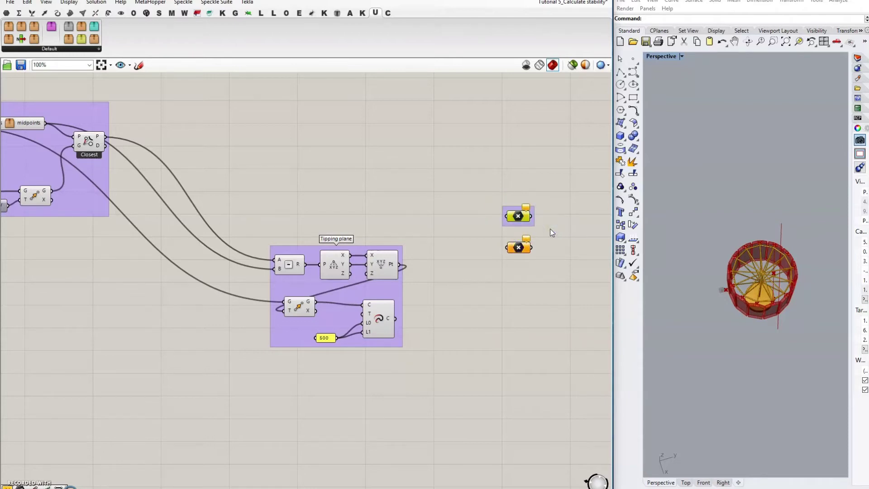
right_click(520, 224)
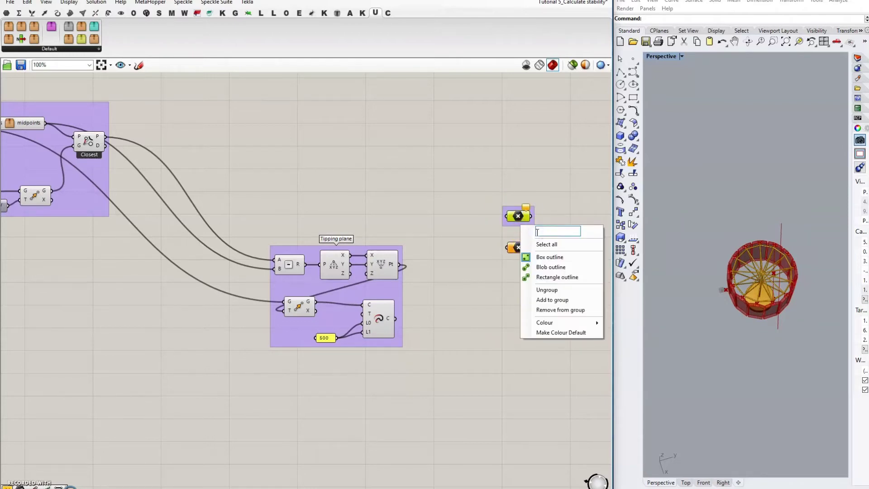
type("centre point")
left_click(547, 200)
Step: Group the second Point parameter as "hook points" and arrange both labelled parameters one above the other
left_click_drag(498, 235, 541, 260)
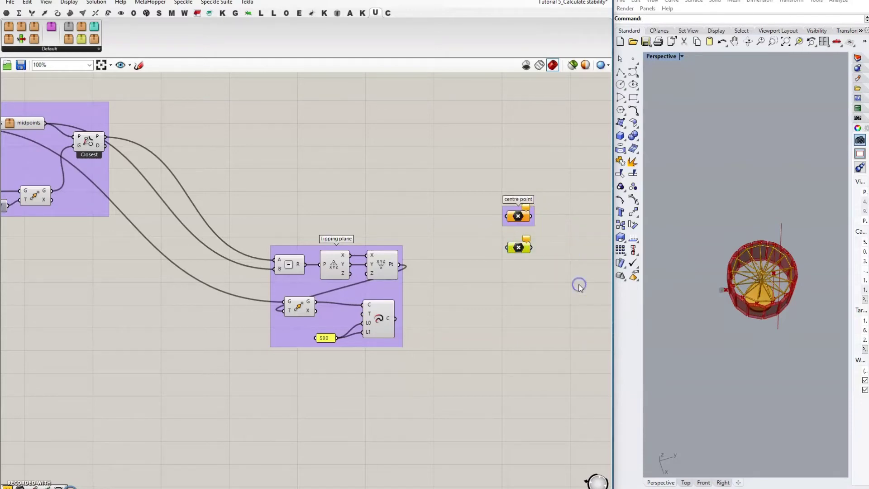
key("ctrl+g")
right_click(533, 257)
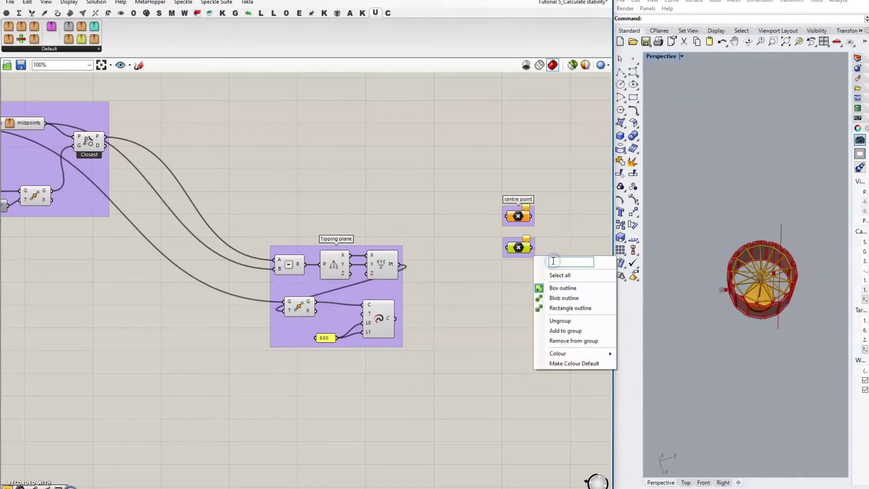
type("hook points")
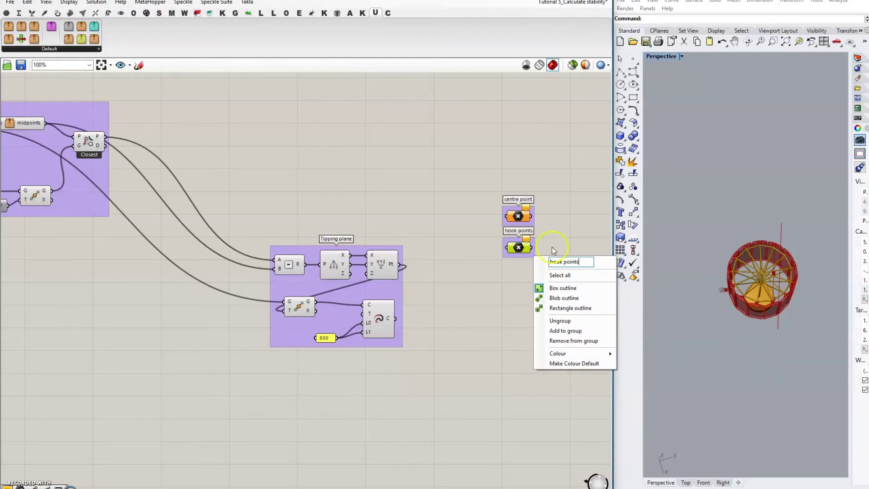
key("Return")
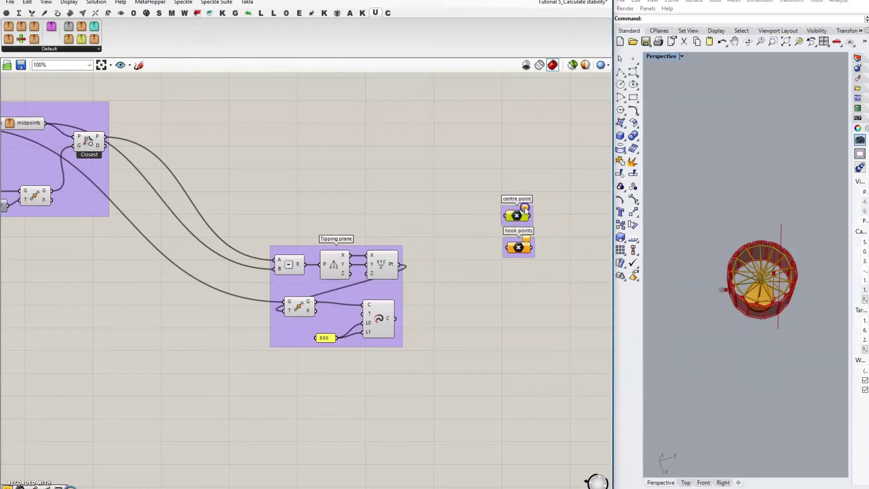
left_click_drag(491, 181, 582, 216)
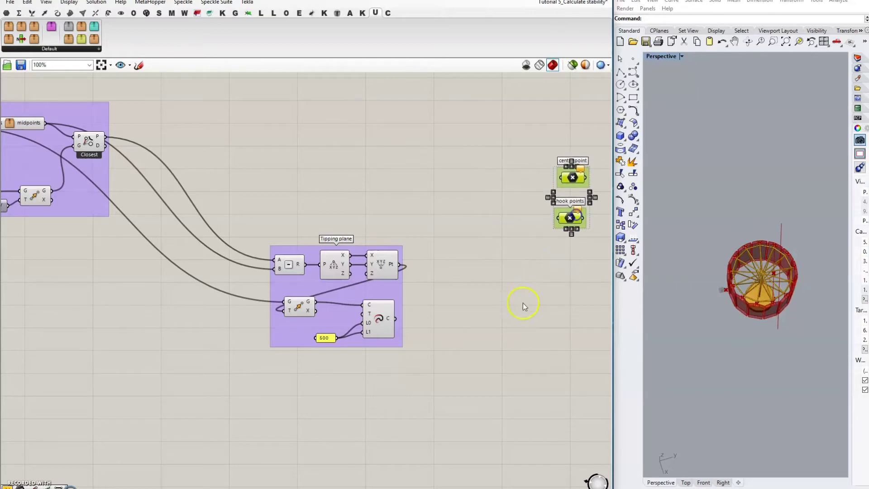
Step: Connect the centre point parameter to the geometry output of the first Move component in the Stand design (basic) group
scroll(523, 303, "down", 4)
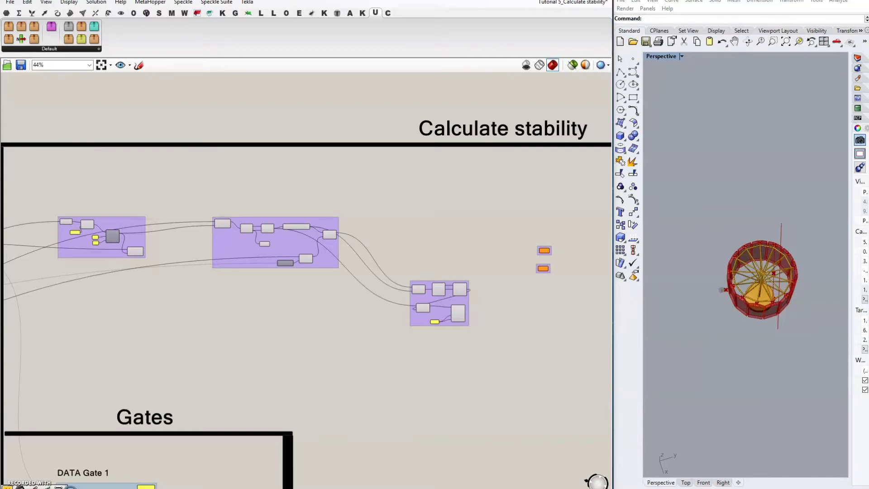
scroll(519, 251, "up", 5)
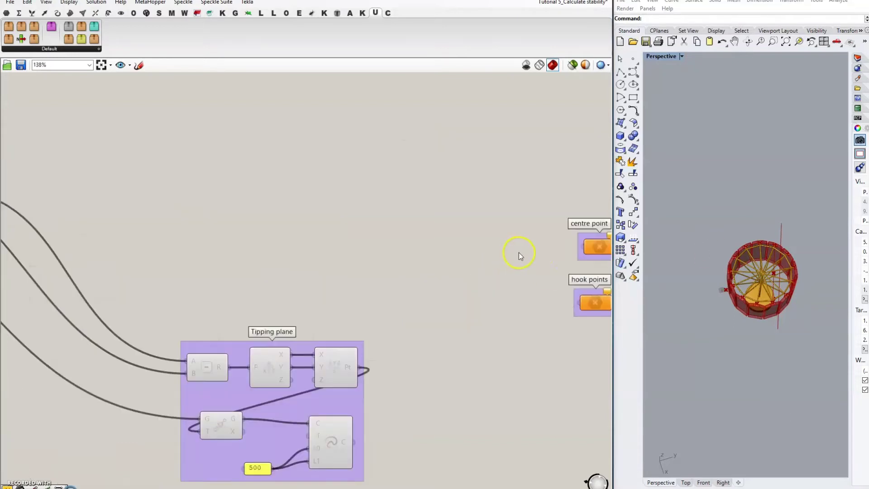
left_click_drag(581, 245, 338, 244)
scroll(548, 224, "down", 6)
scroll(369, 234, "up", 5)
scroll(420, 253, "up", 4)
Step: Toggle the first Move component's preview to check its point at the centre of the stand's arms
right_click_drag(785, 241, 765, 213)
scroll(761, 211, "up", 8)
scroll(762, 210, "up", 3)
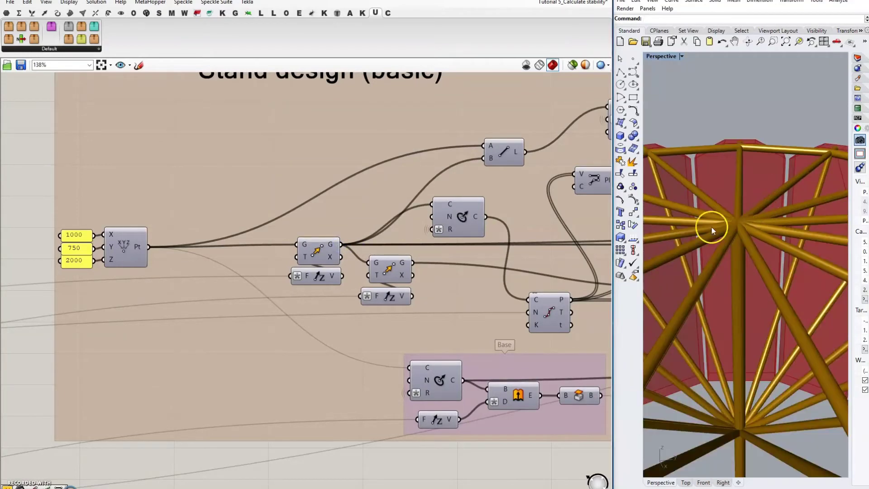
left_click(330, 255)
middle_click(320, 249)
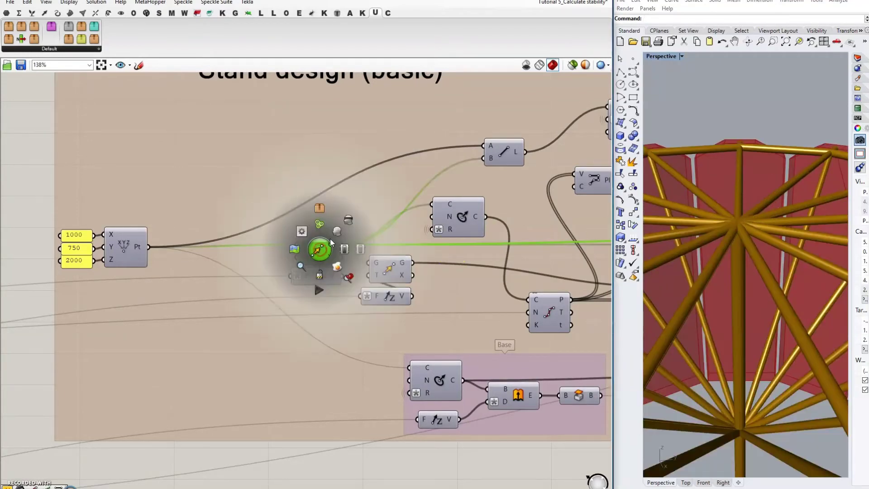
left_click(335, 231)
middle_click(321, 249)
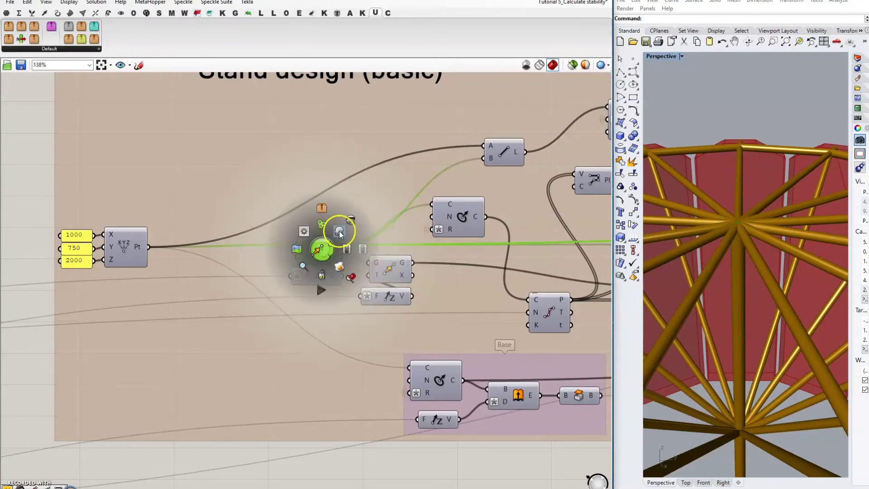
Step: Insert a relay on the Split List component's A output wire and connect it to the hook points parameter
scroll(224, 278, "down", 6)
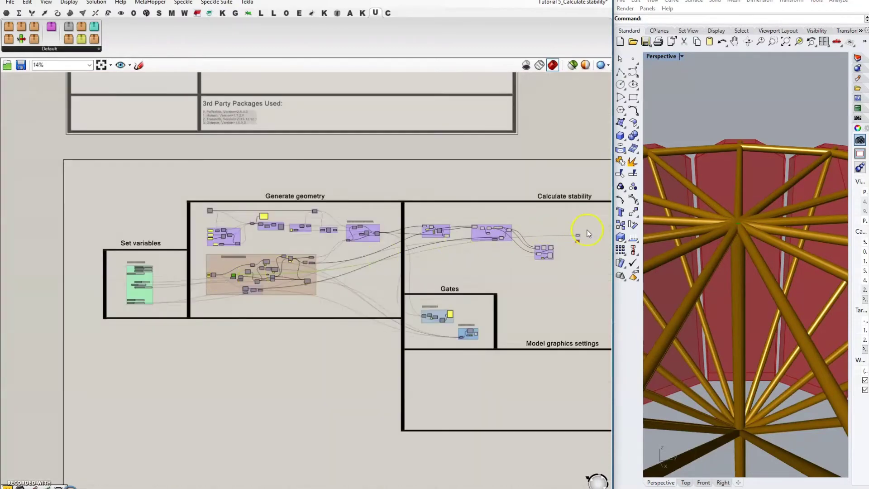
scroll(598, 235, "up", 3)
scroll(598, 235, "up", 4)
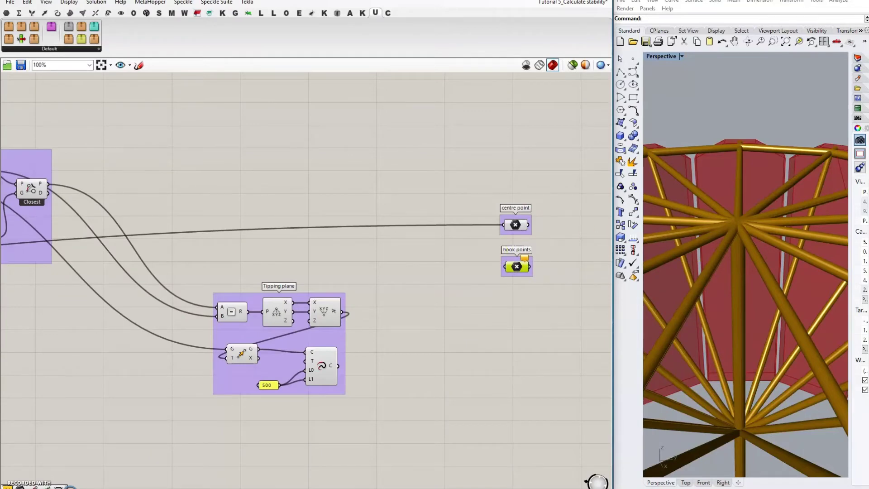
scroll(432, 252, "down", 4)
left_click_drag(529, 267, 388, 200)
scroll(297, 229, "up", 3)
scroll(334, 230, "up", 2)
double_click(360, 264)
left_click_drag(360, 264, 369, 236)
scroll(349, 216, "down", 3)
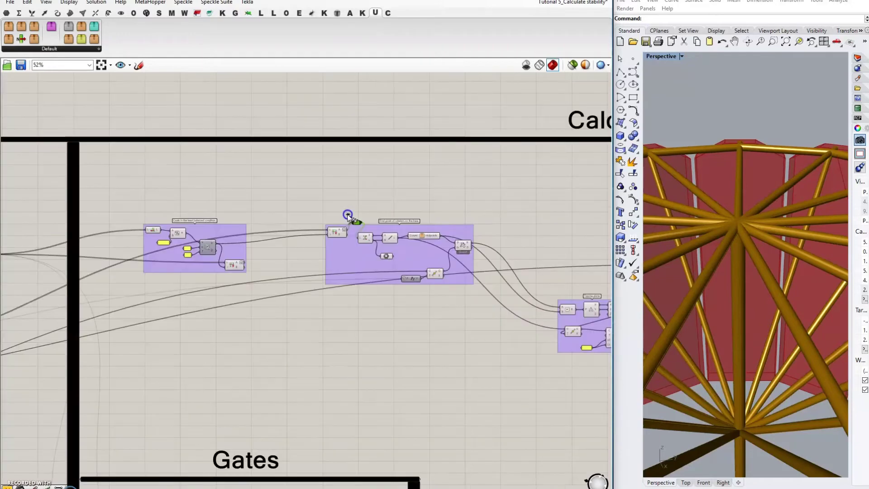
scroll(418, 217, "down", 2)
scroll(600, 262, "up", 3)
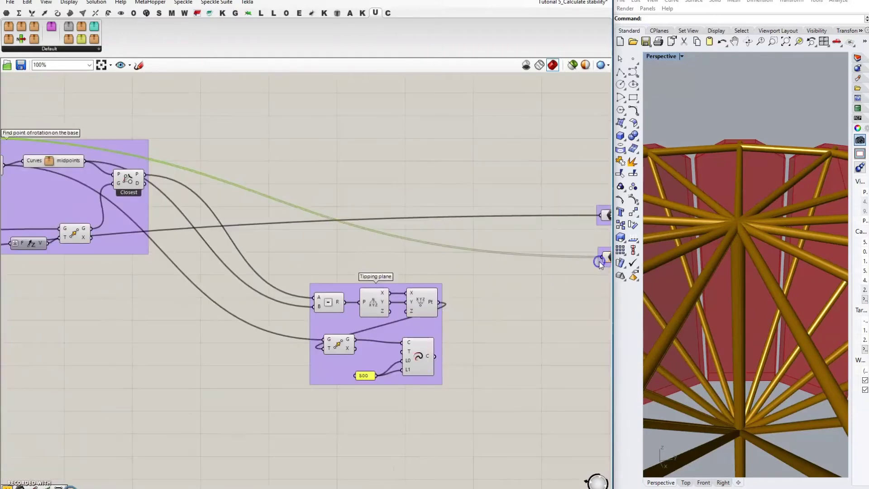
Step: Shift the Split List component slightly upward and add the relay to the "Find point of rotation on the base" group
scroll(599, 262, "down", 3)
scroll(188, 201, "up", 4)
left_click(72, 202)
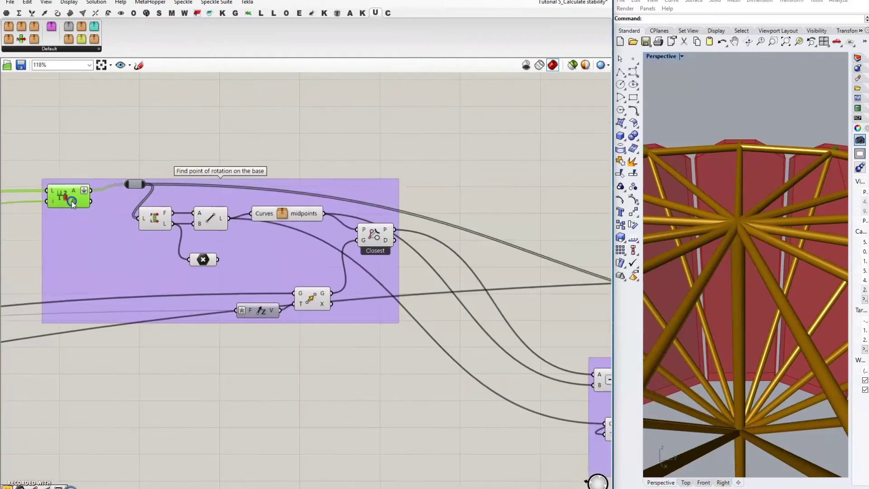
left_click_drag(72, 202, 72, 190)
left_click_drag(107, 143, 186, 194)
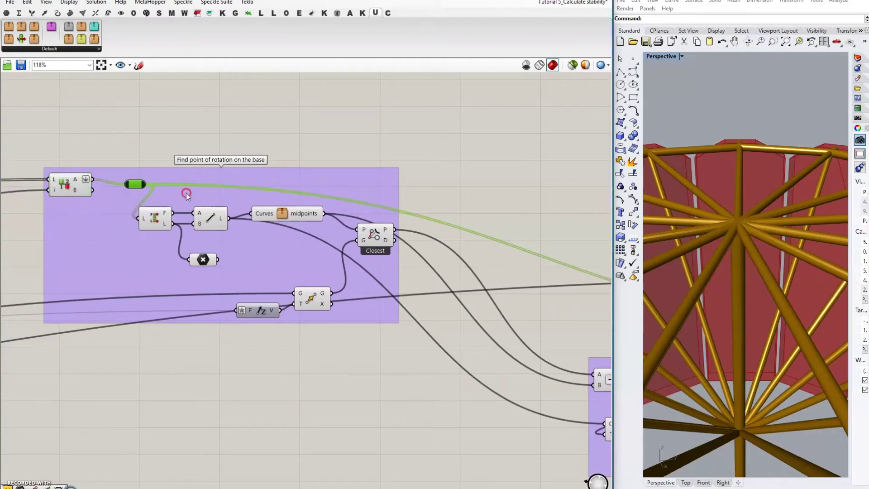
right_click(186, 195)
left_click(229, 269)
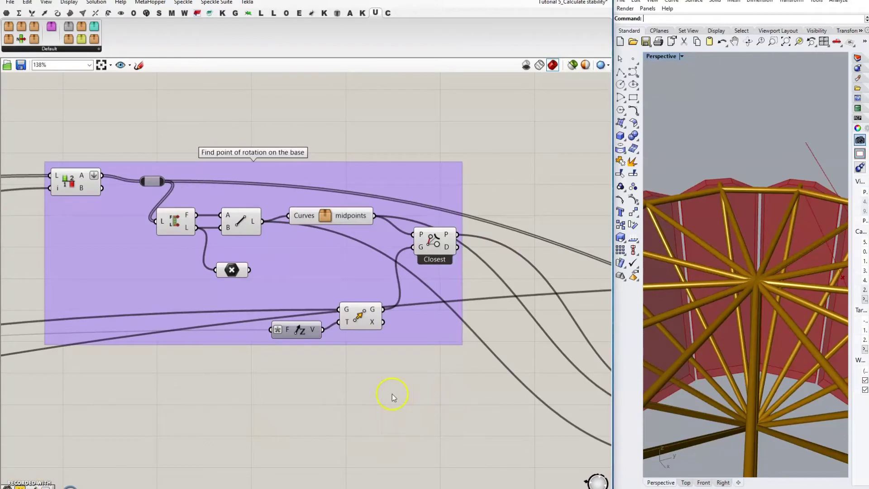
Step: Examine the stand's centre, hooks, base and rotation line in the viewport from above and from the side
right_click(219, 365)
right_click_drag(505, 385, 202, 385)
scroll(201, 385, "down", 5)
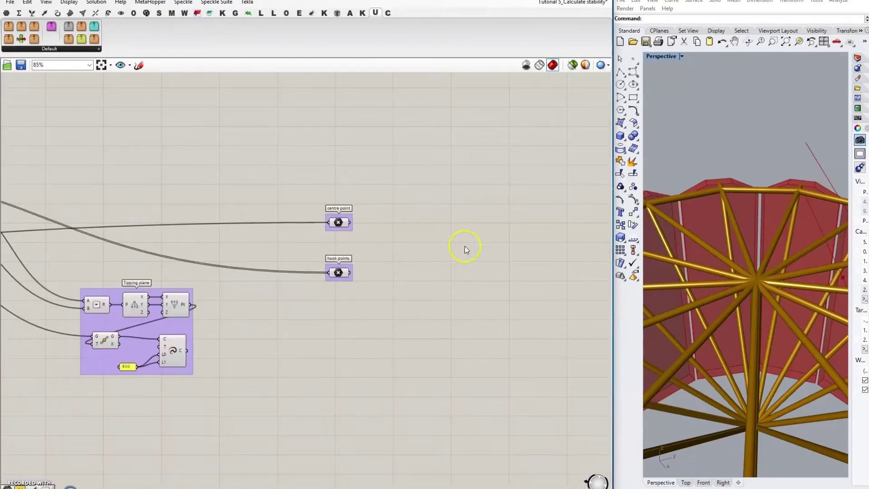
scroll(739, 211, "down", 5)
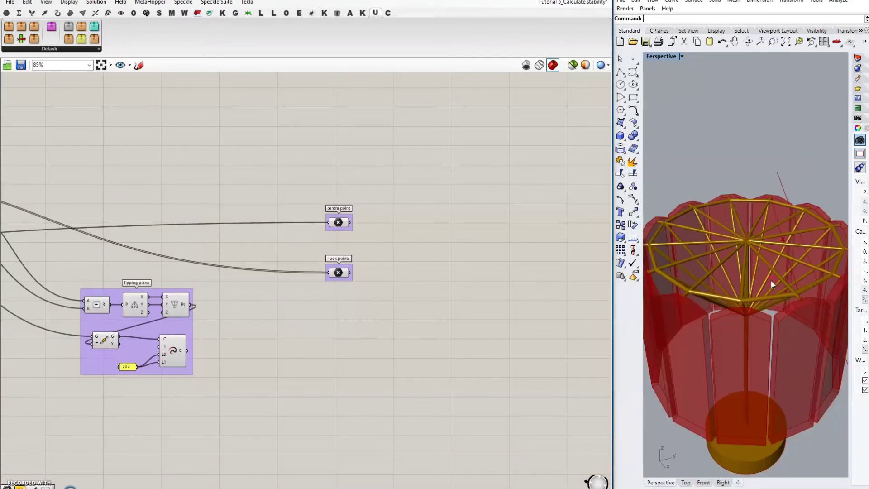
right_click_drag(770, 281, 795, 267)
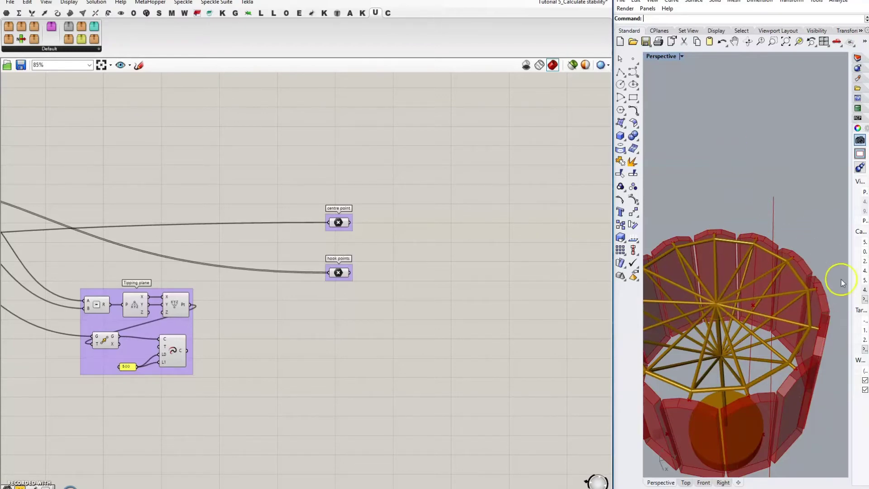
mouse_move(778, 325)
right_mouse_down()
mouse_move(781, 359)
mouse_move(742, 252)
right_mouse_up()
right_click_drag(756, 446, 780, 313)
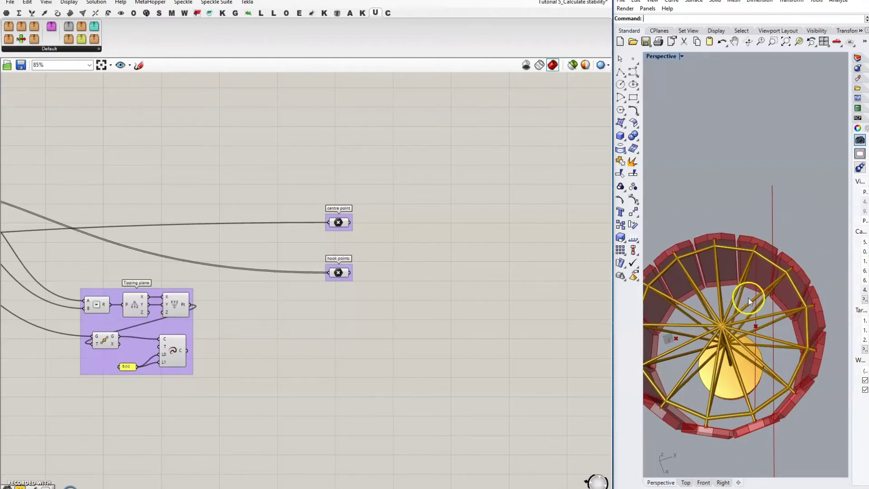
scroll(763, 297, "up", 2)
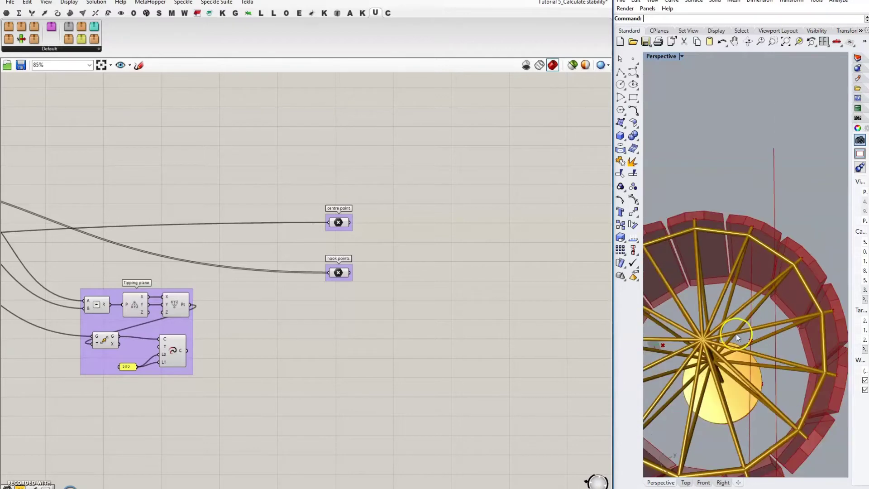
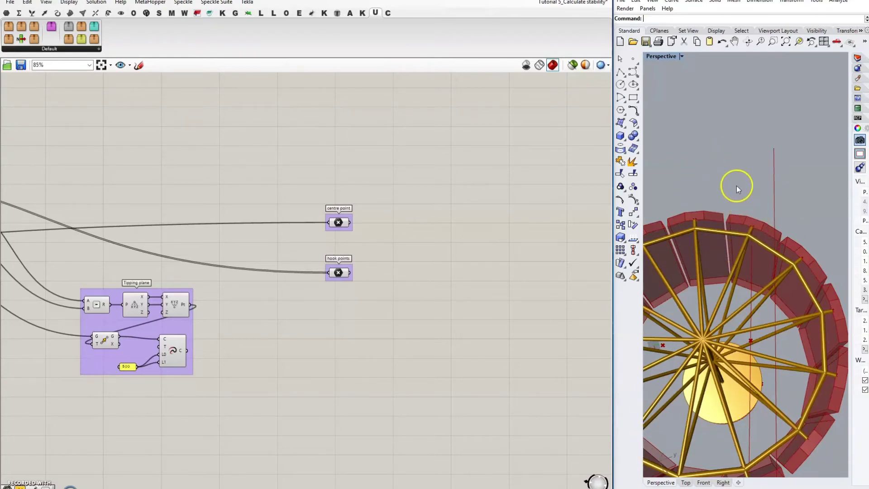
scroll(735, 175, "down", 5)
right_click_drag(731, 238, 738, 153)
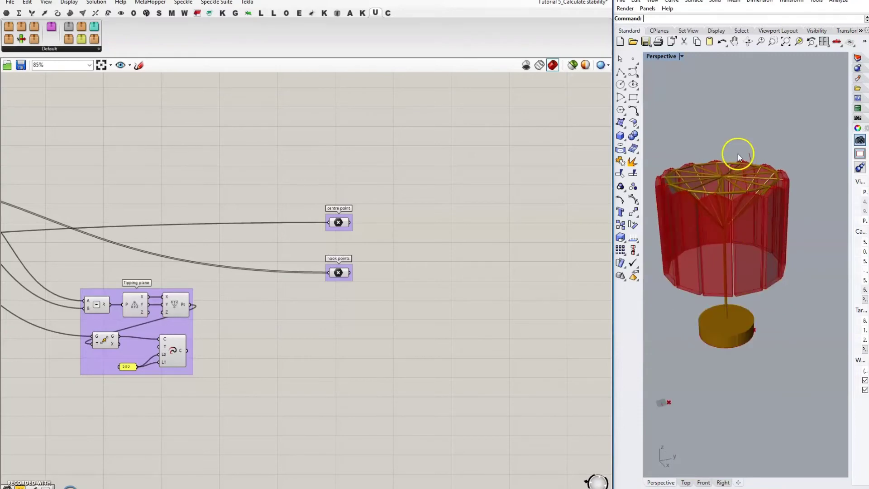
scroll(737, 153, "up", 2)
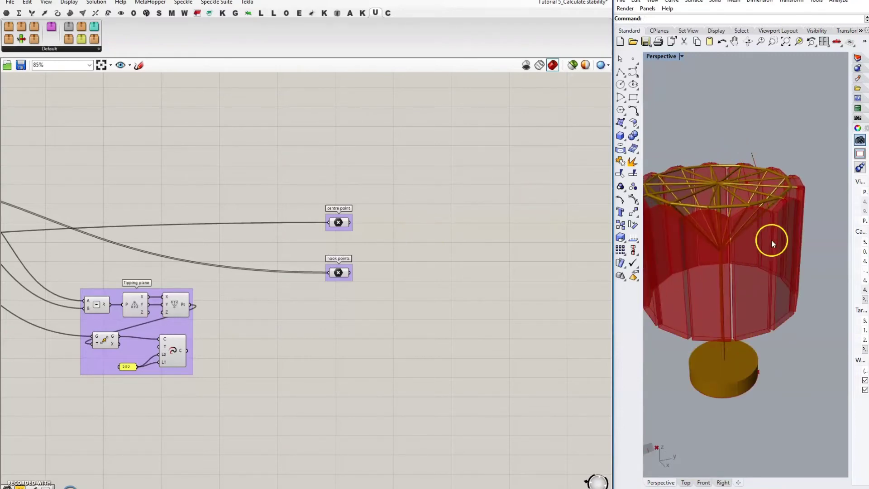
Step: Add a Geometry parameter beside the Split List in the "Coats in the least balanced condition" group and connect the A output to it
right_click_drag(771, 239, 779, 239)
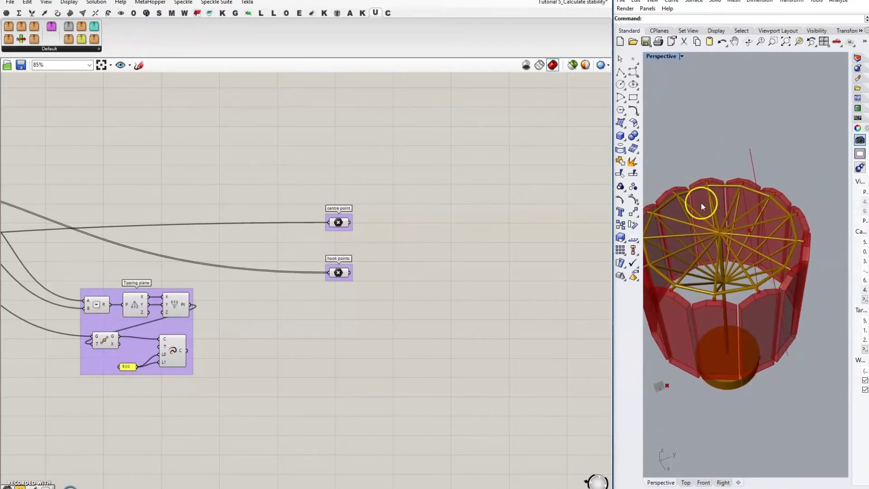
scroll(533, 154, "down", 4)
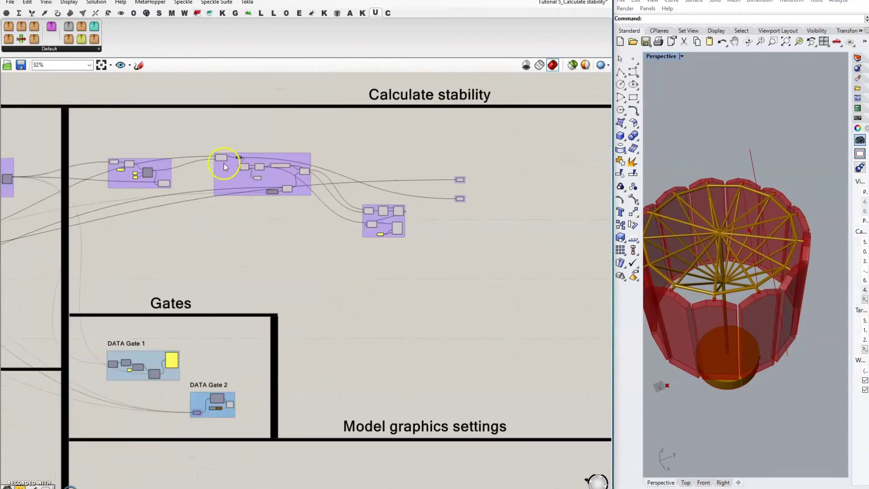
scroll(149, 172, "up", 7)
left_click(224, 224)
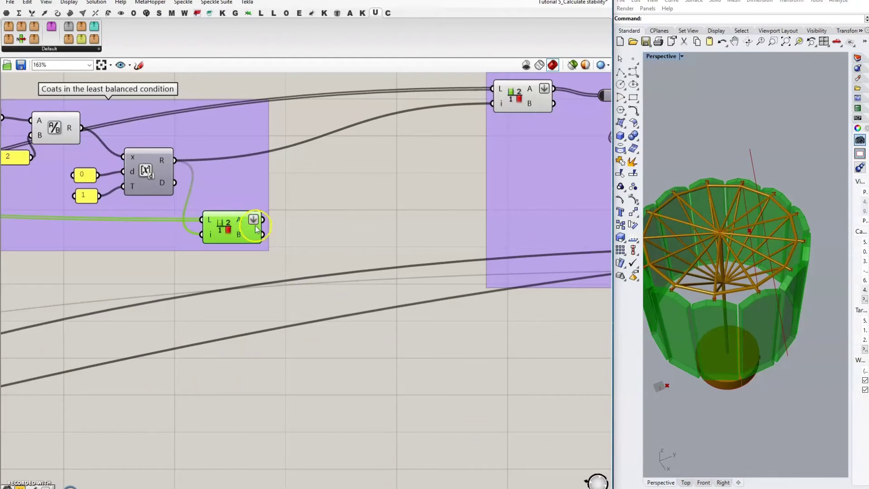
left_click(329, 209)
double_click(330, 209)
type("ge")
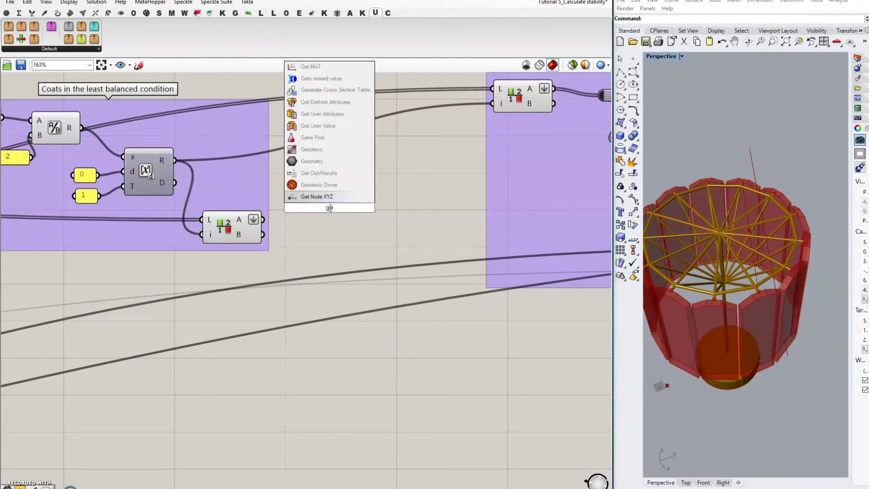
type("o")
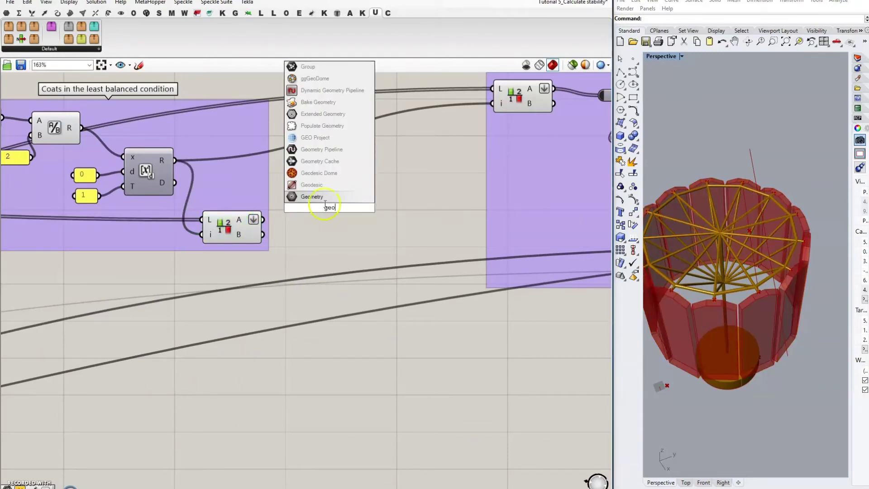
key("Return")
left_click_drag(263, 220, 309, 208)
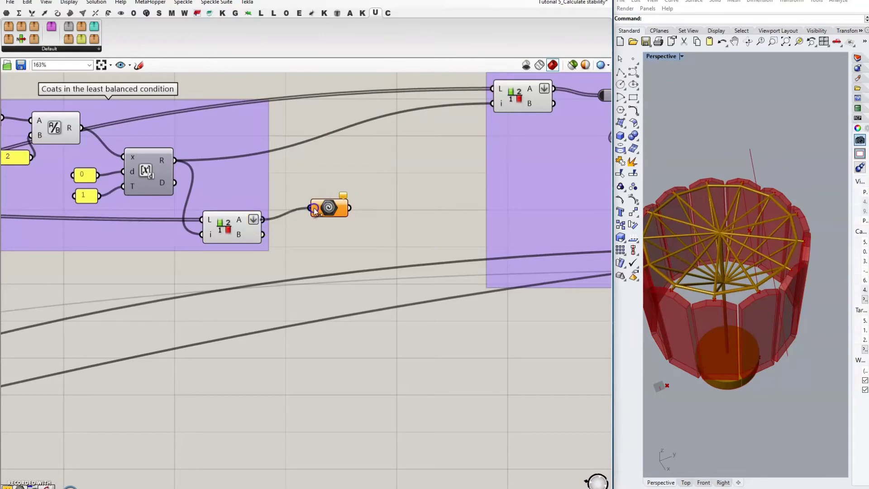
Step: Turn off the preview of the Split List in the "Coats in the least balanced condition" group and check the coats from the side
left_click(223, 234)
middle_click(233, 225)
left_click(262, 197)
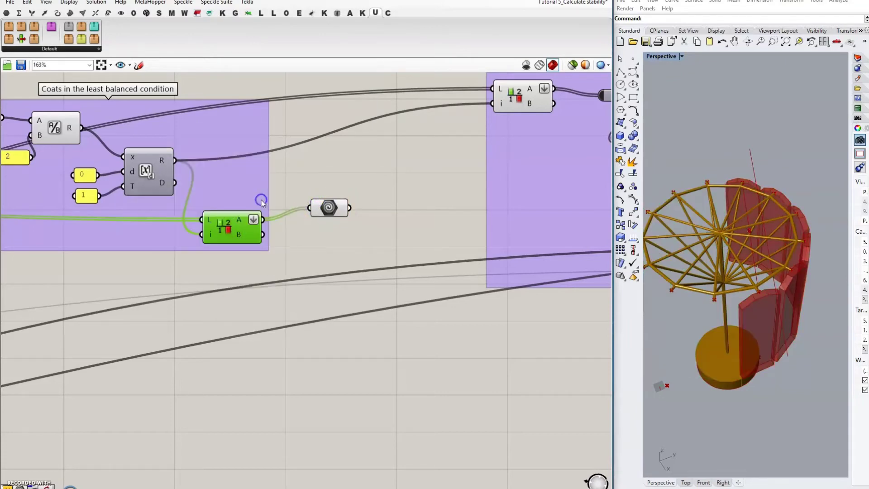
left_click(330, 161)
right_click_drag(769, 321, 792, 346)
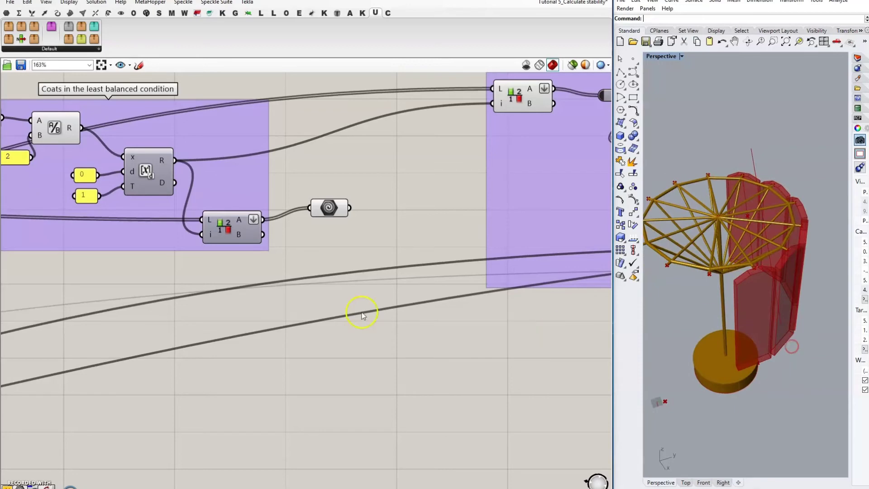
Step: Check the hook points in the viewport and add a Pull Point component beside the centre point and hook points parameters
scroll(362, 315, "down", 5)
scroll(547, 353, "up", 3)
right_click_drag(547, 352, 312, 304)
scroll(380, 244, "up", 2)
left_click(336, 237)
left_click(340, 309)
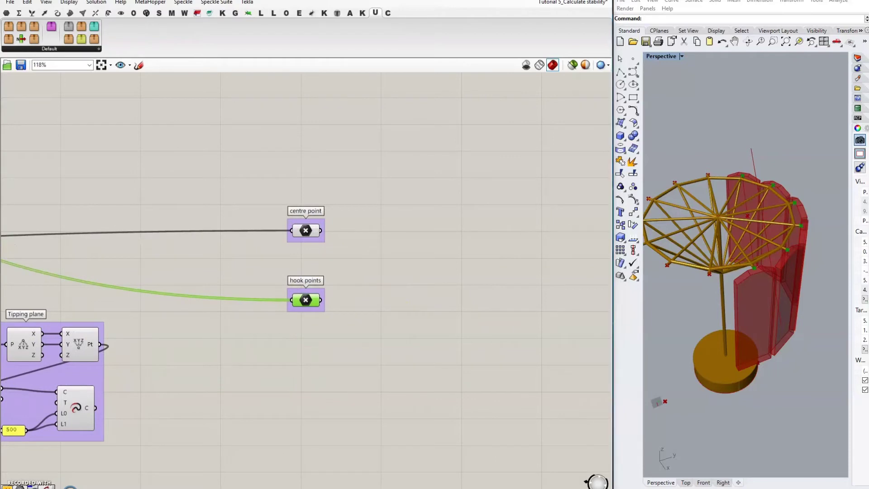
double_click(418, 216)
type("pull")
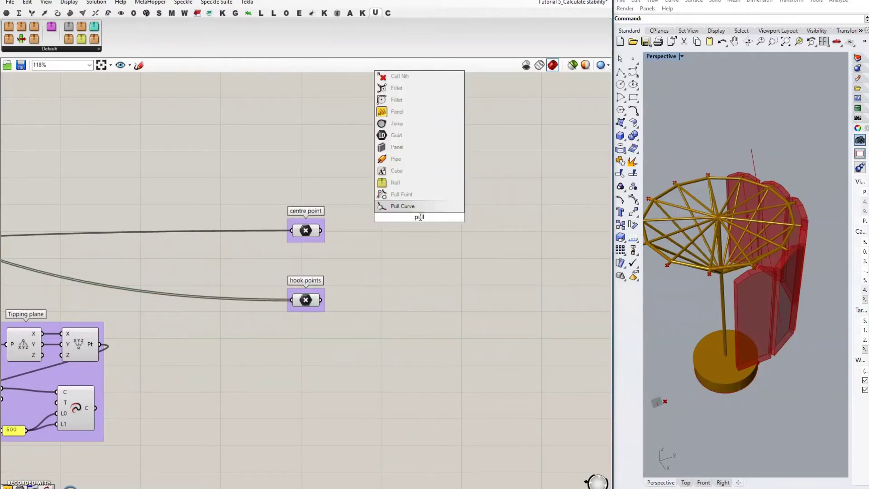
left_click(404, 194)
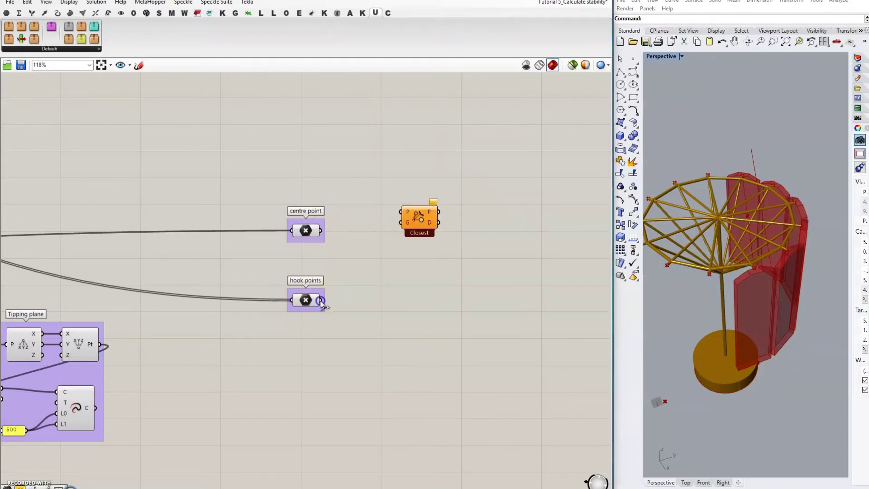
Step: Connect the hook points to Pull Point's P input and the tipping plane's extended curve to its G input, checking the pulled points from above
left_click_drag(320, 299, 403, 213)
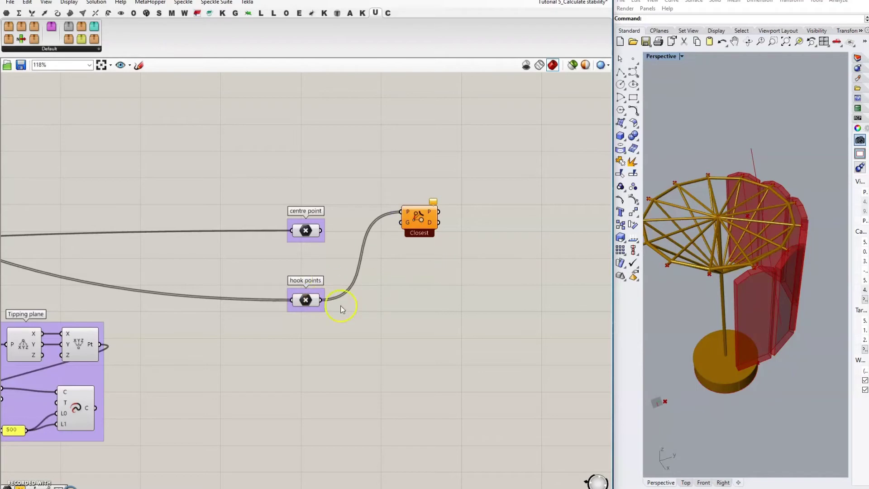
right_click_drag(337, 306, 466, 270)
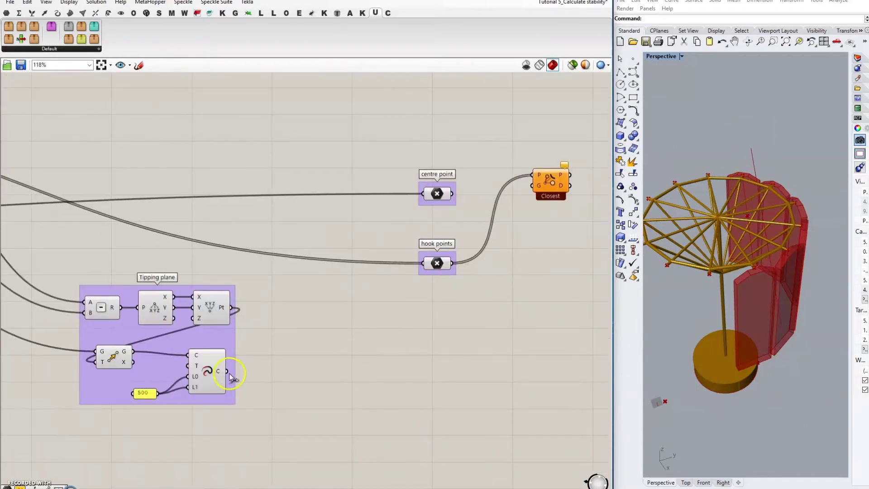
left_click_drag(229, 374, 534, 186)
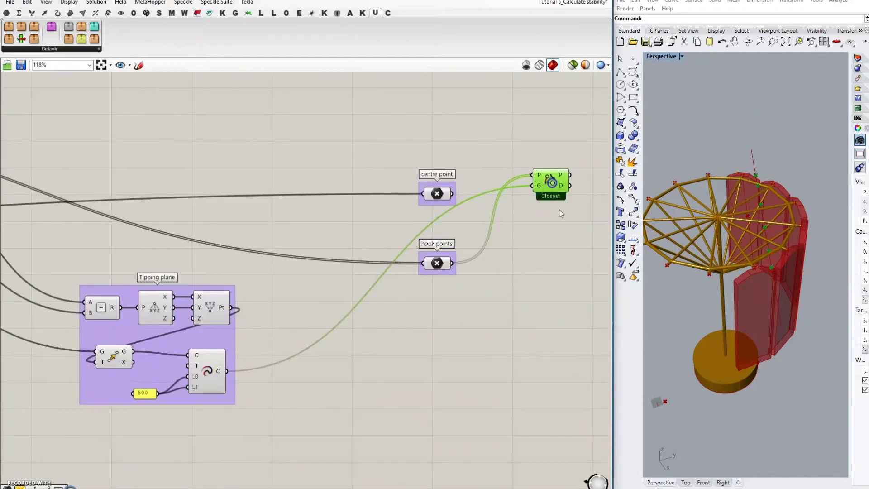
right_click_drag(742, 260, 745, 289)
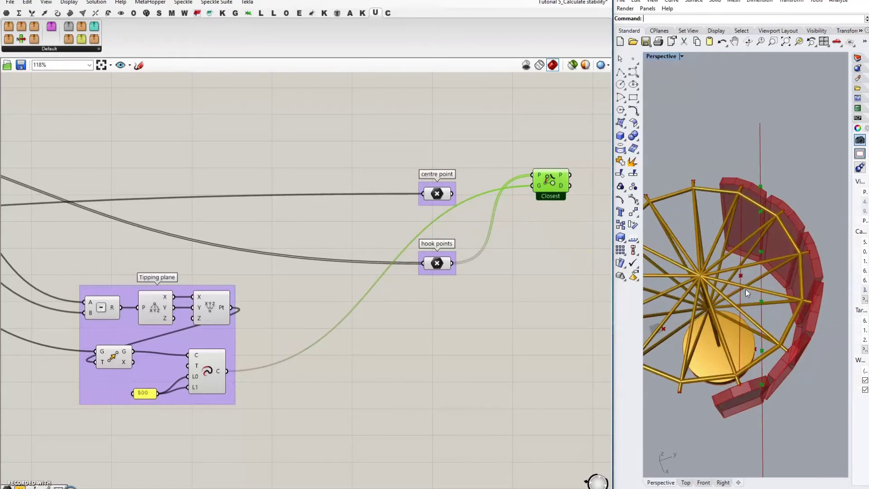
Step: Highlight the centre point, the hook points and the closest points on the tipping line in turn to compare their locations
right_click_drag(555, 232, 500, 261)
left_click_drag(456, 208, 467, 204)
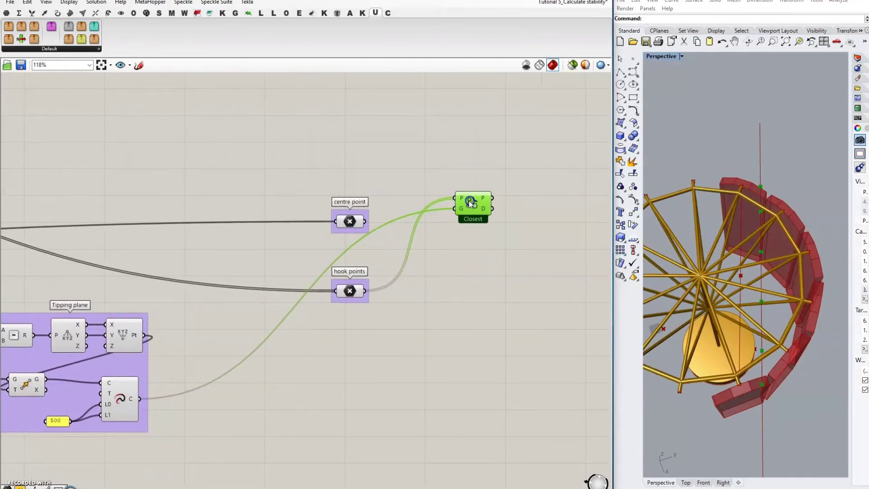
left_click(366, 222)
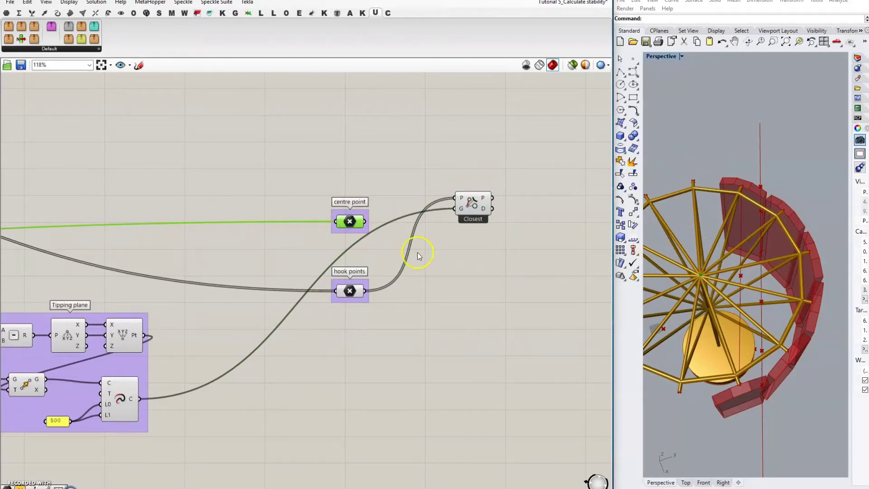
left_click(350, 291)
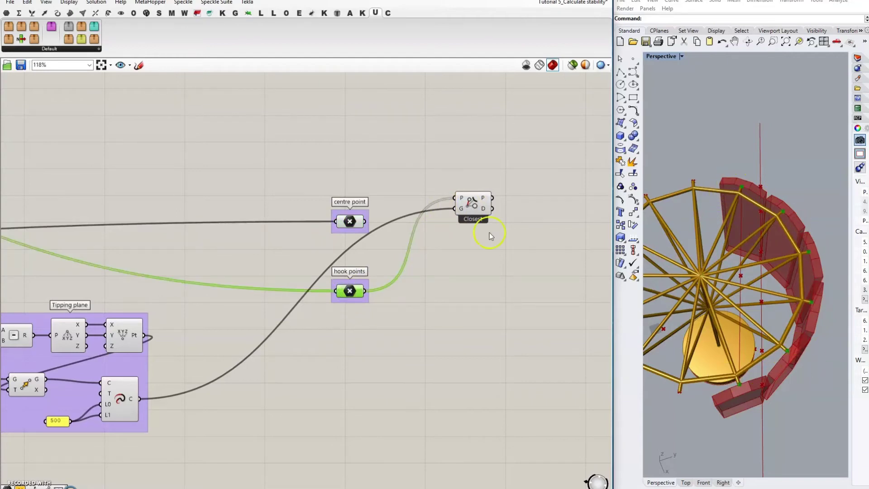
left_click(467, 200)
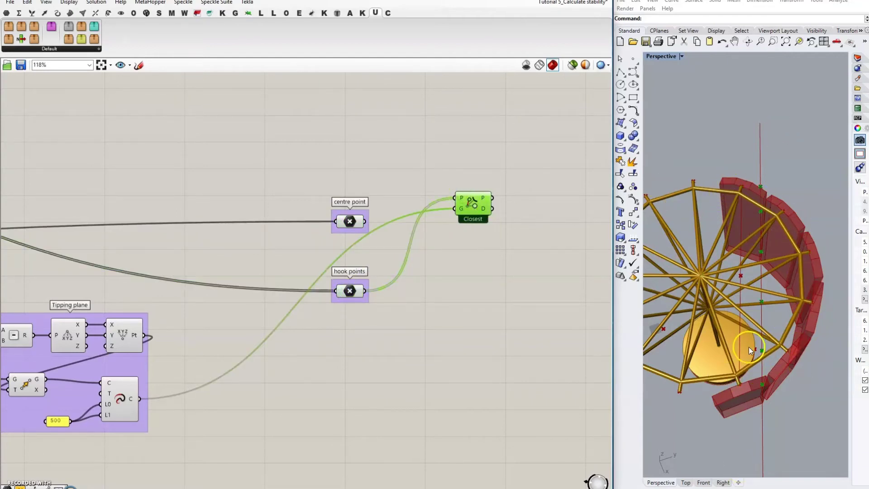
double_click(552, 252)
type("m")
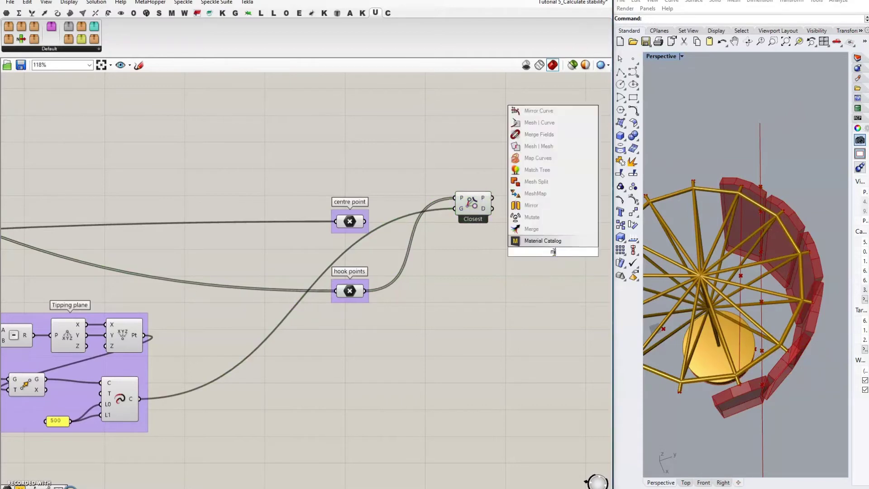
type("e")
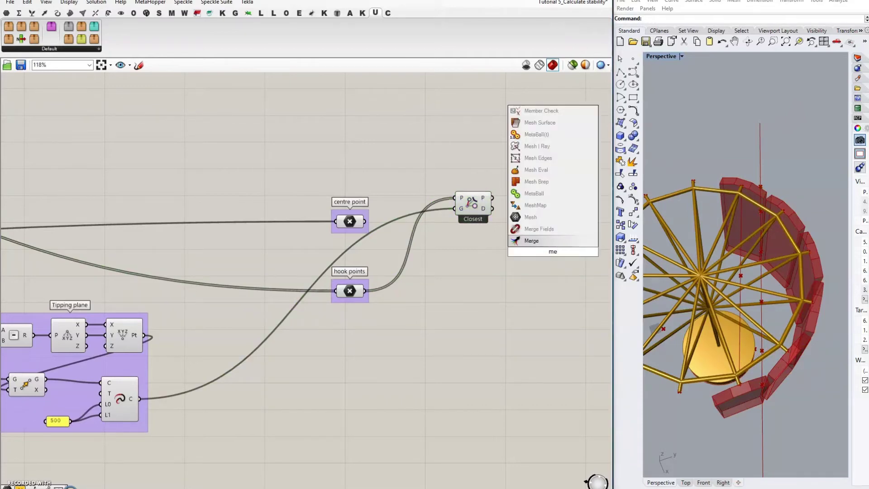
type("asure")
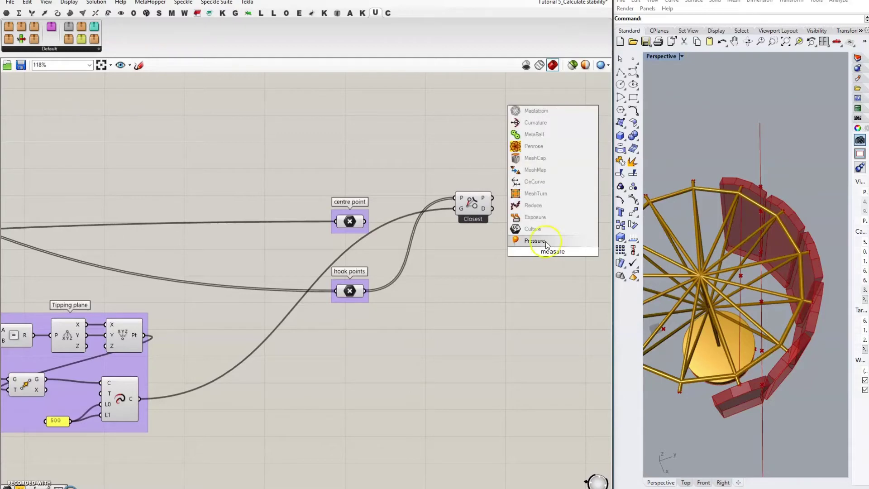
key("BackSpace")
key("BackSpace")
key("BackSpace")
key("BackSpace")
key("BackSpace")
key("BackSpace")
key("BackSpace")
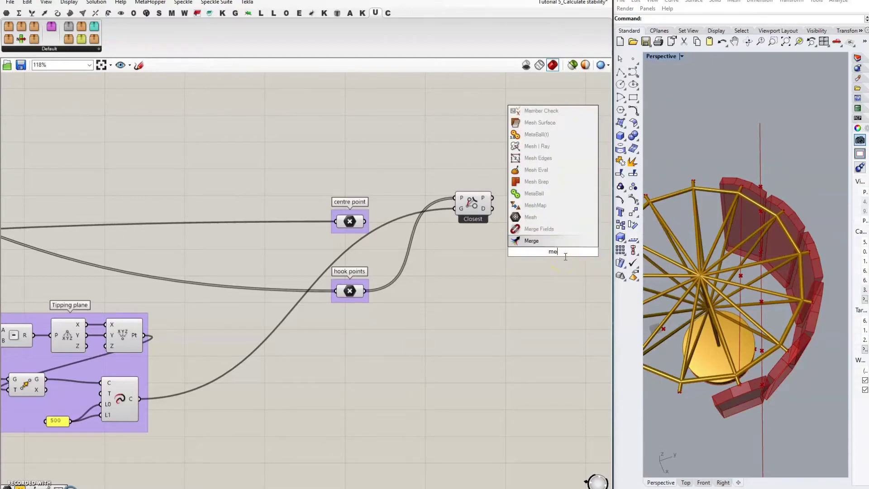
Step: Add a Distance component beyond the Closest component and place a copy of it directly below
type("dis")
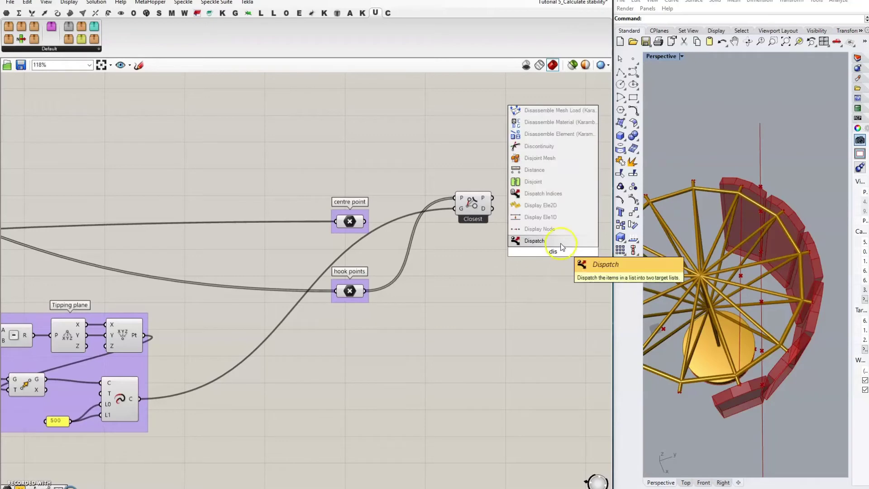
left_click(536, 182)
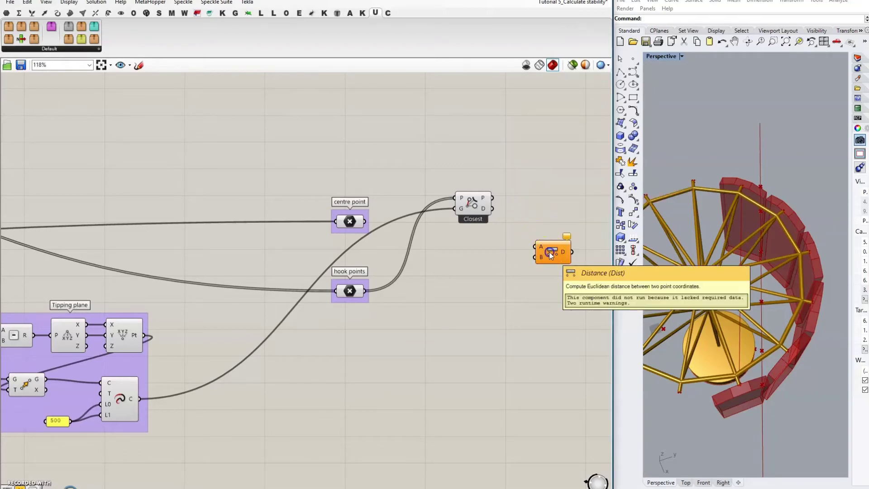
key("ctrl+c")
key("ctrl+v")
left_click(442, 274)
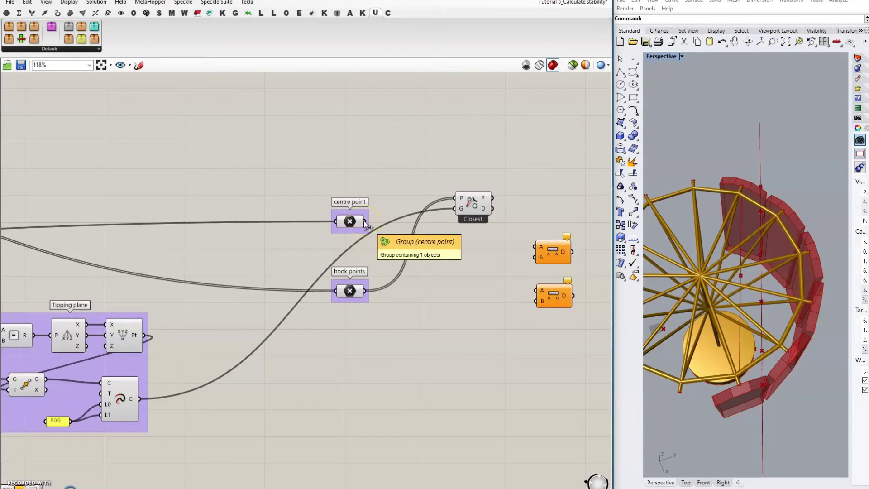
Step: Wire the centre point into A of the upper Distance component and the closest points P into B
left_click_drag(365, 221, 535, 247)
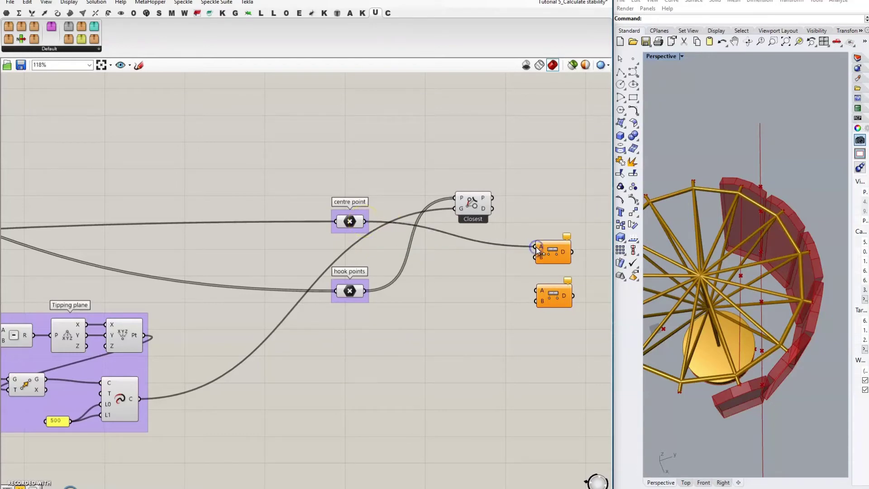
left_click_drag(493, 199, 536, 265)
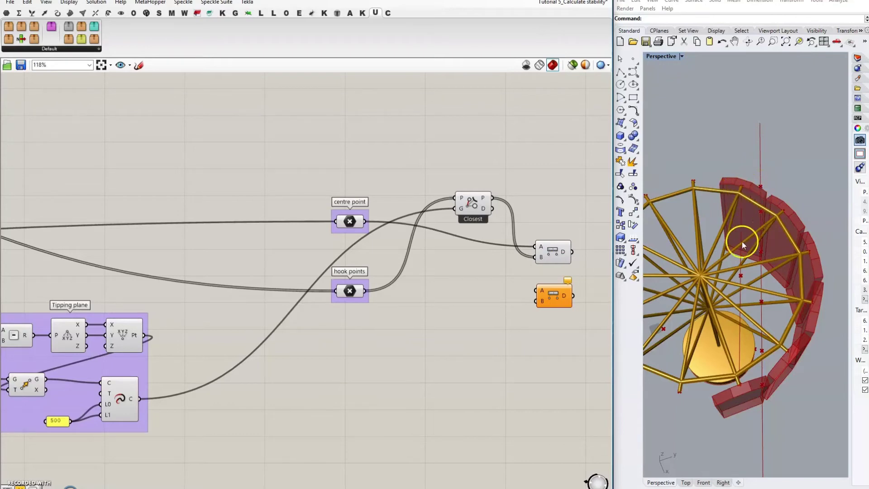
left_click(552, 251)
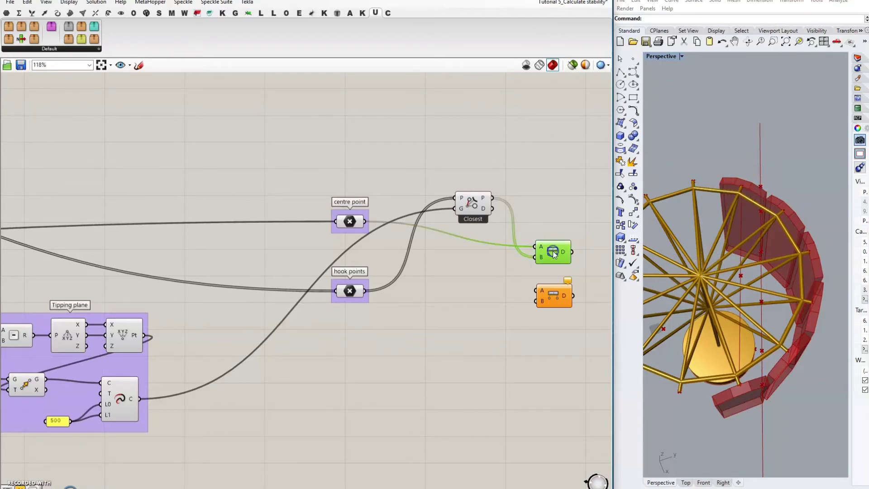
left_click(508, 286)
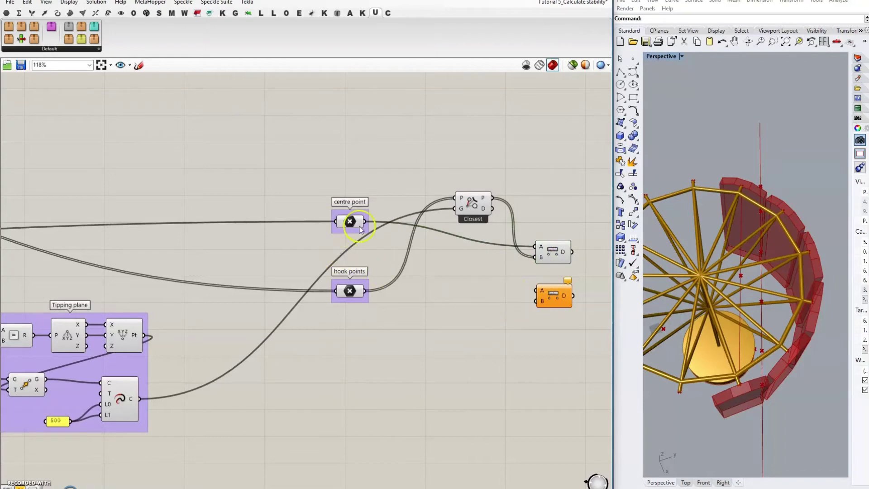
Step: Wire the centre point into A and the hook points into B of the lower Distance component
left_click_drag(365, 222, 535, 290)
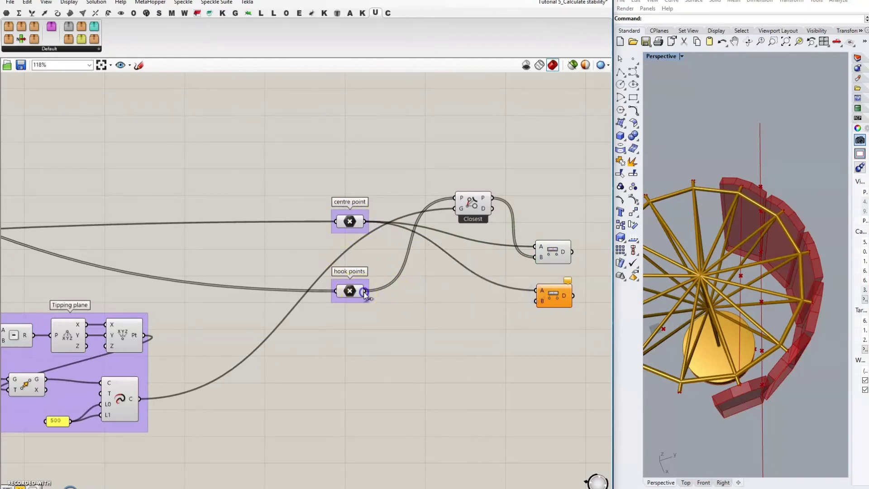
left_click_drag(365, 291, 539, 299)
left_click(551, 295)
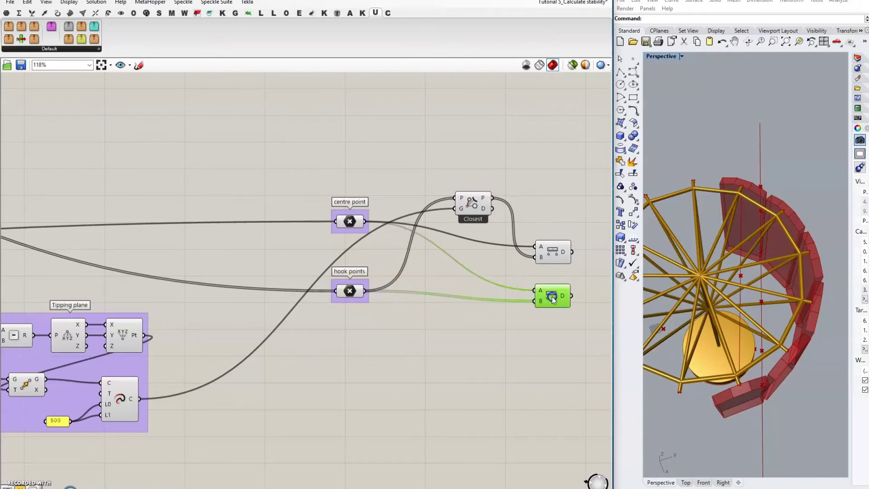
Step: Add a Larger Than component beyond the two Distance components
left_click(674, 231)
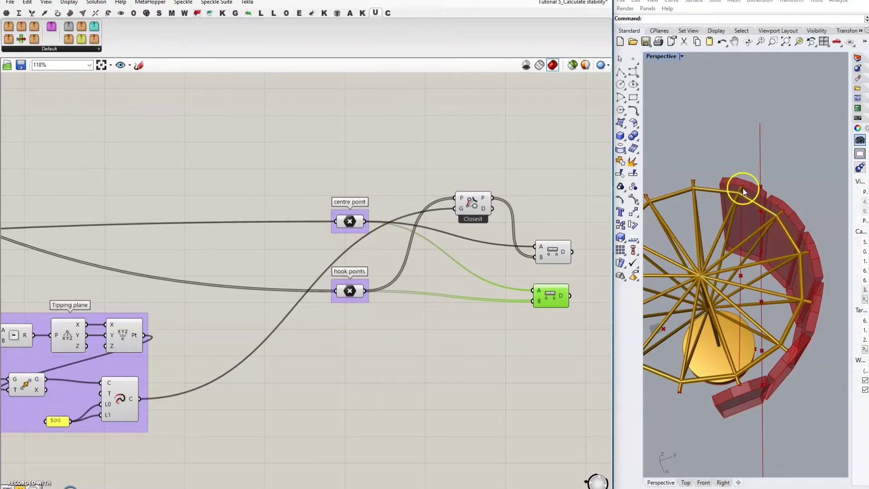
right_click_drag(744, 192, 777, 207)
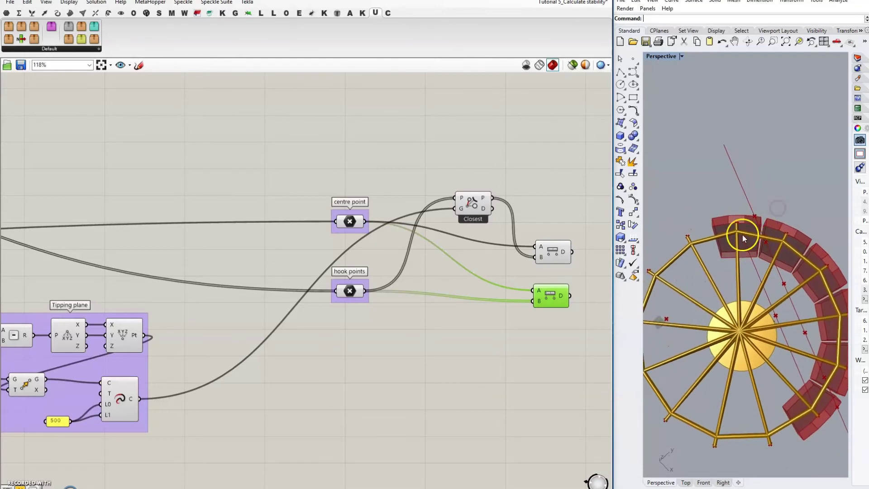
scroll(742, 234, "up", 3)
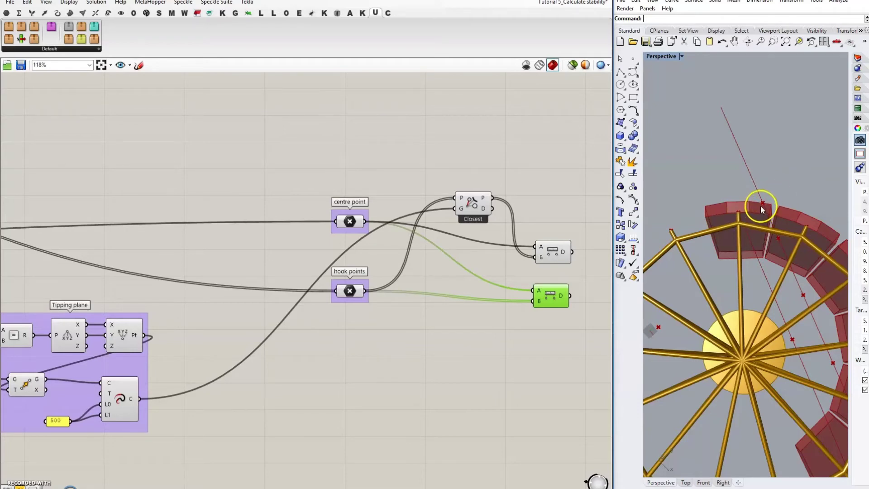
left_click(558, 217)
right_click_drag(558, 217, 420, 209)
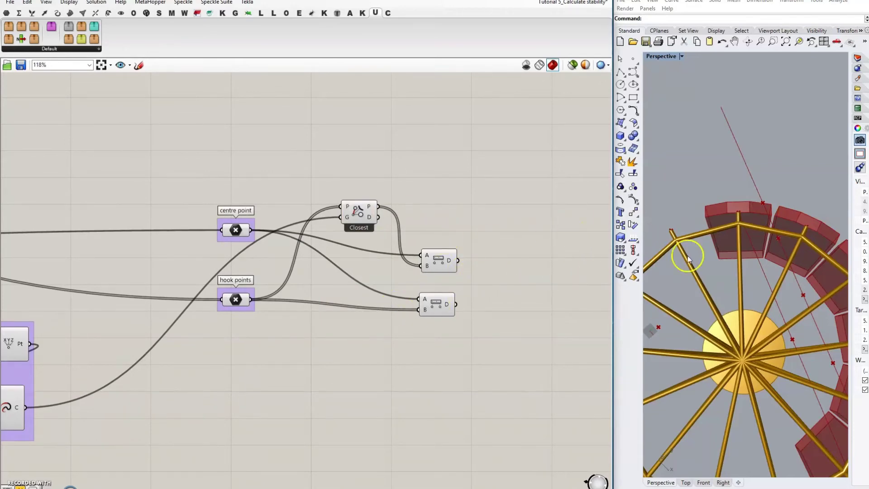
double_click(517, 265)
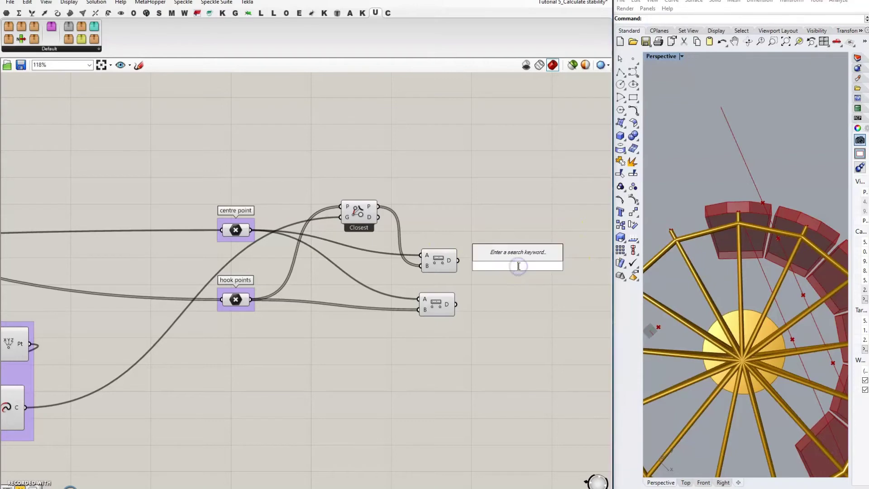
type("larger")
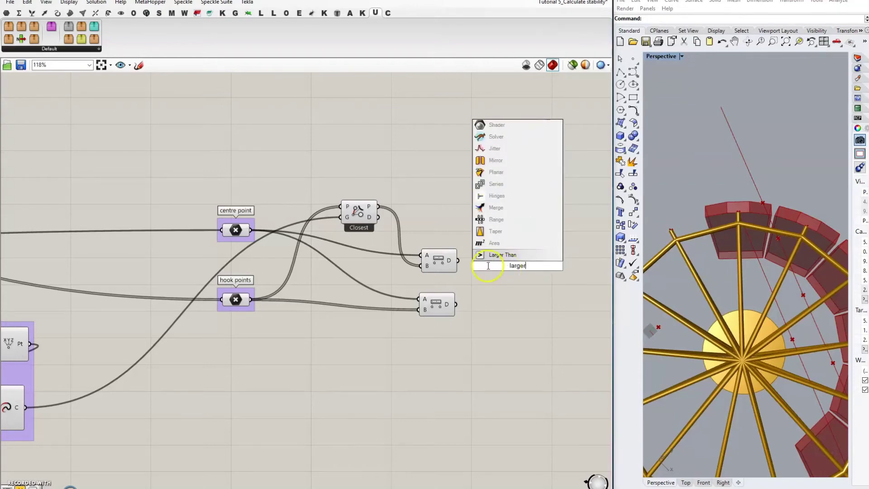
left_click(500, 254)
Step: Wire the upper distance into A and the lower distance into B of Larger Than, and position it between their rows
left_click(453, 266)
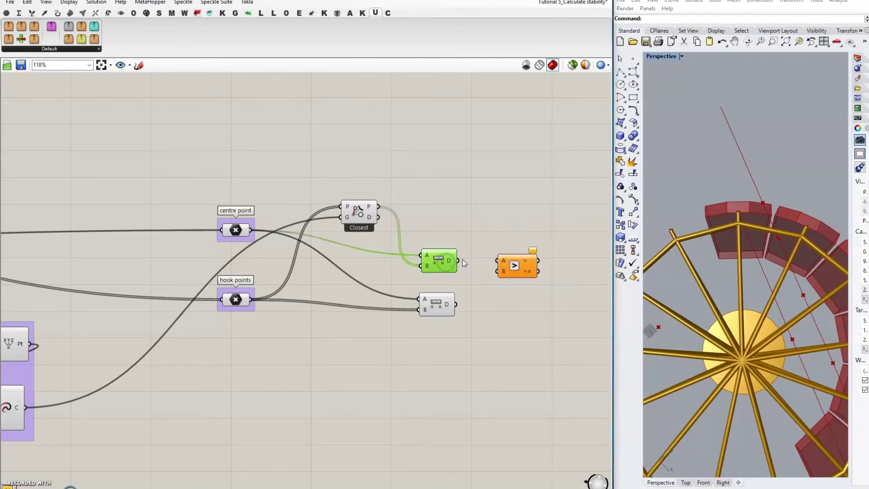
left_click_drag(458, 260, 497, 261)
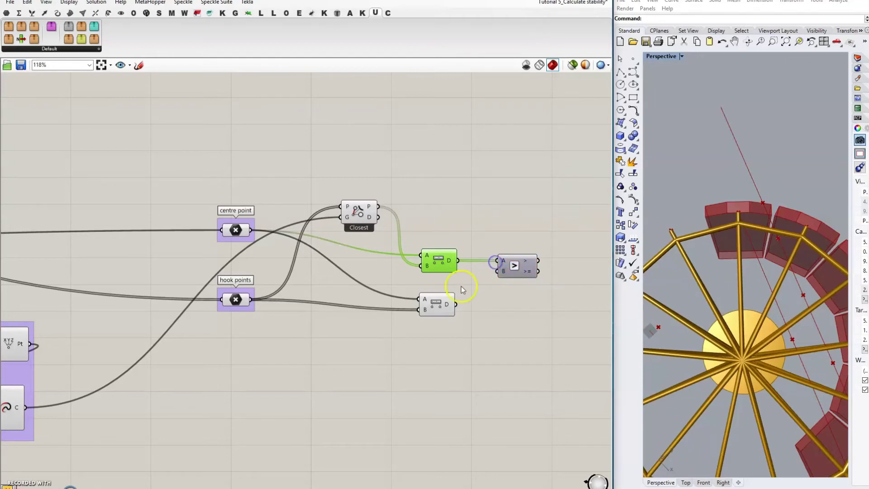
left_click_drag(456, 304, 497, 273)
left_click_drag(514, 270, 509, 289)
left_click(530, 264)
Step: Highlight the closest points and the Distance components to compare the distances from the centre to the tipping line and the hooks
right_click_drag(529, 265, 463, 223)
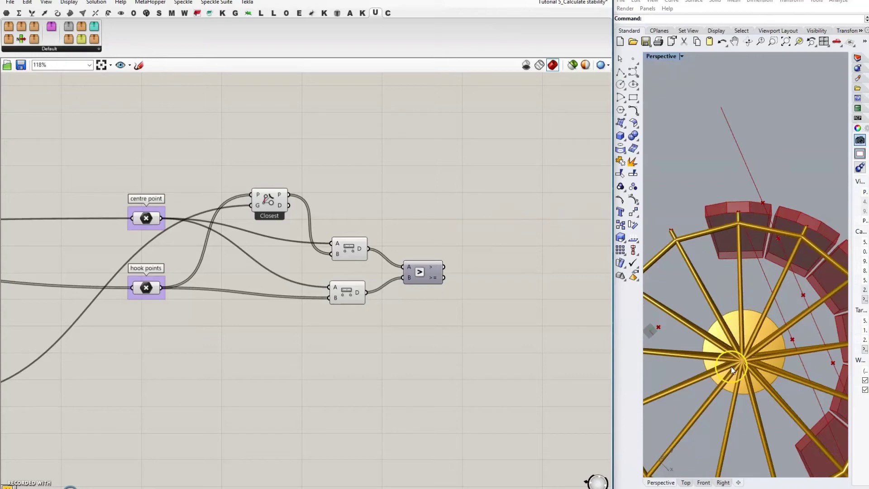
left_click(756, 223)
left_click(351, 250)
left_click(752, 203)
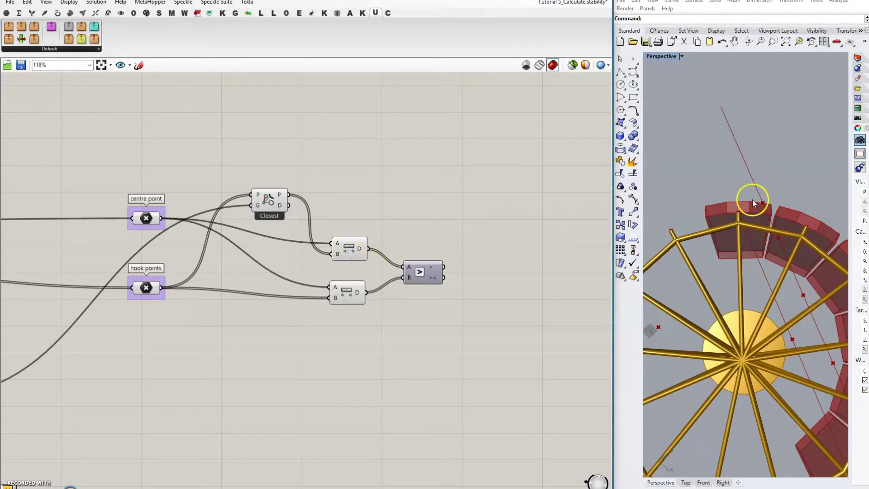
left_click(352, 248)
left_click(273, 199)
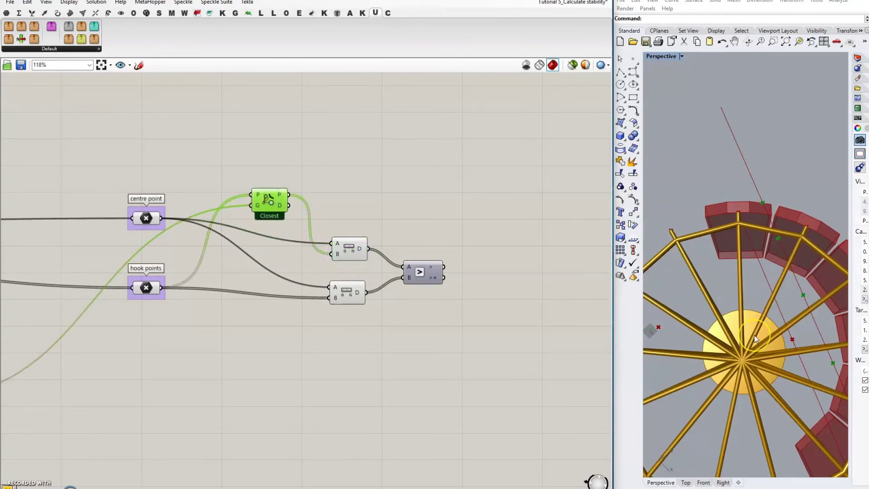
left_click(340, 298)
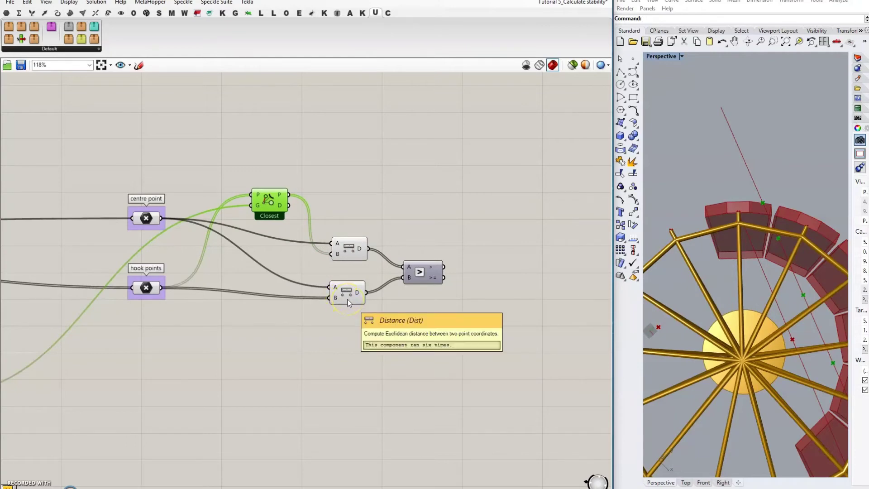
left_click(347, 299)
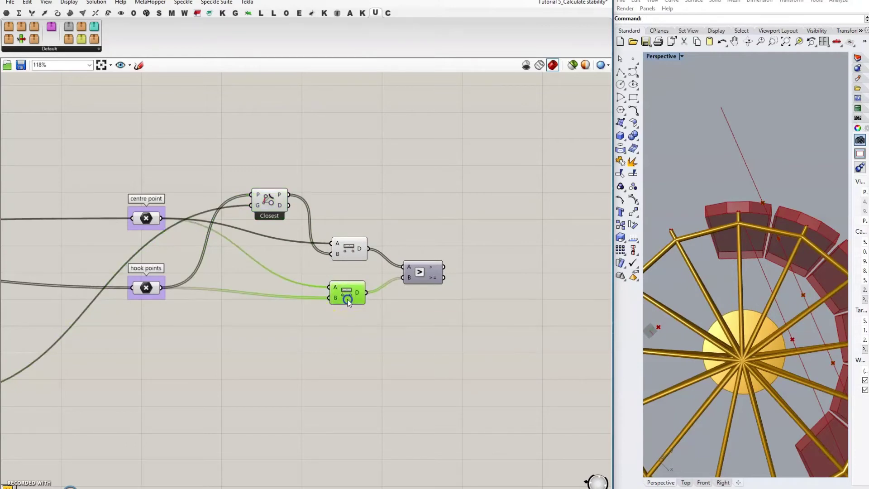
Step: Add a Panel wired to the > output of Larger Than, resize it narrower and taller, and place it above that component
double_click(532, 236)
type("panel")
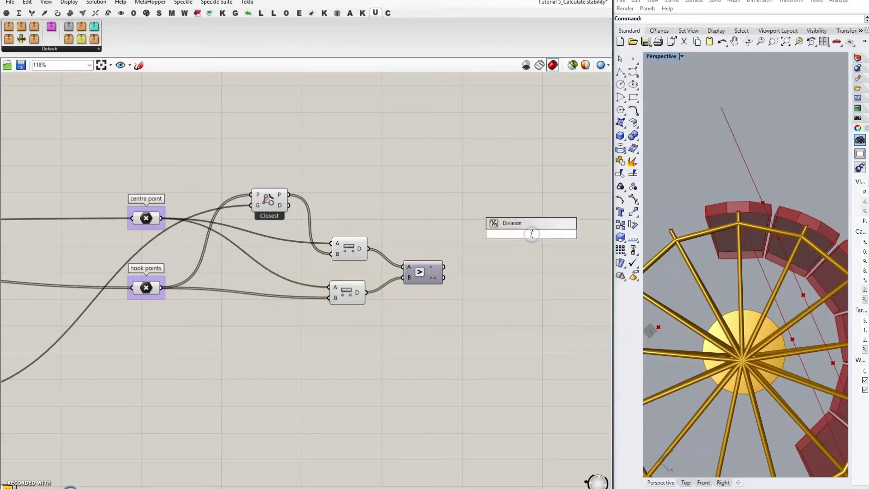
key("Return")
left_click_drag(446, 270, 487, 234)
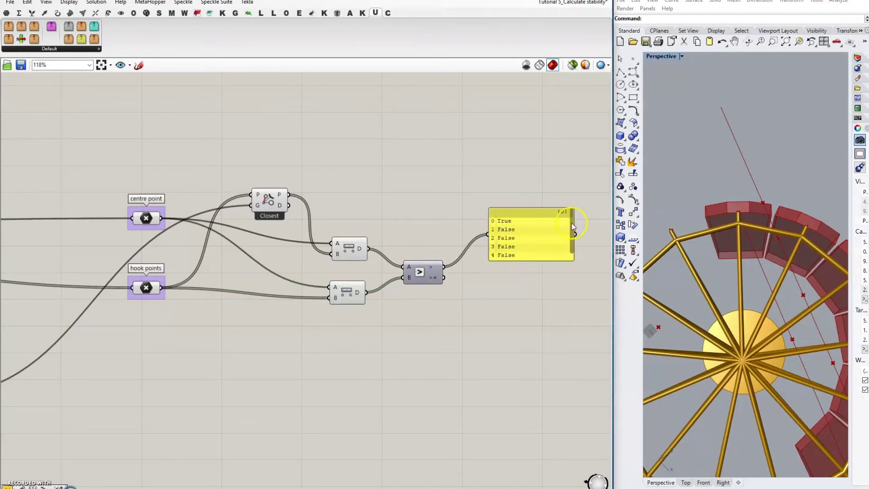
left_click_drag(573, 229, 529, 225)
left_click_drag(511, 261, 484, 202)
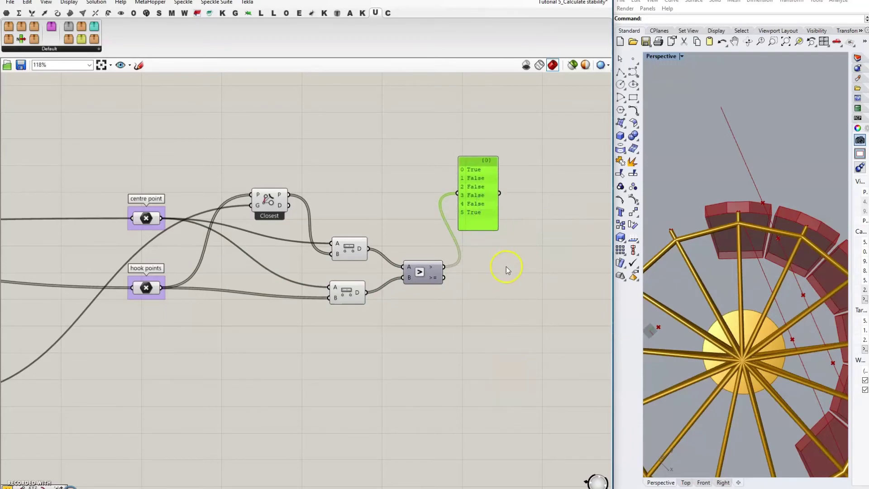
Step: Add a Dispatch component beyond the panel and wire the D output of the Closest component into its L input
right_click_drag(506, 267, 396, 285)
double_click(472, 233)
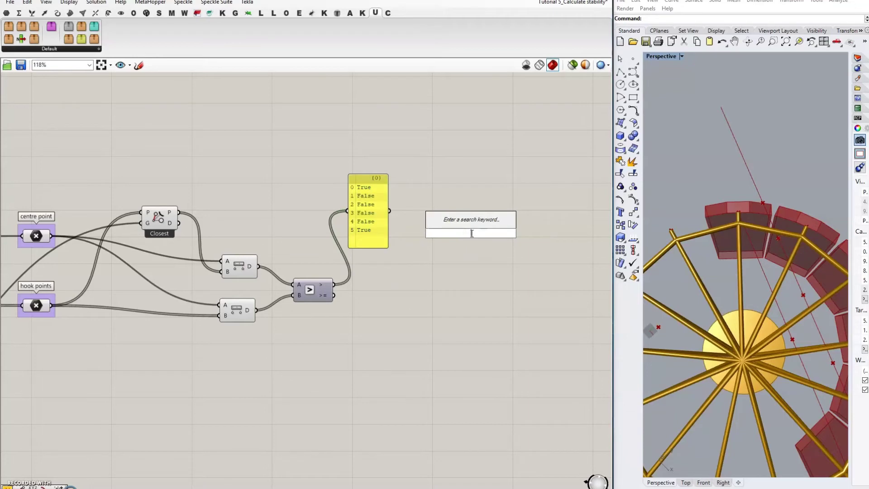
type("di")
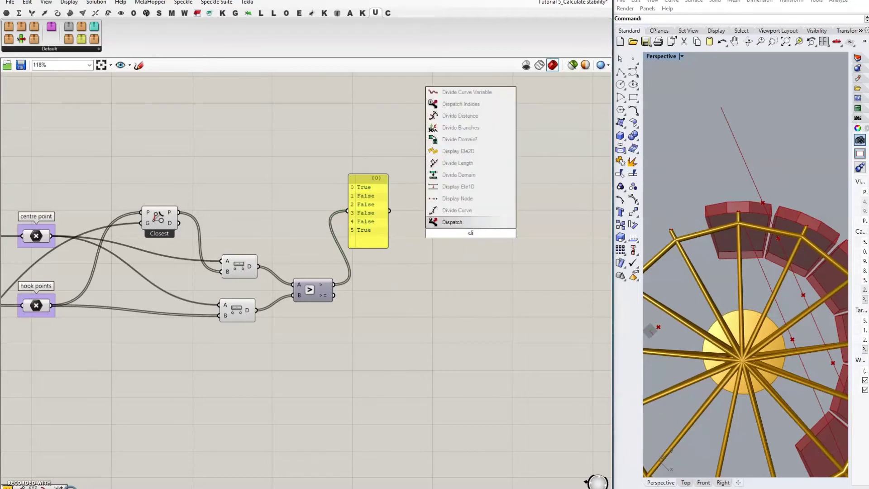
left_click(464, 224)
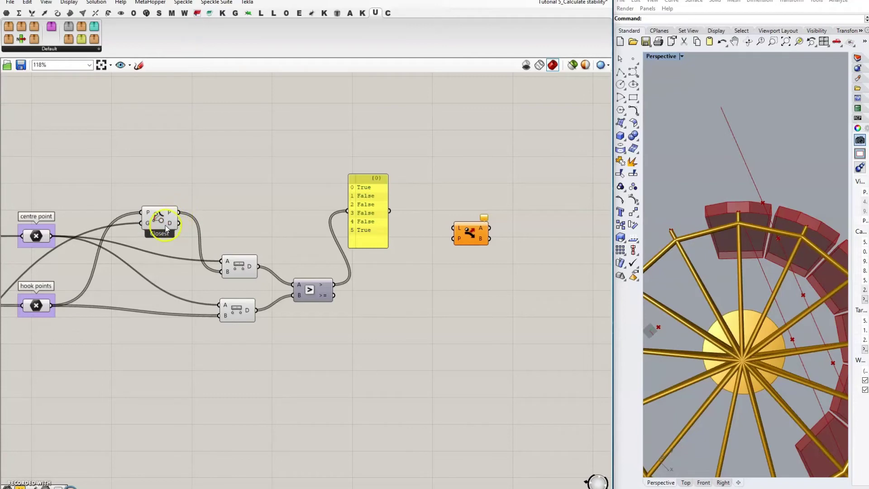
left_click_drag(178, 223, 453, 228)
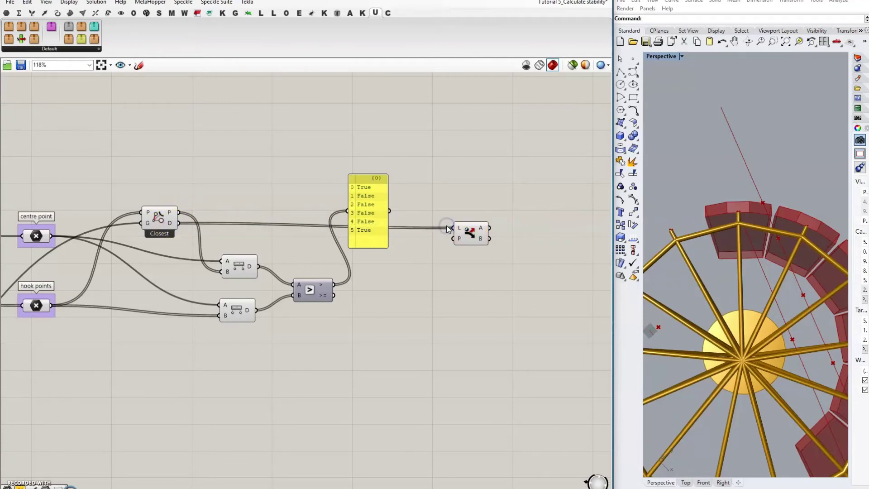
right_click_drag(232, 202, 270, 208)
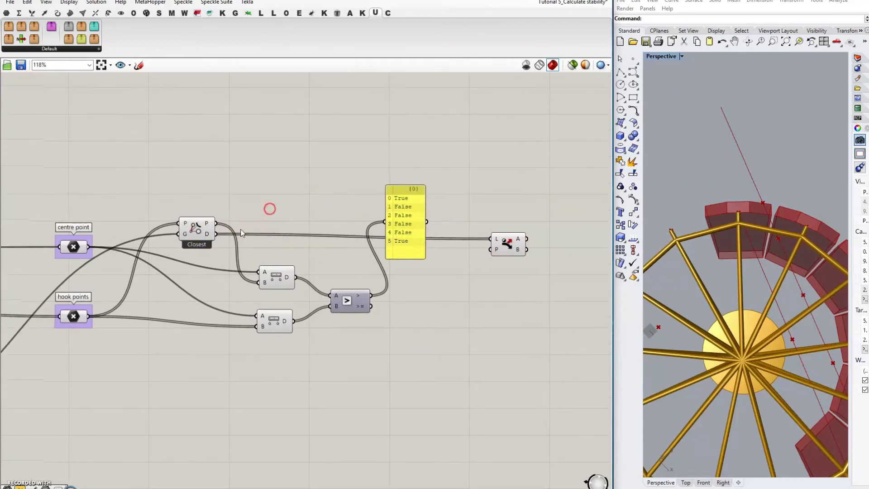
Step: Apply the expression x/1000 to the D output of the Closest component and check the converted distances
mouse_move(207, 235)
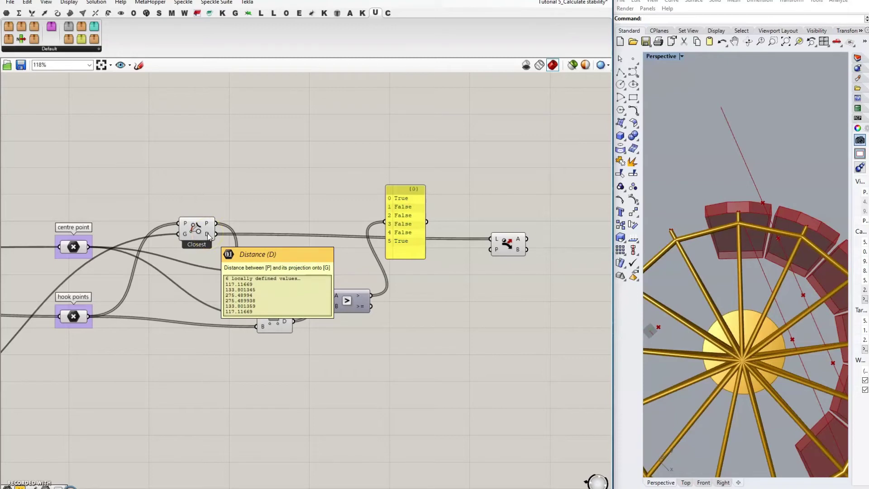
right_click(207, 235)
mouse_move(241, 304)
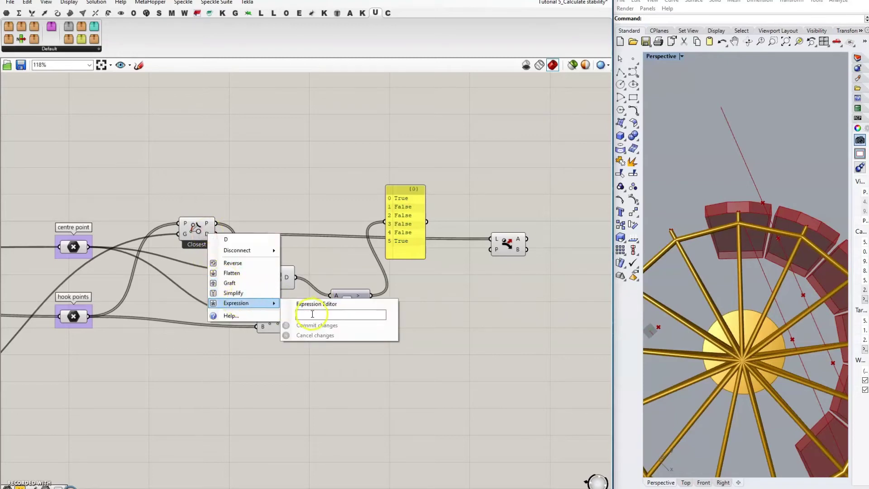
left_click(314, 314)
type("x")
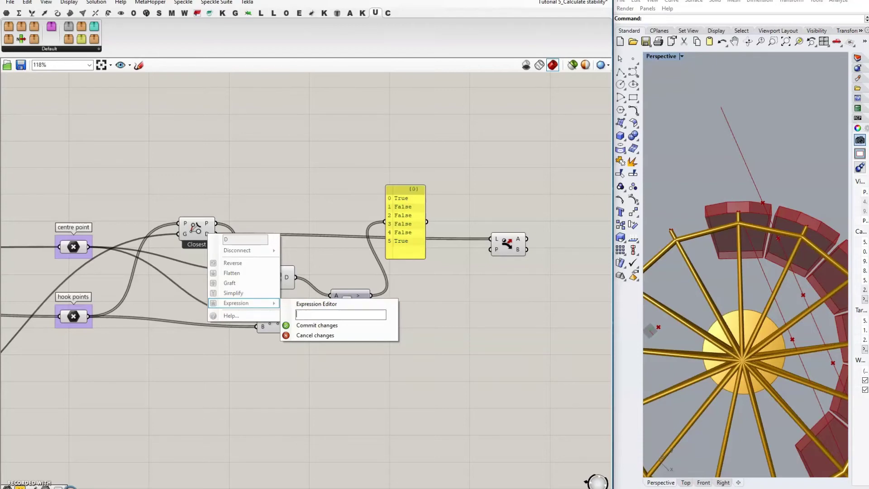
type("/1000")
left_click(355, 325)
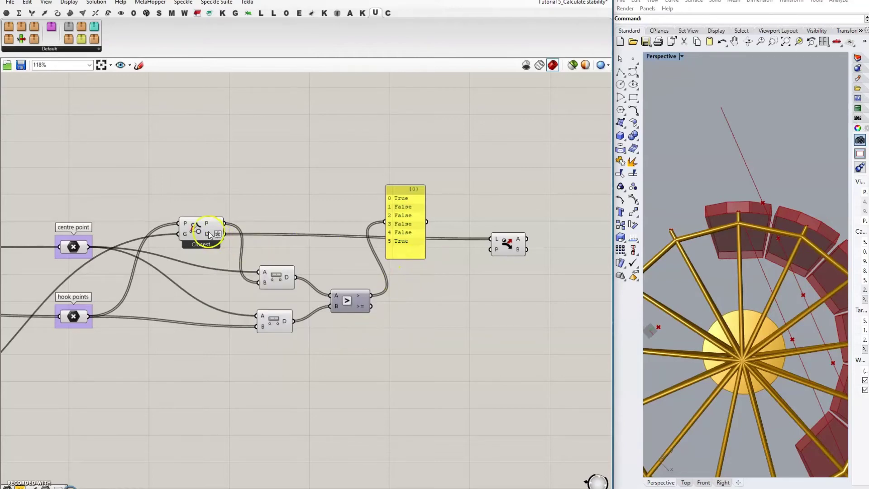
mouse_move(208, 234)
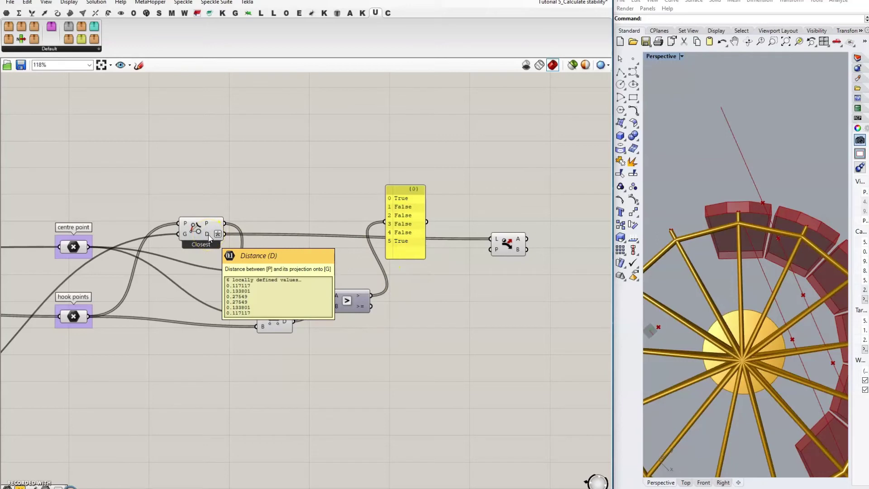
Step: Wire Larger Than's > output into P of Dispatch, and move the panel beyond Dispatch, rewired to output A and made wider and shorter
left_click_drag(507, 241, 510, 233)
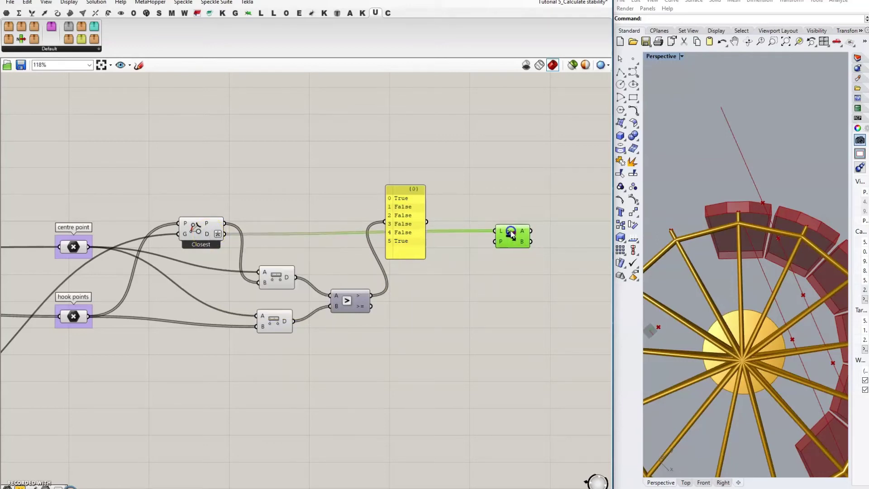
left_click_drag(371, 296, 461, 243)
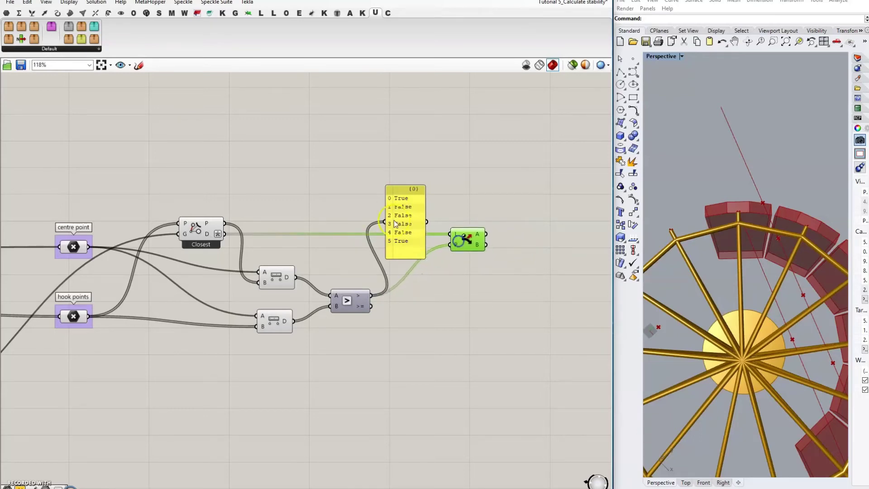
left_click_drag(395, 222, 537, 194)
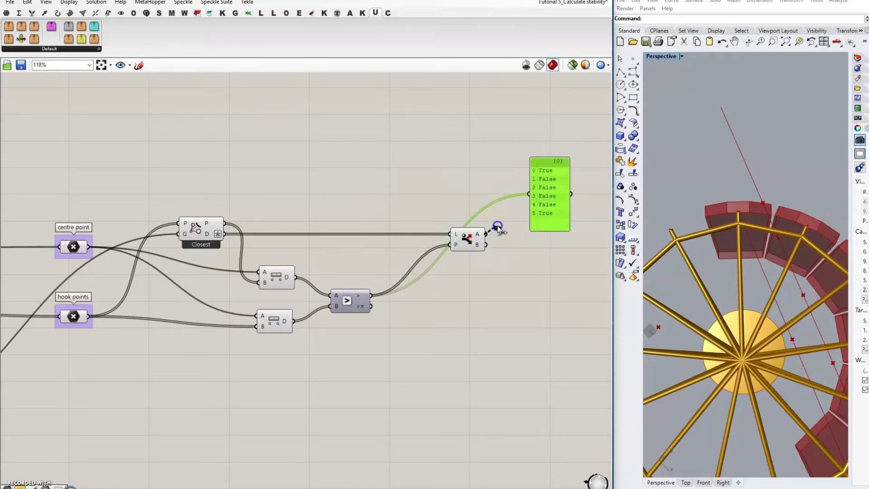
left_click_drag(486, 234, 529, 193, "shift")
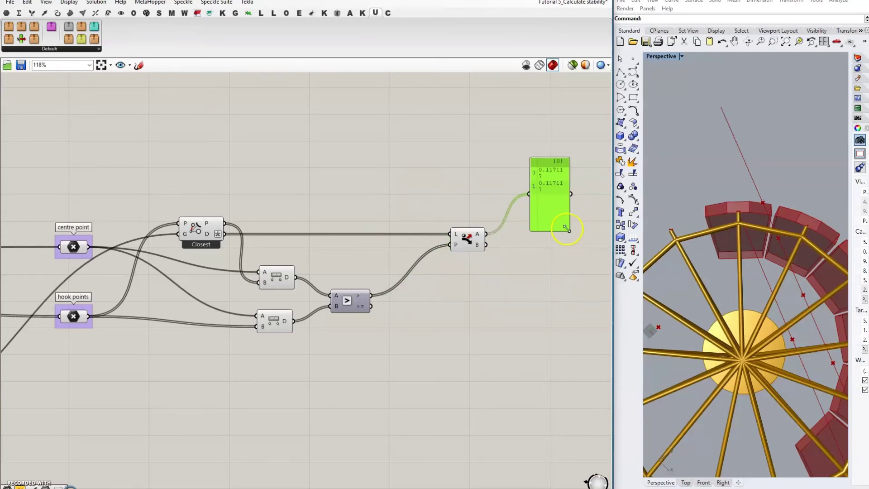
left_click_drag(570, 230, 589, 202)
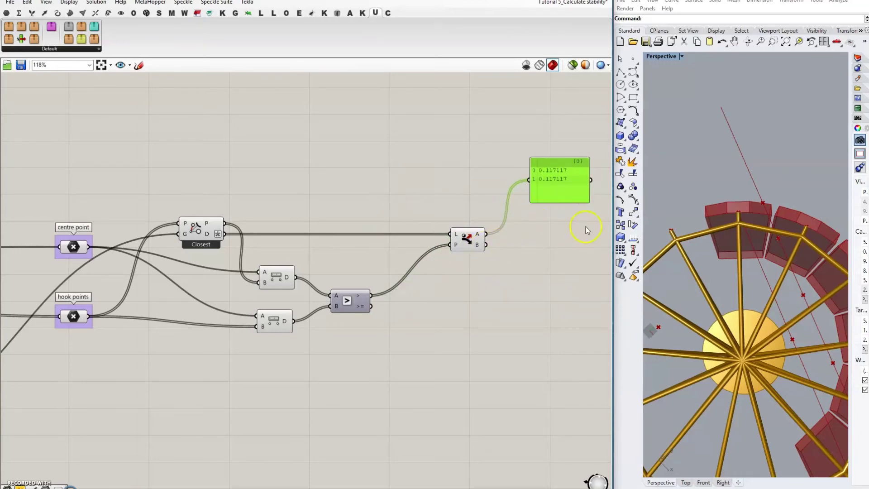
Step: Duplicate the panel below the first one, wire it to output B of Dispatch and make it taller
right_click_drag(706, 261, 731, 264)
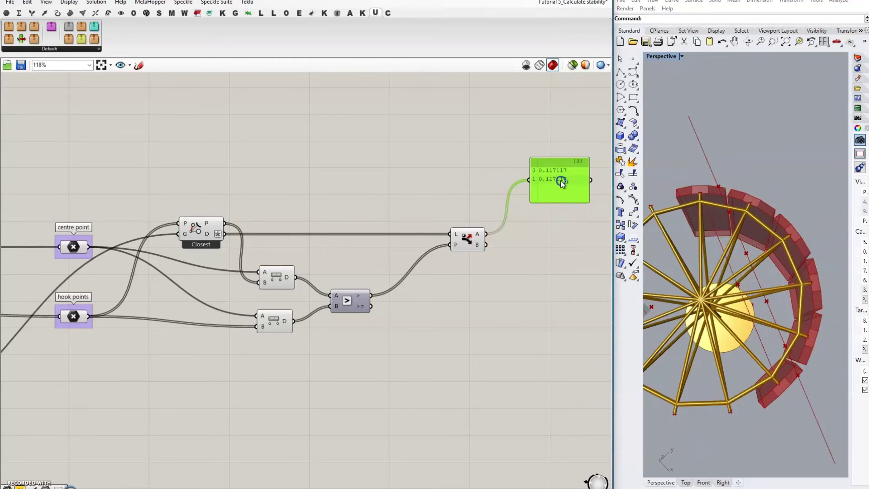
left_click_drag(561, 180, 559, 252, "alt")
left_click_drag(486, 245, 528, 256)
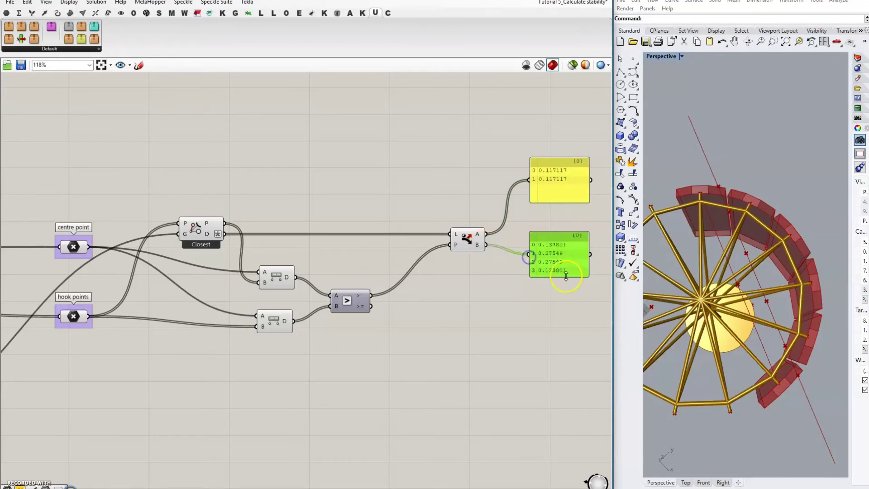
left_click_drag(575, 276, 576, 294)
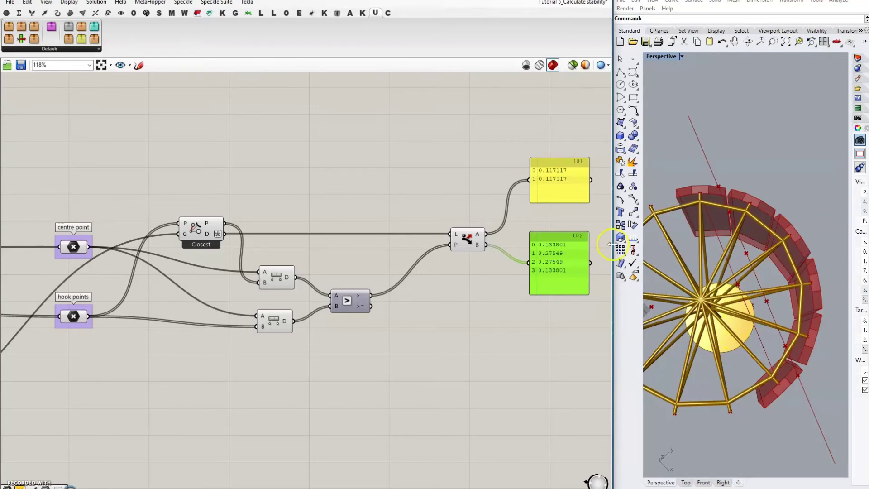
Step: Try a Diameter of Base of 365 mm and compare the Dispatch panels with the tipping line in the model
scroll(563, 148, "down", 3)
scroll(512, 156, "down", 2)
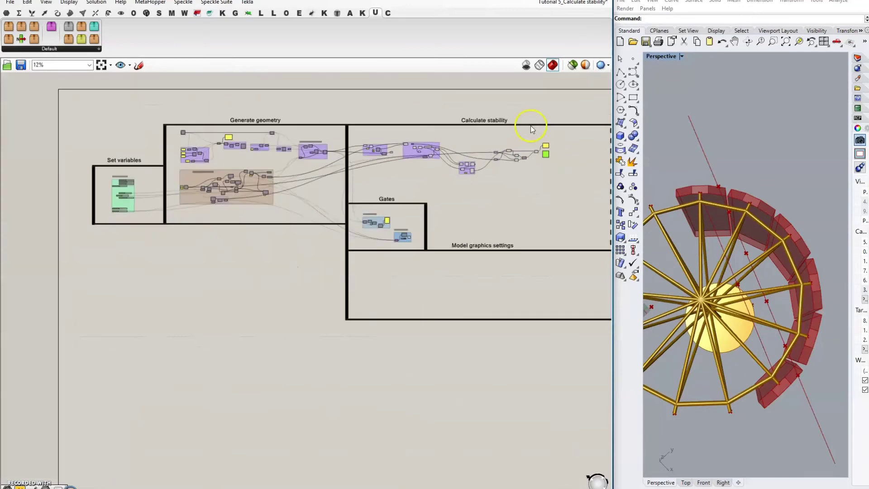
scroll(168, 186, "up", 5)
scroll(190, 245, "up", 3)
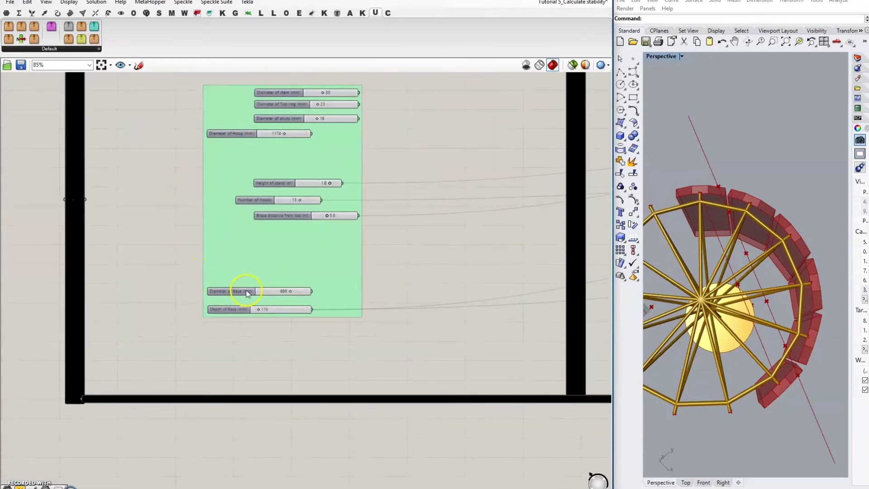
scroll(259, 308, "up", 2)
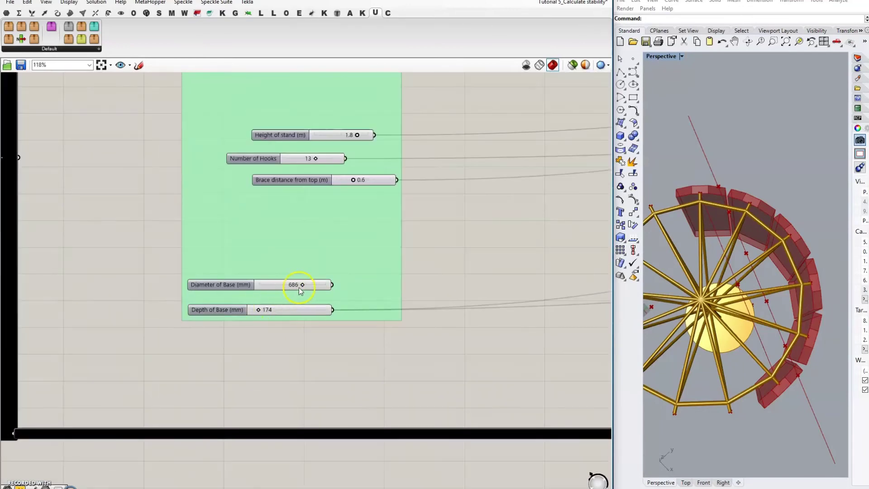
left_click_drag(302, 285, 278, 287)
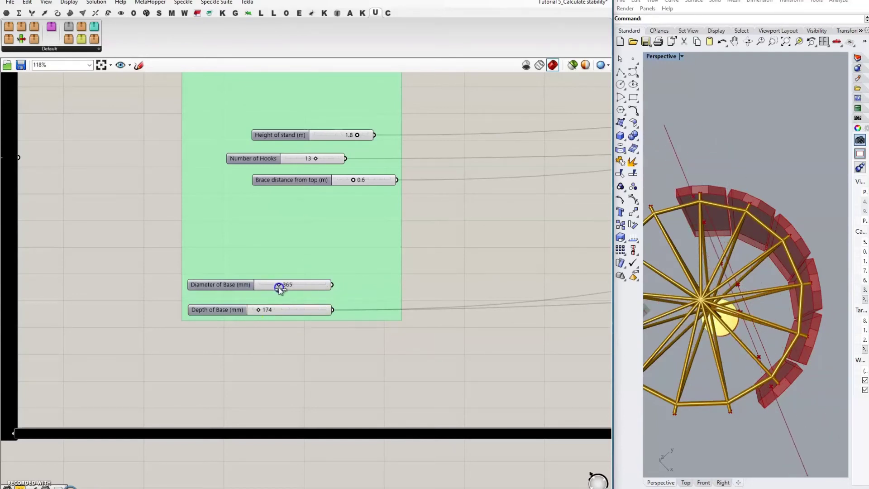
left_click(703, 190)
right_click_drag(686, 308, 715, 299)
scroll(208, 293, "down", 5)
scroll(208, 293, "down", 5)
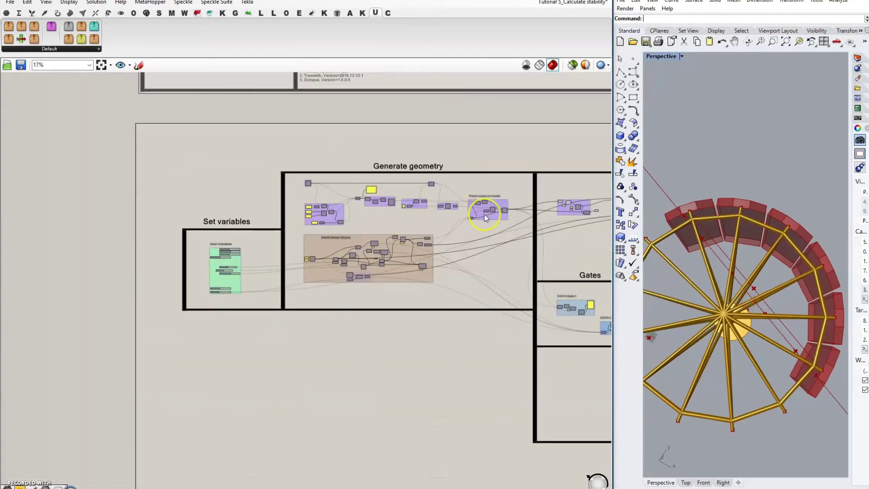
right_click_drag(484, 214, 219, 282)
scroll(537, 243, "up", 10)
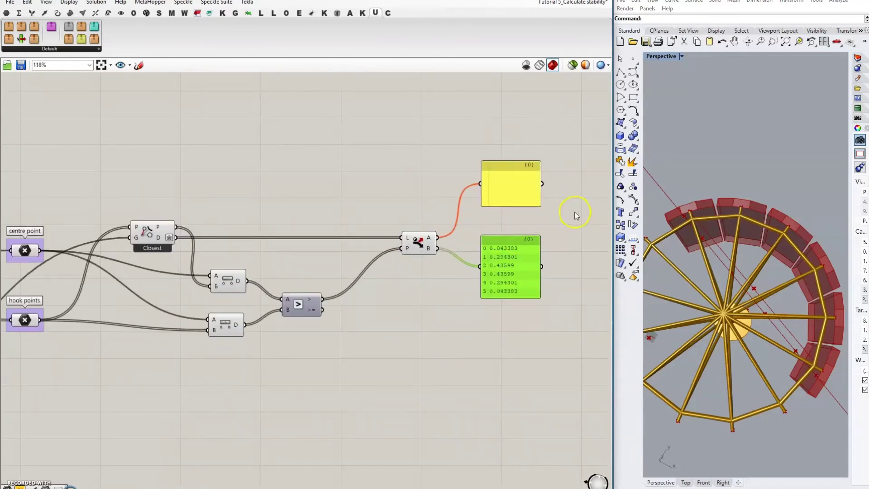
Step: Set the Diameter of Base to 710 mm and check the lever arms in the two Dispatch panels
scroll(575, 215, "down", 10)
scroll(77, 273, "up", 12)
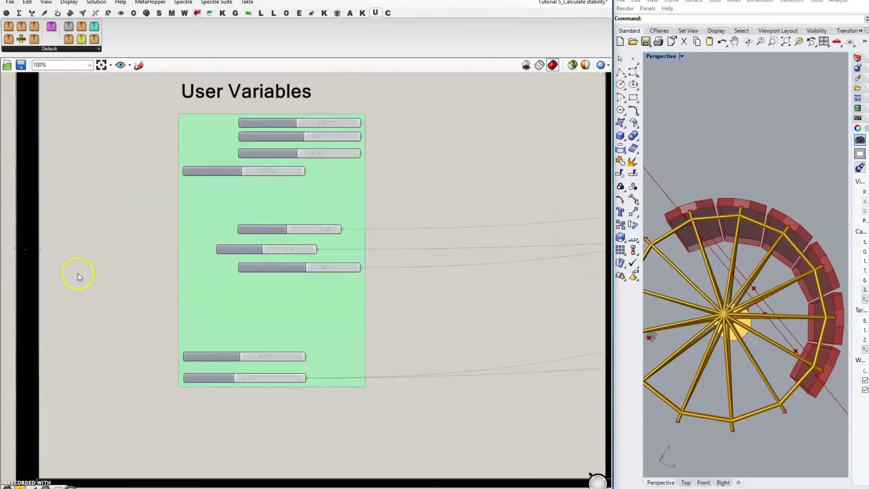
left_click_drag(354, 361, 393, 350)
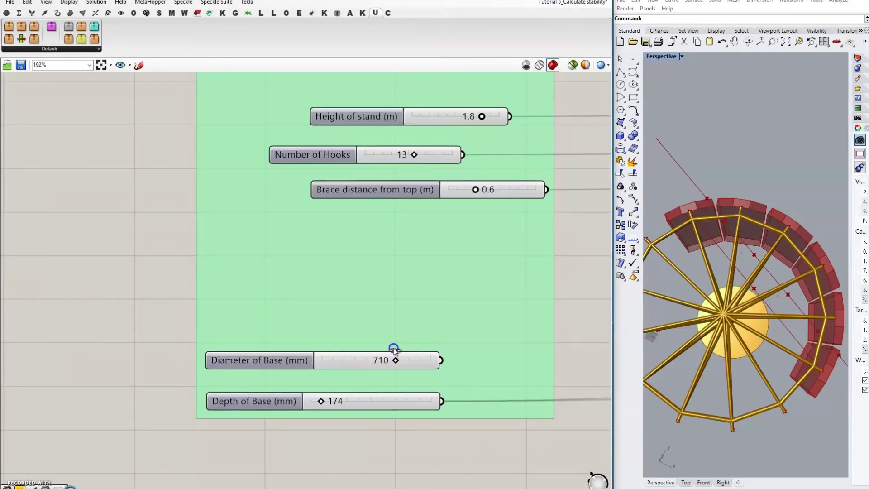
scroll(192, 291, "down", 12)
right_click_drag(472, 262, 201, 262)
scroll(455, 224, "up", 8)
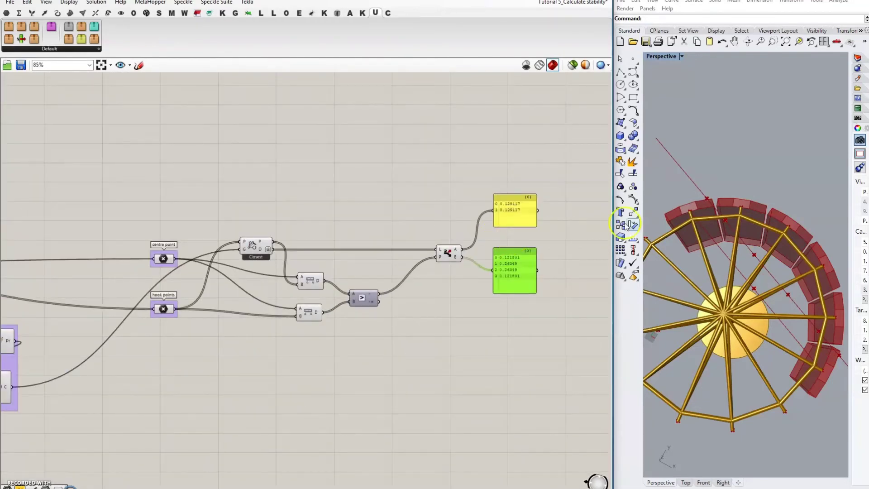
left_click(541, 287)
Step: Move Dispatch closer to Larger Than and group it with the centre point, hook points, Closest, Distance and Larger Than components
right_click_drag(427, 304, 477, 285)
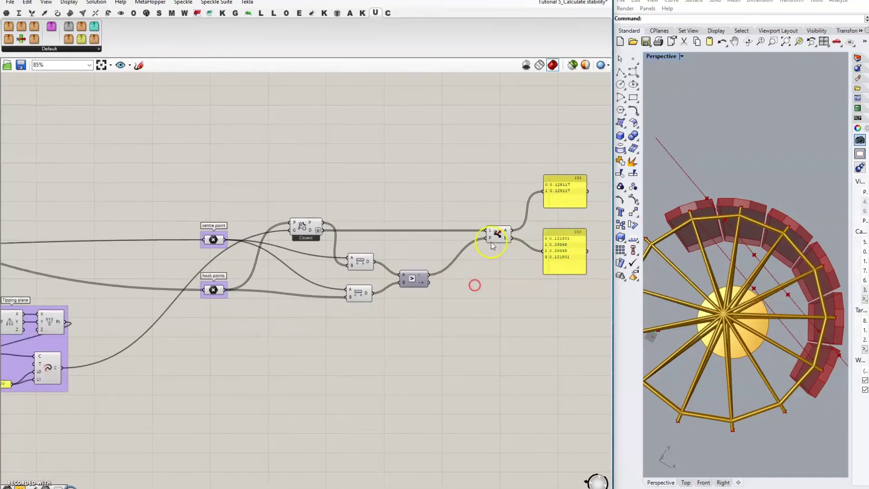
left_click_drag(497, 235, 470, 235)
left_click_drag(164, 185, 502, 337)
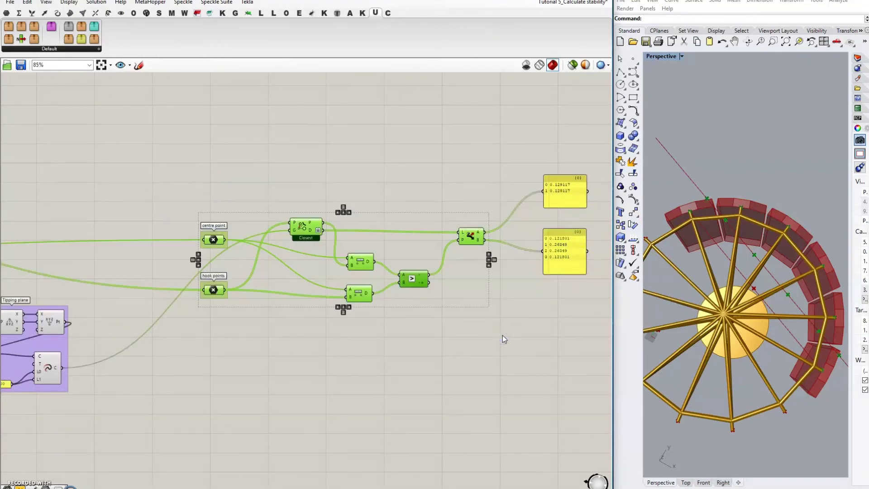
key("ctrl+g")
Step: Name the new group "Find lever arms of coats"
right_click(416, 221)
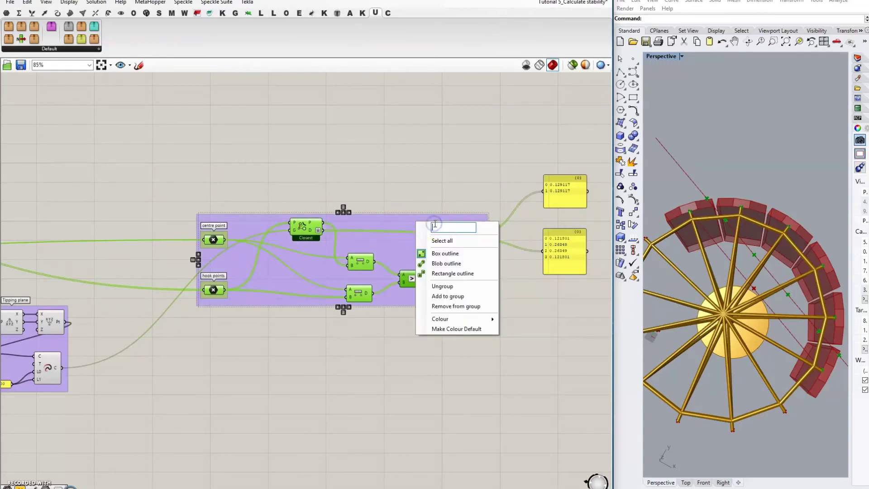
type("Find lever arms of")
type(" coats")
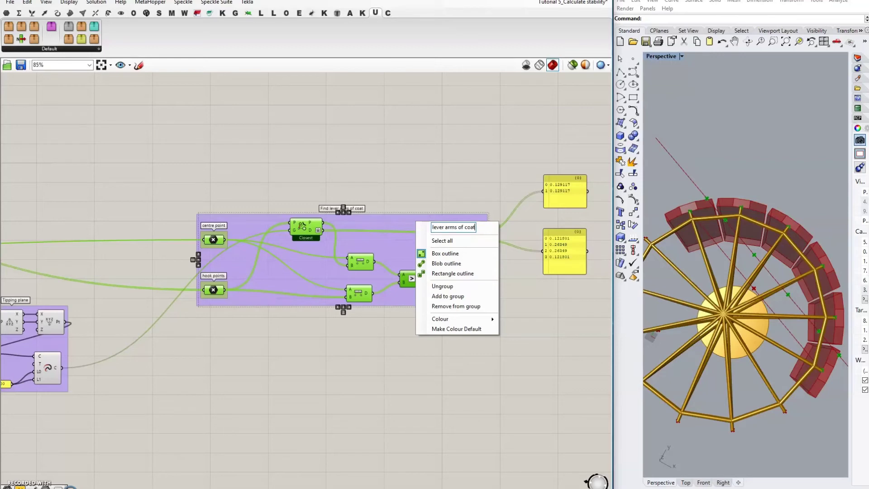
left_click(429, 158)
right_click_drag(388, 302, 444, 150)
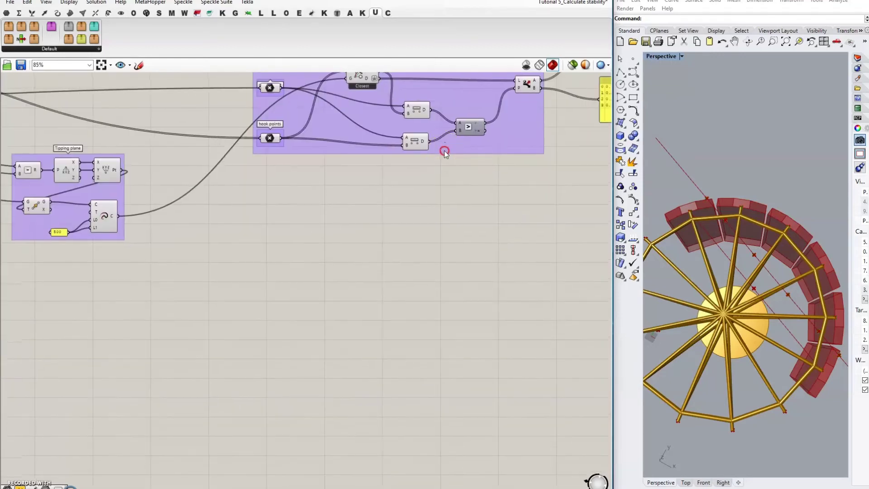
scroll(376, 232, "down", 4)
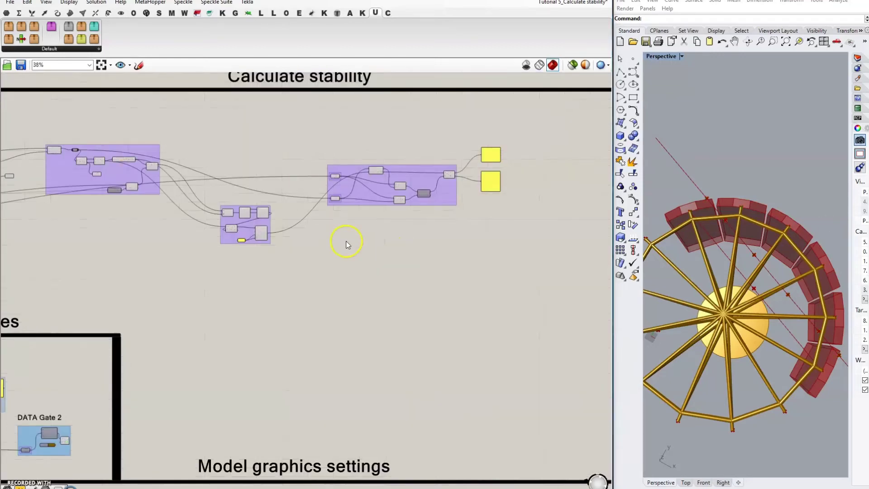
scroll(345, 239, "up", 1)
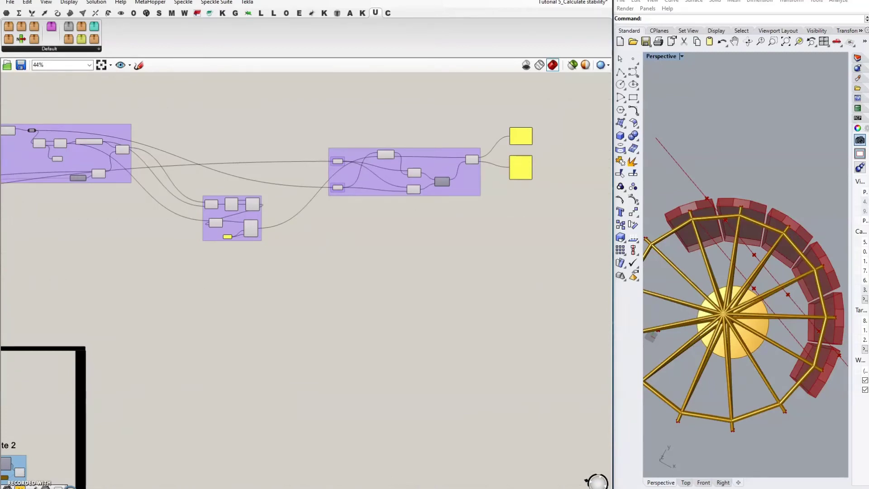
right_click_drag(327, 277, 377, 295)
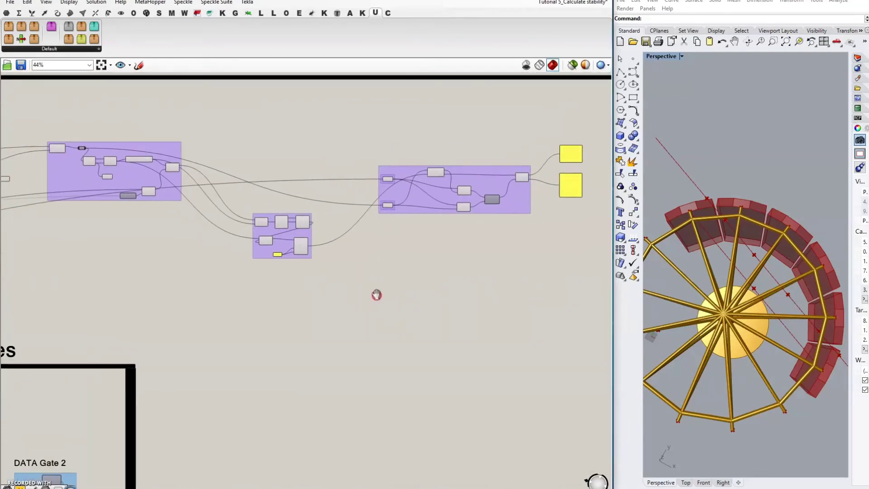
scroll(362, 293, "up", 2)
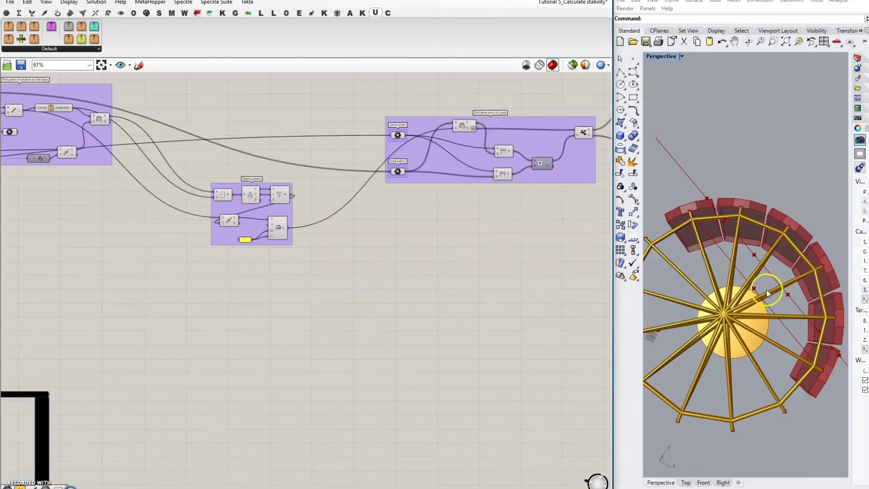
scroll(778, 290, "down", 4)
scroll(757, 305, "up", 4)
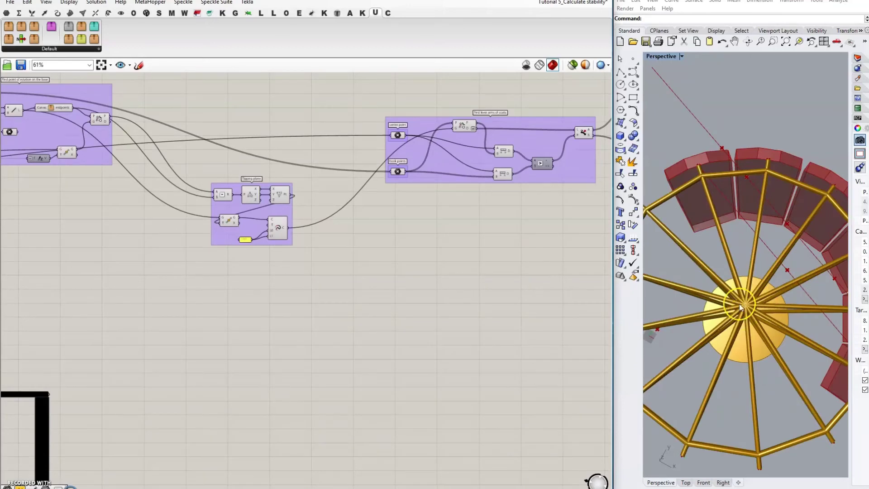
scroll(740, 303, "down", 1)
scroll(754, 283, "down", 2)
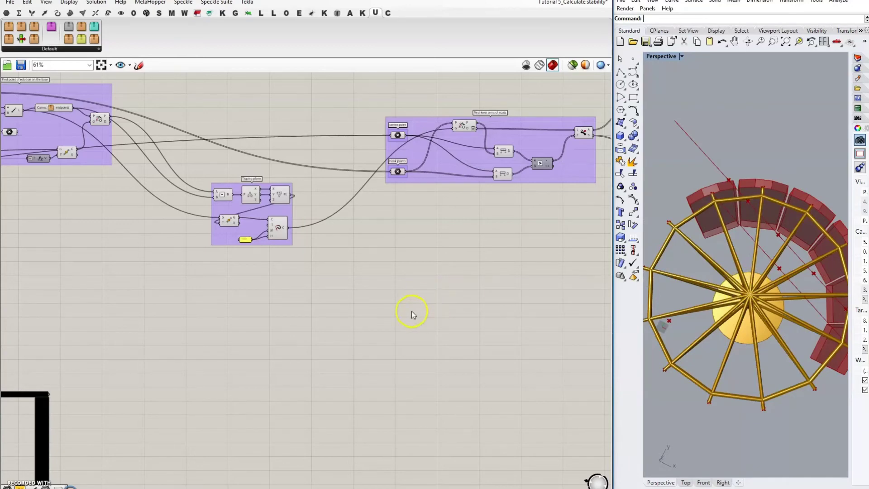
Step: Add a Geometry parameter below the Tipping plane group and feed it from "All geometry of Stand" in DATA Gate 2
right_click_drag(268, 338, 448, 316)
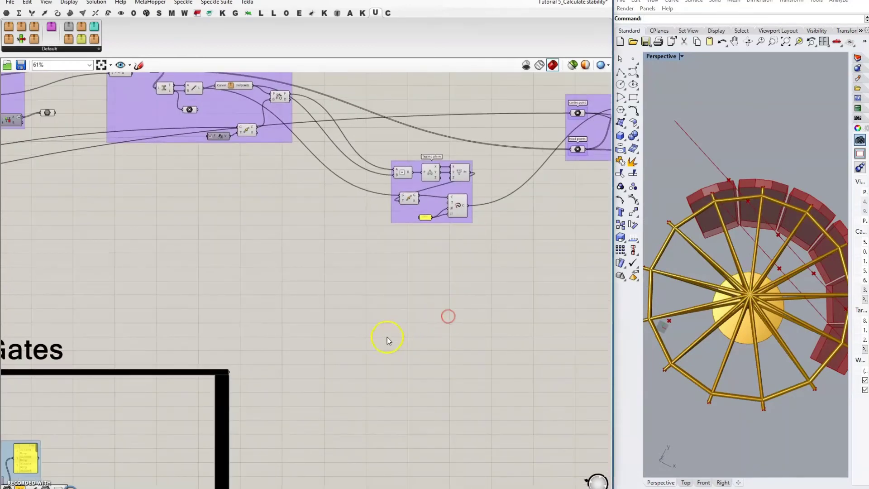
double_click(387, 337)
type("geometry")
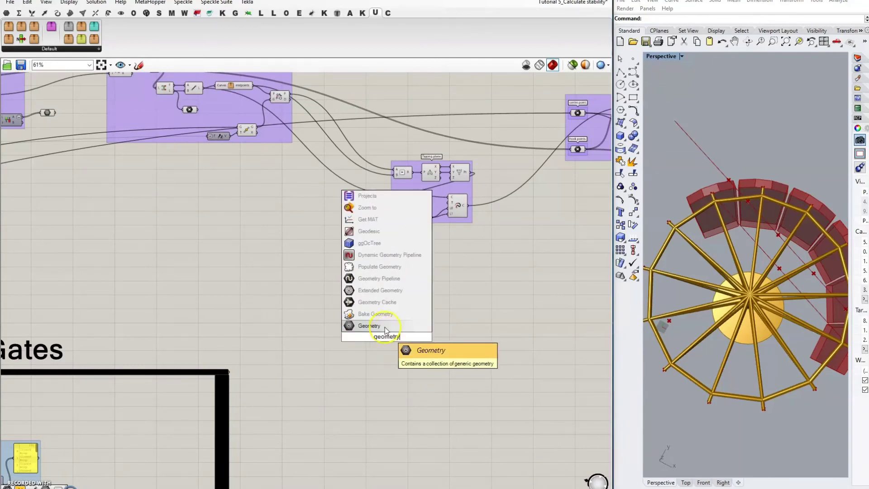
left_click(370, 327)
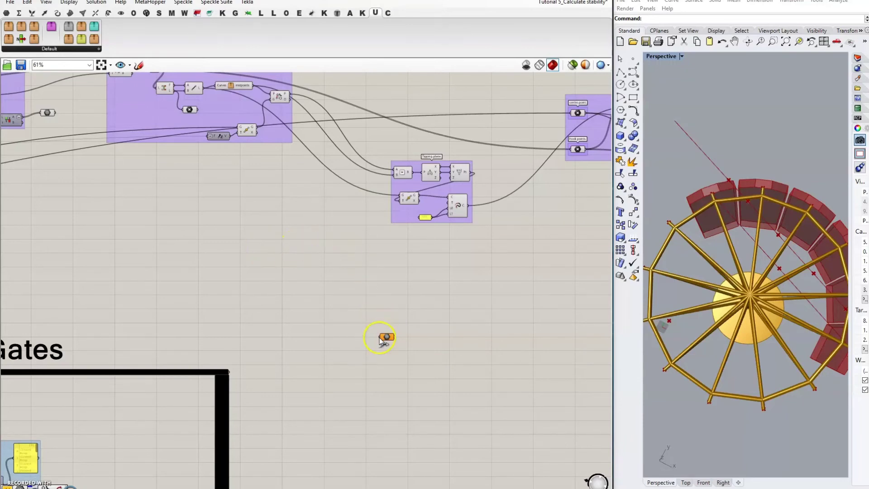
scroll(361, 283, "down", 4)
left_click_drag(394, 337, 224, 376)
scroll(281, 381, "up", 4)
scroll(216, 396, "up", 4)
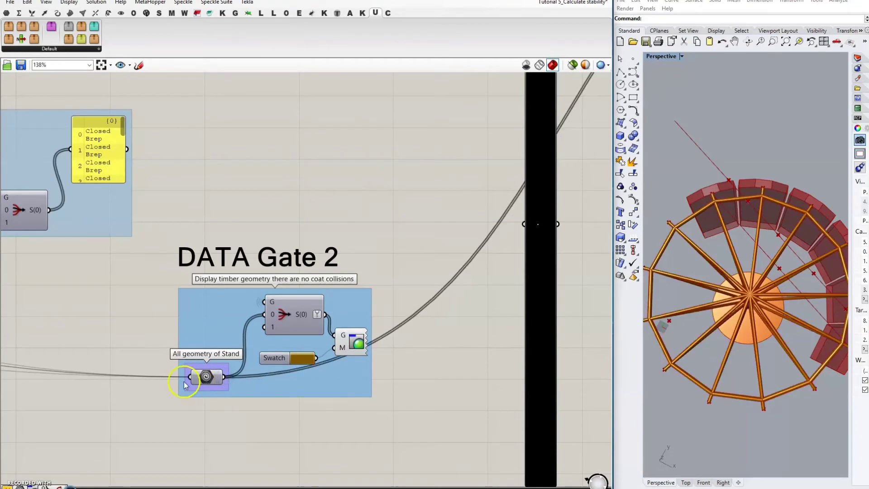
scroll(224, 376, "down", 5)
scroll(427, 208, "up", 3)
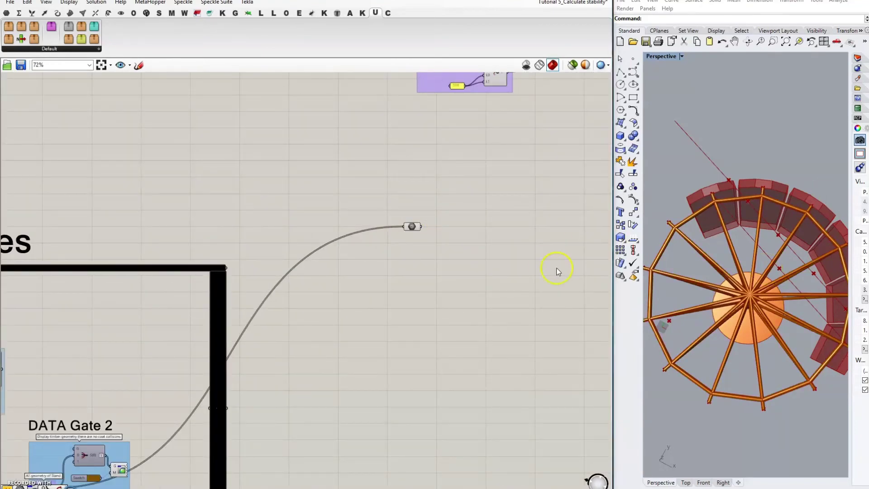
Step: Add a Volume component and connect the stand's Geometry parameter to its geometry input
double_click(466, 200)
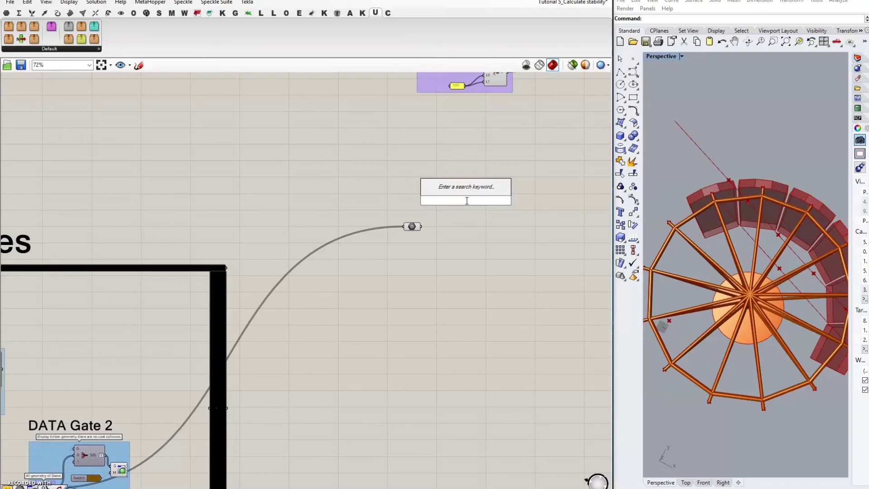
type("volu")
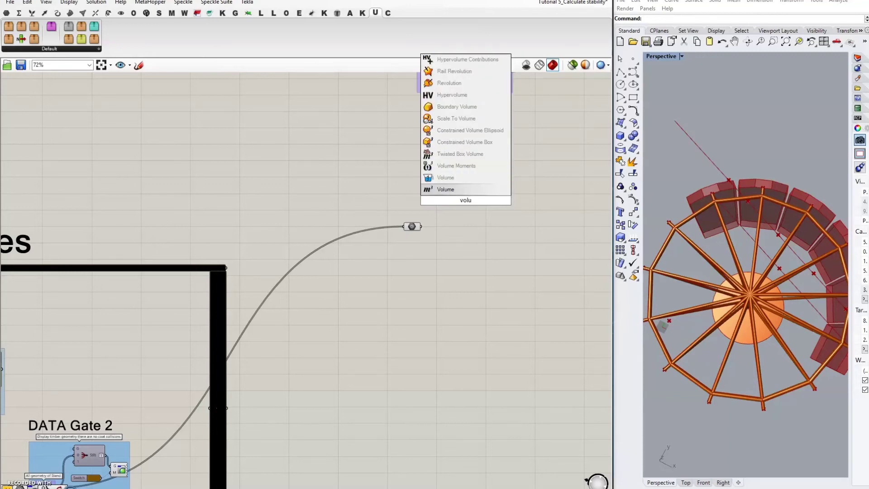
key("Return")
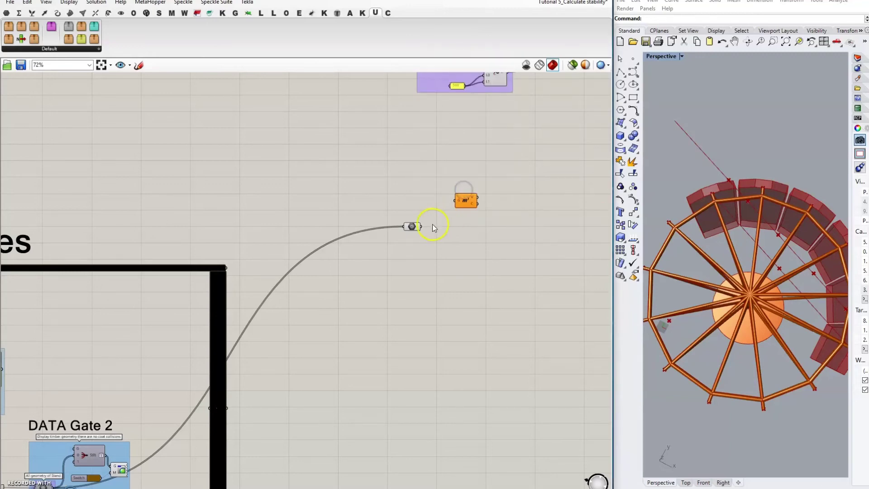
left_click_drag(421, 226, 450, 226)
right_click_drag(490, 242, 422, 275)
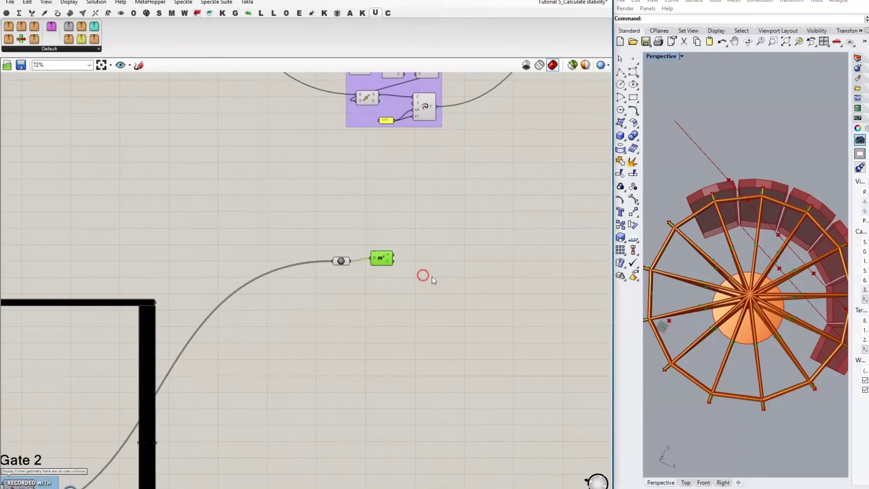
Step: Add a Deconstruct point component and feed it the centroids from Volume
double_click(459, 281)
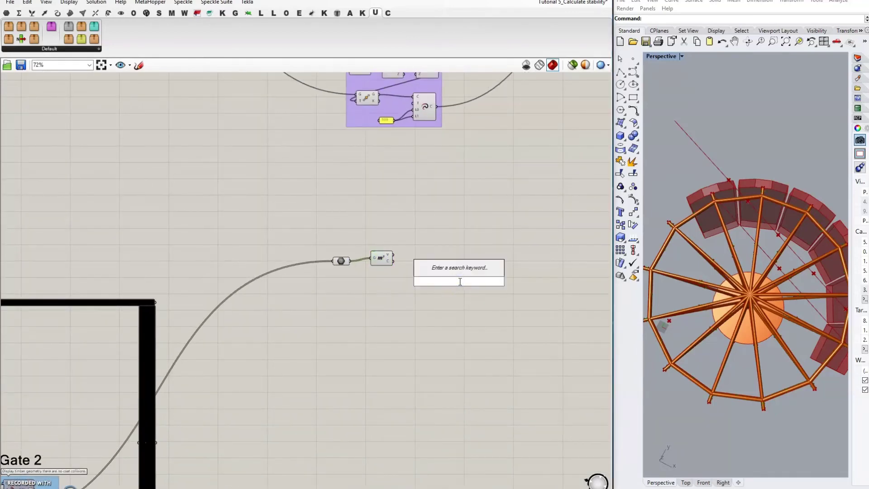
type("decon")
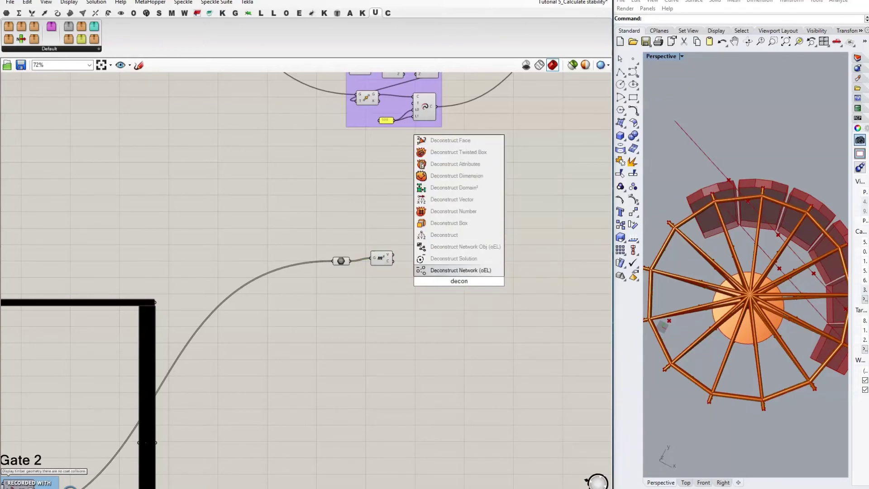
left_click(446, 234)
left_click_drag(393, 261, 431, 286)
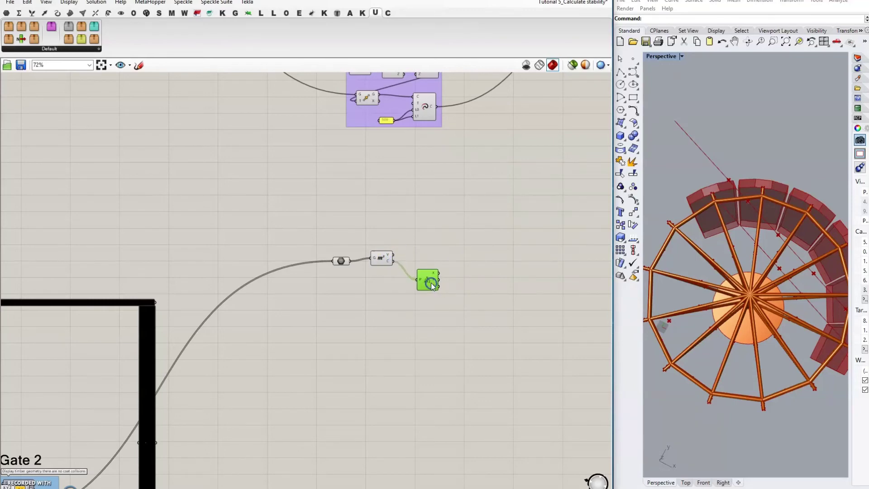
Step: Add Construct Point with only X and Y wired from Deconstruct, and place the pair lower beside Volume
double_click(461, 284)
type("con")
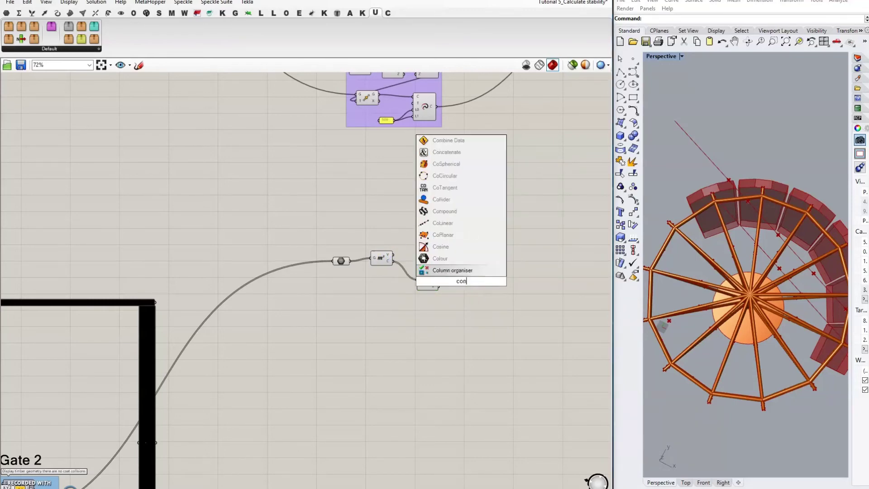
type("struct")
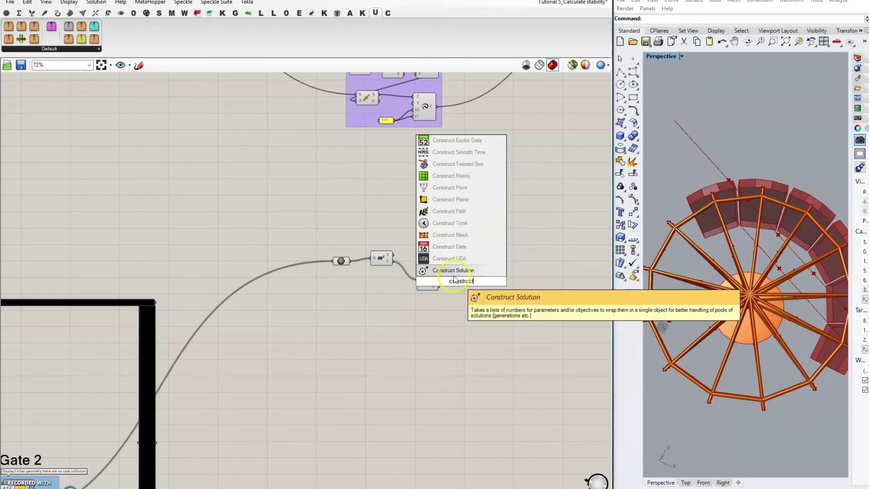
left_click(454, 187)
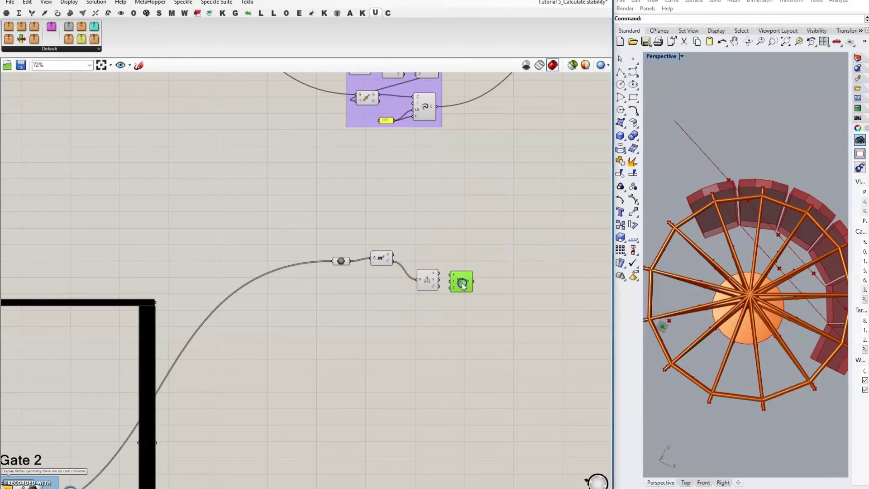
scroll(434, 277, "up", 5)
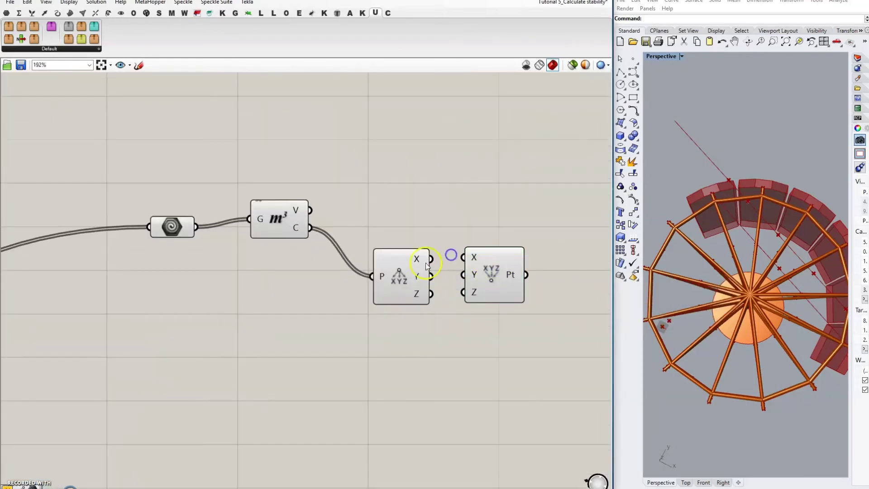
left_click_drag(431, 259, 477, 273)
left_click_drag(359, 239, 543, 326)
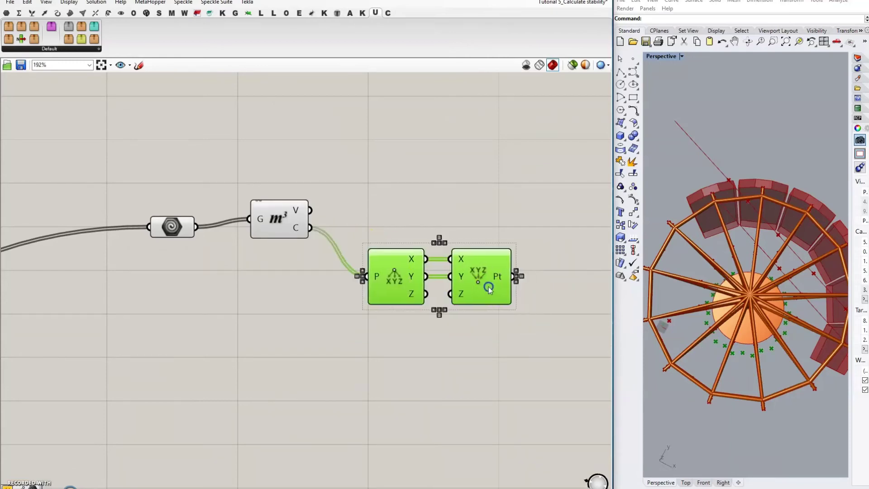
left_click_drag(488, 286, 475, 329)
scroll(475, 329, "down", 3)
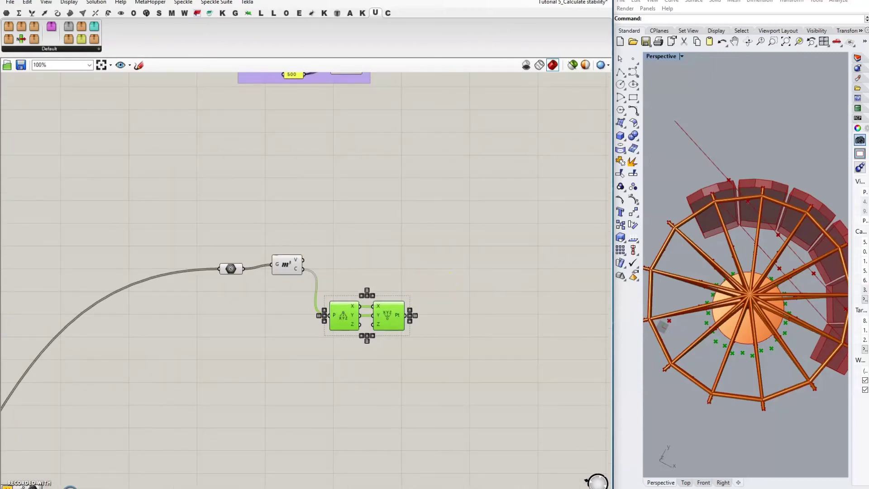
Step: Add a Move To Plane component beside Construct Point and feed the constructed points into its geometry input
double_click(501, 279)
type("move to plane")
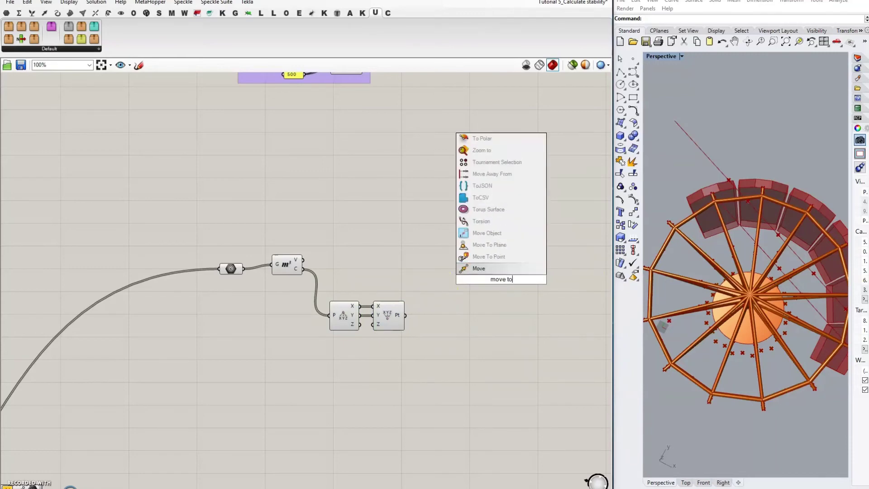
left_click(489, 268)
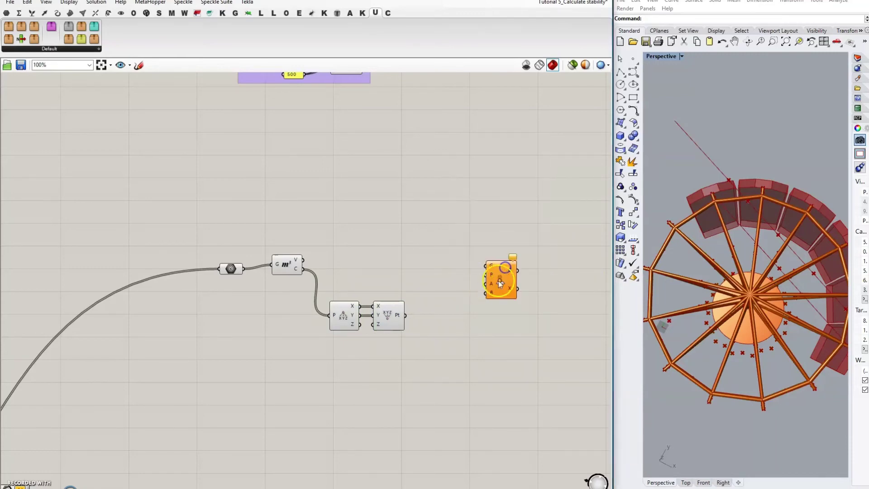
left_click_drag(500, 277, 457, 296)
left_click_drag(405, 314, 443, 282)
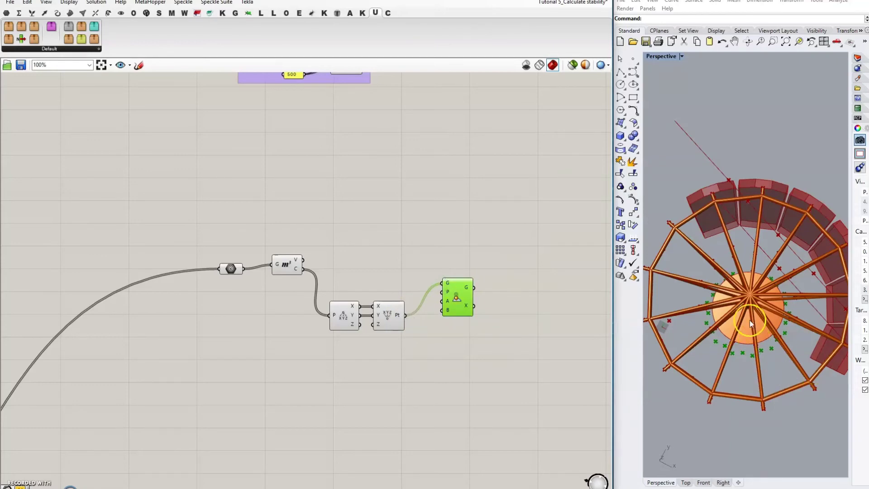
Step: Check the flattened centroids against the stand in the model, and place a copy of the grouped "centre point" parameter above the new components
right_click_drag(750, 319, 725, 316)
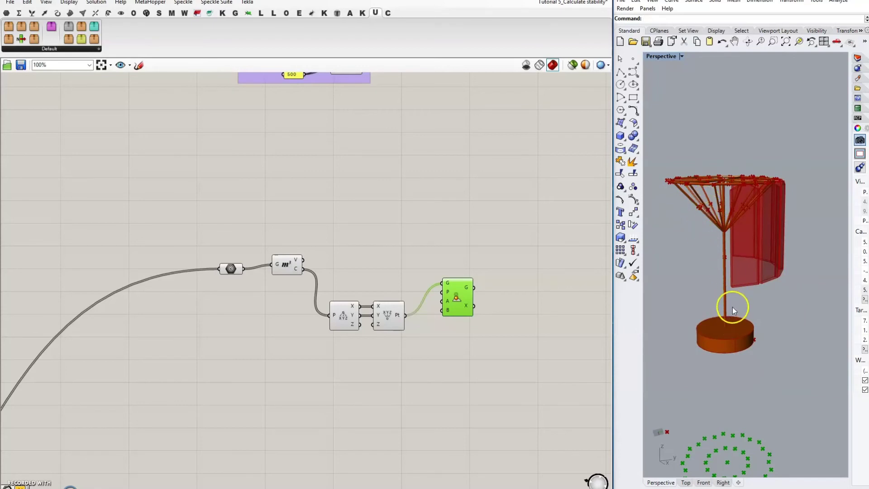
right_click_drag(733, 303, 732, 297)
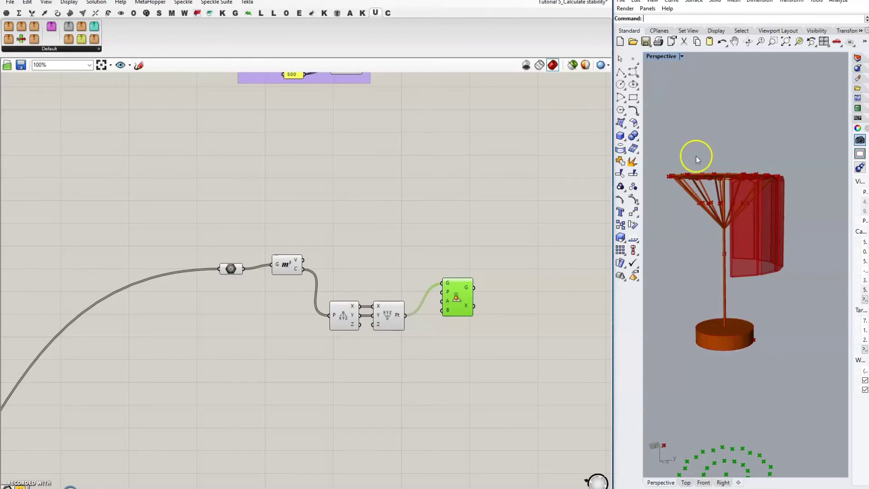
right_click_drag(745, 183, 752, 212)
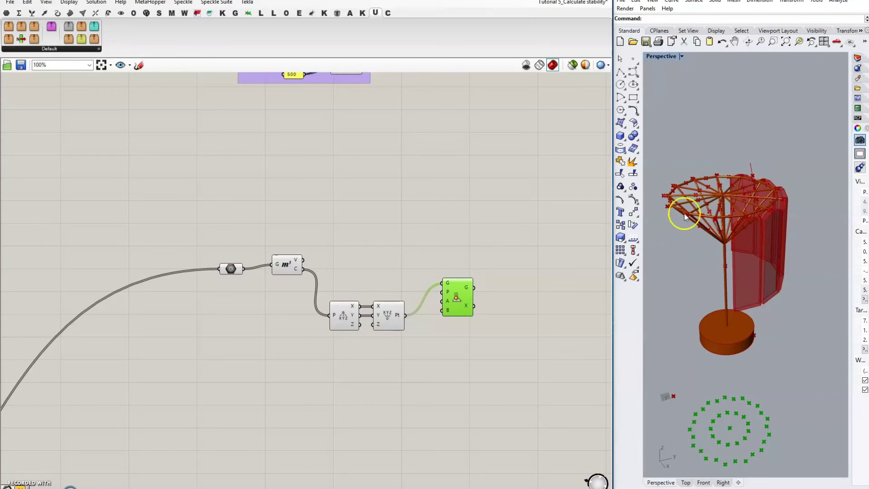
left_click(533, 246)
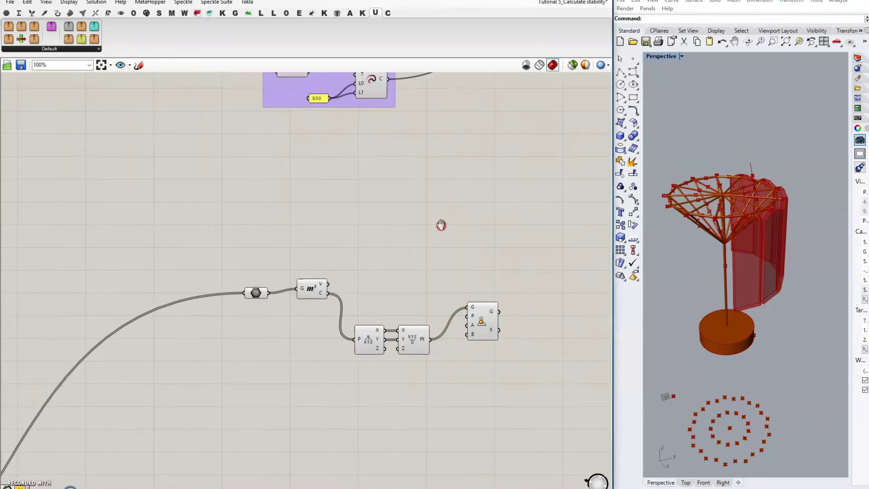
scroll(441, 226, "down", 5)
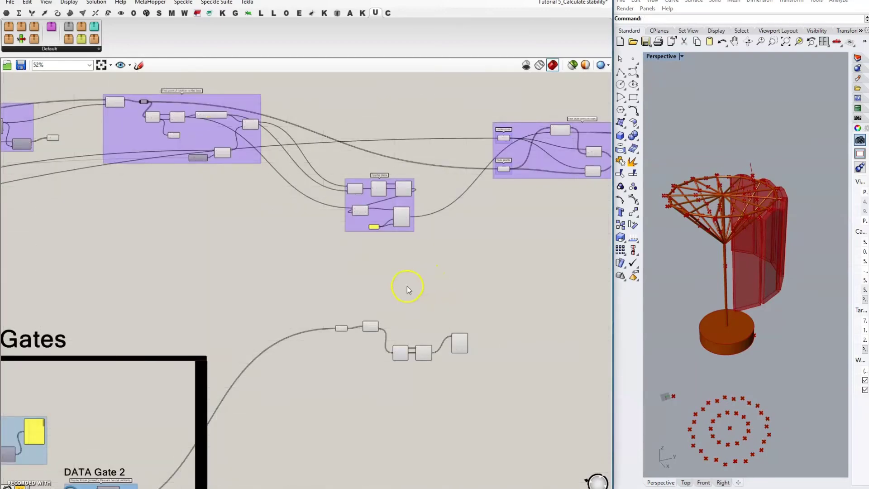
left_click_drag(300, 284, 392, 324)
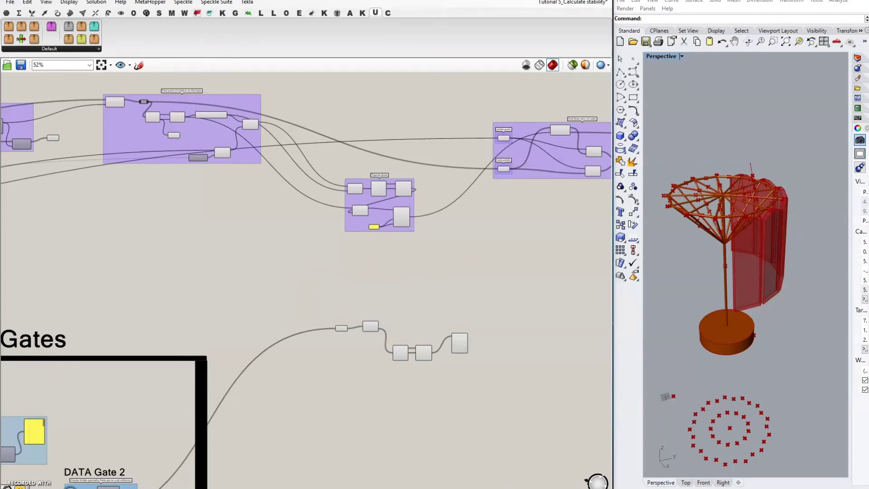
scroll(518, 256, "up", 6)
right_click_drag(489, 112, 442, 179)
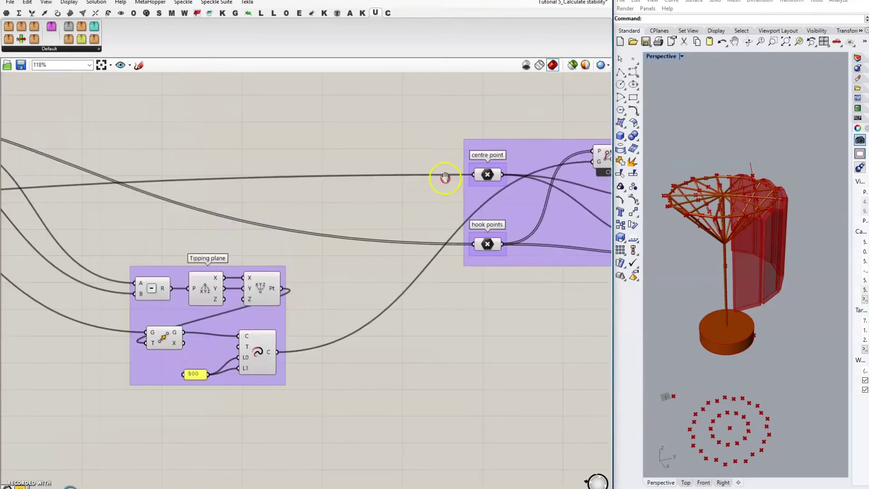
left_click(488, 177)
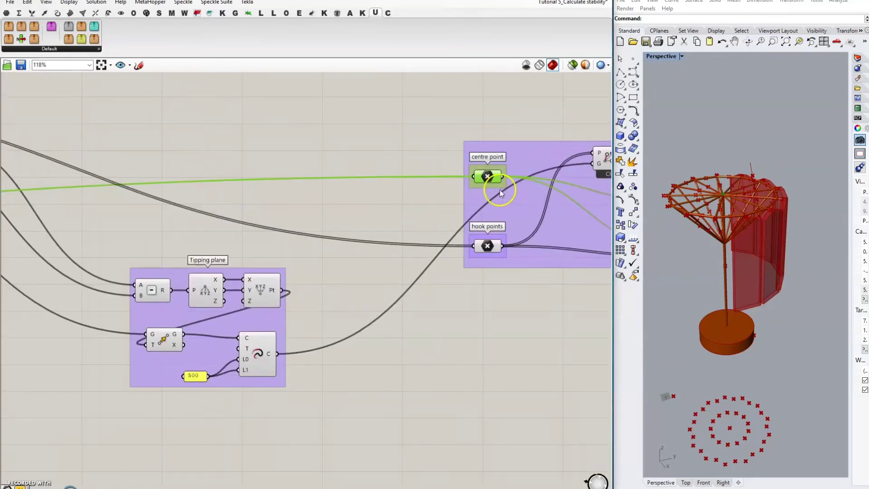
left_click_drag(487, 176, 430, 199)
scroll(413, 109, "down", 5)
scroll(379, 204, "up", 4)
scroll(385, 202, "up", 1)
scroll(395, 190, "up", 1)
Step: Add an empty Point parameter just above the copied "centre point" parameter
double_click(432, 161)
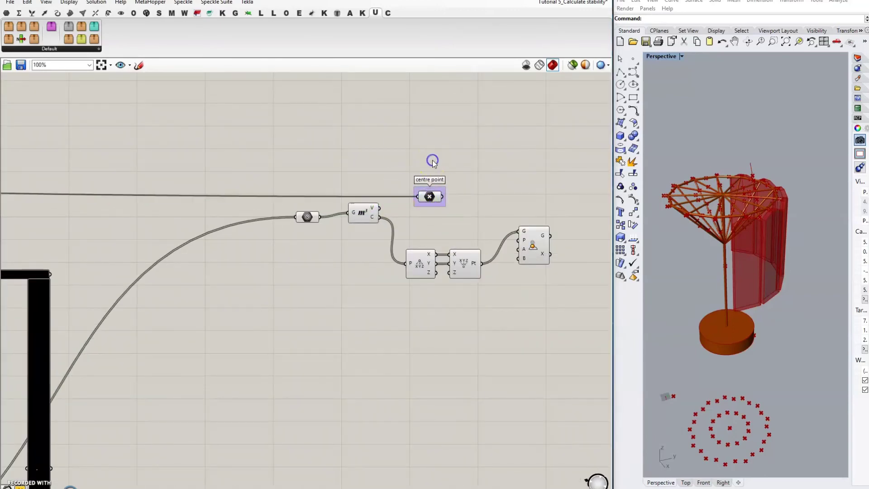
type("point")
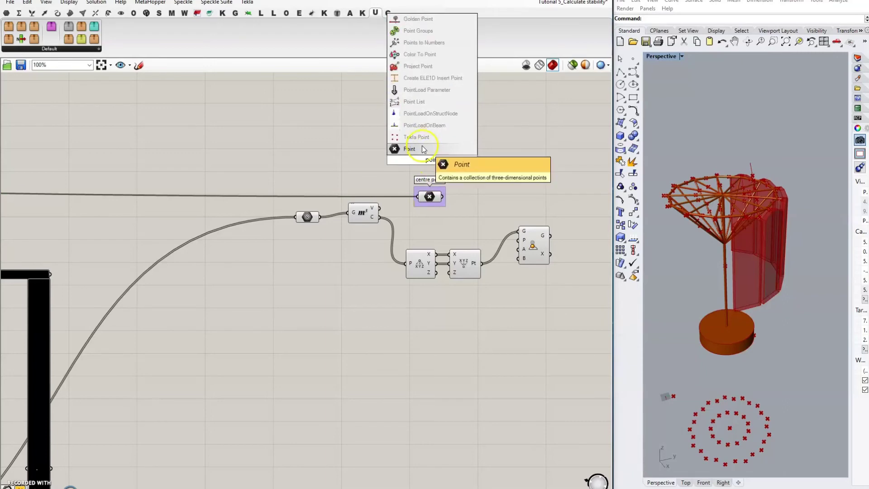
left_click(416, 145)
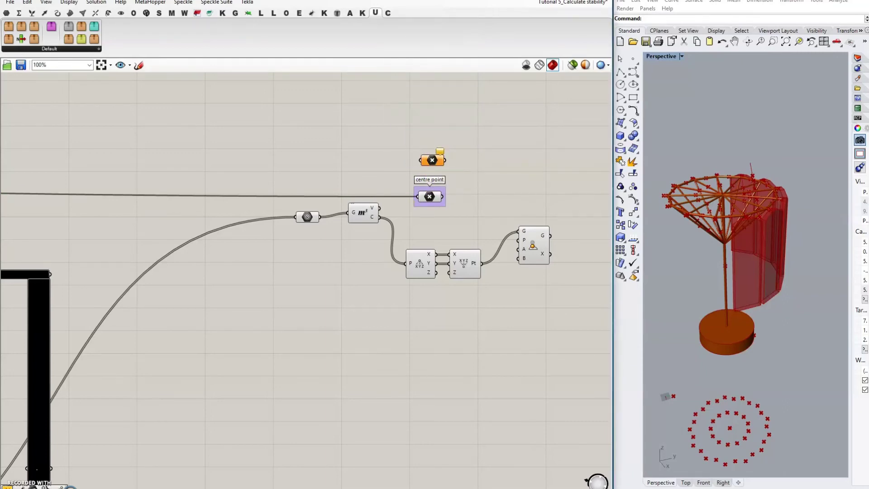
Step: Feed the output of the Curves midpoints cluster in the rotation-point group into the empty Point parameter above "centre point"
scroll(500, 308, "down", 4)
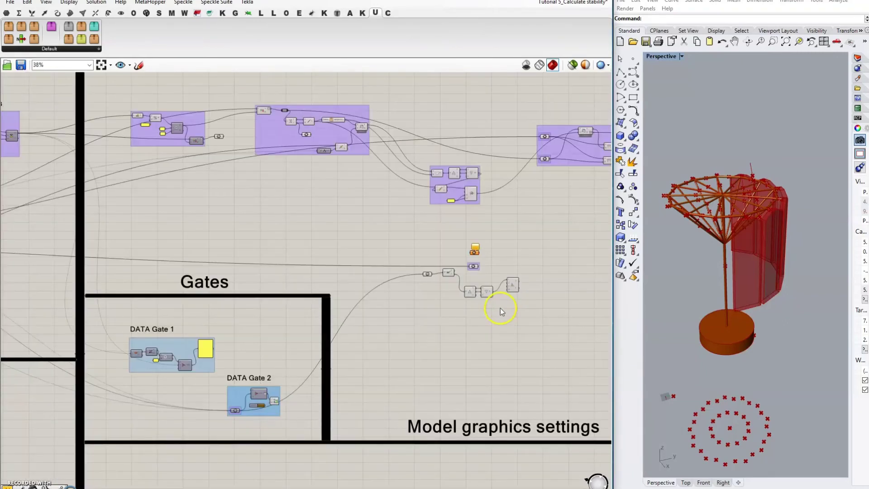
right_click_drag(759, 267, 757, 248)
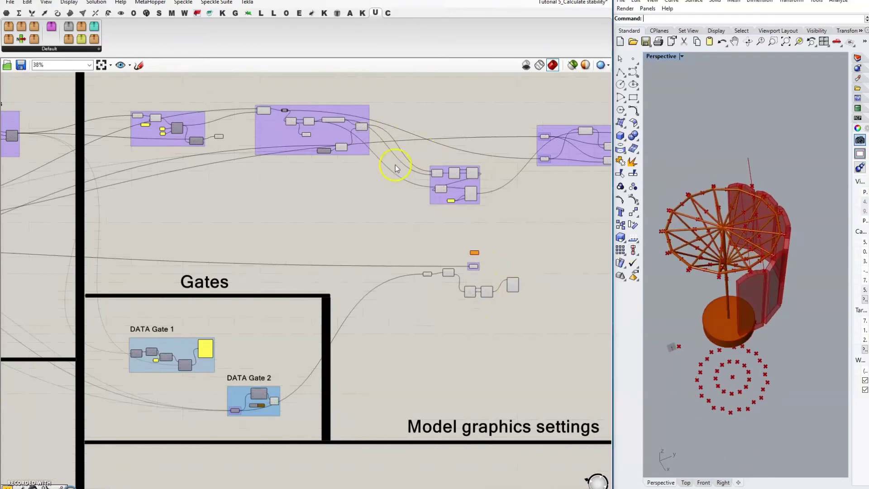
scroll(335, 119, "up", 4)
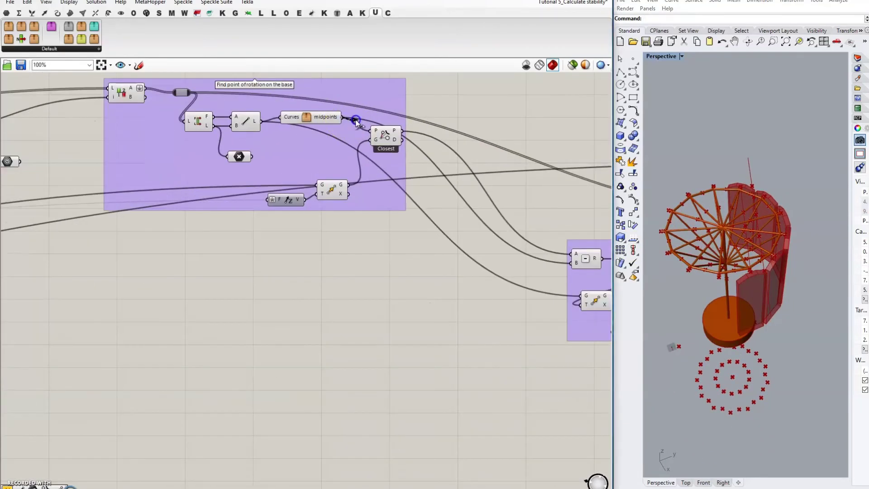
scroll(356, 123, "down", 4)
scroll(500, 267, "up", 2)
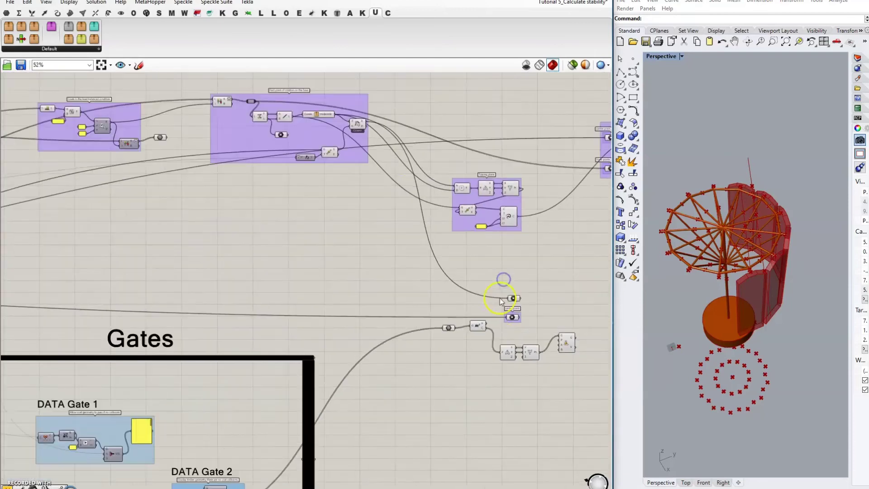
Step: Compare the tipping-edge midpoint and the centre point in the model by inspecting the midpoints cluster and both Point parameters
scroll(317, 115, "up", 5)
left_click(297, 117)
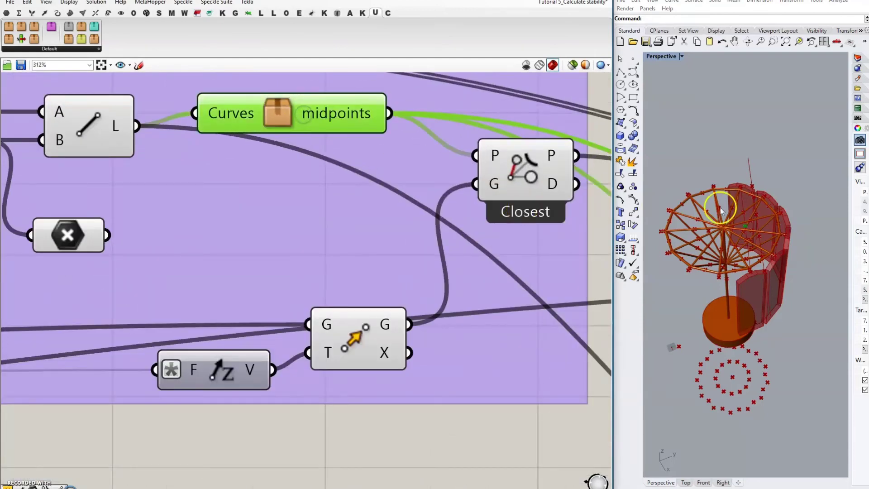
scroll(738, 226, "up", 5)
scroll(276, 133, "down", 5)
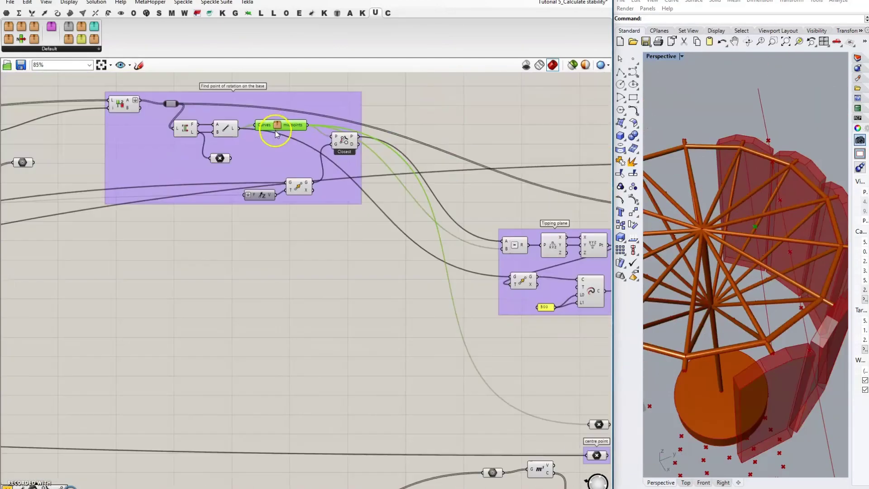
scroll(276, 133, "down", 1)
scroll(503, 344, "up", 4)
left_click(498, 321)
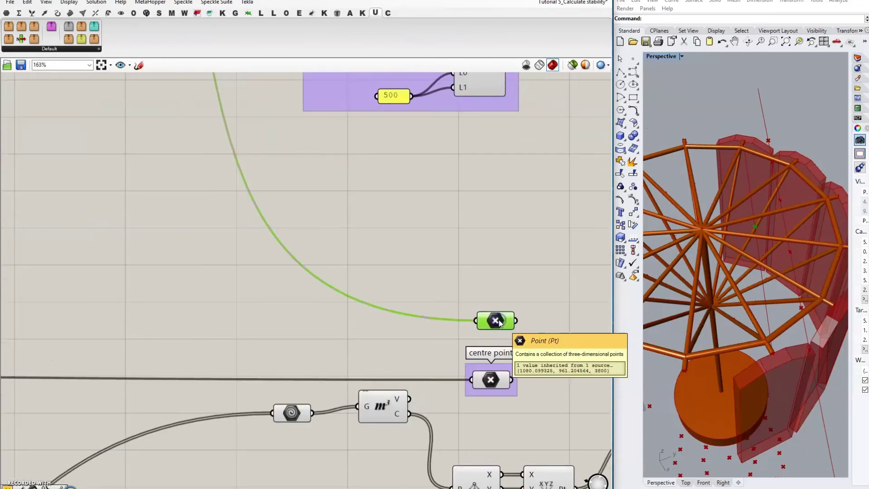
left_click(497, 380)
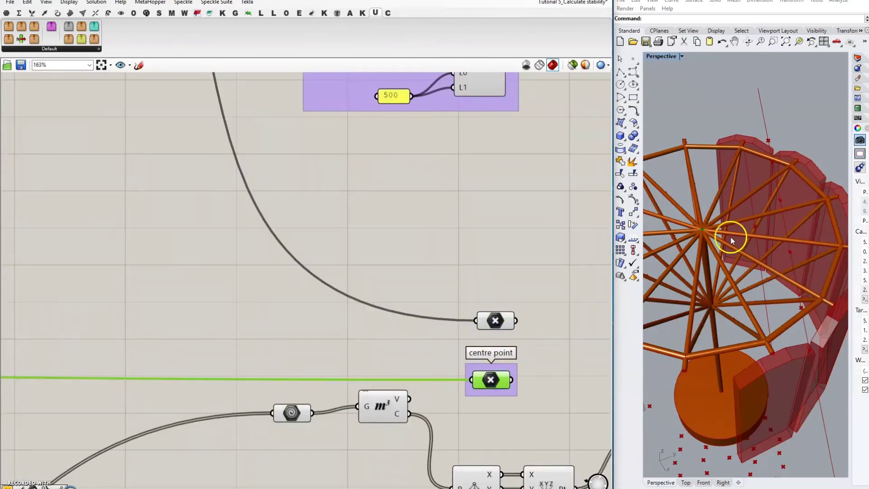
scroll(731, 238, "down", 4)
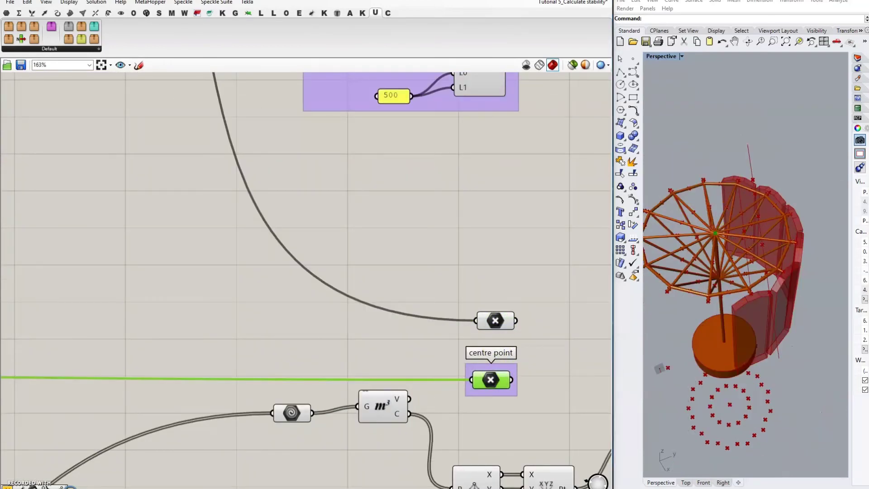
Step: Add a Subtraction component beside the two Point parameters, with the midpoint feeding A and the centre point feeding B
double_click(546, 334)
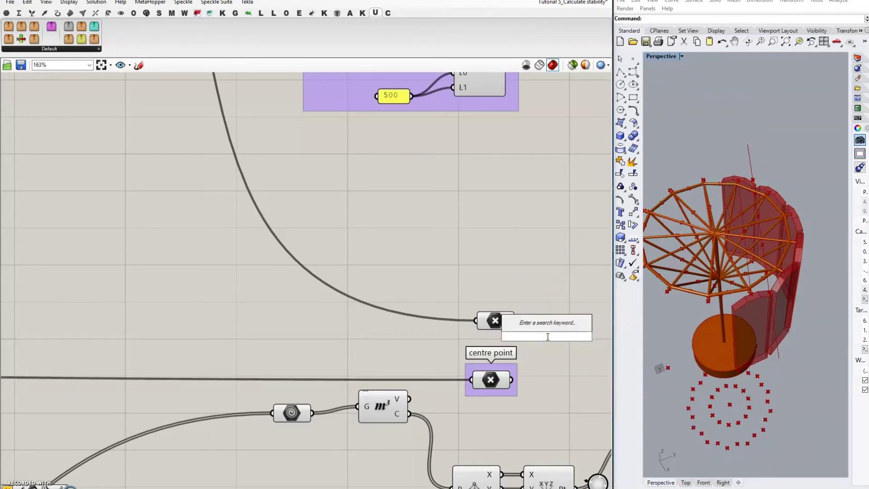
type("sub")
left_click(530, 231)
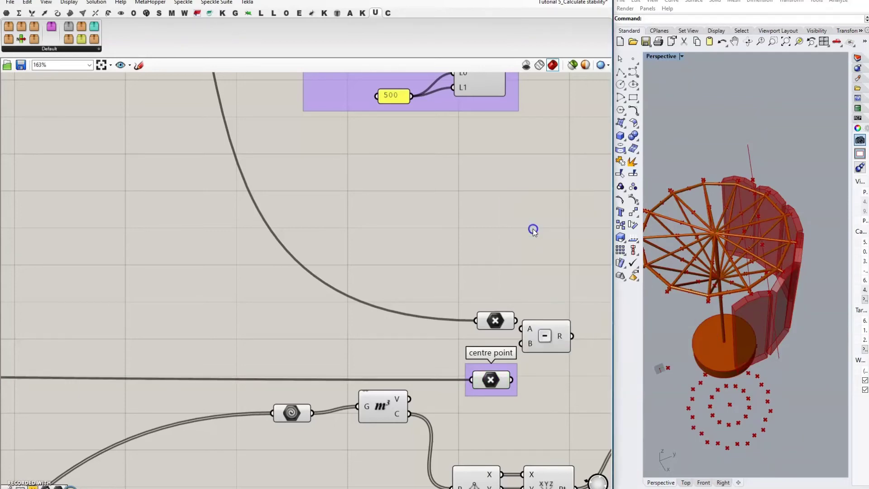
right_click_drag(543, 285, 442, 262)
left_click_drag(462, 296, 483, 291)
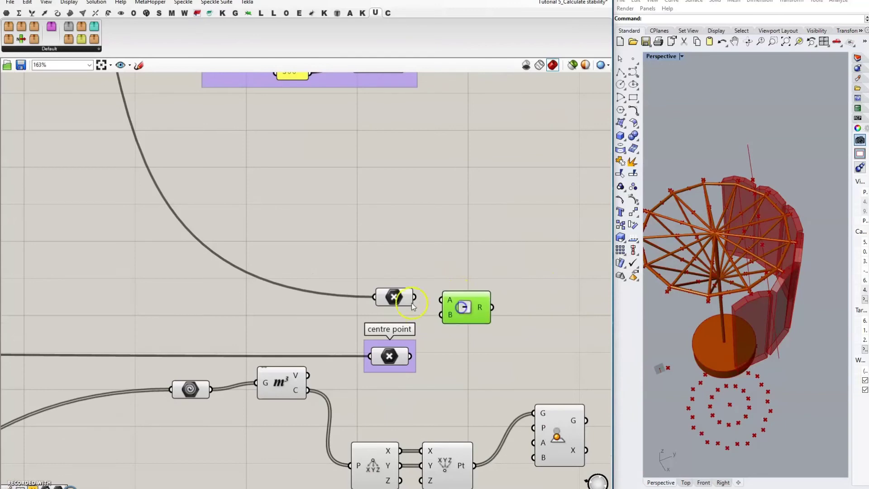
left_click_drag(414, 297, 431, 318)
left_click_drag(410, 356, 448, 329)
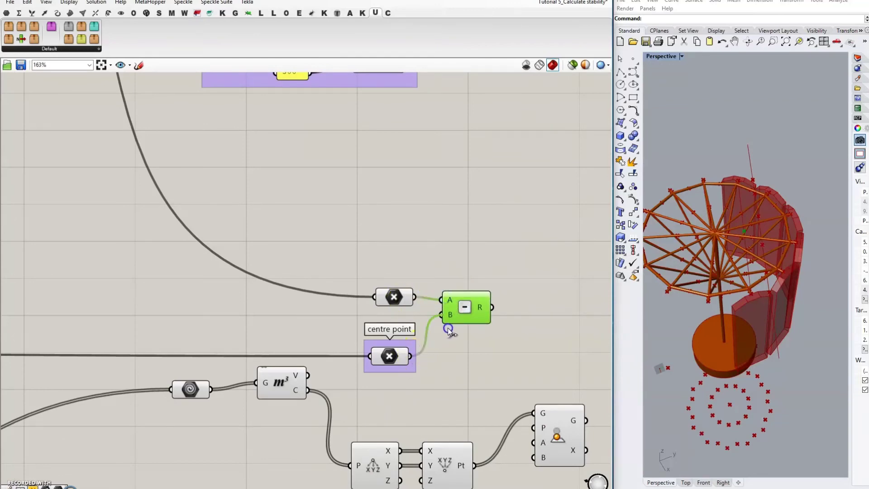
Step: Add a Unit Vector component fed by the subtraction result, and line up the midpoint's Point parameter with the Subtraction component
double_click(543, 299)
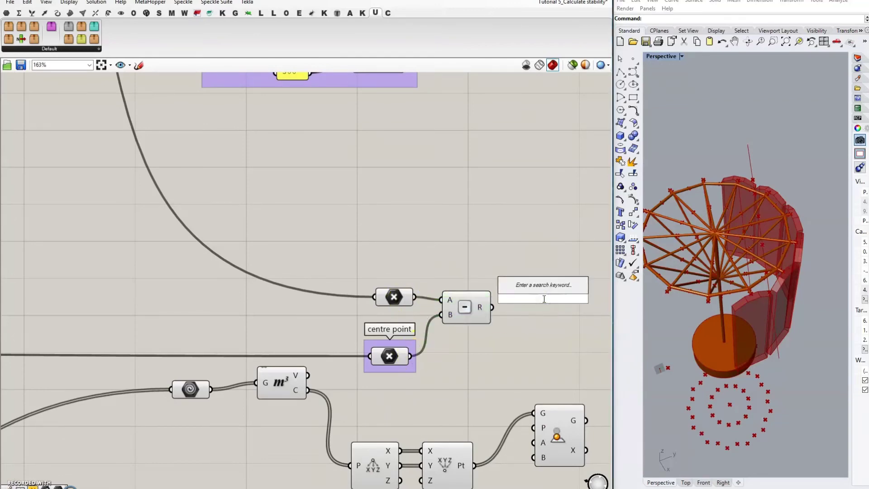
type("vector")
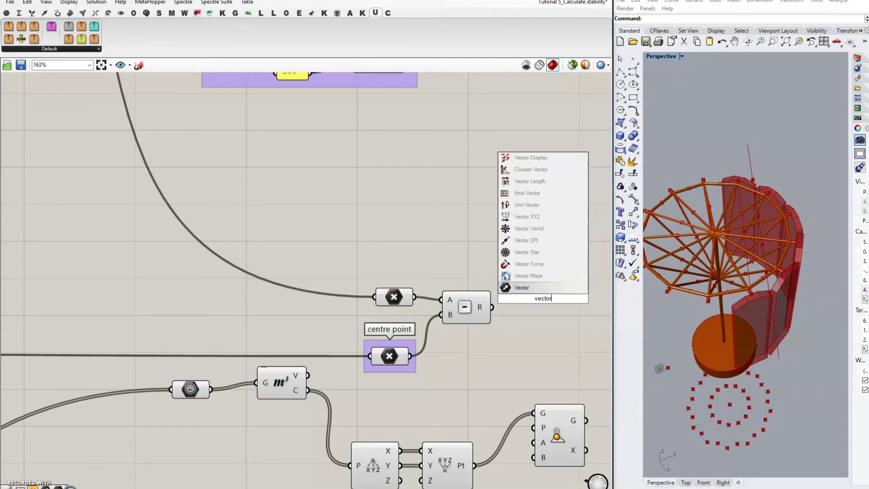
left_click(531, 206)
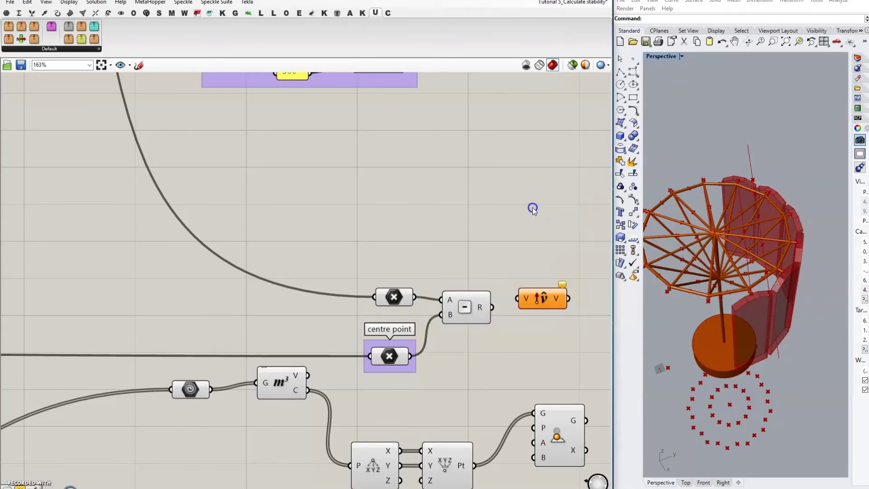
left_click_drag(528, 295, 529, 309)
left_click(521, 256)
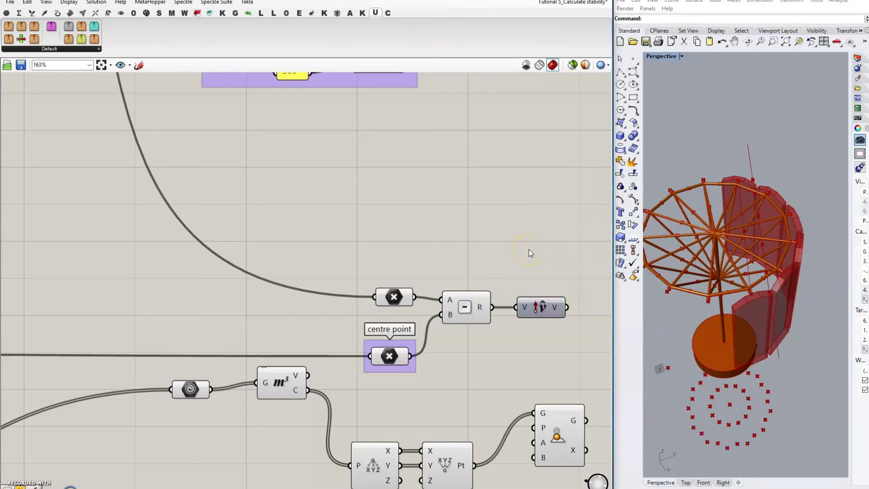
left_click_drag(412, 290, 385, 302)
Step: Examine the direction from the centre point to the tipping-edge midpoint in the model from above and at an angle
mouse_move(390, 353)
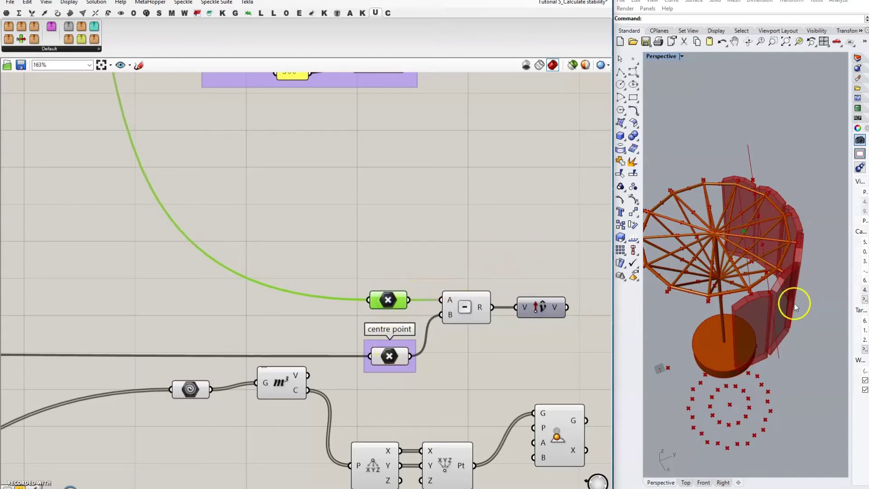
scroll(789, 336, "down", 1)
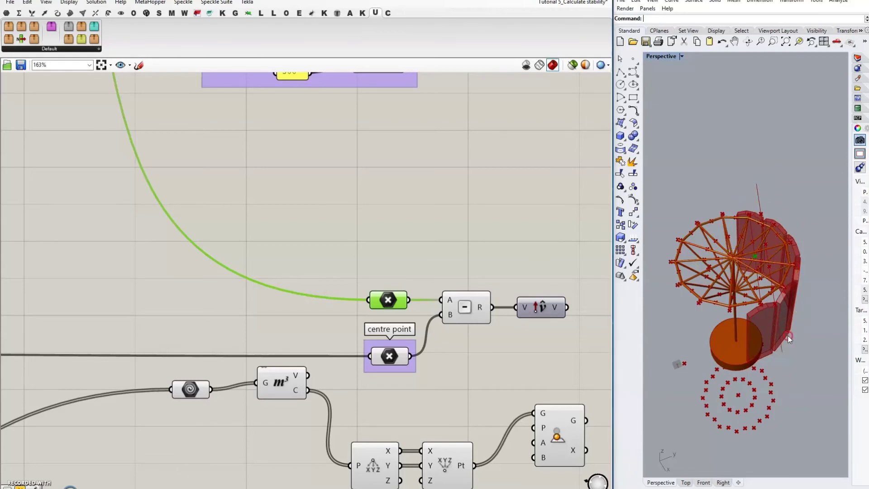
right_click_drag(787, 336, 782, 383)
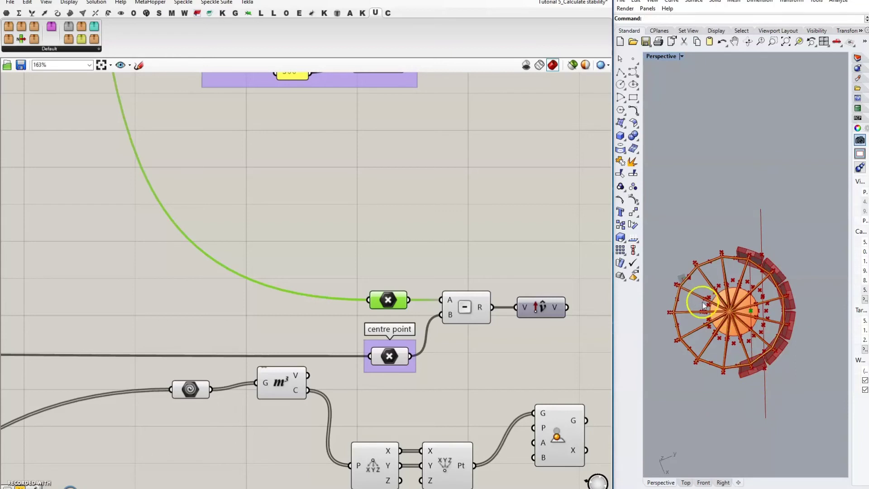
right_click_drag(751, 317, 706, 245)
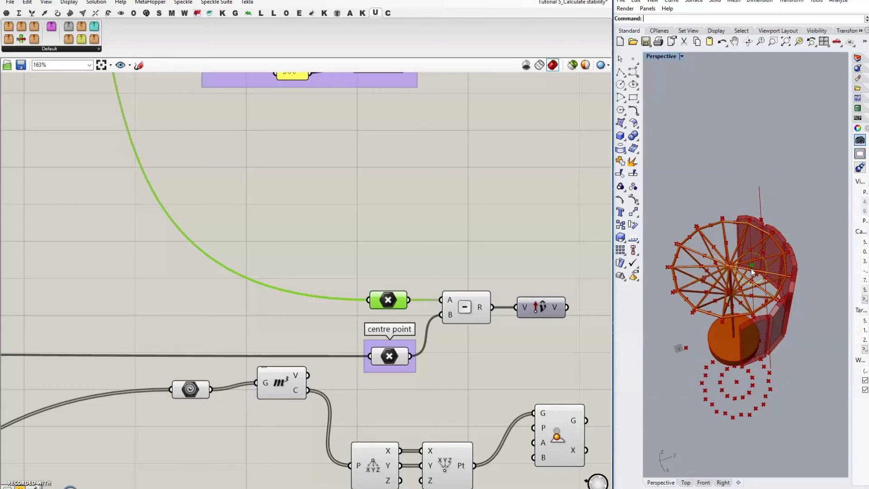
left_click(543, 310)
scroll(462, 247, "down", 3)
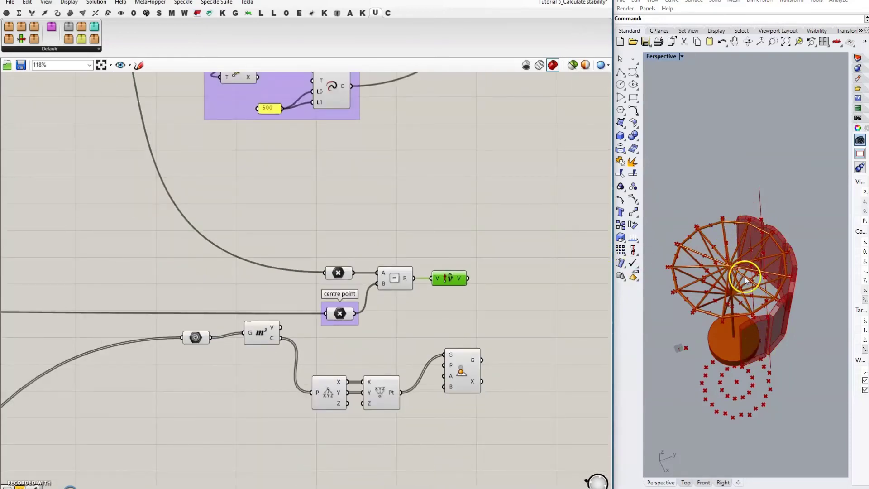
Step: Add a Pull Point component with the Move To Plane geometry as its points and the extended tipping curve as its geometry
double_click(501, 316)
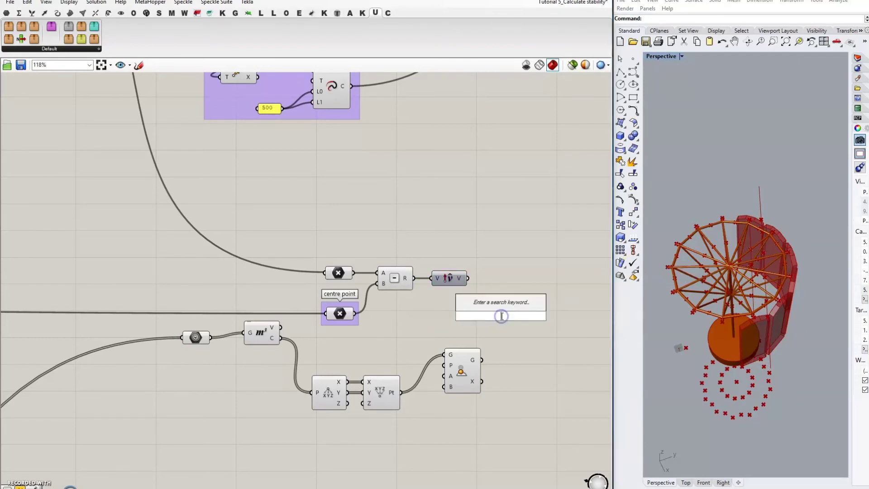
type("pull")
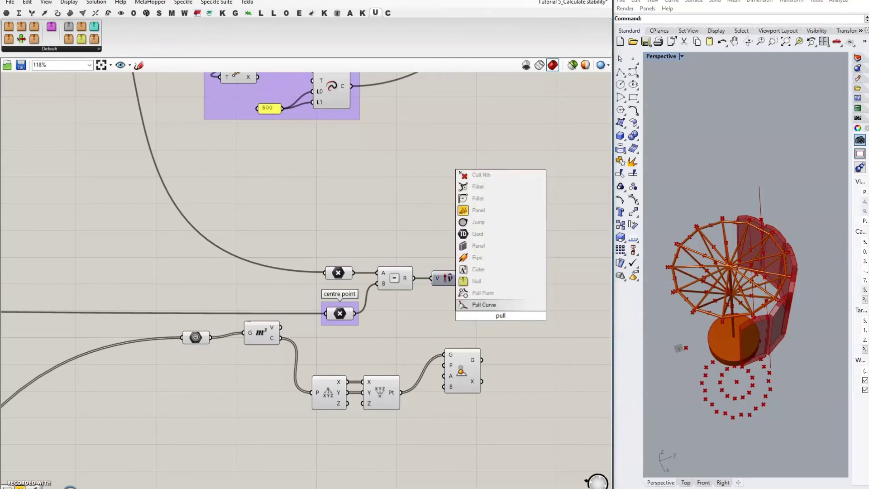
left_click(500, 291)
left_click_drag(500, 316, 517, 316)
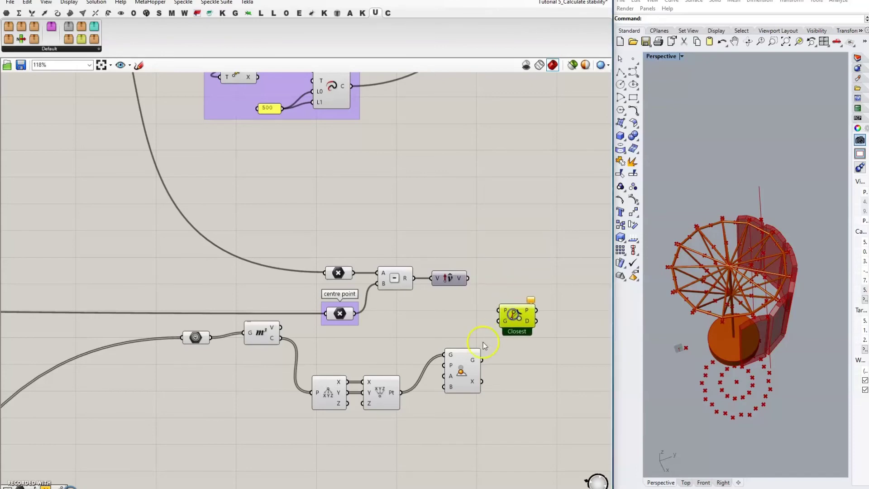
left_click(465, 370)
left_click_drag(482, 360, 497, 310)
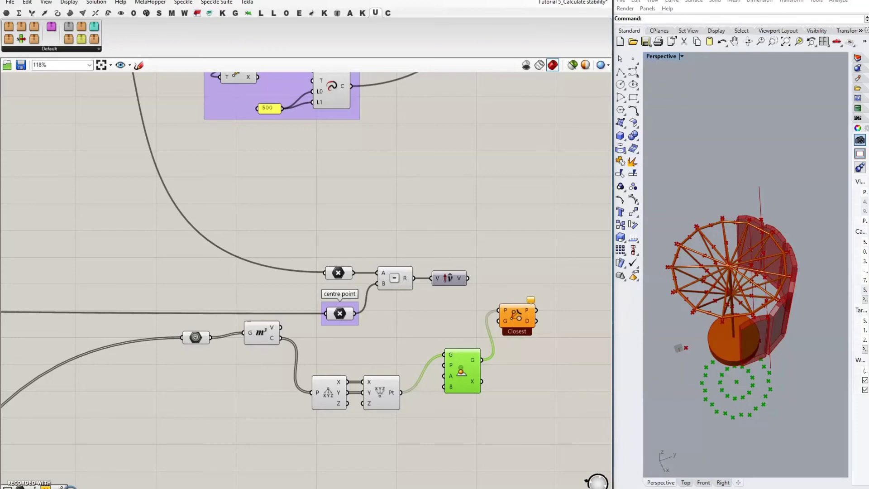
left_click_drag(352, 86, 502, 320)
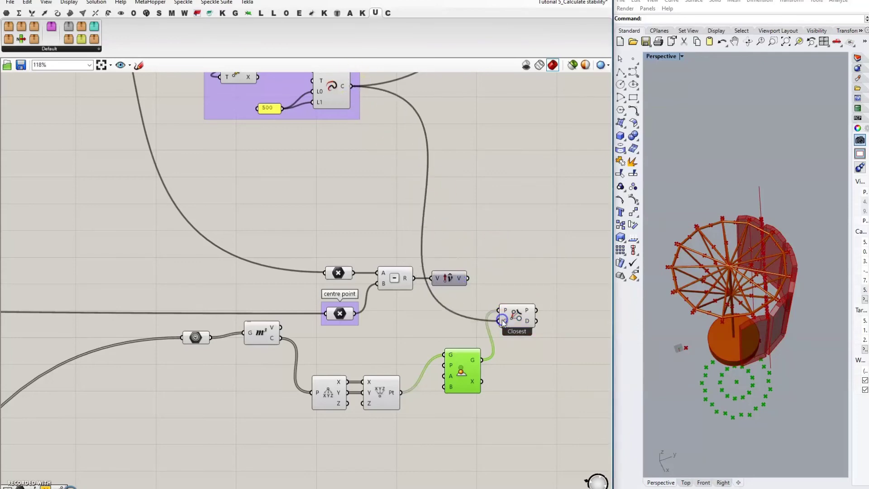
left_click(514, 320)
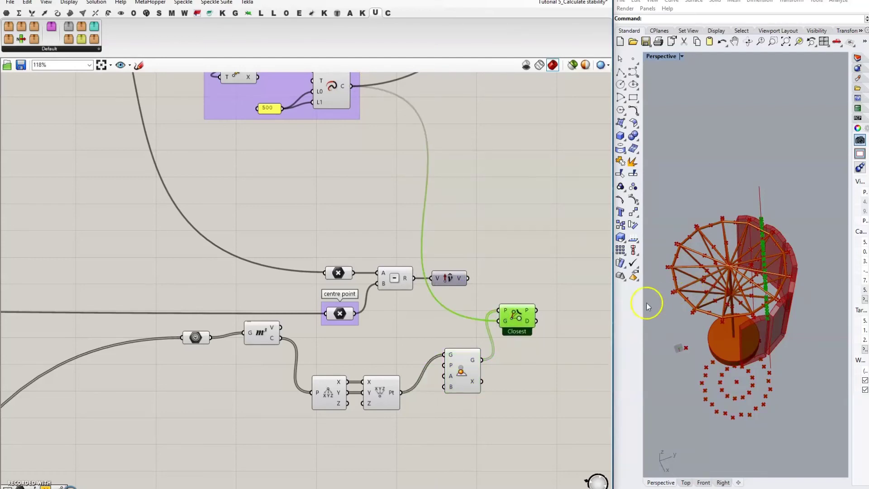
Step: Feed the "centre point" parameter into the plane input of Move To Plane and check the moved centroids in the model
left_click(464, 369)
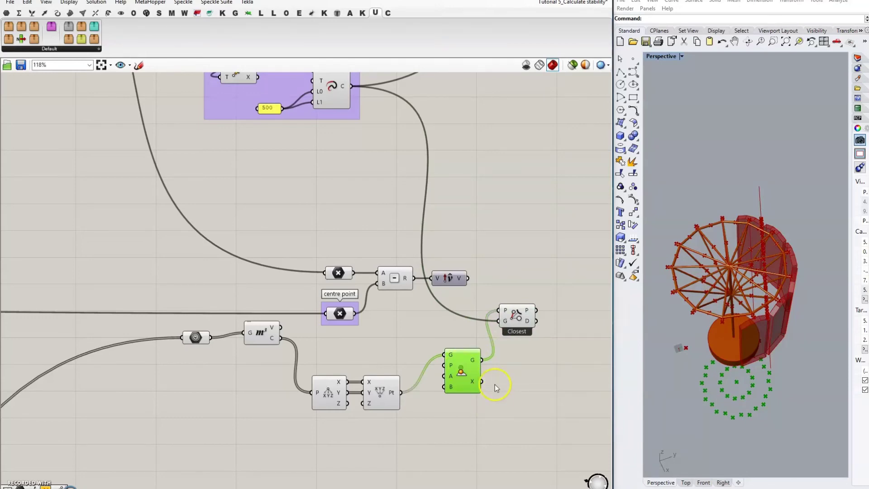
right_click_drag(497, 387, 551, 378)
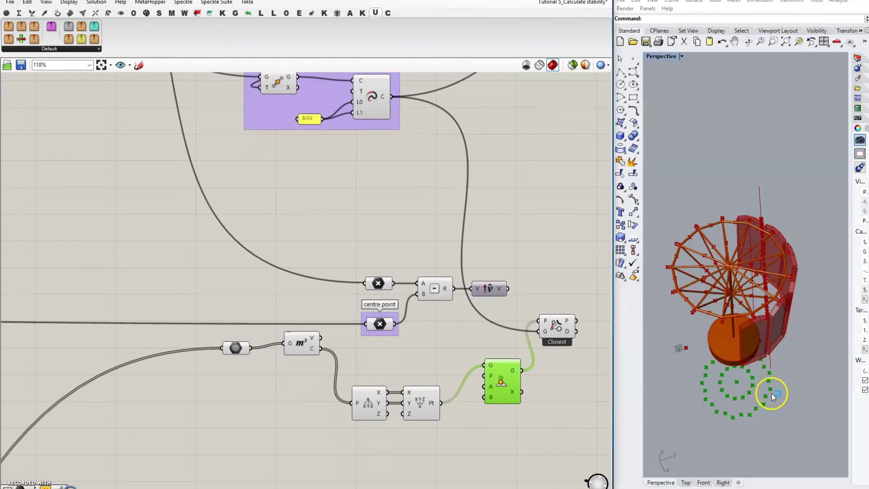
left_click(380, 324)
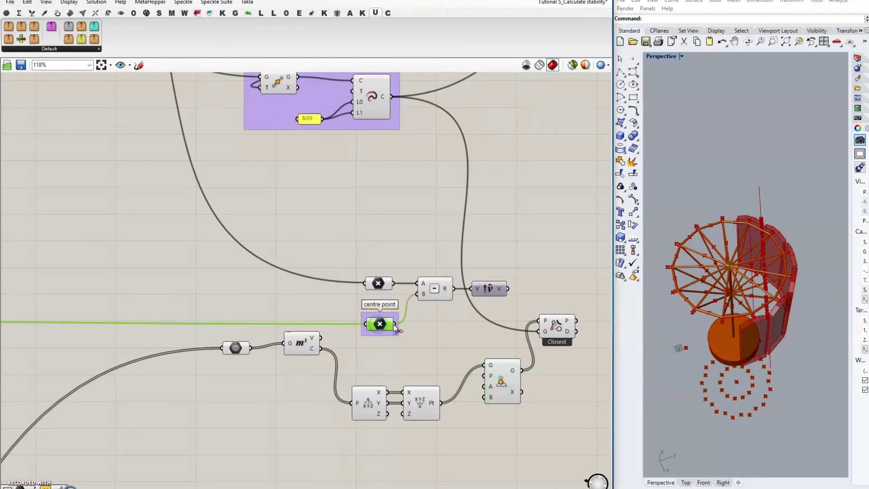
left_click(714, 382)
left_click_drag(394, 325, 483, 376)
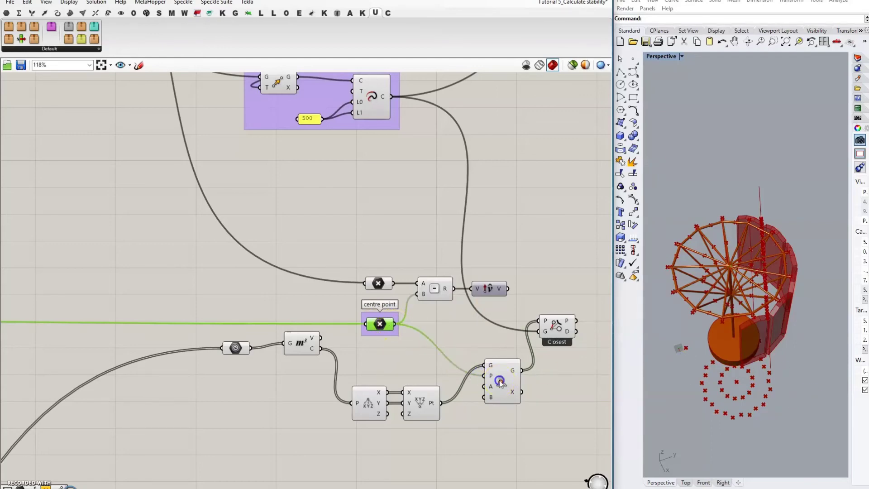
left_click(500, 383)
left_click(332, 295)
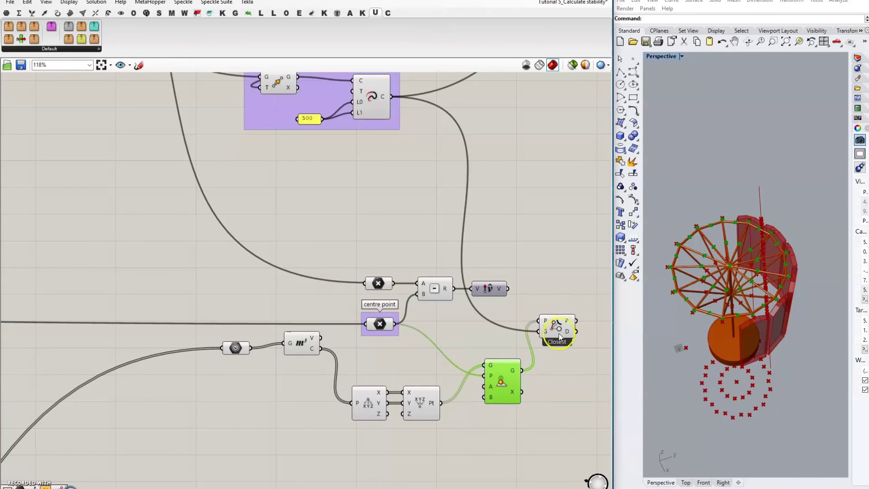
Step: Turn off the preview of the Point parameters, Subtraction, Volume, Deconstruct and Construct Point components, and check the Move To Plane points
left_click_drag(180, 246, 465, 448)
middle_click(466, 433)
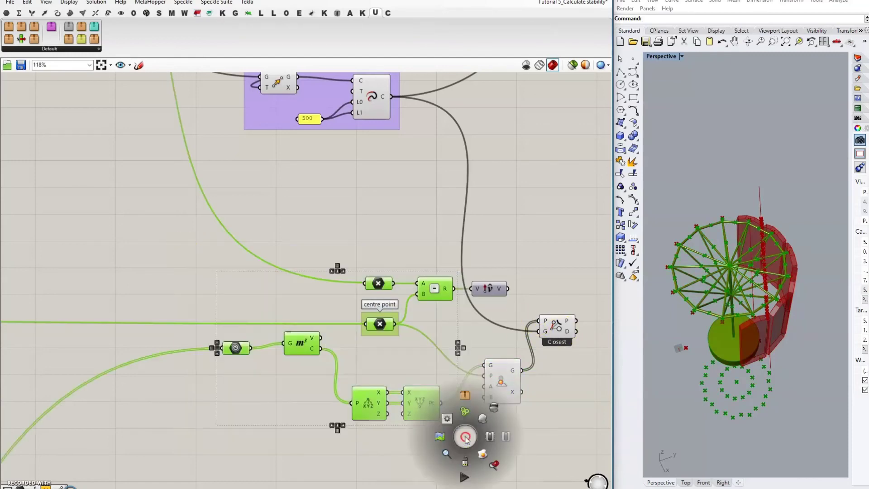
left_click(493, 409)
left_click(539, 421)
left_click(501, 382)
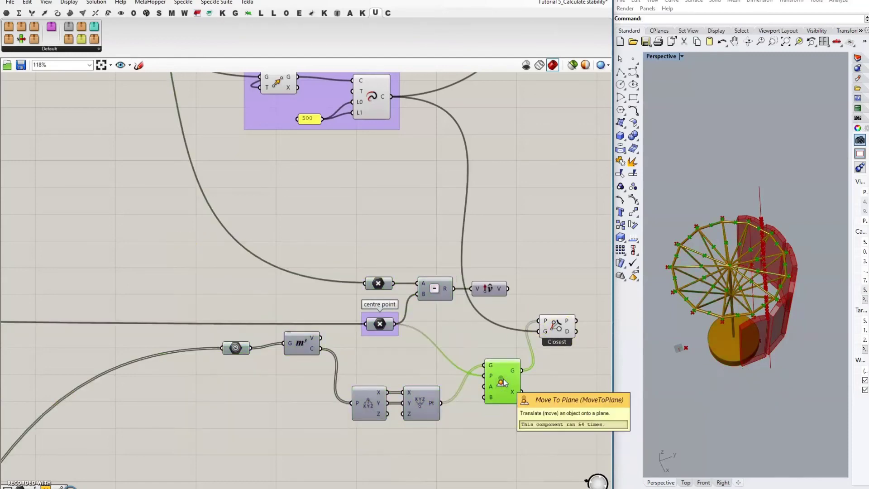
Step: Add a Line component running from the Move To Plane geometry to the closest points of the Pull Point component
left_click(603, 308)
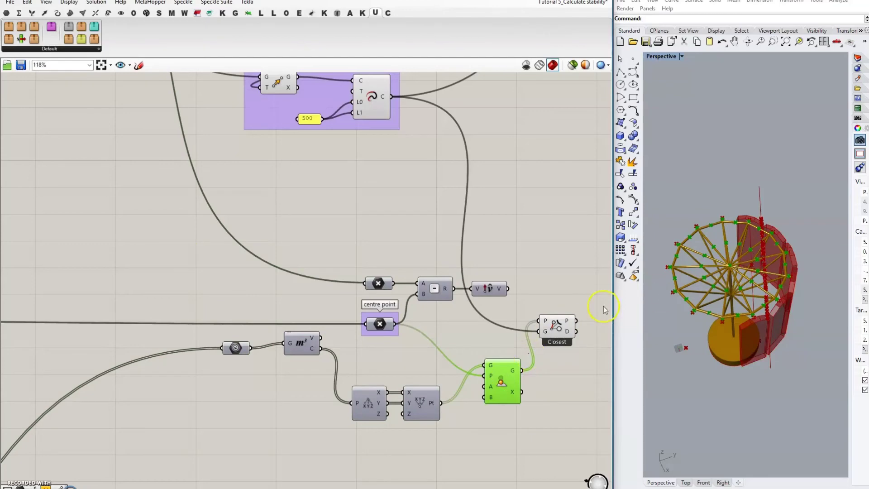
left_click(556, 327)
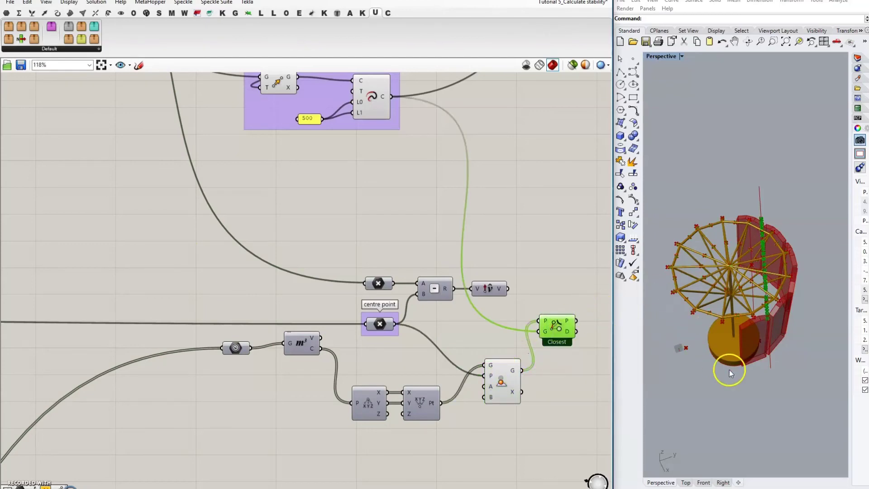
right_click_drag(570, 382, 466, 365)
double_click(537, 354)
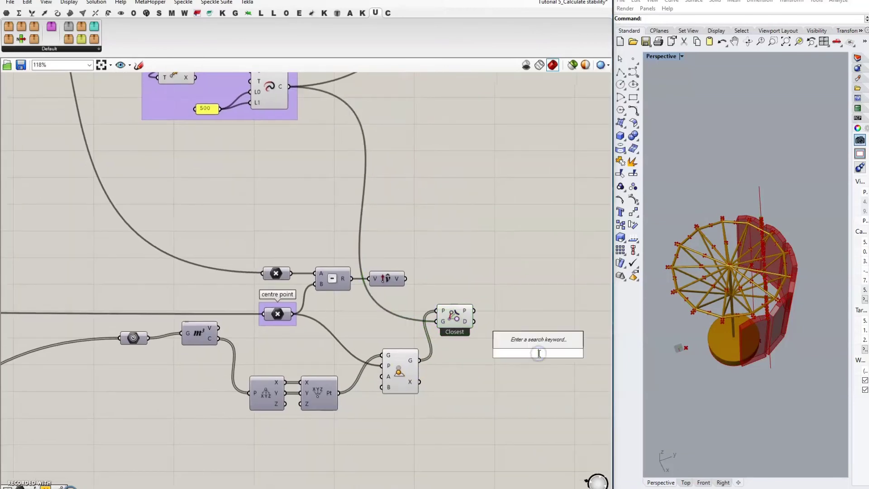
type("line")
key("Return")
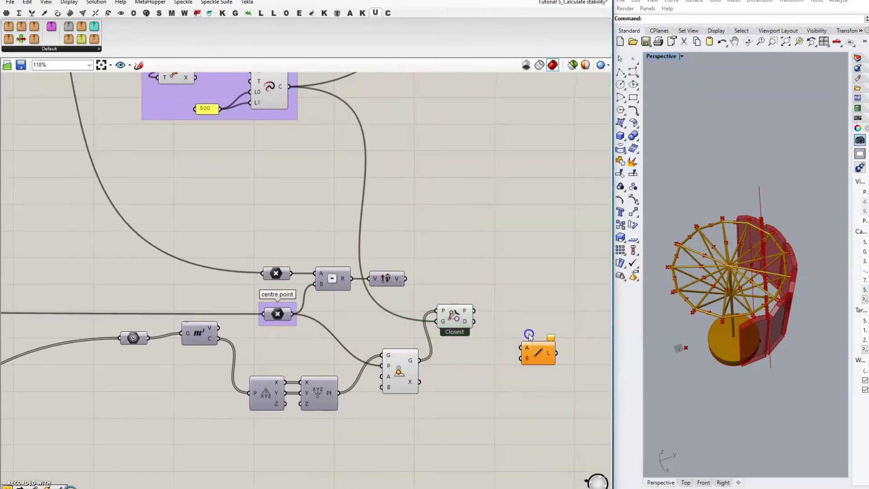
left_click(411, 372)
left_click_drag(419, 360, 520, 338)
left_click(468, 315)
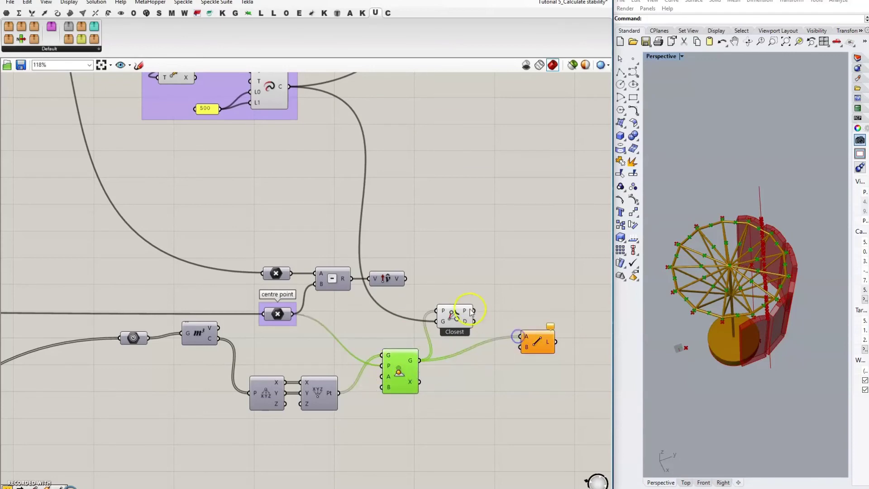
left_click_drag(474, 312, 521, 347)
Step: Check the lines between the moved centroids and the tipping line in the model from above
left_click(538, 348)
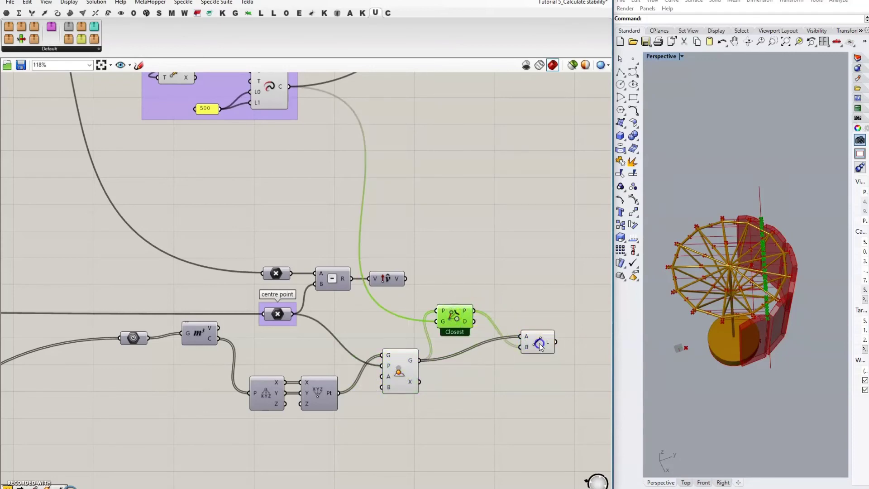
right_click_drag(747, 284, 745, 324)
scroll(756, 287, "up", 3)
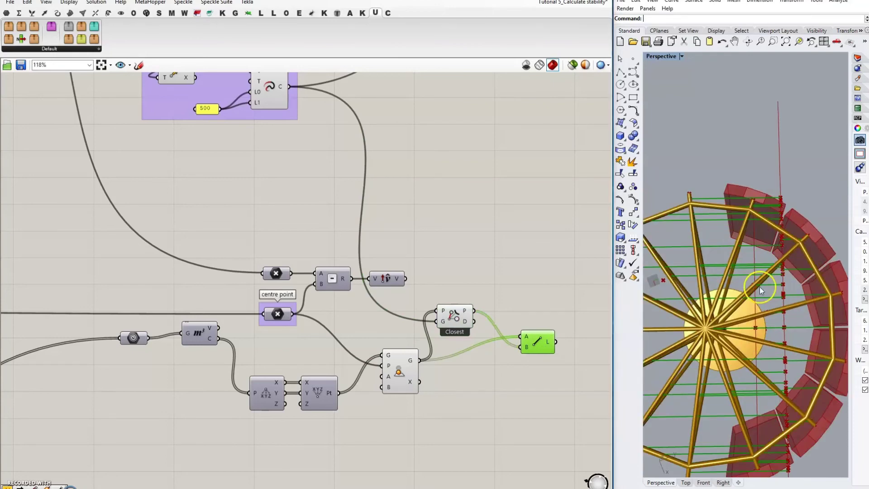
scroll(768, 285, "down", 2)
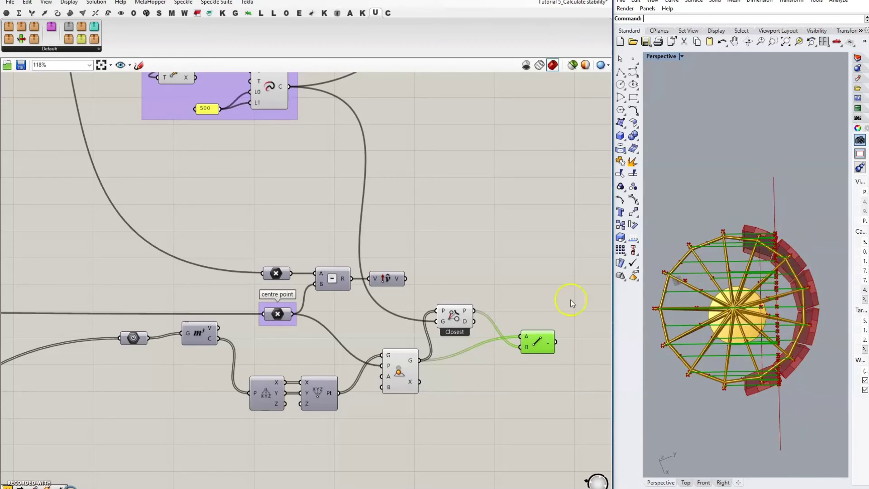
left_click(518, 288)
Step: Duplicate the Unit Vector component beside the Line component and feed the line output into it
right_click_drag(549, 301, 485, 294)
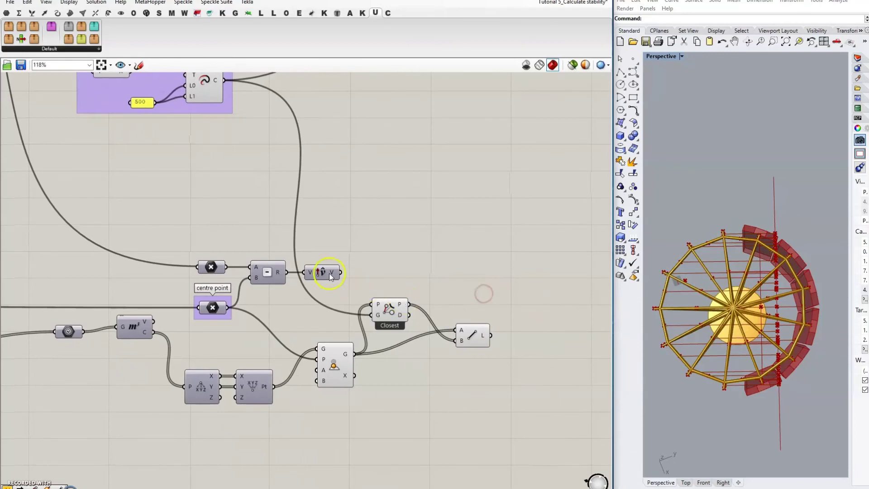
left_click_drag(329, 276, 474, 314, "alt")
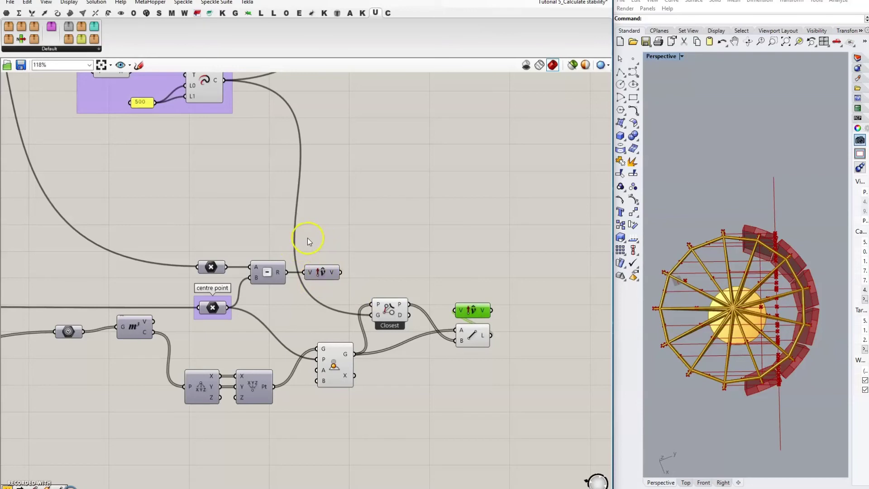
left_click_drag(307, 241, 500, 317)
left_click(380, 256)
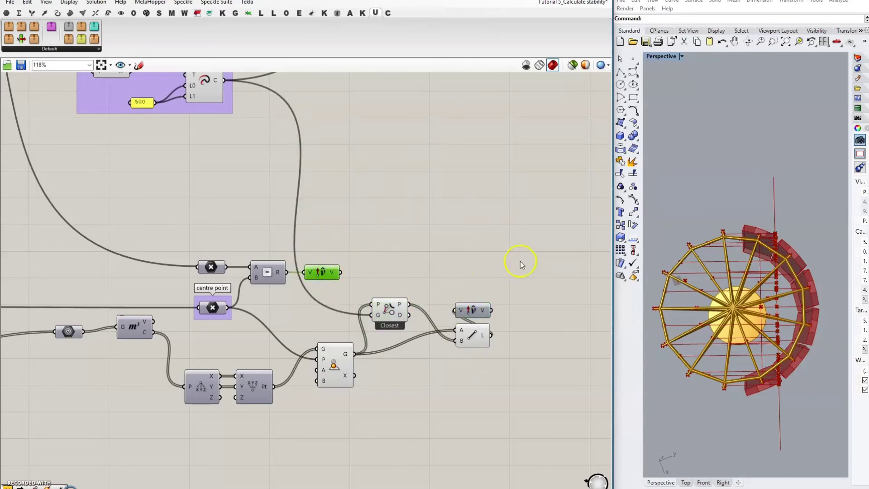
right_click_drag(520, 262, 484, 270)
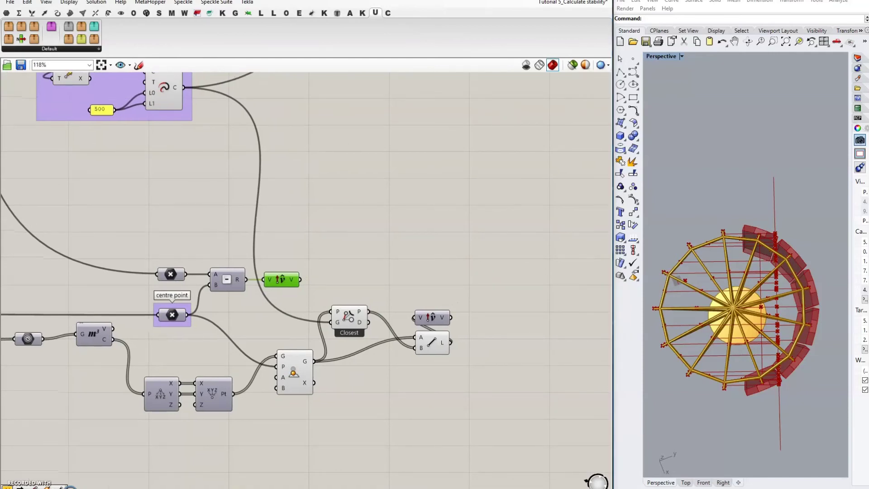
left_click_drag(409, 221, 514, 203)
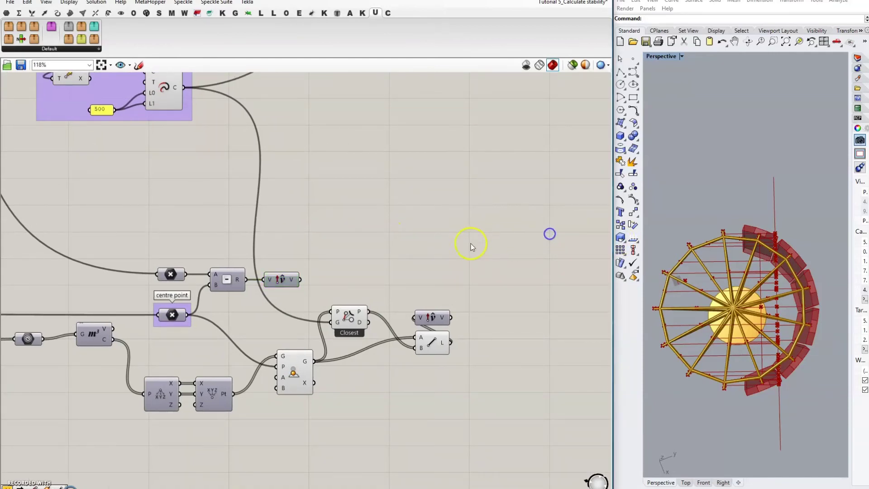
Step: Group the centroid, direction, Pull Point and line components and label the group "Find lever arm components"
right_click_drag(470, 246, 587, 228)
scroll(448, 218, "down", 1)
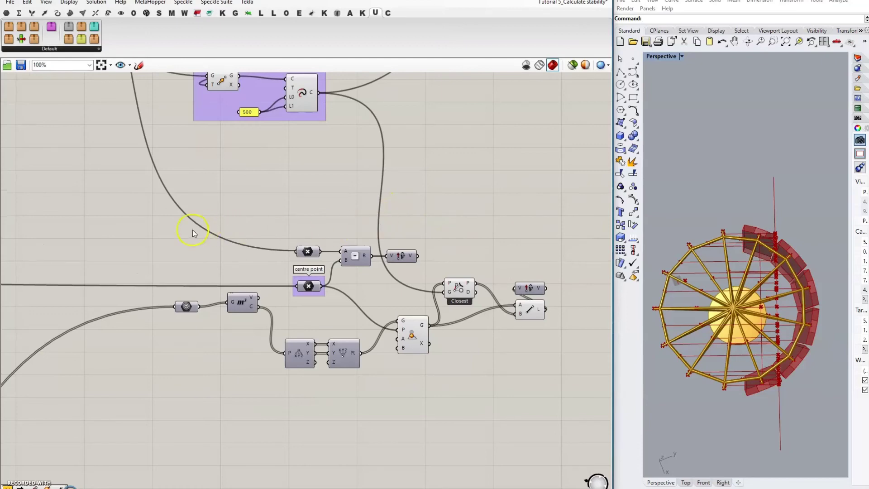
left_click_drag(153, 229, 563, 399)
key("ctrl+g")
right_click(470, 260)
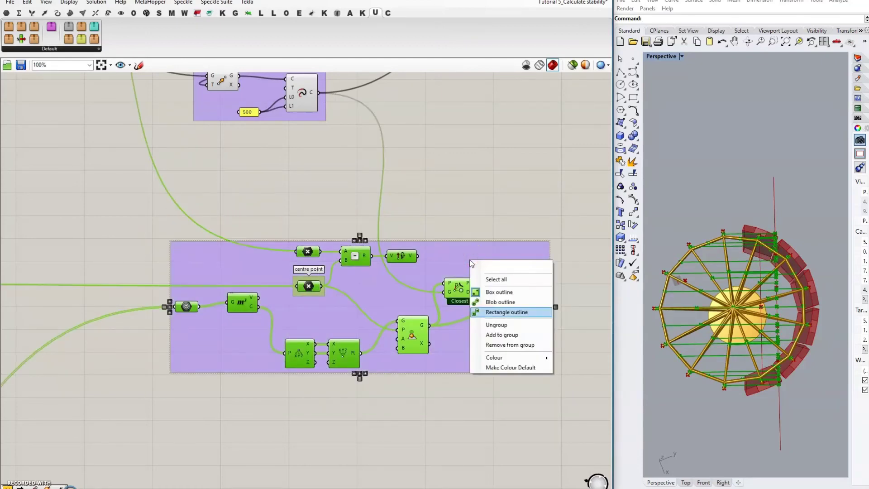
left_click(507, 312)
type("RM")
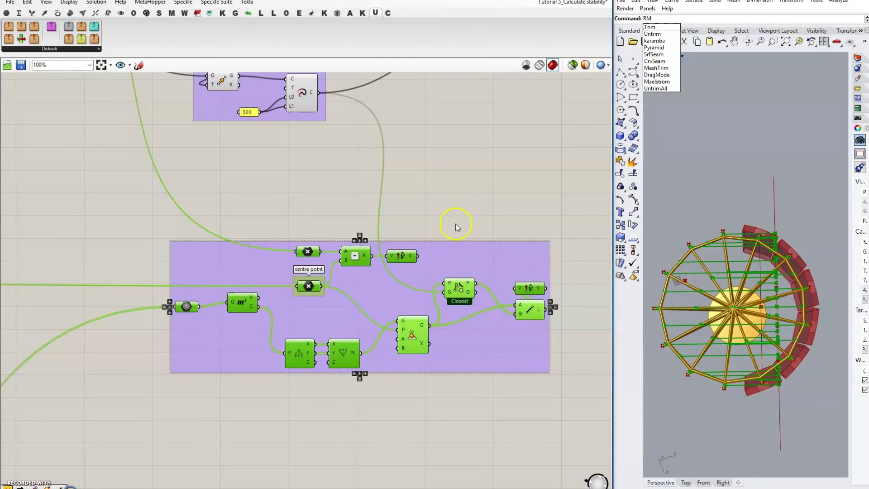
right_click(463, 249)
type("Find ")
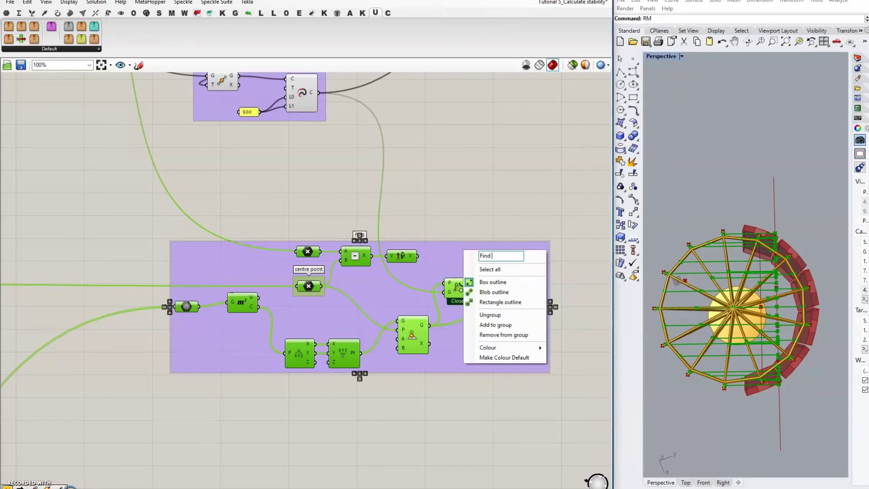
type("lever arm components")
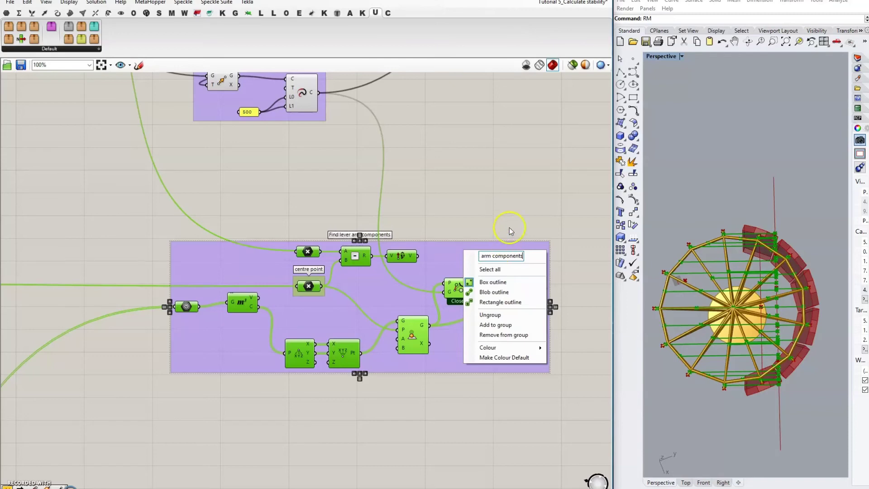
left_click(562, 211)
Step: Rearrange the "Find lever arm components" group, spacing out the direction components and placing both Unit Vector components at its output end
right_click_drag(563, 210, 425, 242)
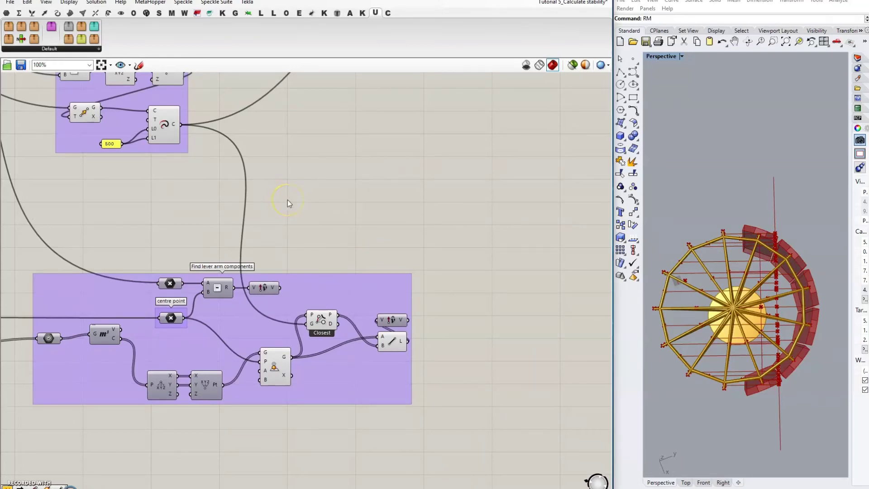
right_click_drag(287, 200, 288, 235, "ctrl")
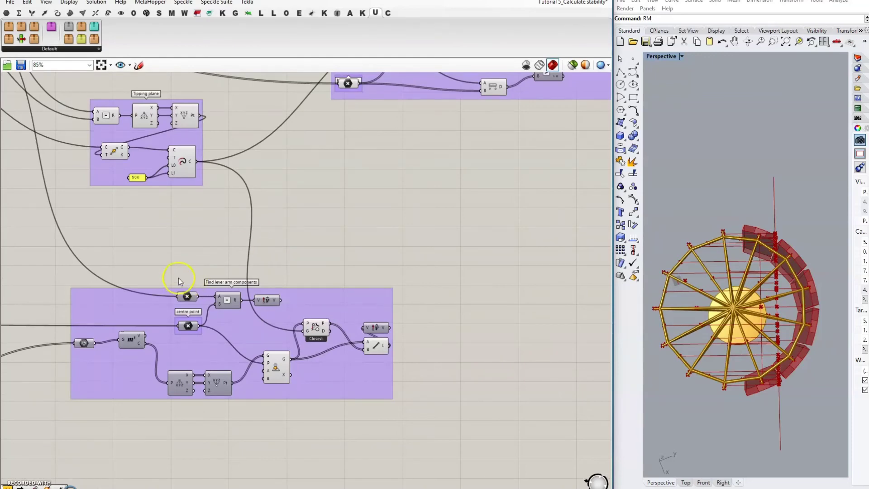
left_click_drag(160, 271, 294, 352)
left_click_drag(271, 299, 411, 262)
left_click(380, 267)
left_click_drag(376, 328, 422, 347)
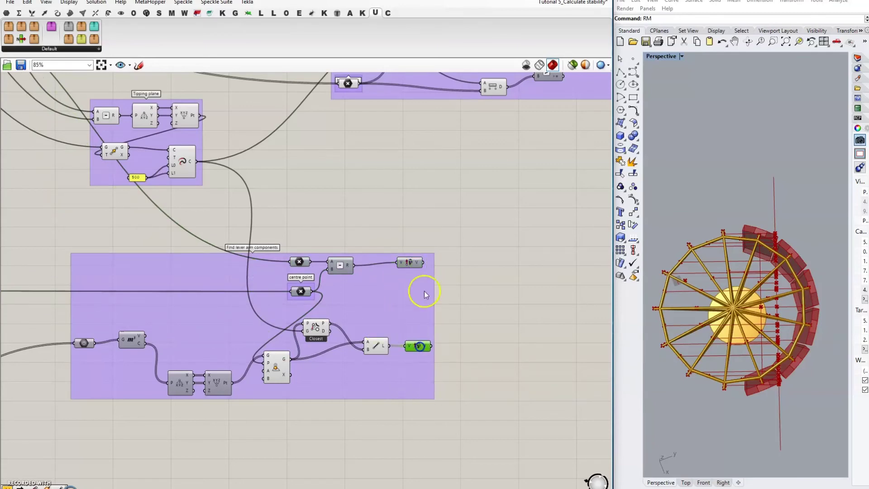
left_click_drag(410, 262, 422, 268)
left_click_drag(420, 306, 371, 313)
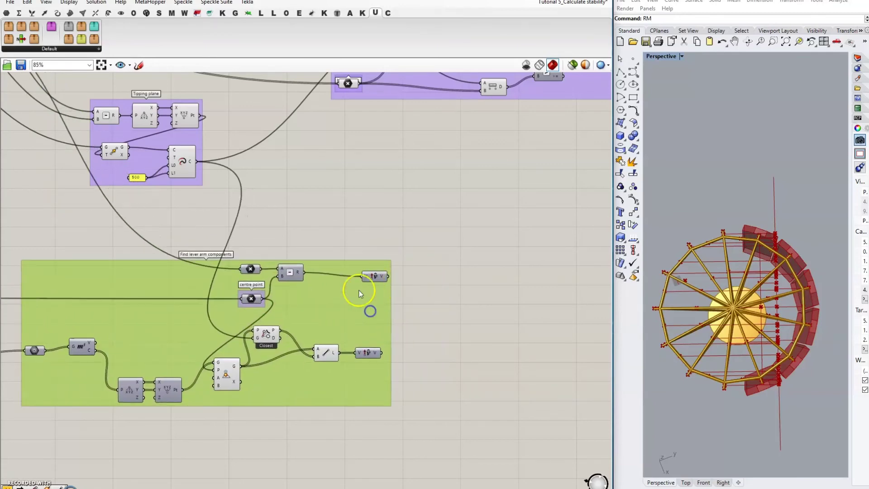
left_click(485, 338)
Step: Add a Subtraction component with the line unit vectors as A and the tipping-direction unit vector as B
right_click_drag(519, 291, 500, 290)
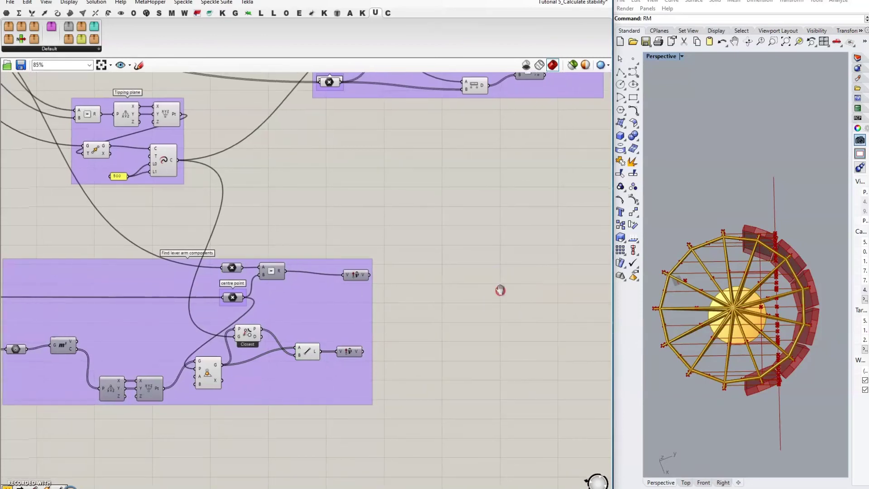
double_click(509, 268)
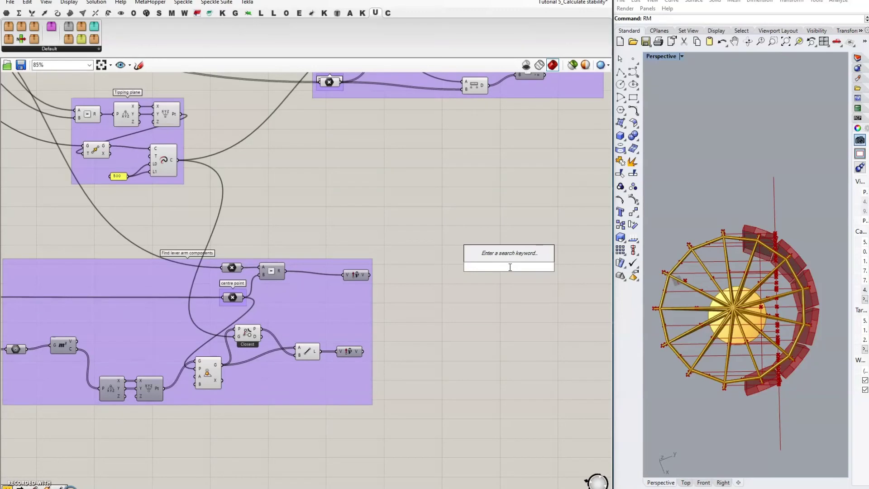
type("subtract")
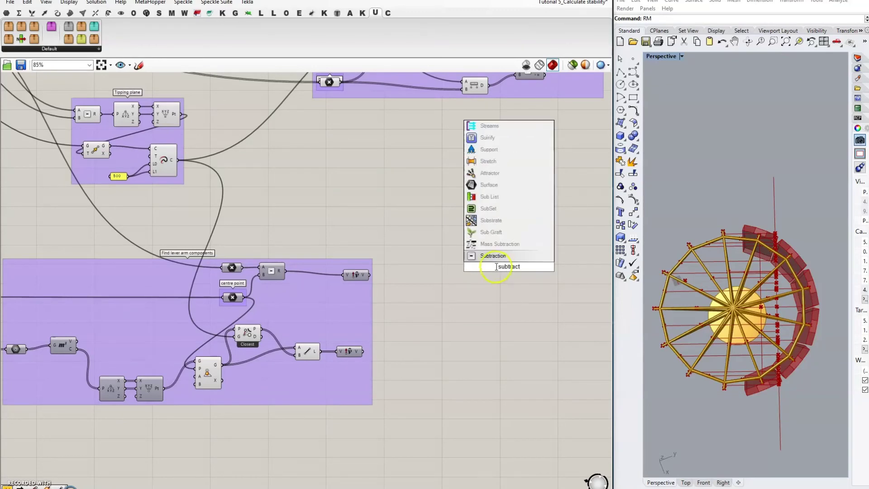
left_click(492, 256)
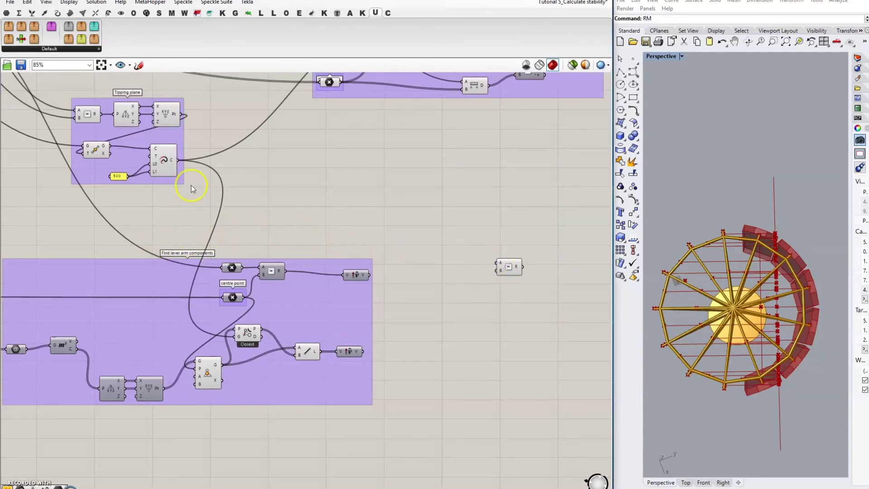
left_click_drag(456, 274, 495, 273)
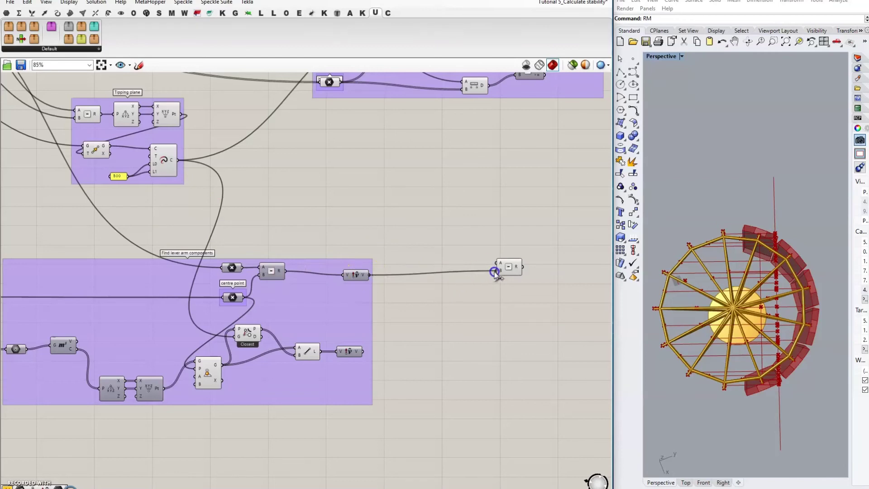
left_click_drag(363, 351, 506, 292)
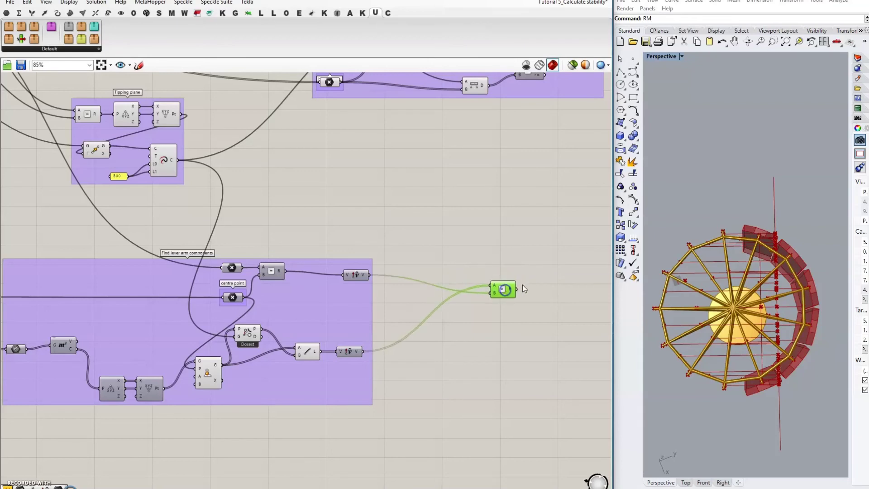
Step: Add an Absolute component fed by the unit-vector Subtraction result and line the two components up
left_click(544, 286)
double_click(545, 286)
type("abs")
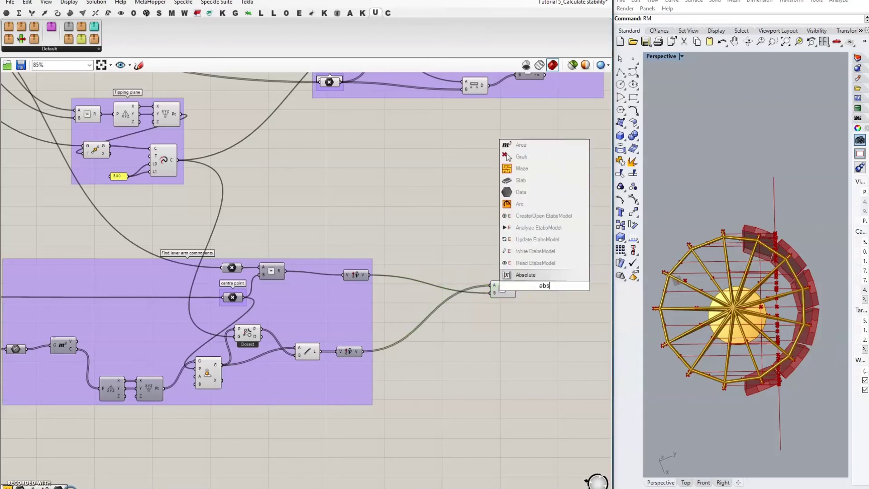
left_click(527, 274)
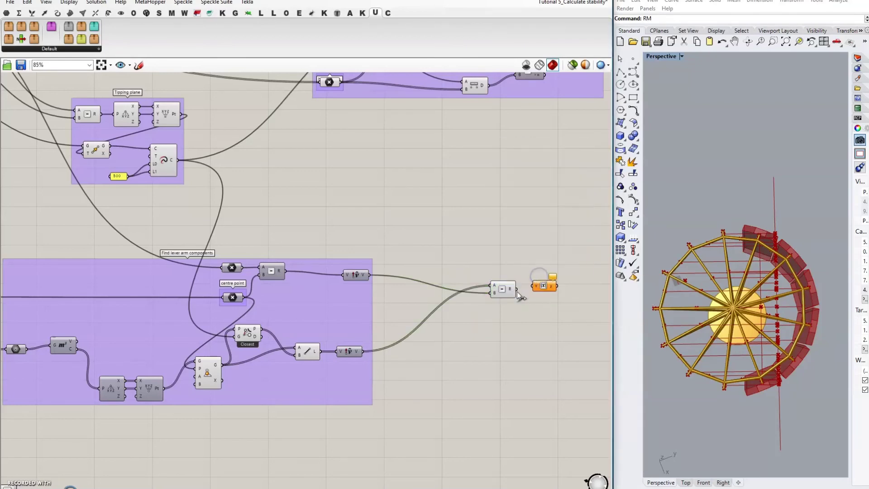
left_click_drag(544, 285, 540, 289)
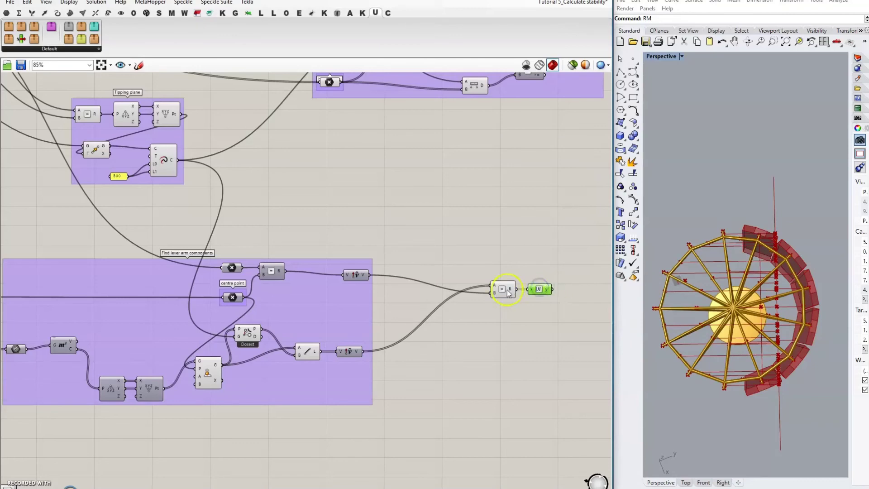
left_click_drag(483, 272, 561, 303)
left_click_drag(508, 292, 486, 295)
left_click(515, 268)
Step: Add a Smaller Than component beside the Absolute component and feed the Absolute result into its A input
right_click_drag(562, 257, 498, 259)
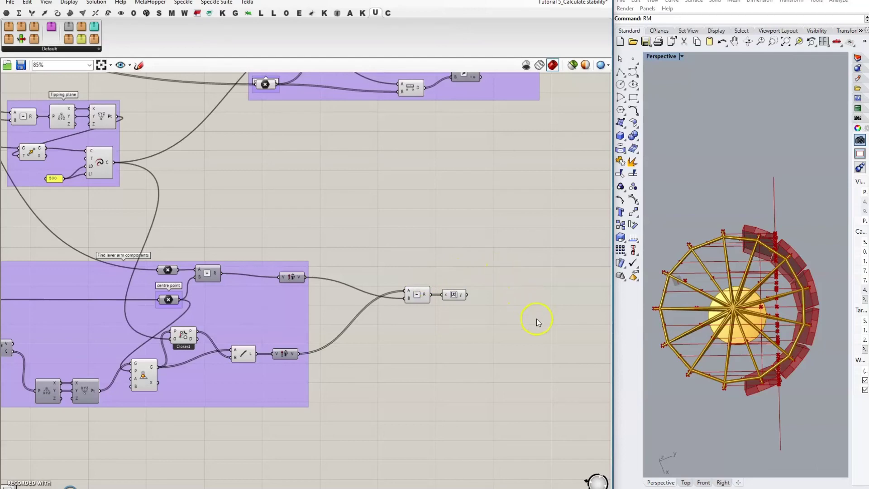
double_click(536, 335)
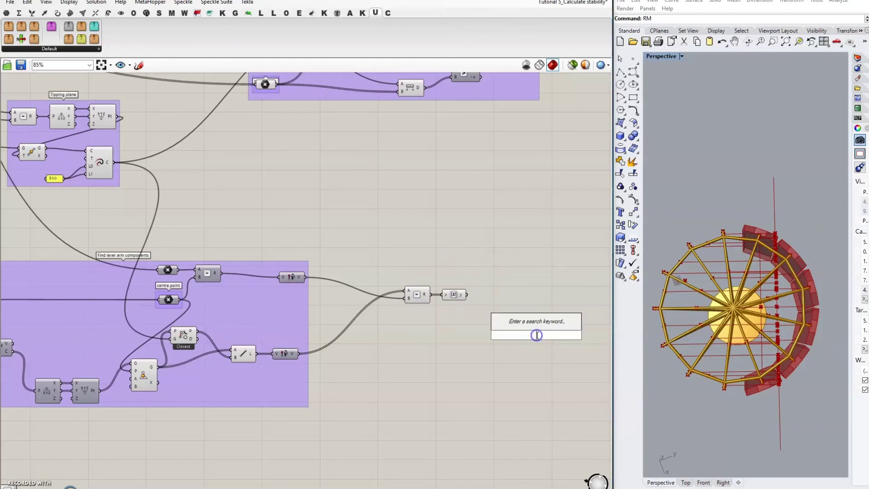
type("less")
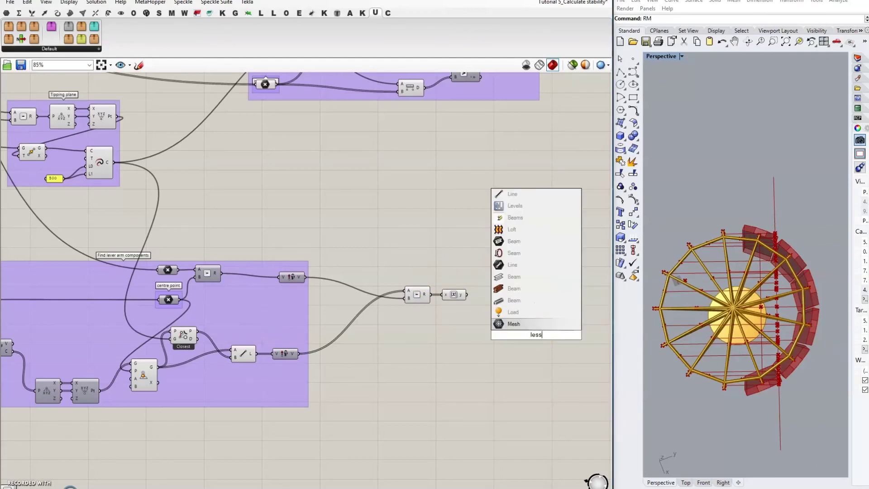
key("BackSpace")
key("BackSpace")
key("BackSpace")
key("BackSpace")
type("smaller")
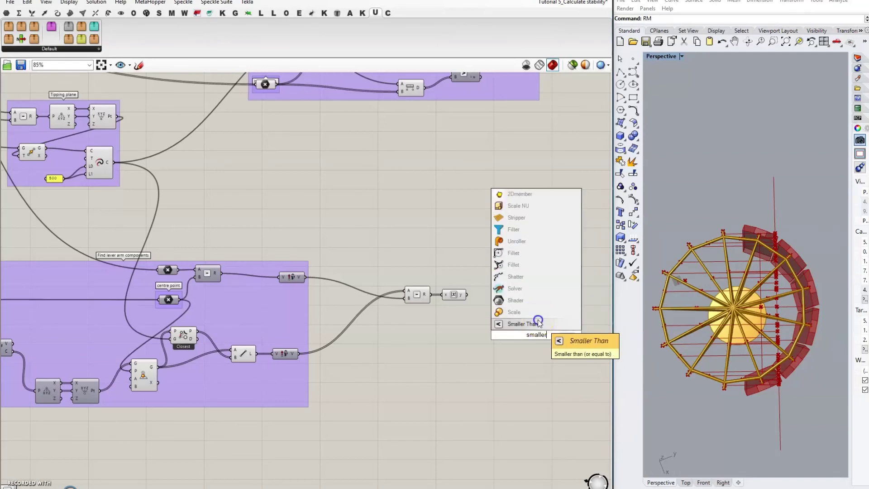
left_click(525, 323)
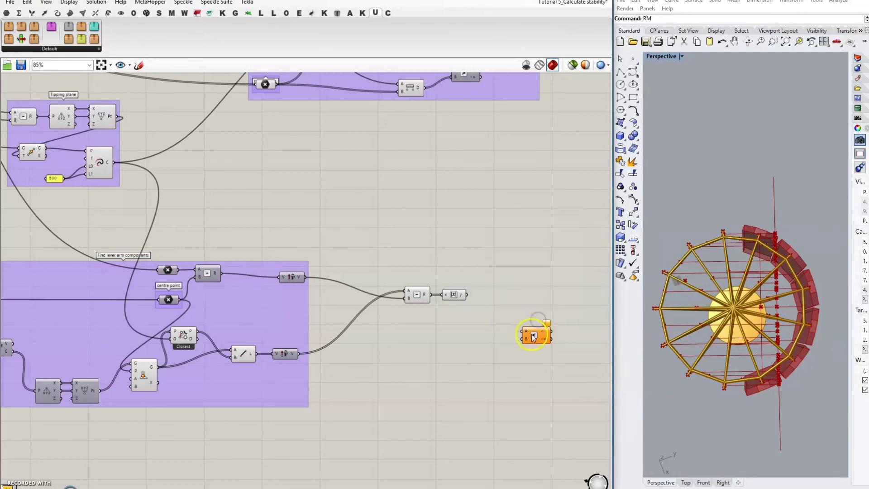
left_click_drag(536, 334, 512, 324)
left_click_drag(467, 295, 502, 320)
left_click_drag(510, 324, 497, 324)
Step: Create a panel containing 0.1 and connect it to the B input of the Smaller Than component
double_click(451, 331)
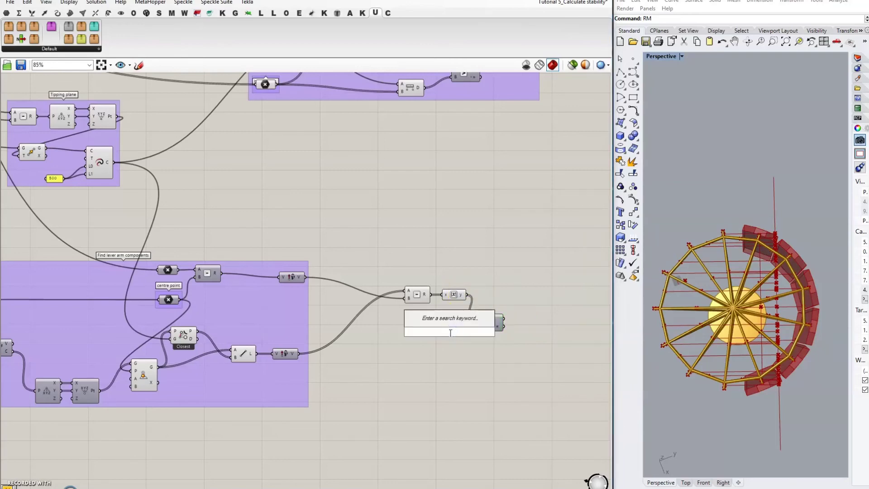
type("0")
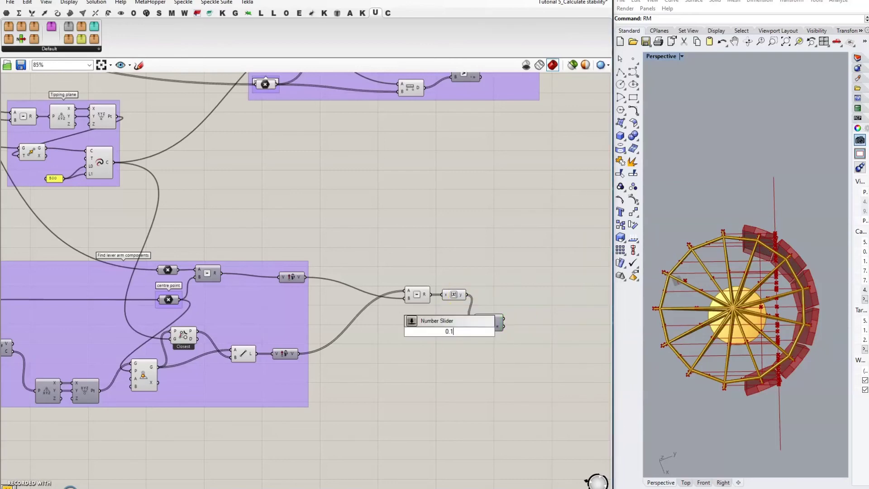
key("BackSpace")
type("//0.1")
key("Return")
left_click_drag(458, 331, 474, 326)
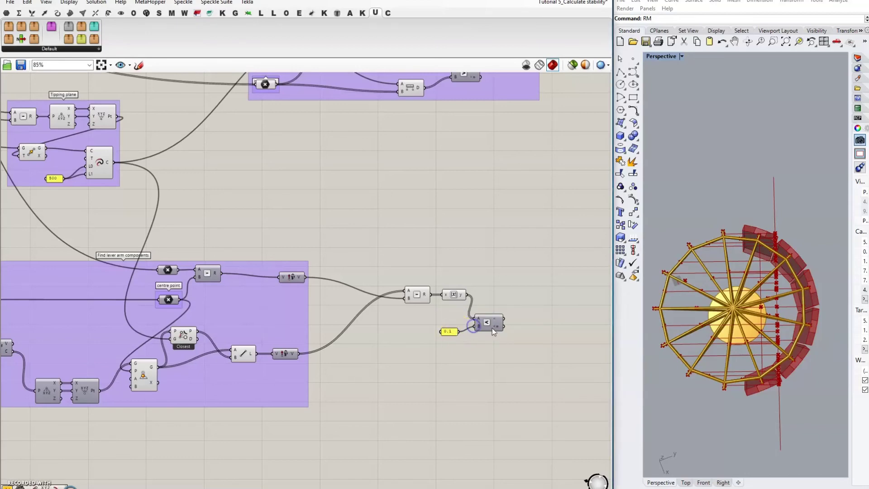
left_click(491, 324)
Step: Inspect the Smaller Than component's true/false results in a temporary enlarged panel and delete the panel
left_click(550, 286)
double_click(550, 285)
type("//")
key("Return")
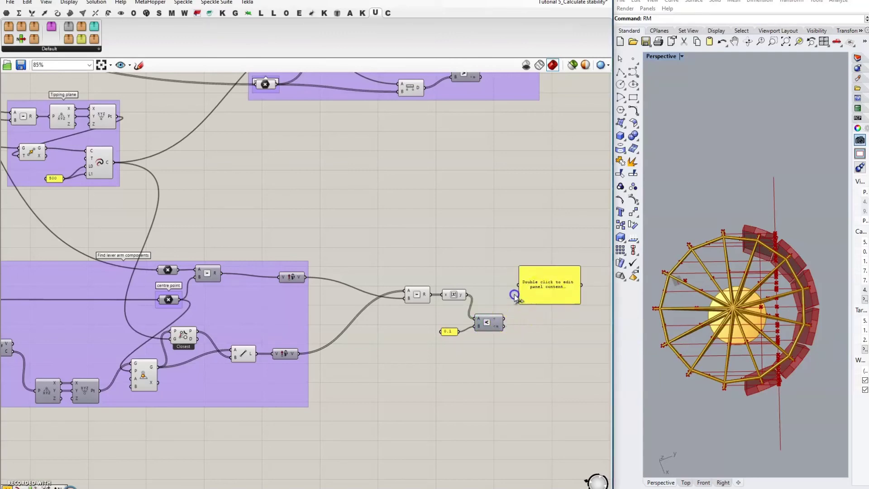
left_click_drag(503, 320, 519, 285)
left_click_drag(581, 303, 587, 417)
left_click(553, 329)
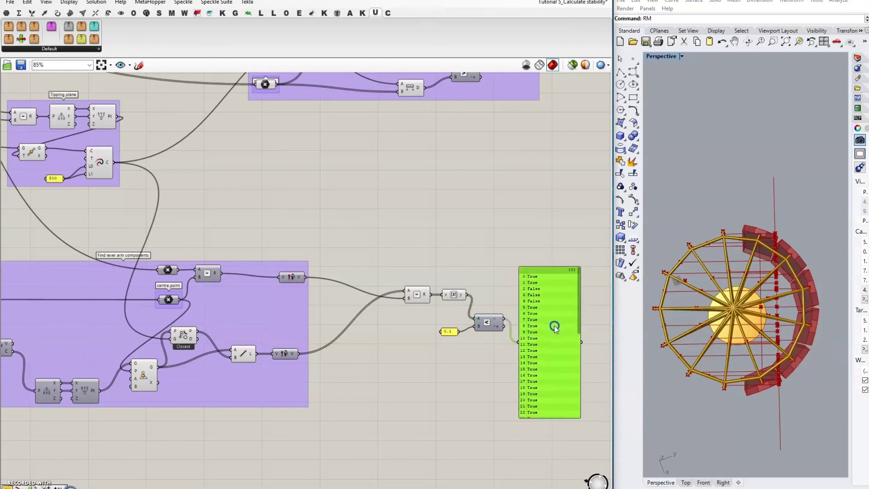
scroll(557, 323, "up", 2)
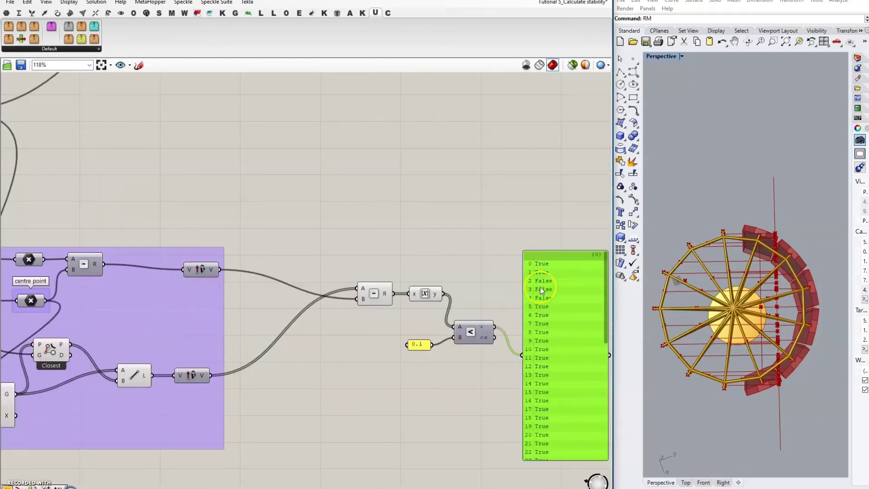
left_click_drag(605, 267, 605, 286)
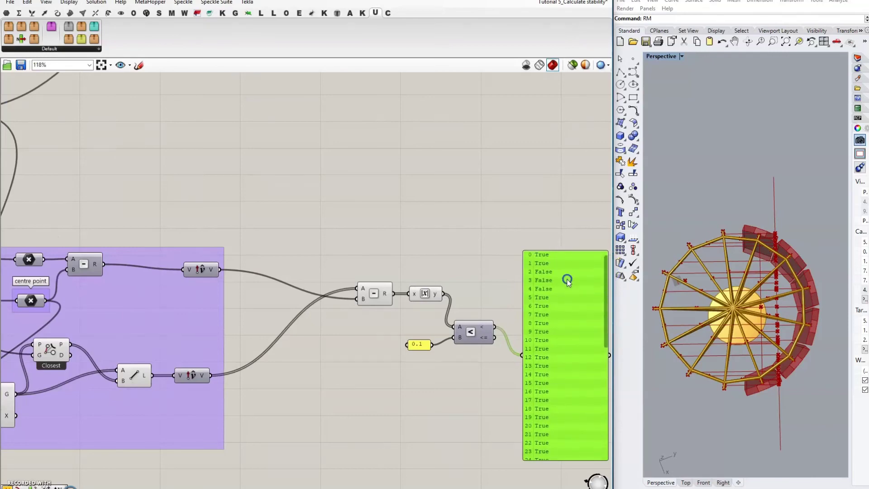
key("Delete")
Step: Add a Dispatch component after the Smaller Than component and connect the Pull Point distance output to its list input
scroll(525, 262, "down", 3)
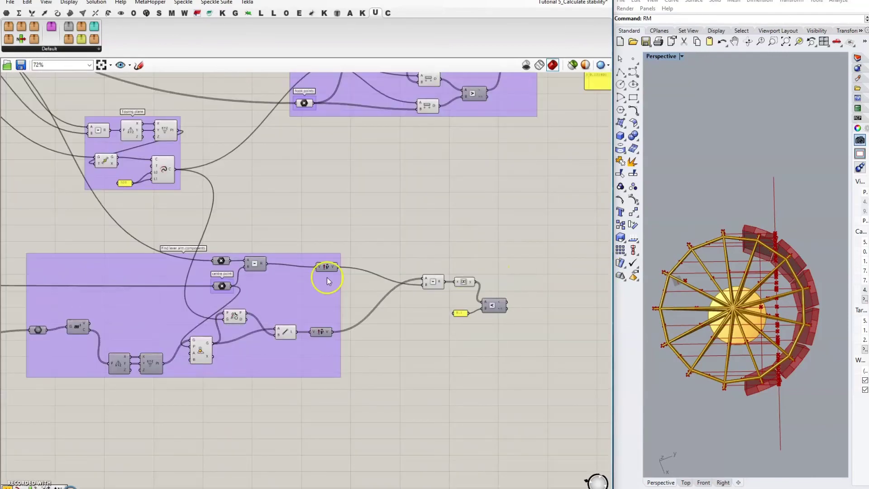
right_click_drag(486, 260, 411, 257)
double_click(469, 278)
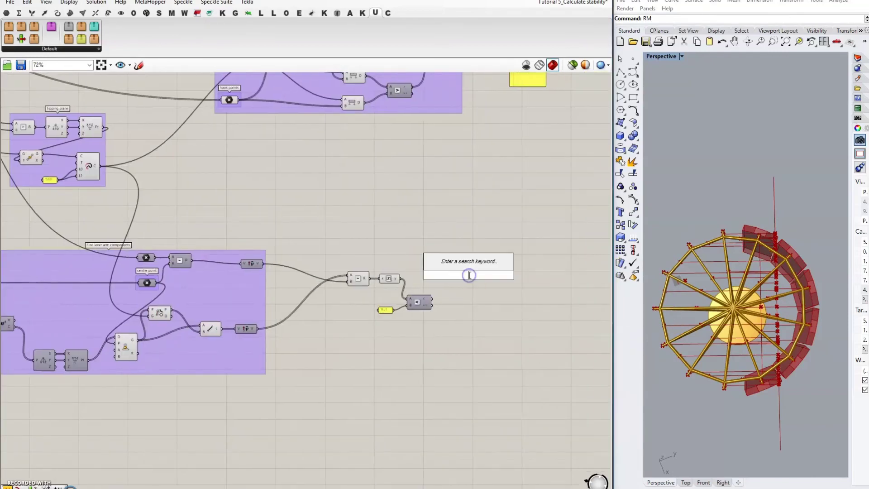
type("disp")
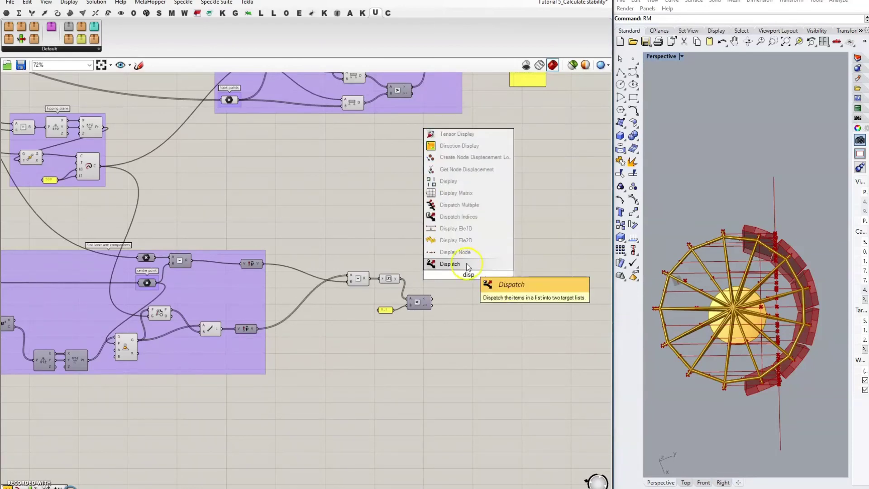
left_click(453, 264)
left_click_drag(464, 281, 484, 281)
scroll(438, 271, "up", 1)
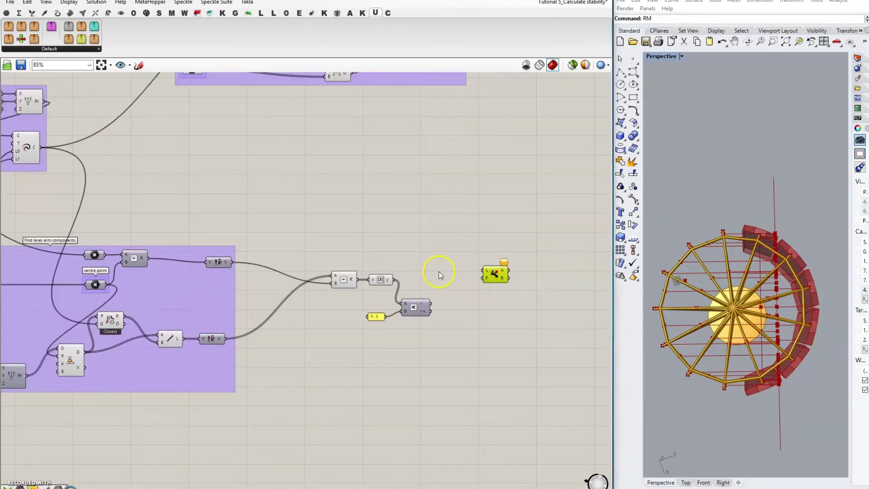
right_click_drag(390, 240, 470, 251)
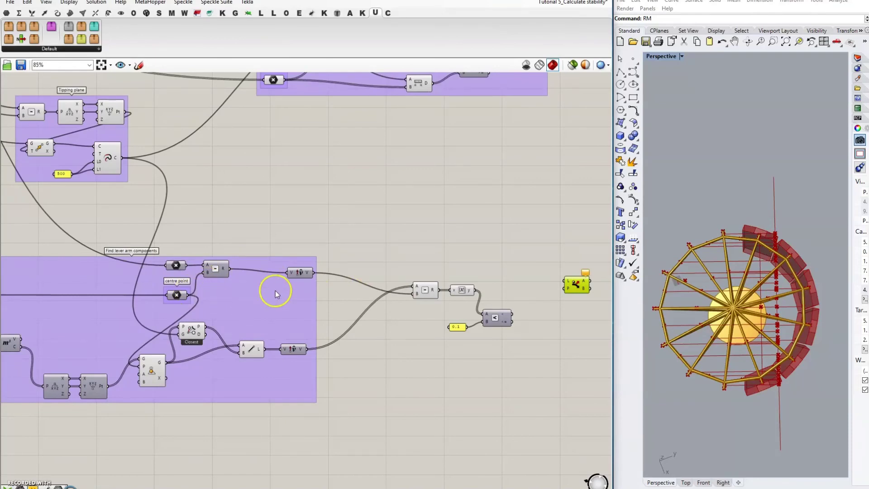
left_click(191, 329)
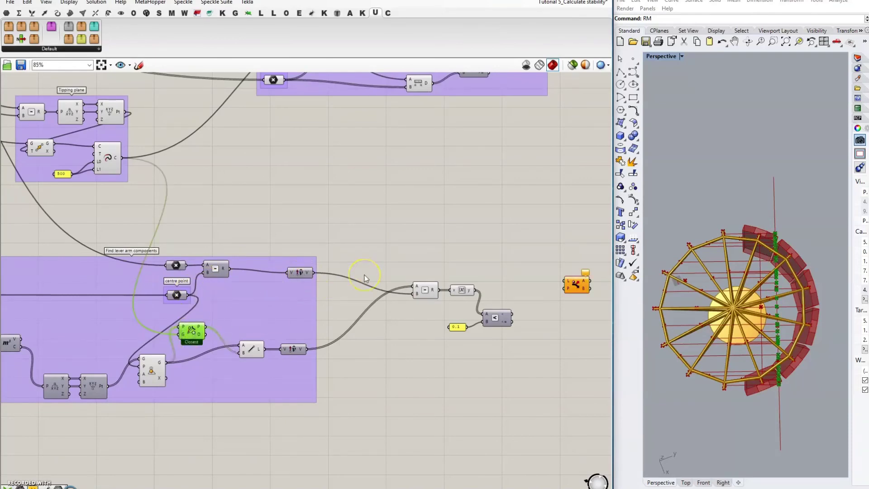
scroll(385, 242, "down", 2)
scroll(292, 248, "up", 2)
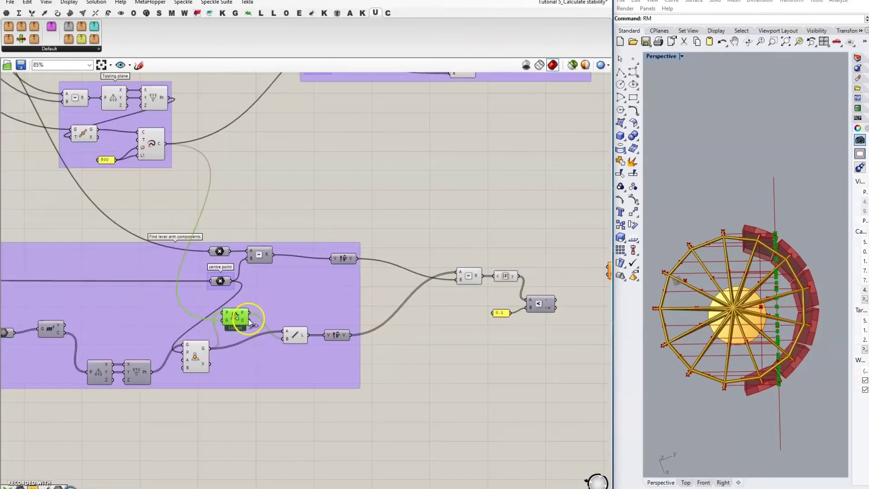
left_click_drag(249, 321, 591, 334)
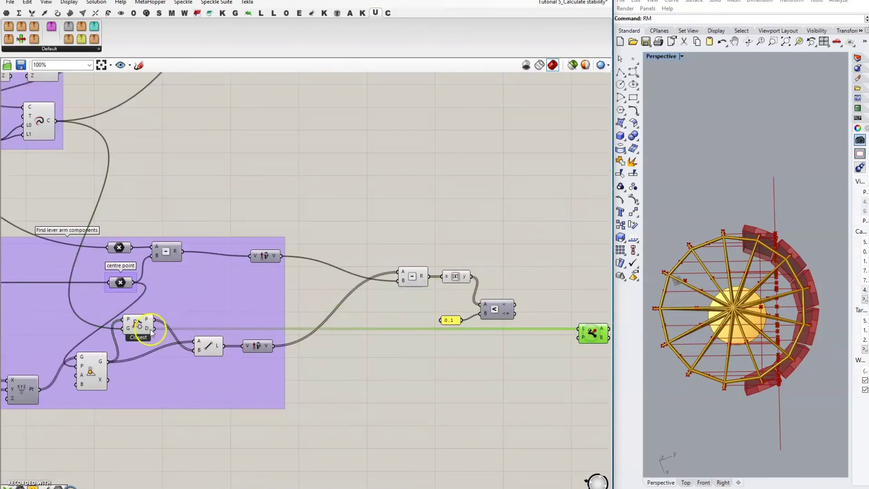
Step: Set the expression x/1000 on the Pull Point component's distance output
mouse_move(146, 332)
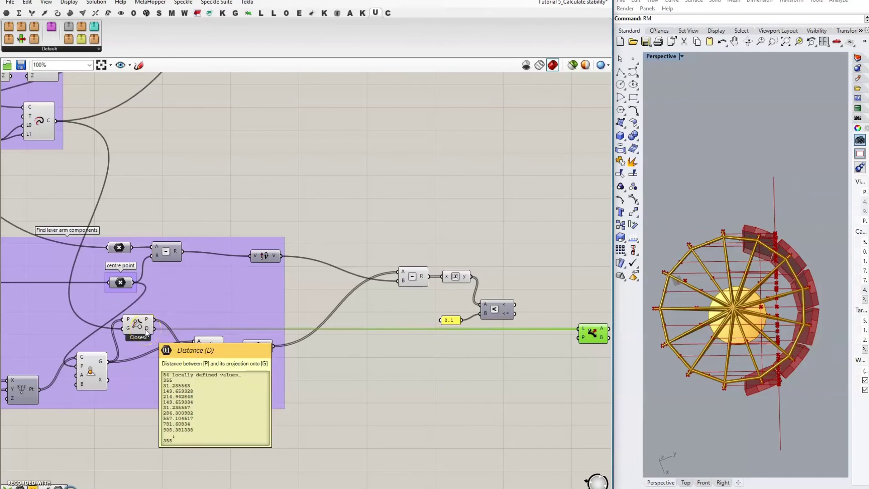
right_click(146, 333)
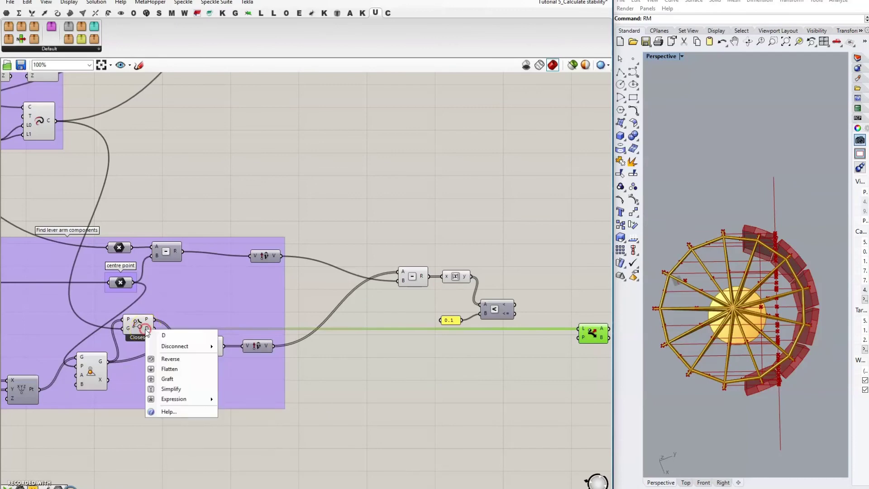
left_click(180, 399)
left_click(242, 410)
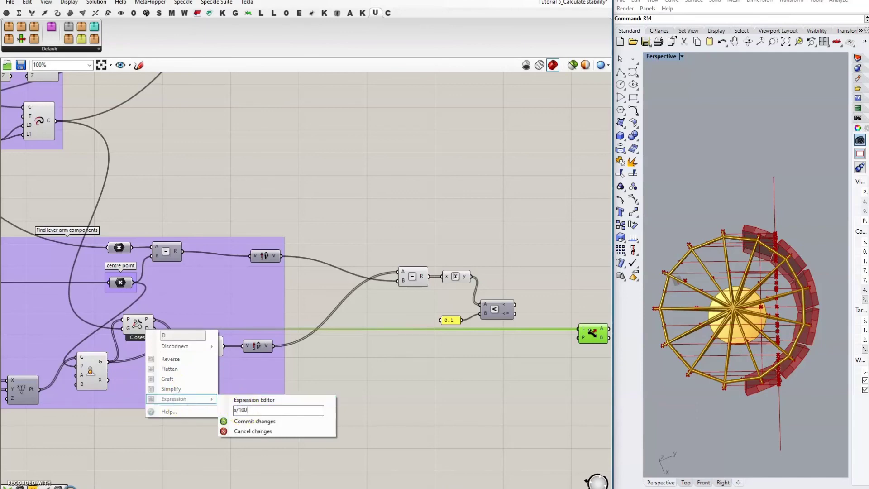
type("x/1000")
left_click(254, 421)
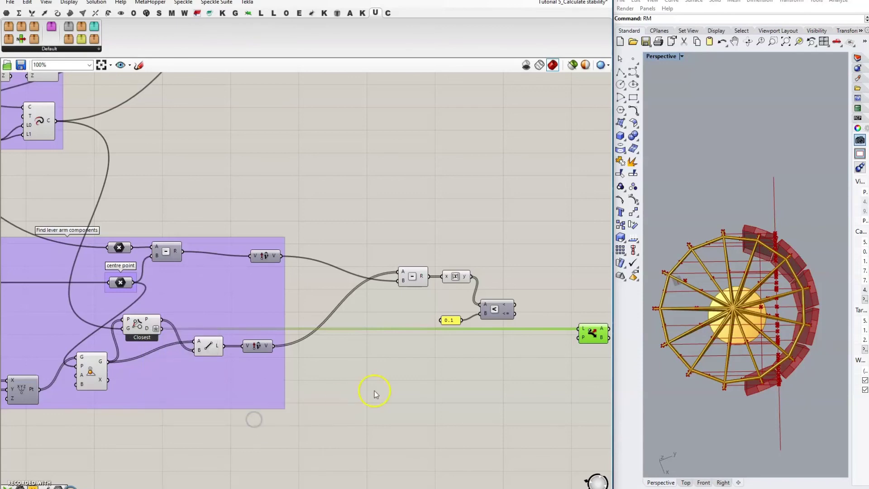
Step: Connect the strict smaller-than output of the Smaller Than component to the Dispatch component's pattern input
right_click_drag(417, 355, 276, 340)
left_click_drag(442, 324, 445, 324)
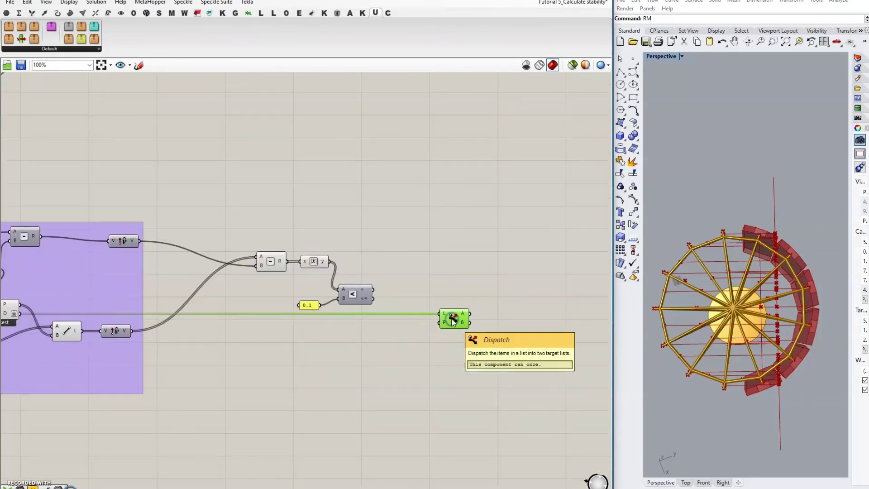
left_click_drag(369, 297, 450, 324)
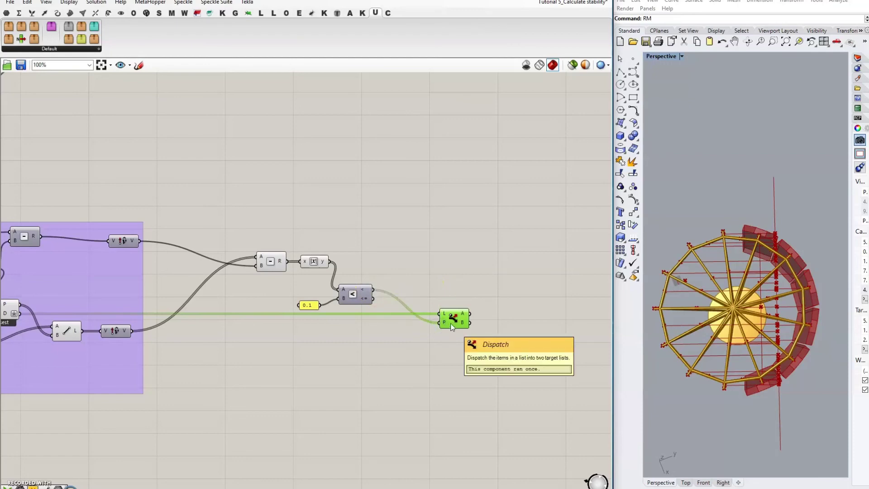
right_click_drag(458, 361, 434, 326)
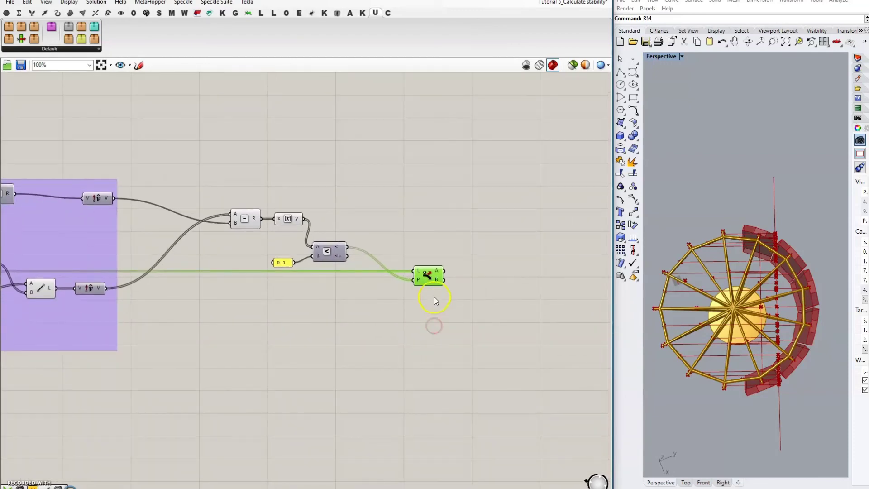
left_click(380, 227)
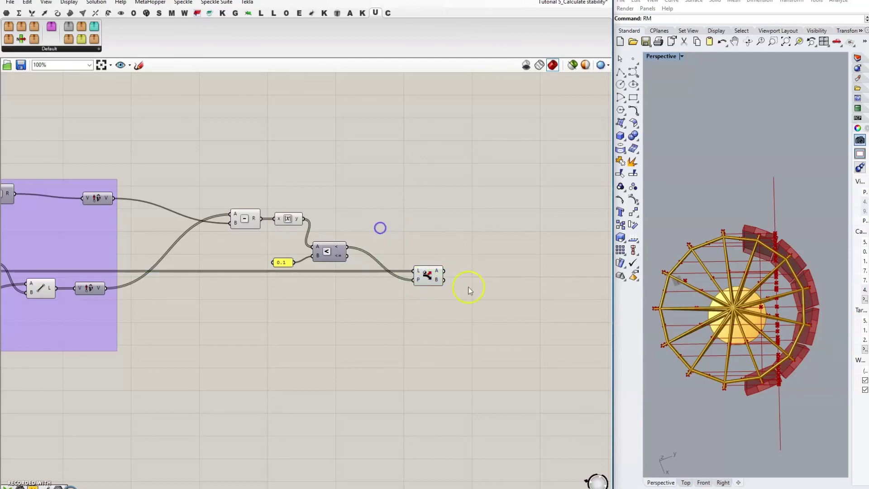
Step: Add a Division component below the lever arm comparison and feed the Volume component's volume output into its A input
right_click_drag(527, 335, 523, 300)
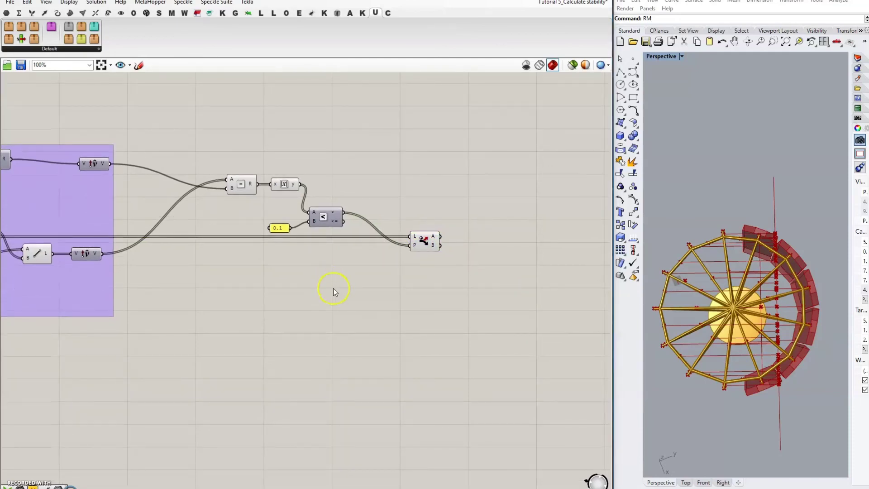
right_click_drag(352, 301, 572, 351)
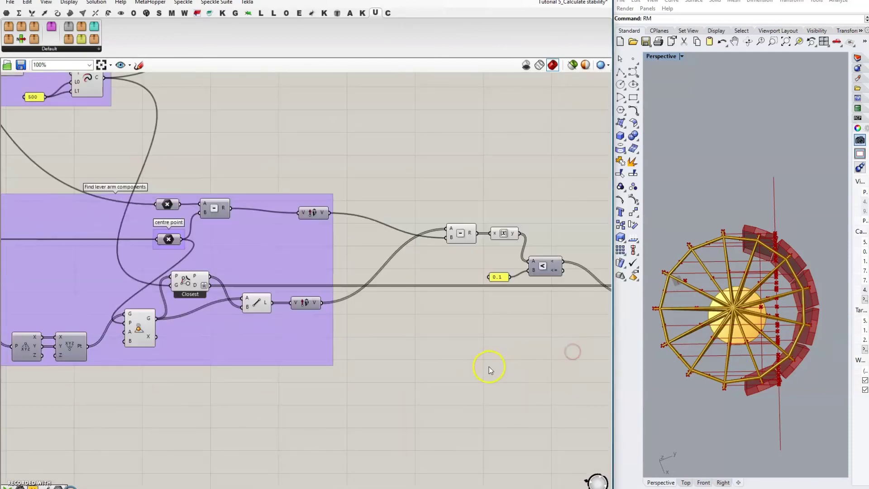
double_click(455, 372)
type("divi")
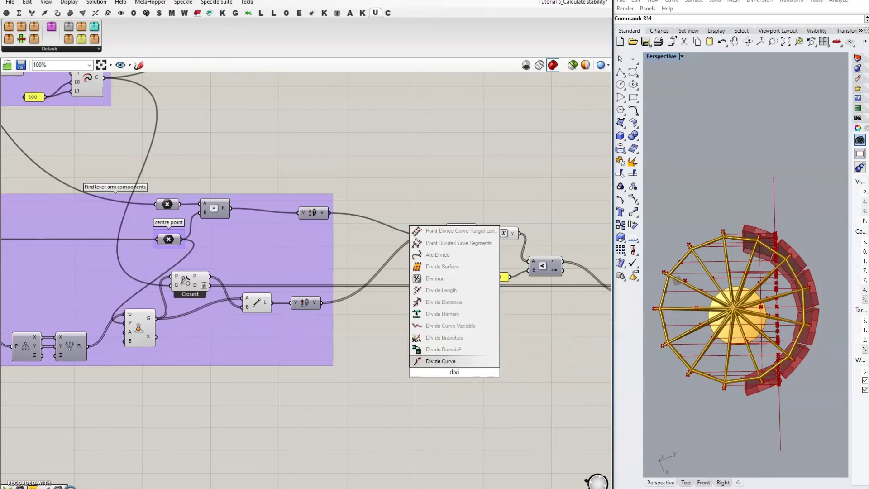
type("sion")
left_click(451, 333)
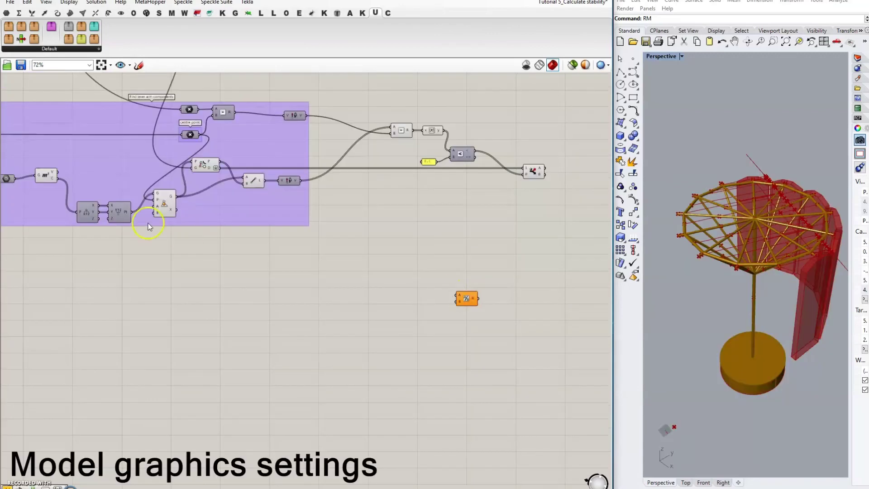
left_click(57, 172)
left_click_drag(57, 172, 454, 295)
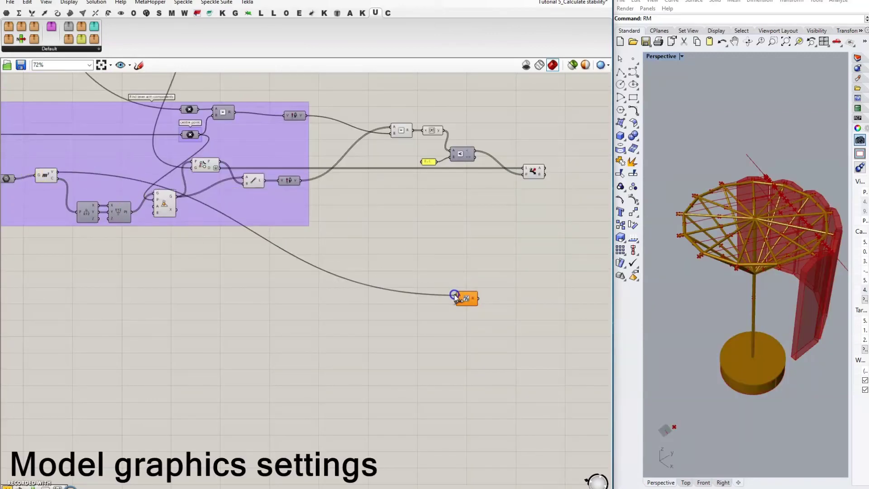
Step: Add a panel containing 1e9 and connect it to the Division component's B input
double_click(431, 311)
type("//log")
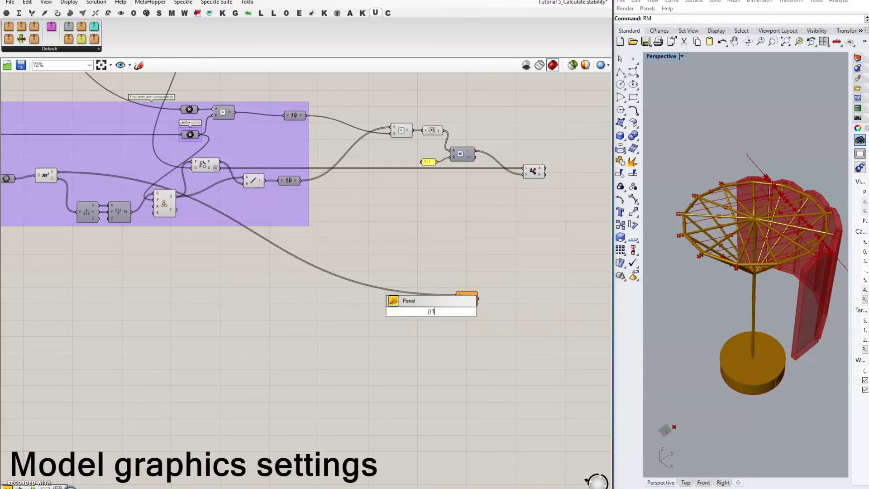
type("1e9")
key("Return")
left_click(447, 319)
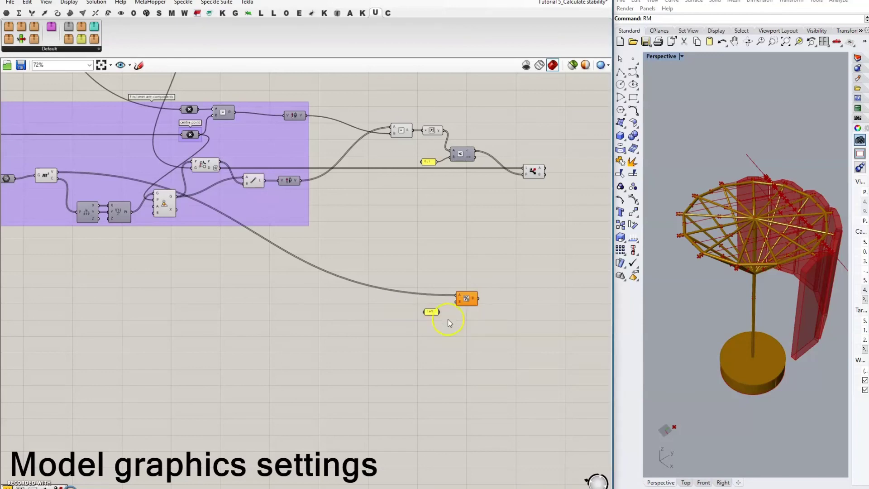
left_click_drag(457, 305, 456, 302)
left_click(442, 313)
Step: Add a panel beside the Division component and connect the division result to it
right_click_drag(473, 318, 442, 320)
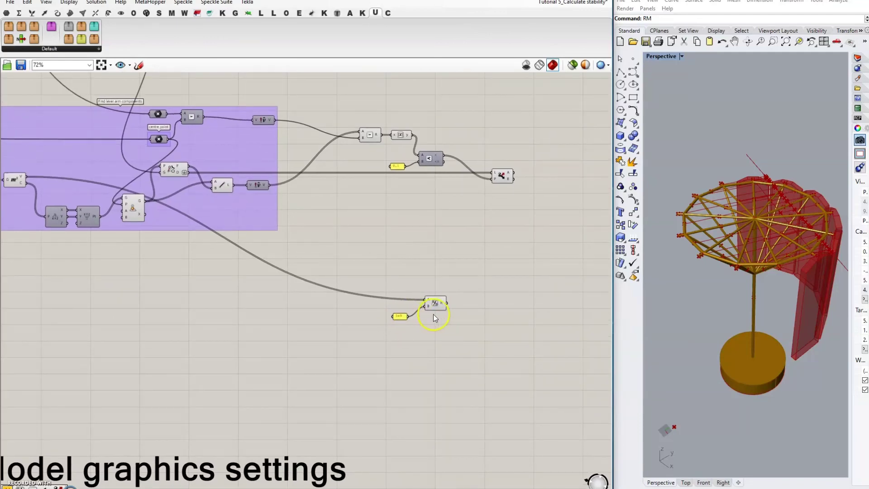
double_click(486, 286)
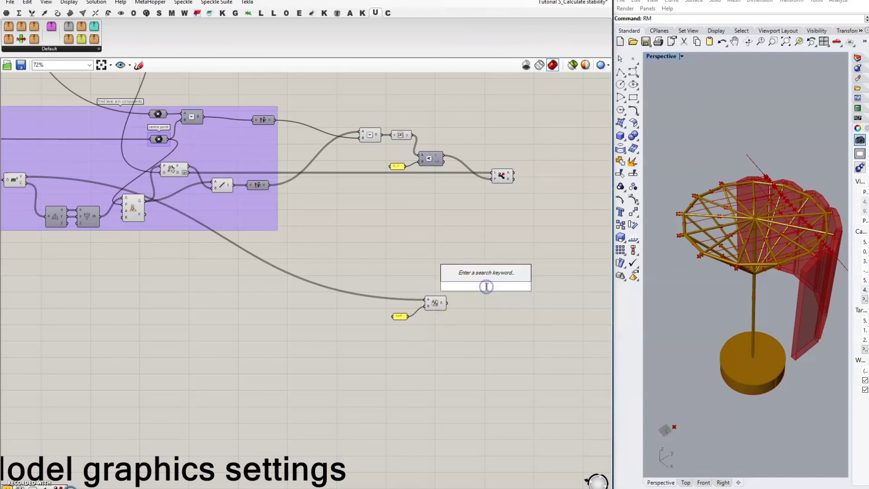
type("panel")
key("Return")
left_click_drag(454, 307, 463, 289)
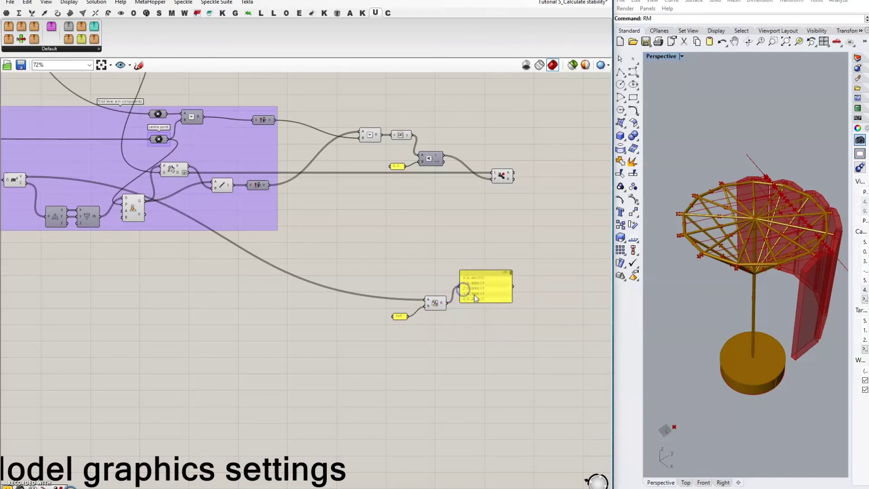
Step: Title the division result panel "Volume of material (m^3)" and move it above the Division component
scroll(495, 293, "up", 3)
right_click(493, 277)
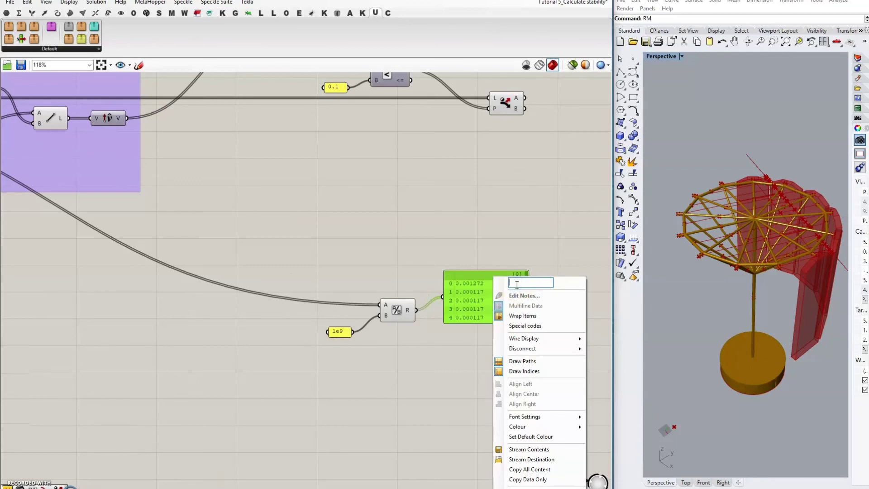
type("Volu")
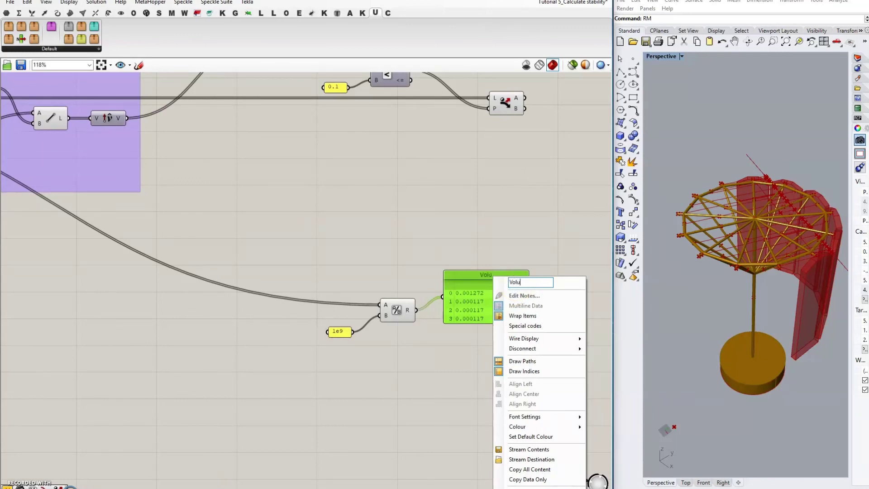
type("me of mater")
type("ial")
type(" (m")
type("^3)")
left_click(536, 271)
left_click_drag(497, 276, 485, 231)
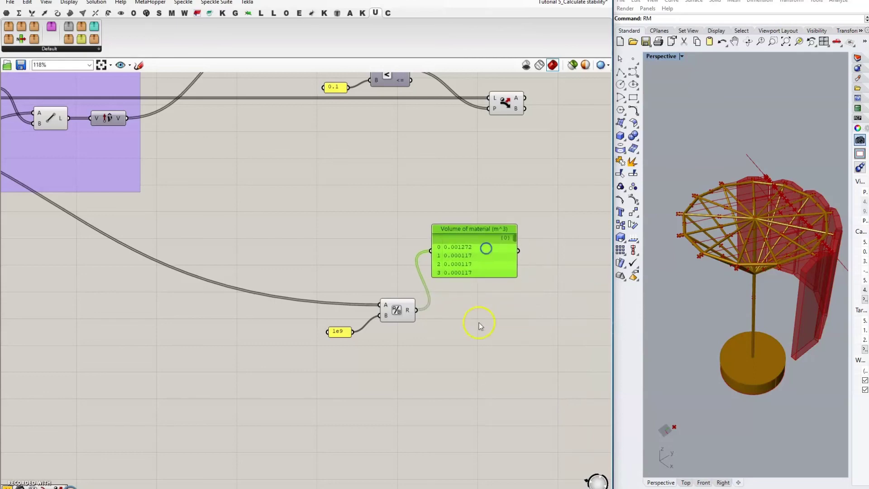
Step: Add a Multiplication component after the Division component and connect the division result to its A input
double_click(526, 316)
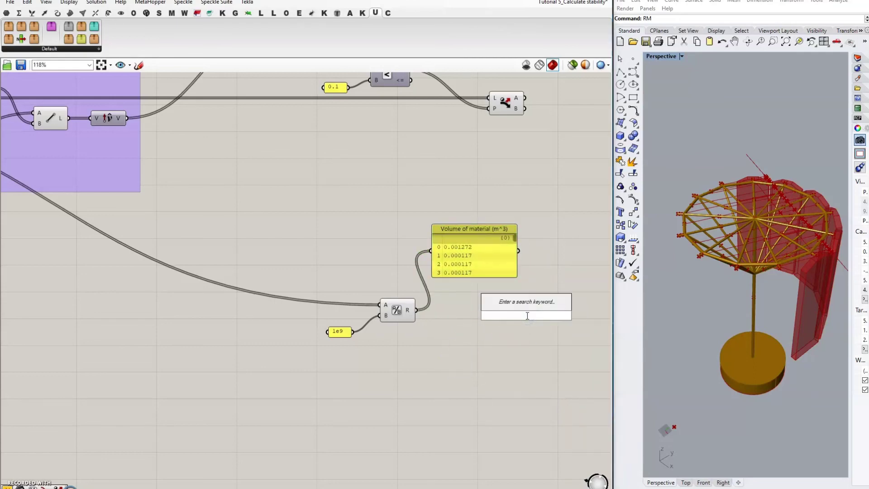
type("multiply")
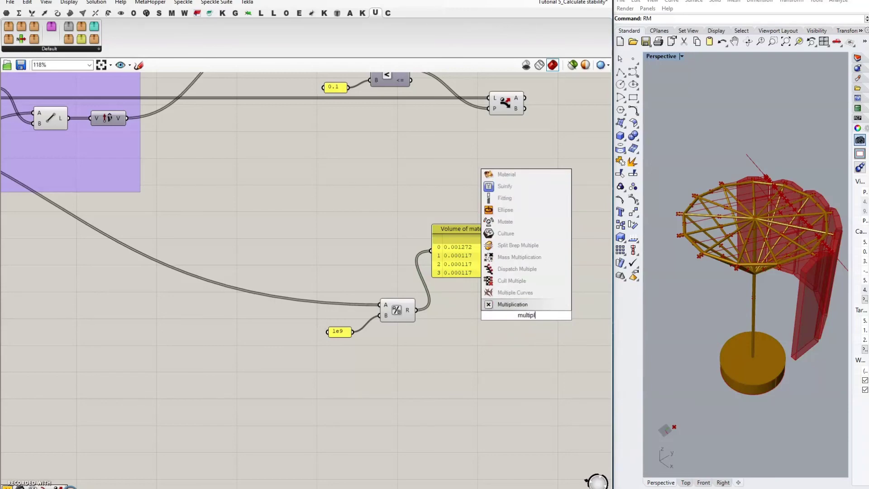
left_click(533, 317)
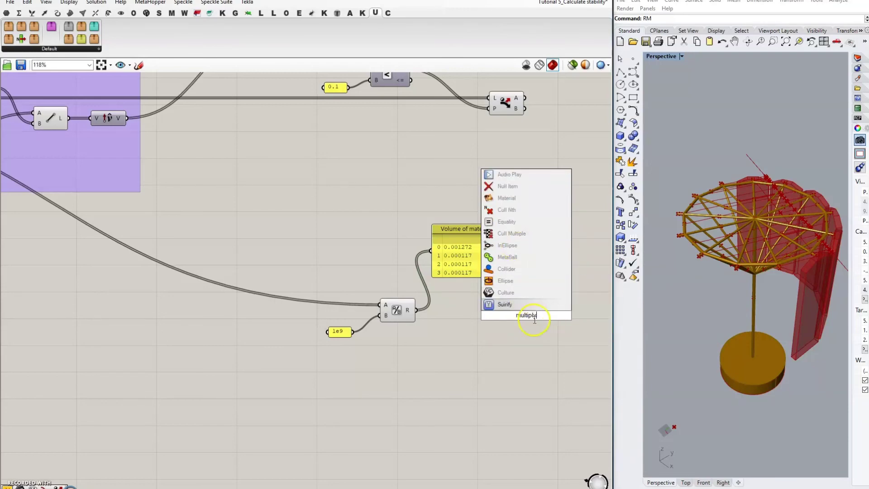
key("BackSpace")
key("Return")
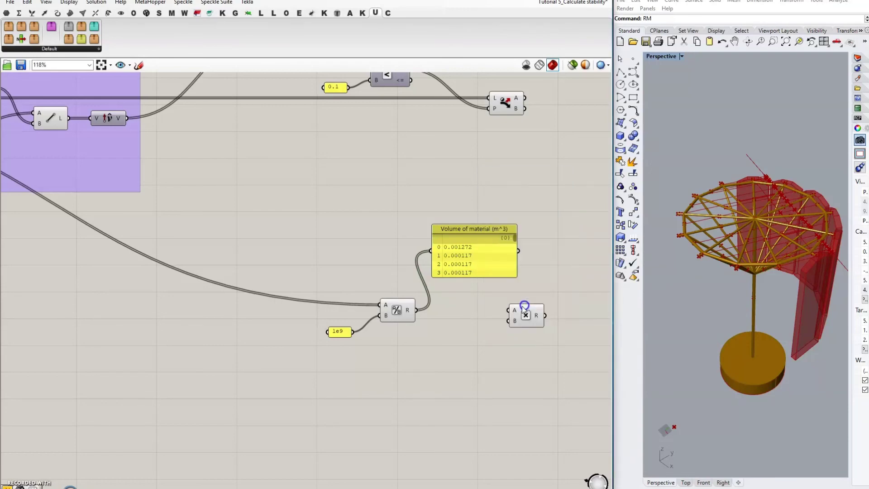
left_click_drag(426, 310, 494, 315)
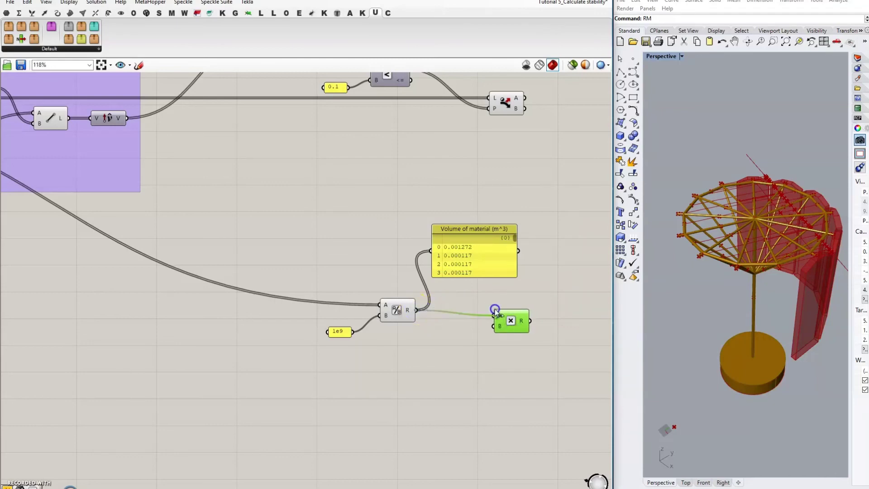
left_click(406, 372)
double_click(405, 371)
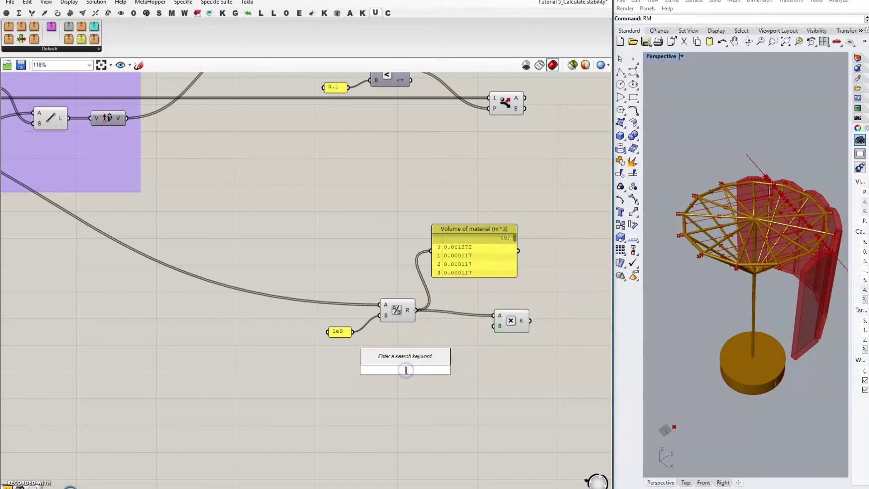
type("//37")
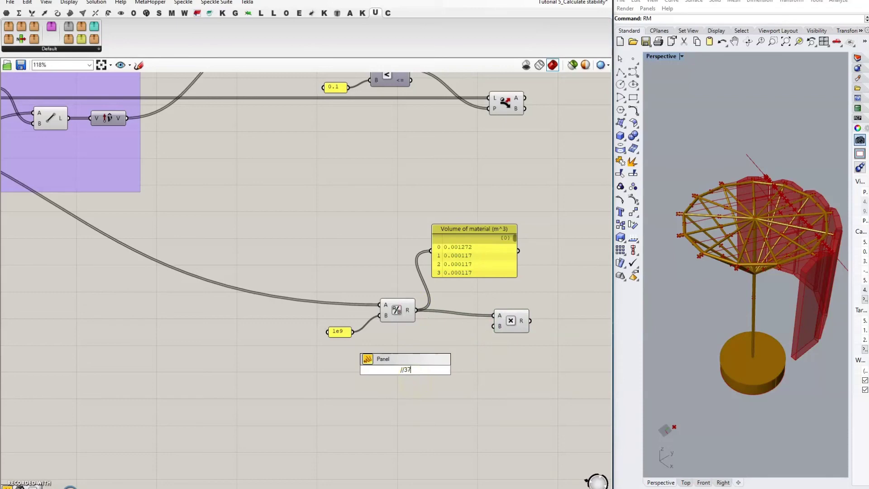
type("00")
key("Escape")
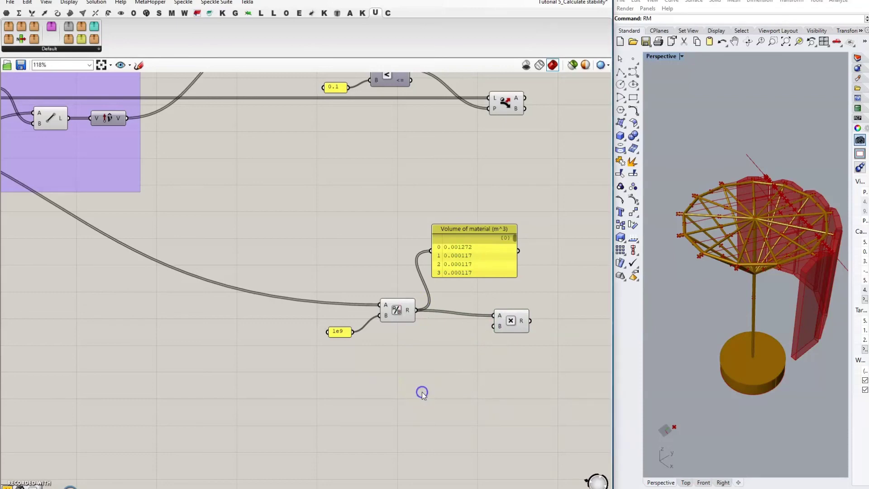
Step: Add a panel containing 3700, title it "Density of timber (N/m^3)" and connect it to the Multiplication component's B input
double_click(416, 358)
type("//3700")
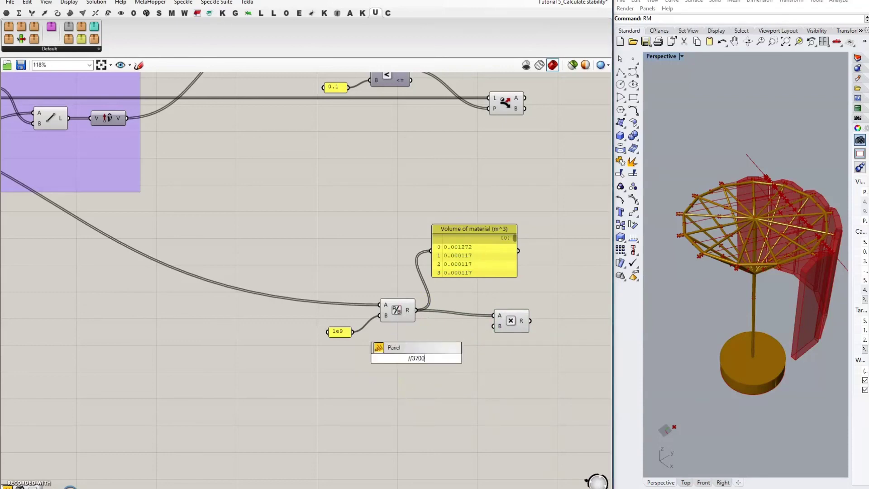
key("Return")
right_click(413, 358)
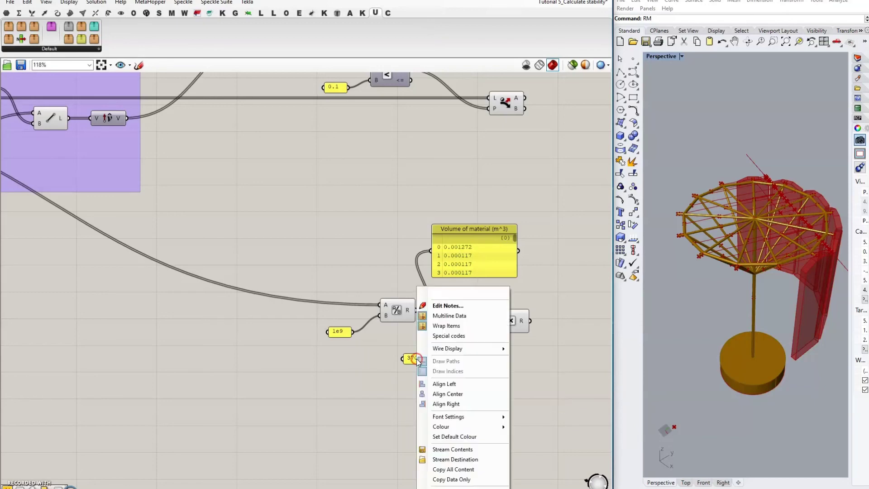
left_click(444, 292)
type("Densi")
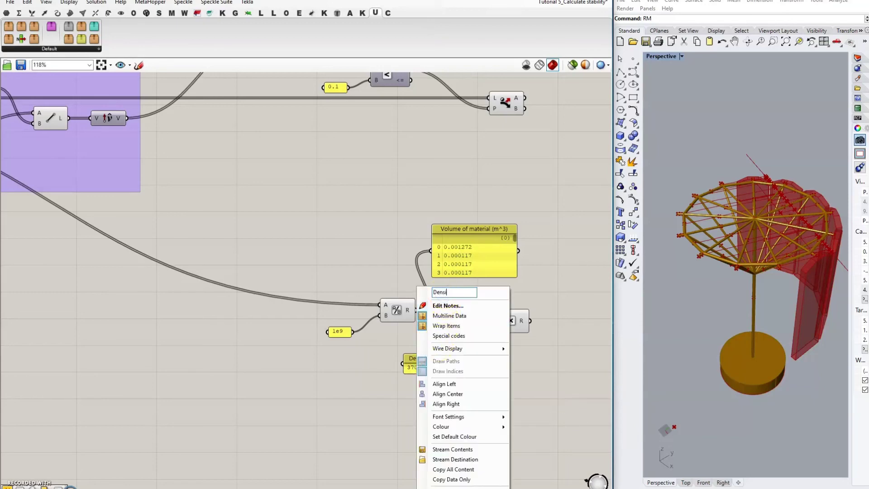
type("ty of timber (")
type("N/m")
type("^")
type("3)")
left_click(550, 382)
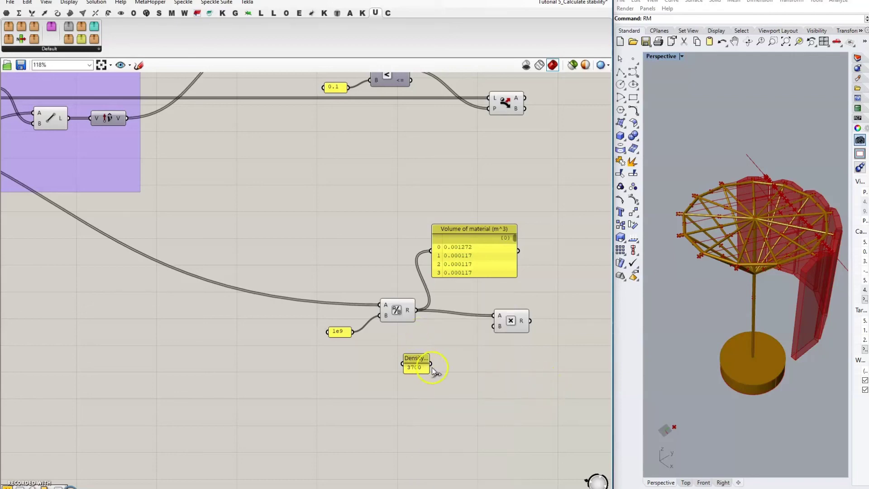
mouse_move(429, 372)
left_mouse_down()
mouse_move(477, 372)
mouse_move(443, 365)
mouse_move(495, 326)
left_mouse_up()
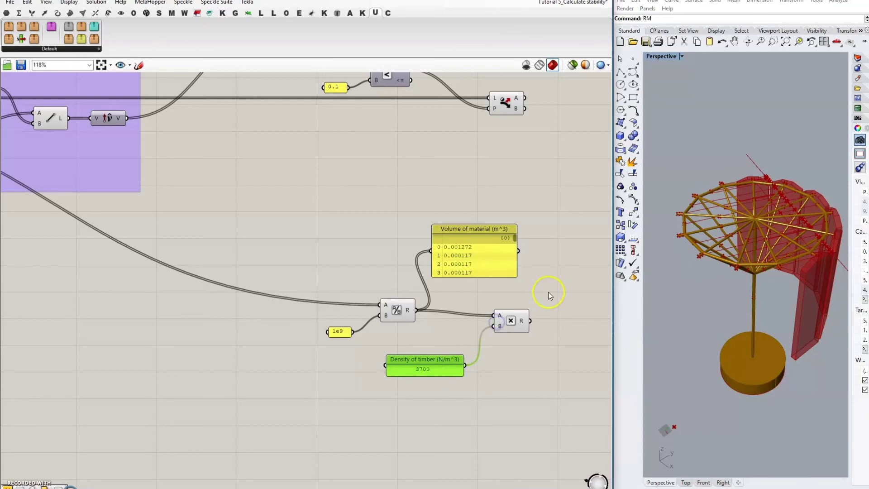
Step: Duplicate the volume panel beside the Multiplication component and feed the copy from the multiplication result instead
left_click_drag(487, 248, 597, 284, "alt")
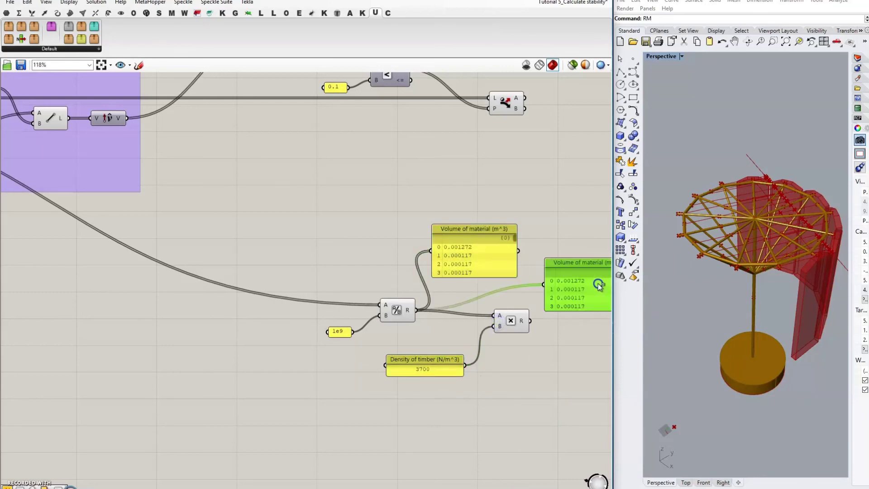
right_click_drag(574, 338, 482, 344)
mouse_move(438, 327)
left_mouse_down()
mouse_move(451, 290)
mouse_move(494, 288)
left_mouse_up()
Step: Retitle the copied panel showing the multiplication result "Weight of material (N)"
right_click(507, 281)
left_click(543, 282)
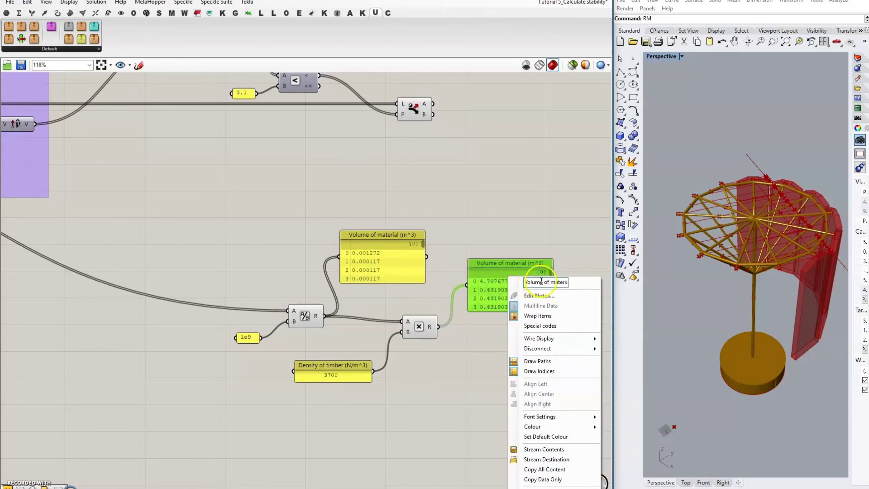
key("shift+Home")
key("BackSpace")
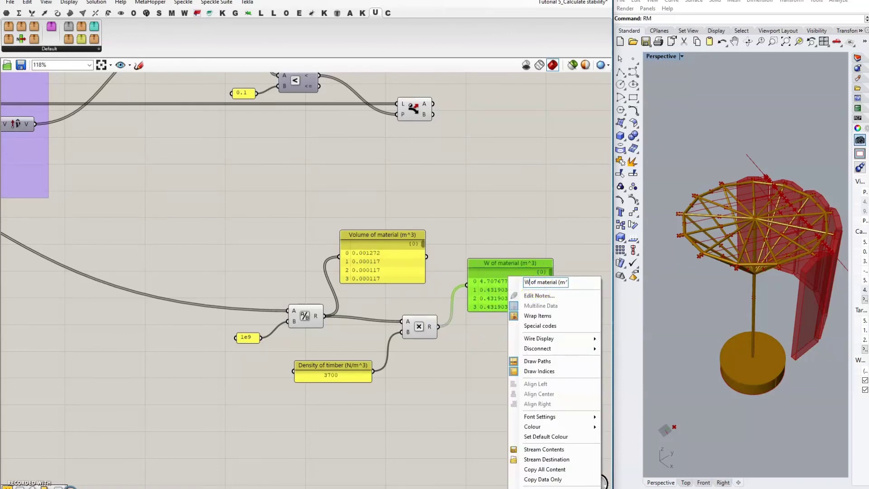
type("ei")
key("BackSpace")
key("BackSpace")
type("Weight")
left_click_drag(558, 282, 563, 286)
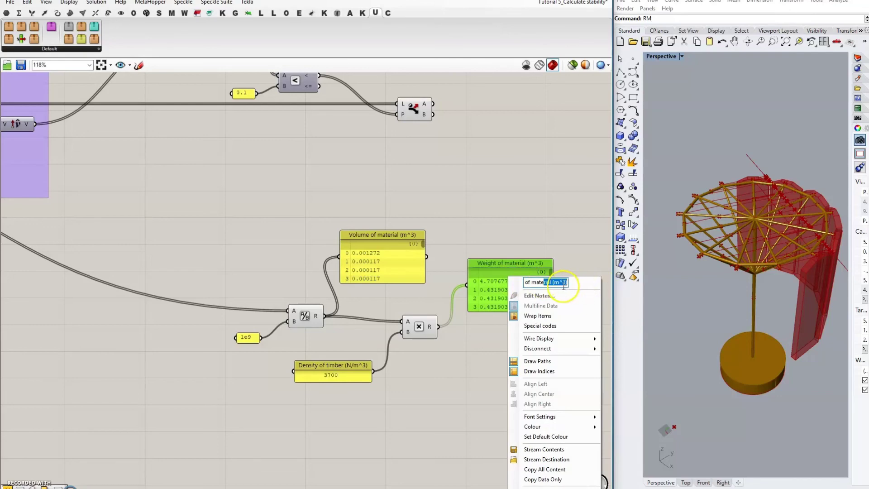
left_click(563, 284)
key("BackSpace")
key("BackSpace")
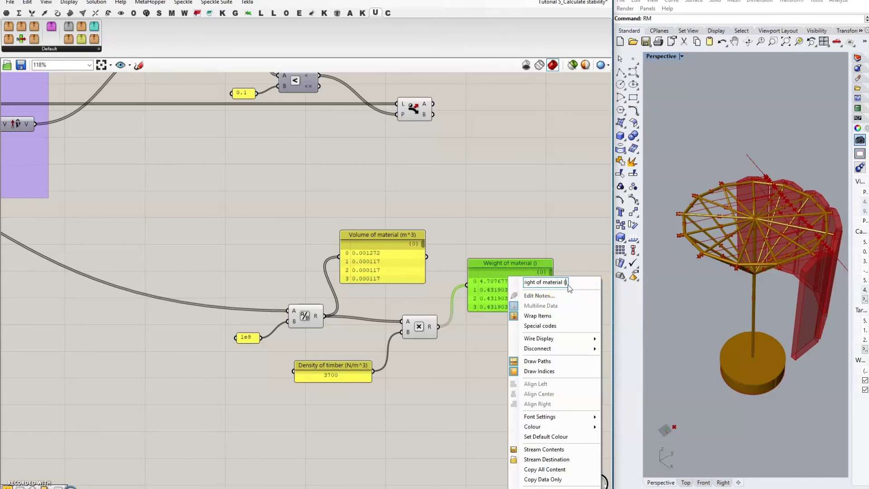
type("N")
left_click(556, 224)
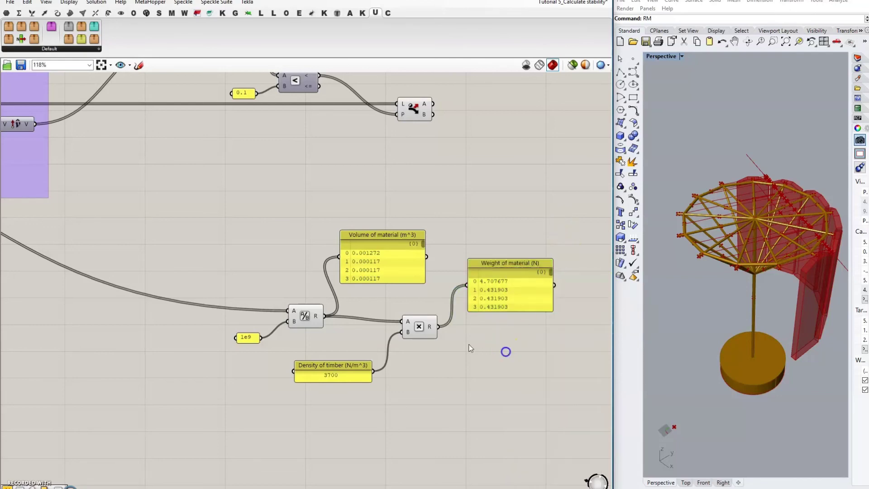
Step: Group the Division and Multiplication components together with their 1e9, volume, density and weight panels
scroll(411, 319, "down", 3)
left_click_drag(279, 262, 586, 392)
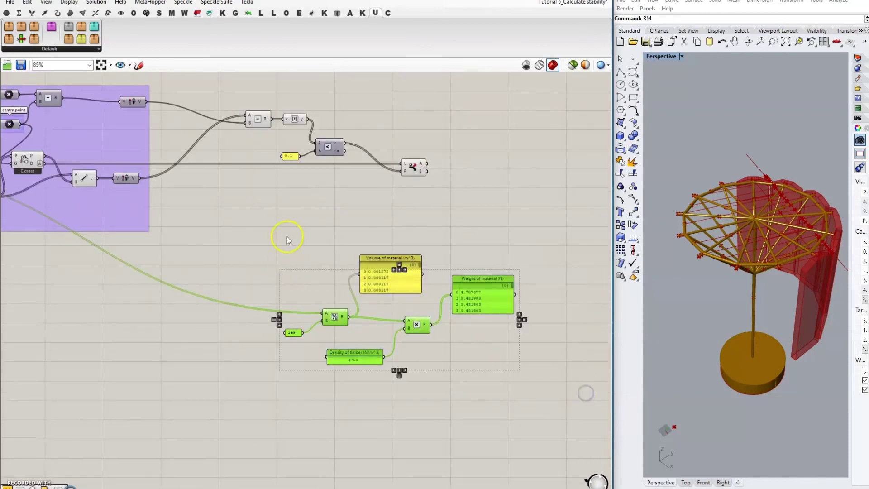
left_click(552, 403)
left_click_drag(277, 258, 604, 393)
key("ctrl+g")
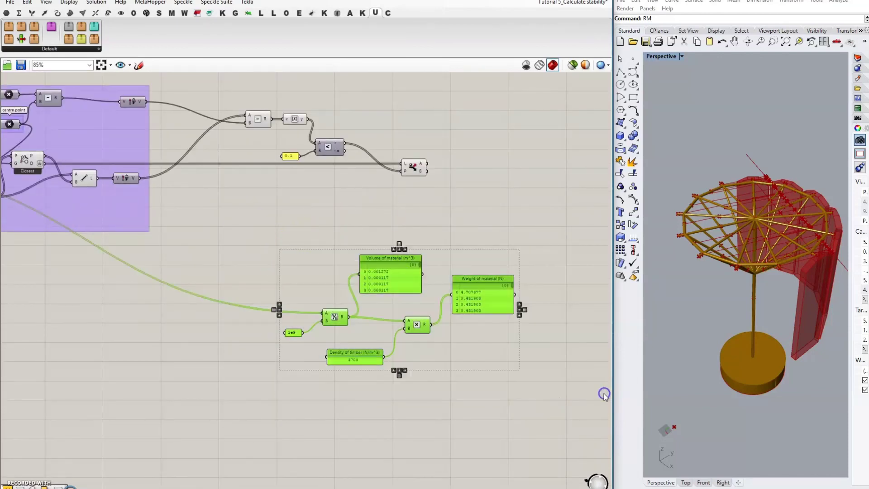
Step: Name the new group "Sort weight of each timber element depending on position relative to tipping plane"
right_click(494, 352)
left_click(525, 356)
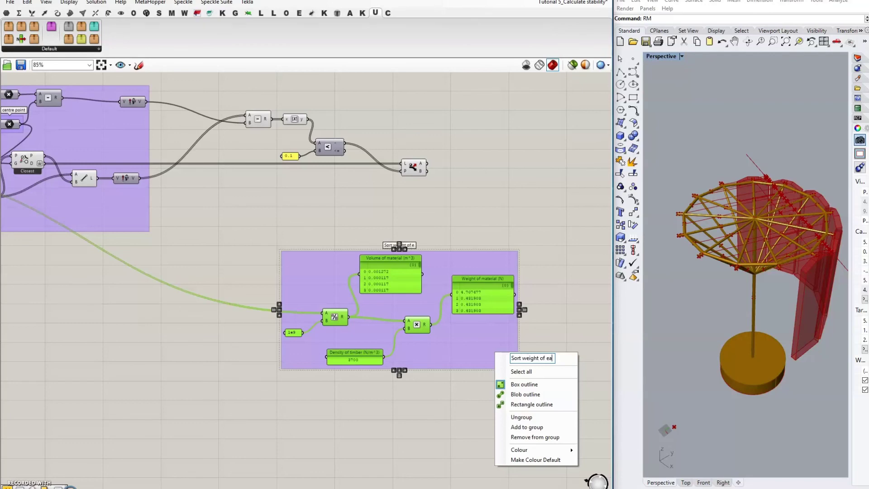
type("Sort weight of each timber el")
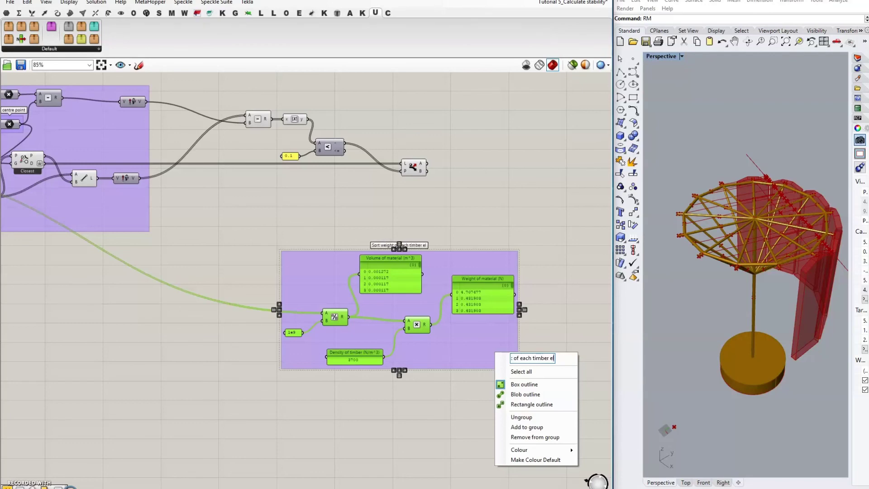
type("ement depending on")
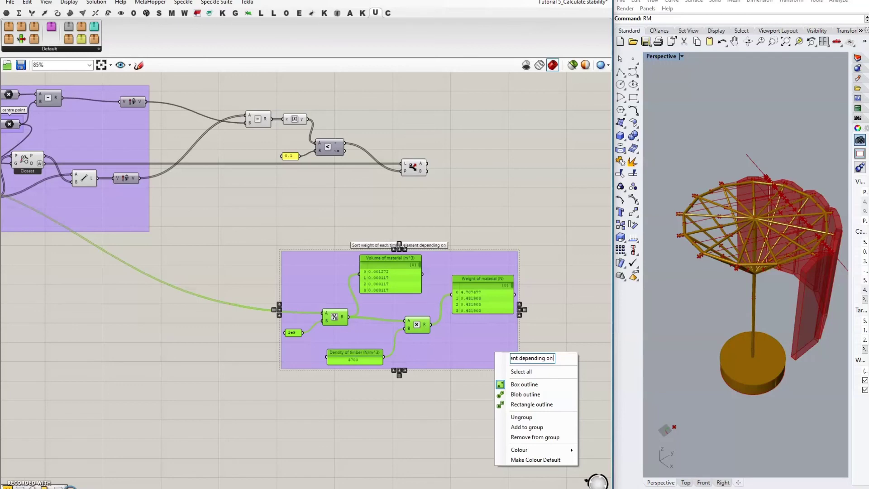
type(" position")
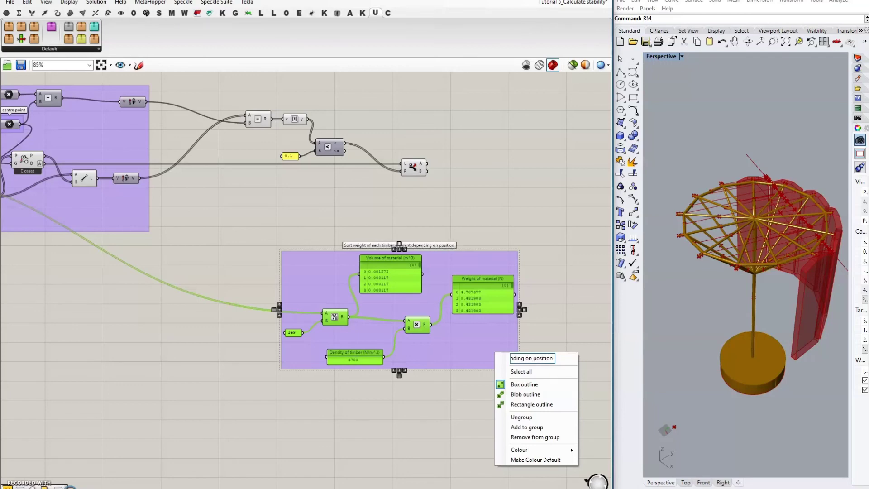
type(" to tipping plane")
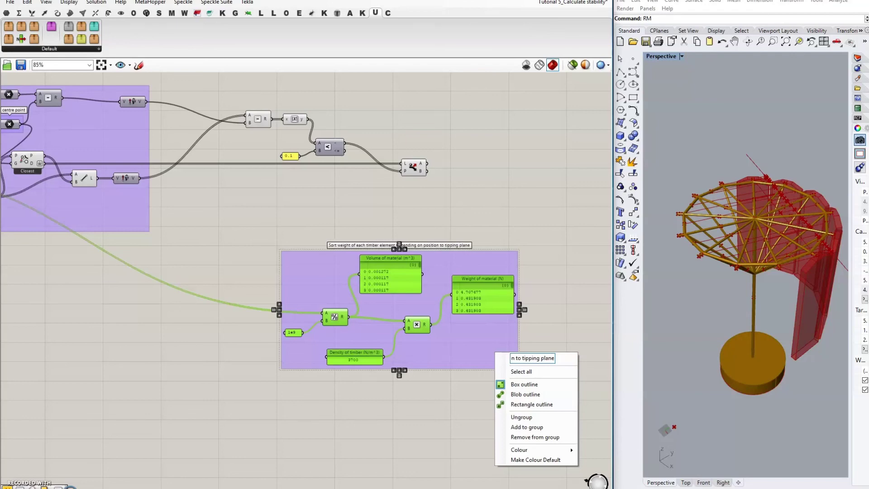
left_click(515, 359)
type("relative")
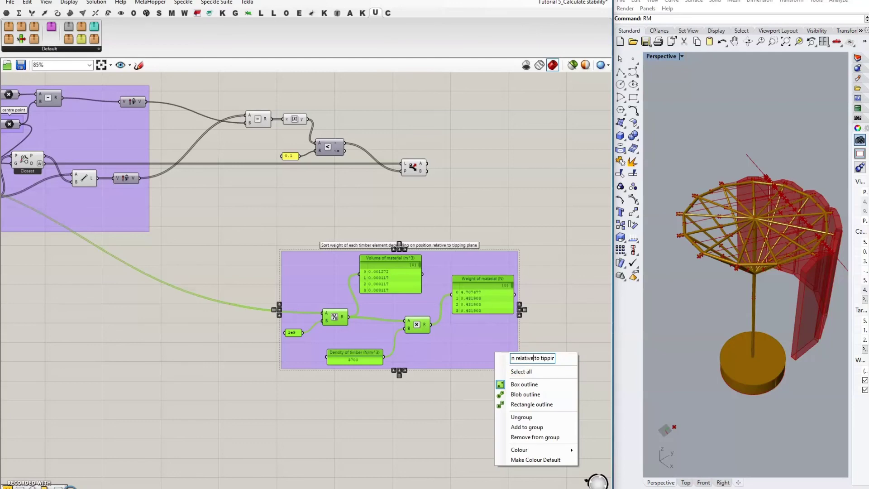
Step: Duplicate the Dispatch component and place the copy above the weight-sorting group, near its outer end
left_click(559, 314)
right_click_drag(547, 311, 490, 320)
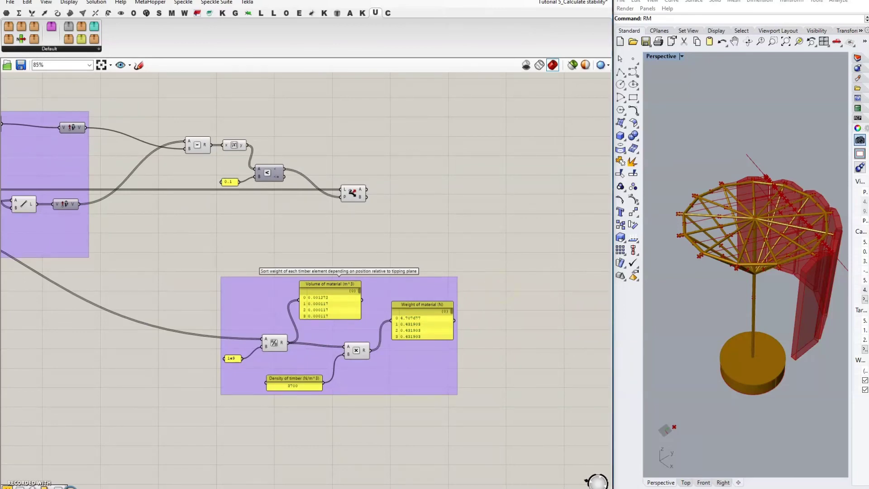
left_click_drag(355, 199, 500, 264, "alt")
Step: Move the Subtraction, Absolute, 0.1 panel, Smaller Than and original Dispatch components together farther from the lever arm group
left_click_drag(173, 127, 416, 233)
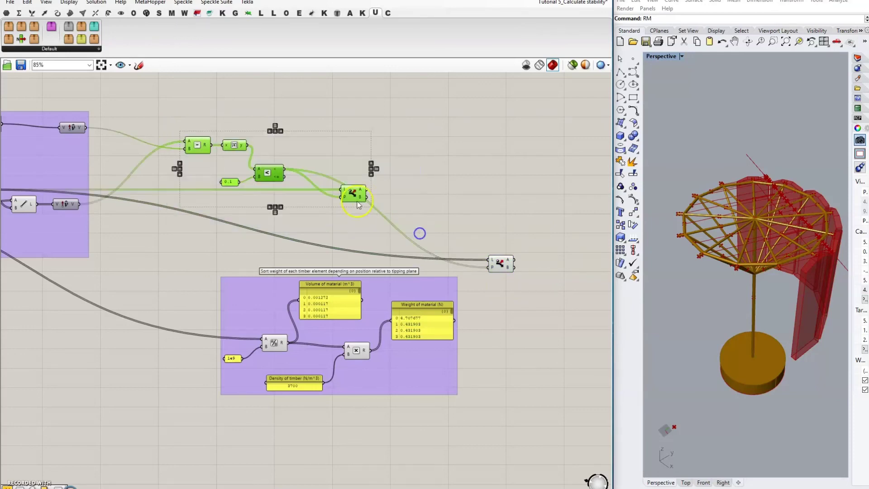
left_click_drag(354, 192, 441, 188)
left_click(481, 215)
left_click(442, 186)
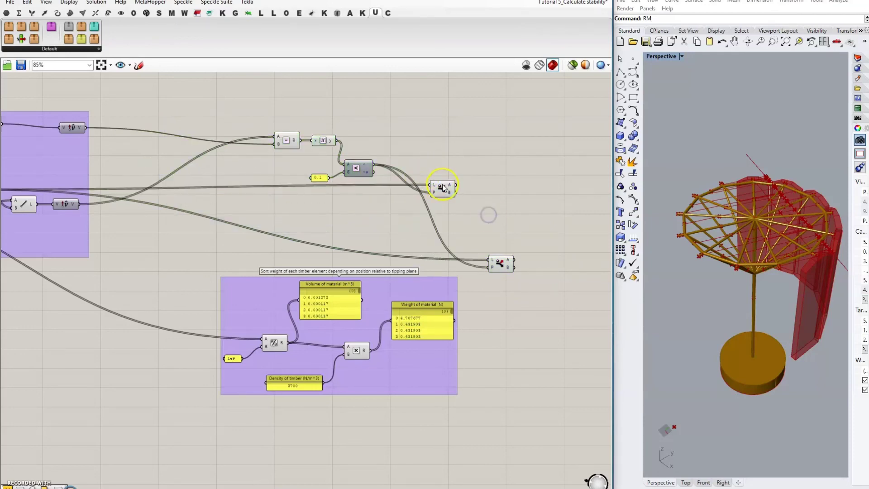
Step: Feed the copied Dispatch component's list input from the weight Multiplication result instead of the distances
left_click(502, 267)
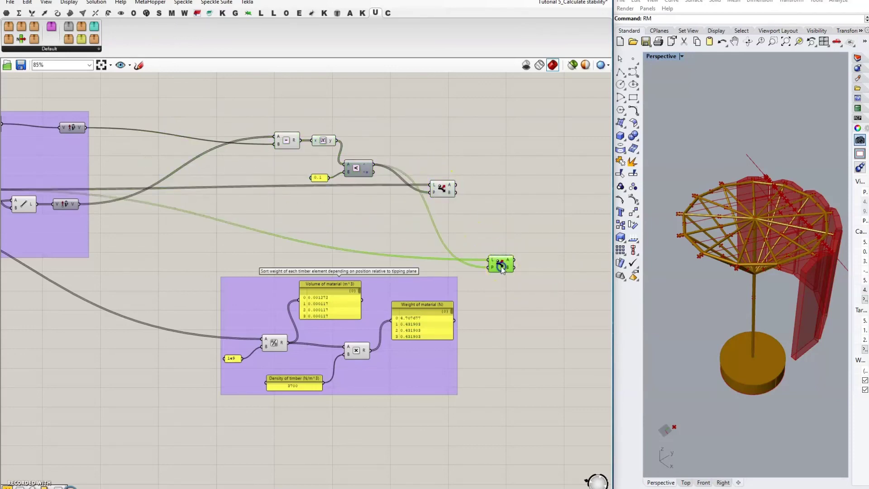
left_click(408, 321)
left_click_drag(370, 350, 491, 266)
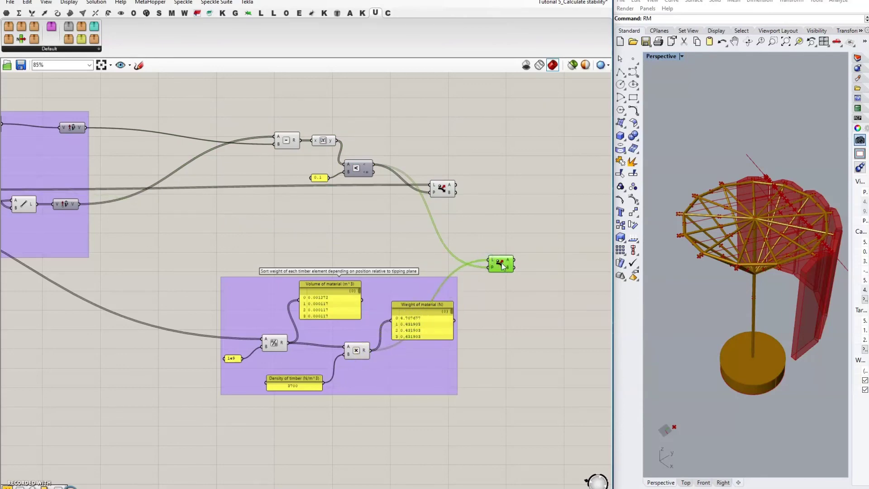
Step: Trace the original Dispatch component's list input back to the closest-point component in the lever arm group and compare both Dispatch components
left_click(436, 185)
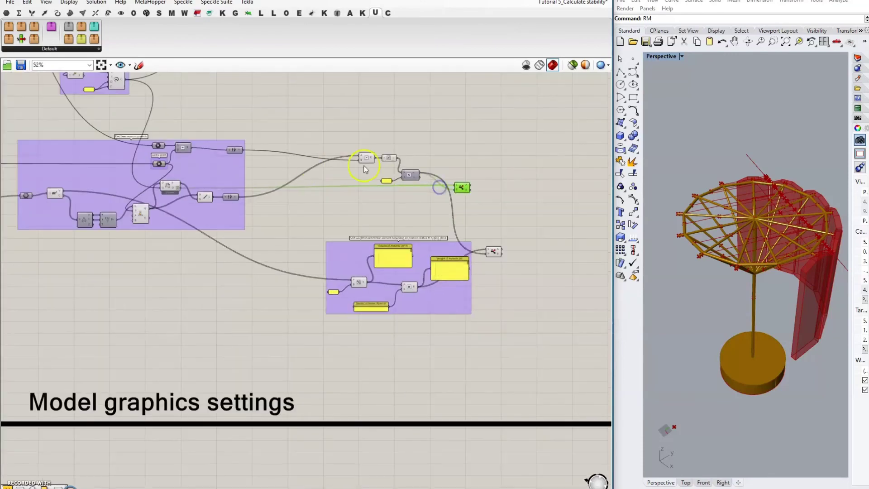
left_click(160, 189)
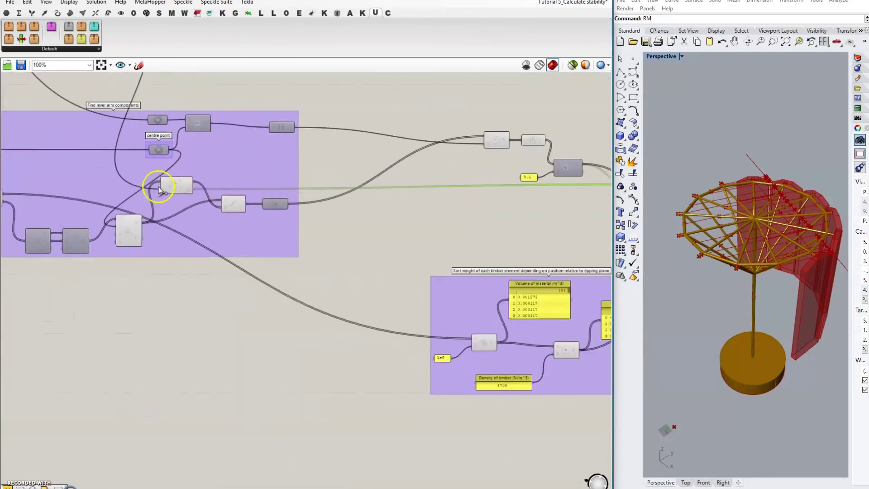
left_click(200, 195)
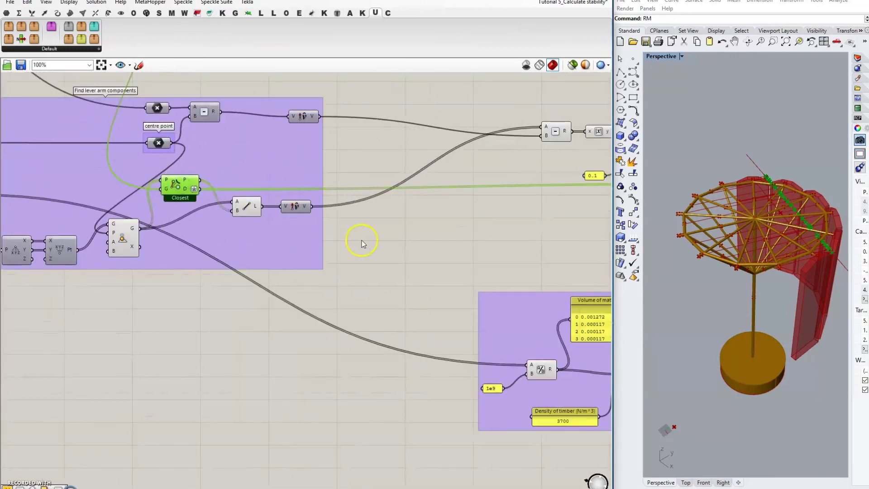
right_click_drag(362, 244, 294, 213)
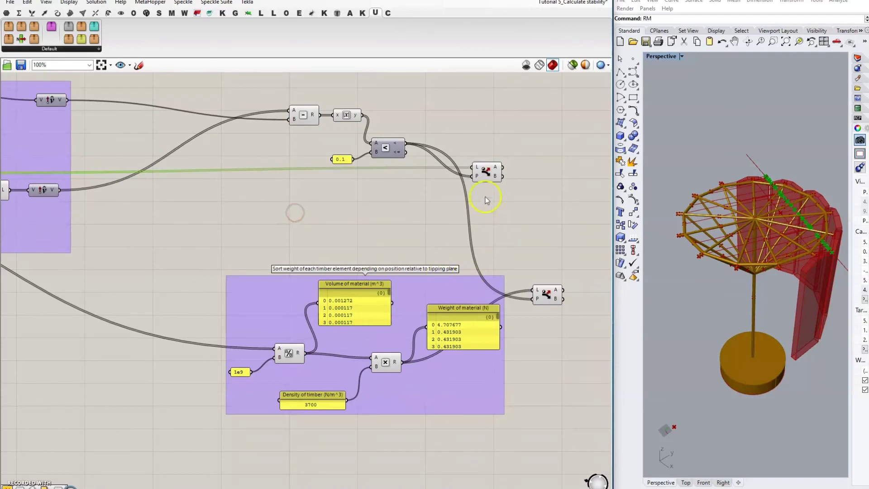
left_click(486, 172)
left_click(548, 297)
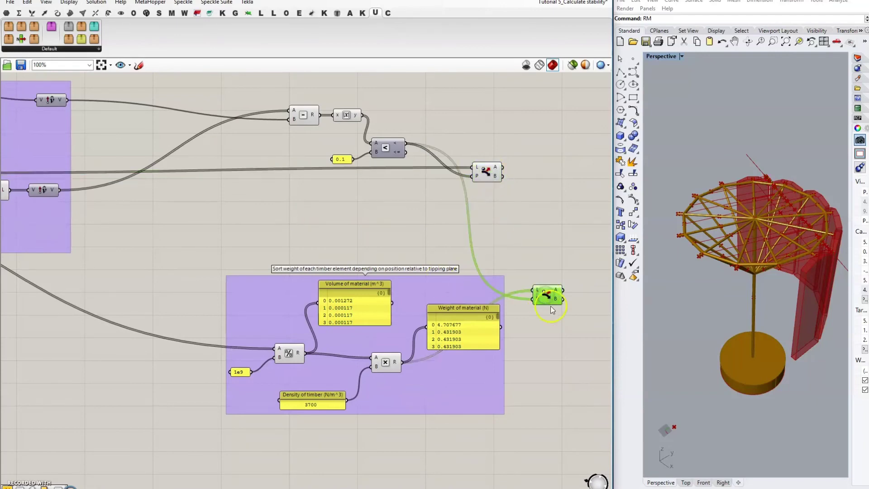
Step: Reposition both Dispatch components in line with their inputs and add the weight Dispatch component to the weight-sorting group
left_click_drag(549, 303, 539, 360)
left_click_drag(483, 172, 535, 170)
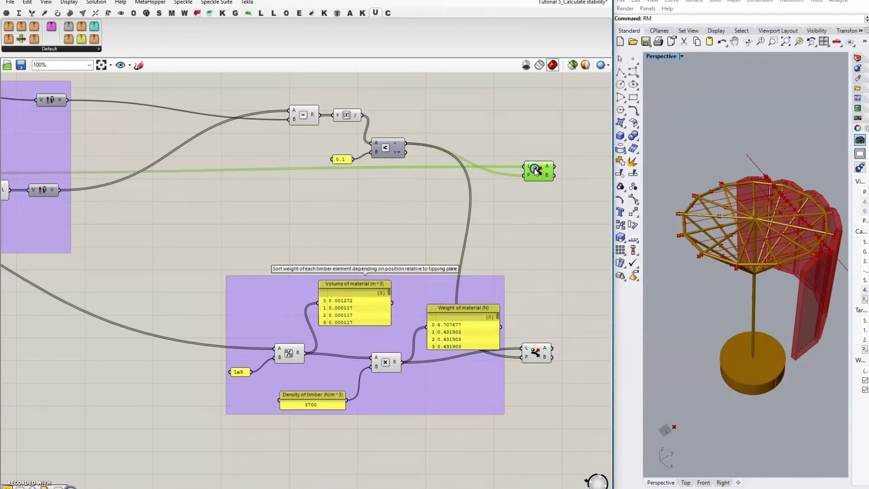
right_click_drag(541, 233, 444, 231)
left_click_drag(447, 352, 455, 347)
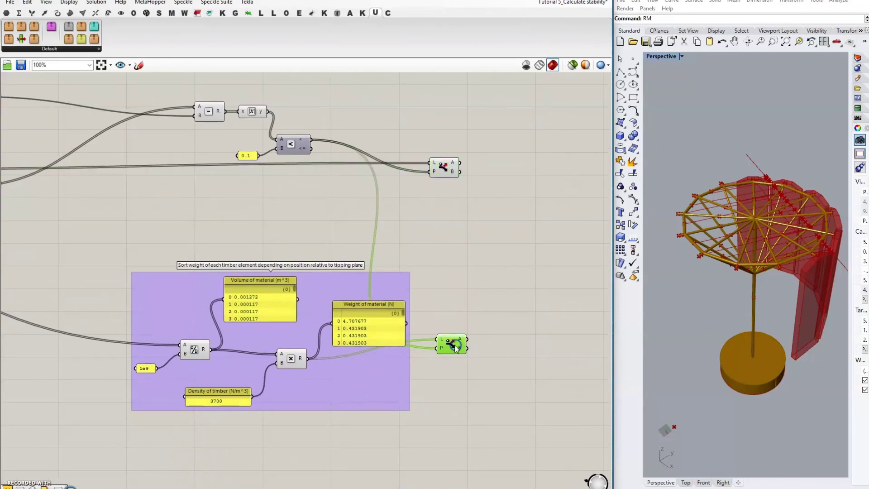
right_click(387, 365)
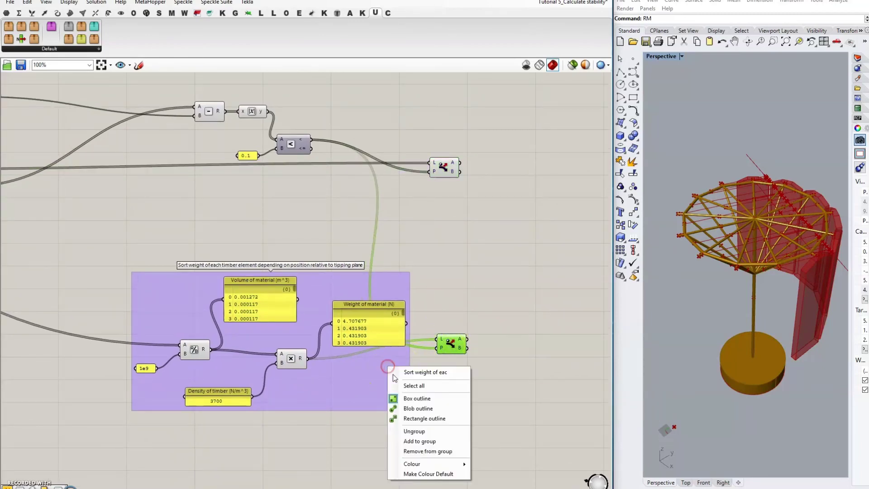
left_click(426, 441)
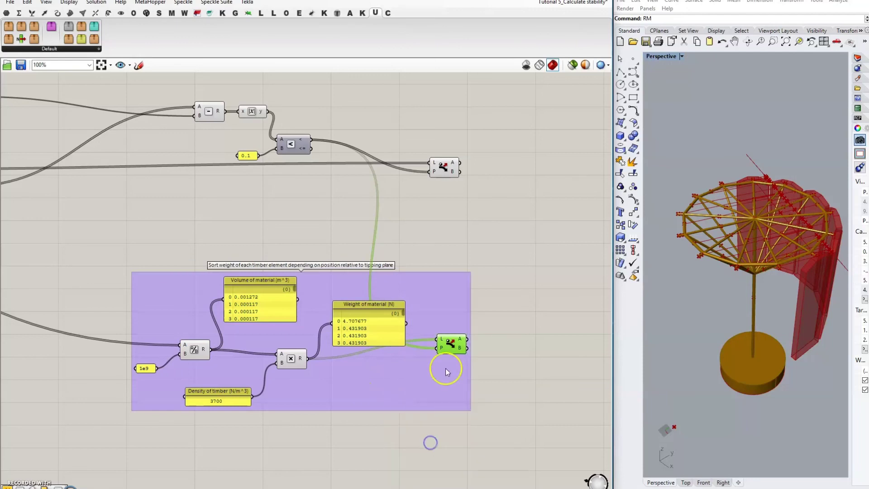
scroll(532, 308, "down", 4)
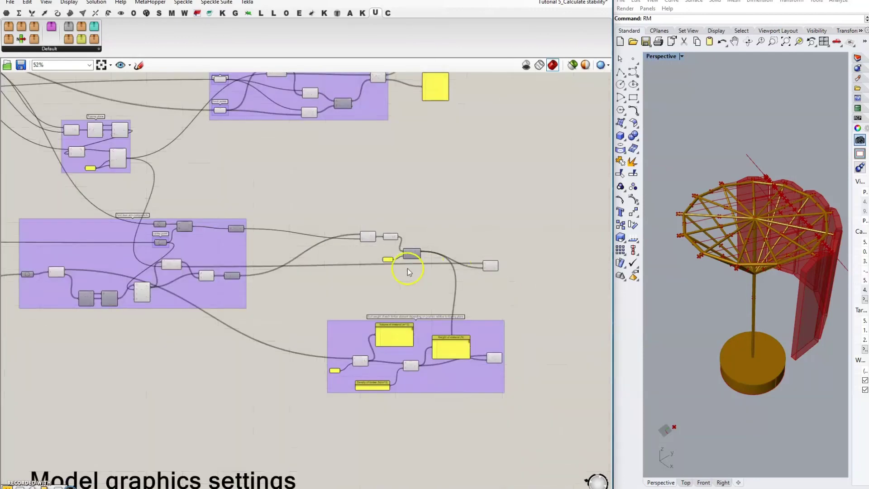
right_click_drag(408, 267, 356, 264)
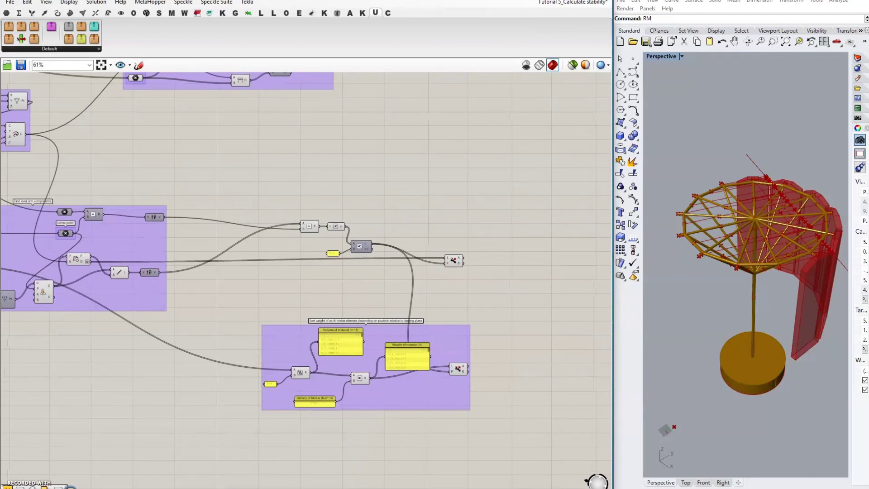
scroll(544, 285, "down", 4)
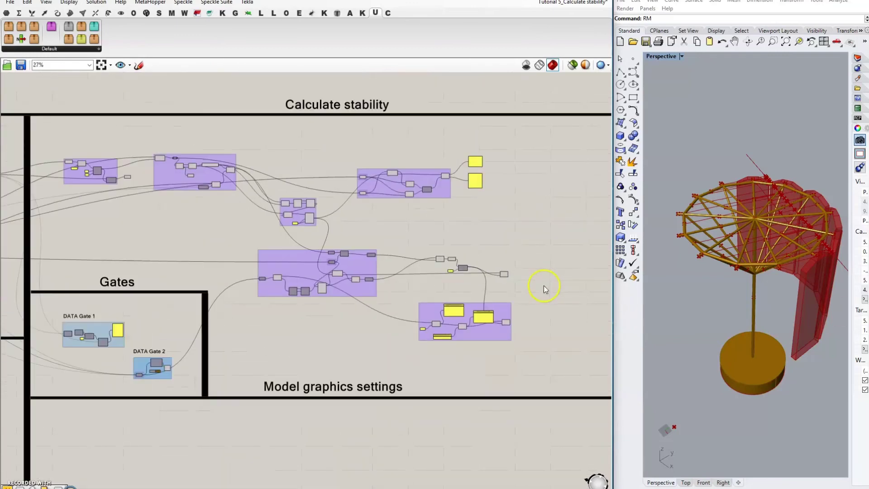
scroll(286, 271, "down", 2)
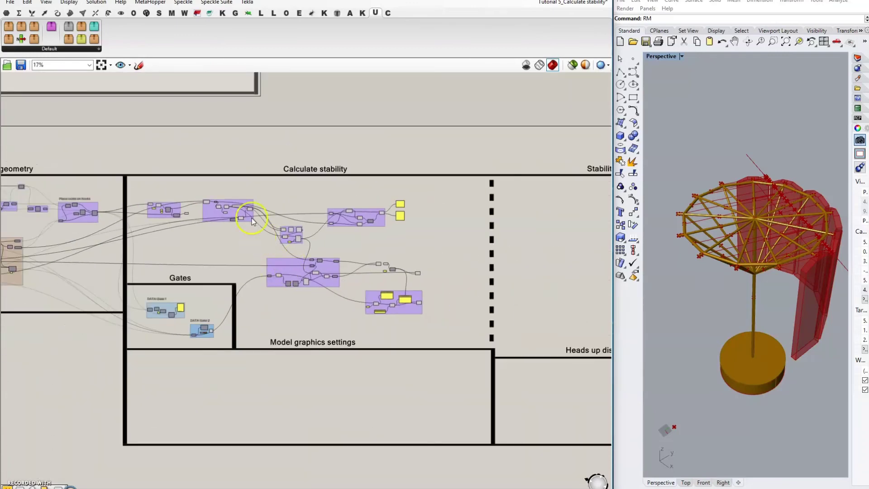